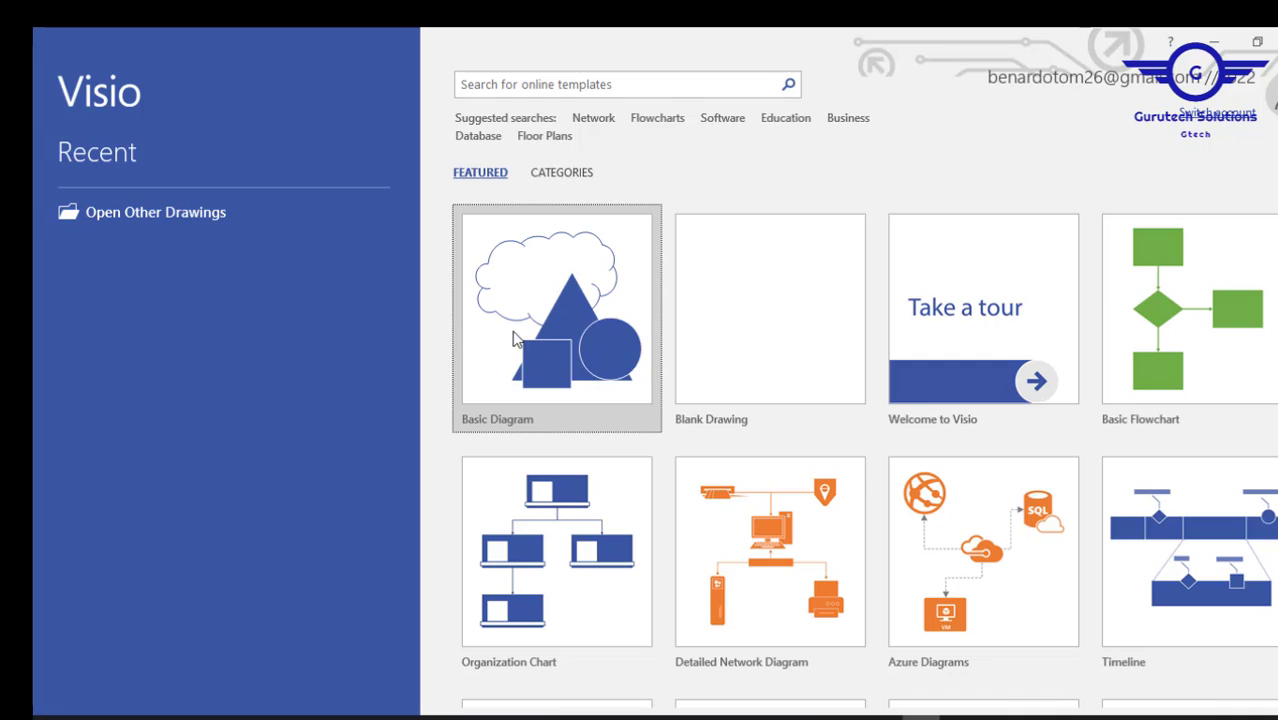
# - Create a new drawing from the Basic Diagram template using metric units
pyautogui.click(528, 328)
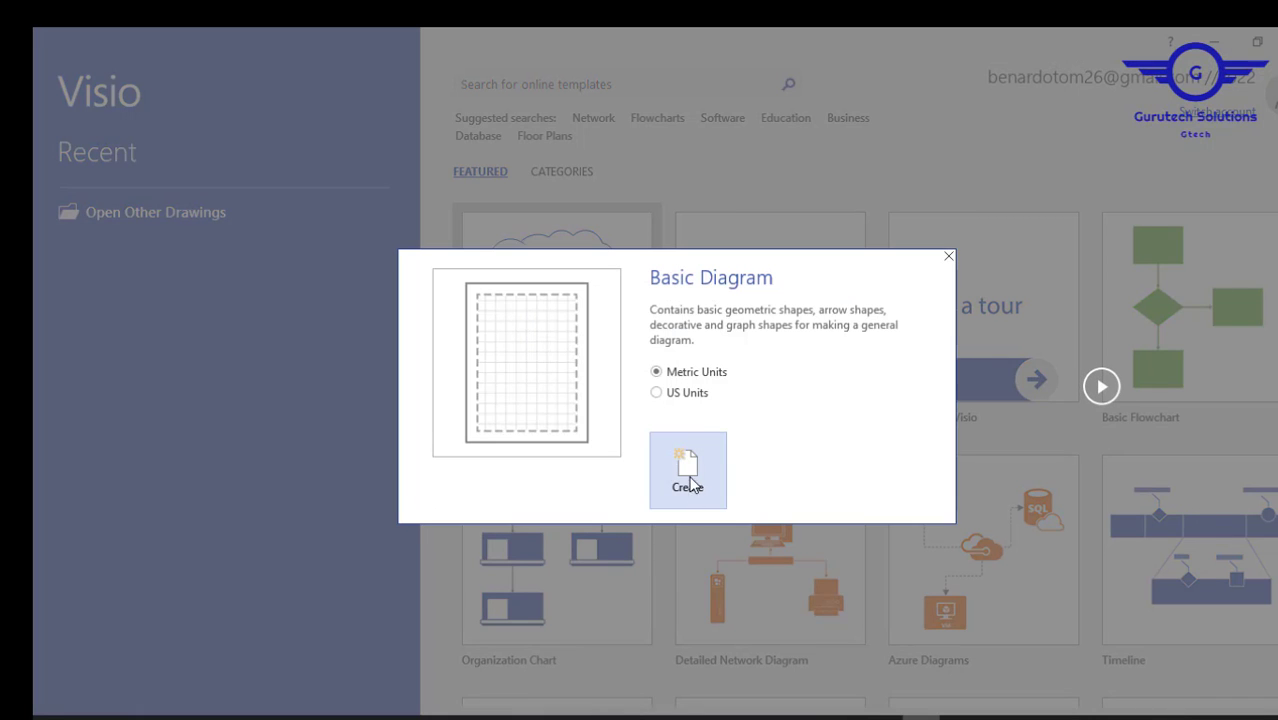
pyautogui.click(687, 477)
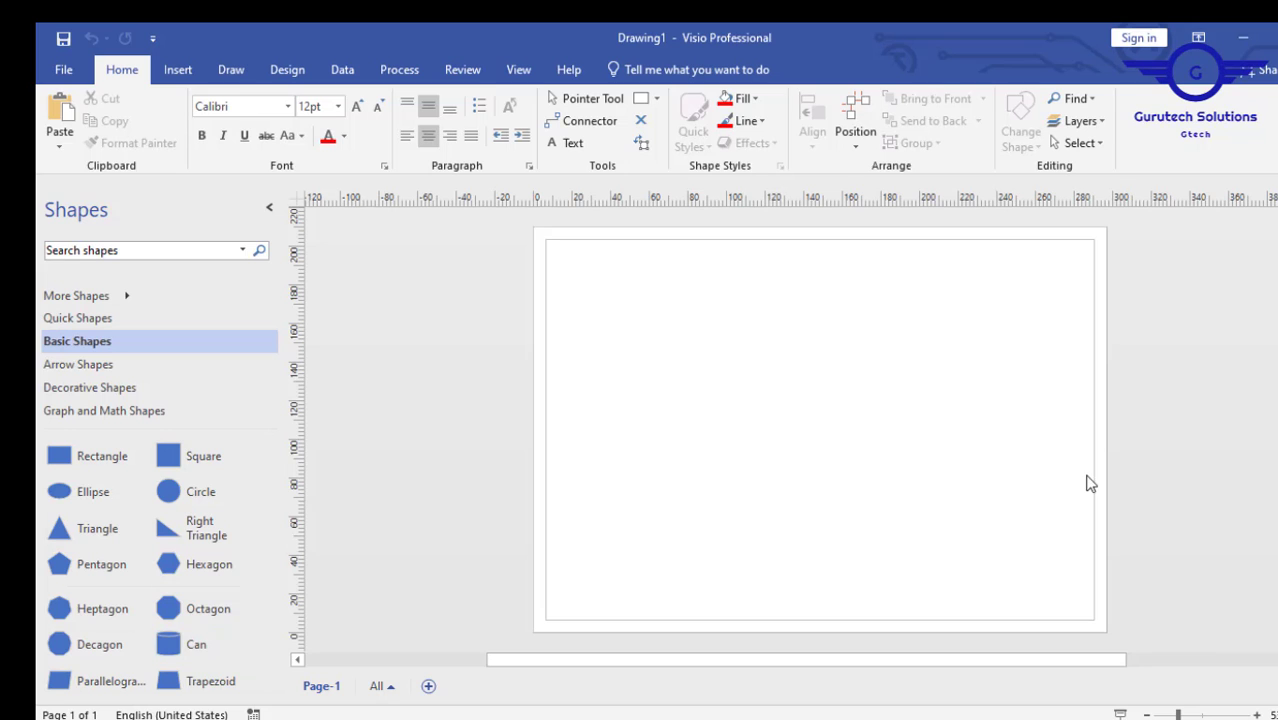
# - Switch to Project5.pdf in Acrobat Reader and examine the requirement about routers and switches on each floor
pyautogui.hotkey('alt', 'Tab')
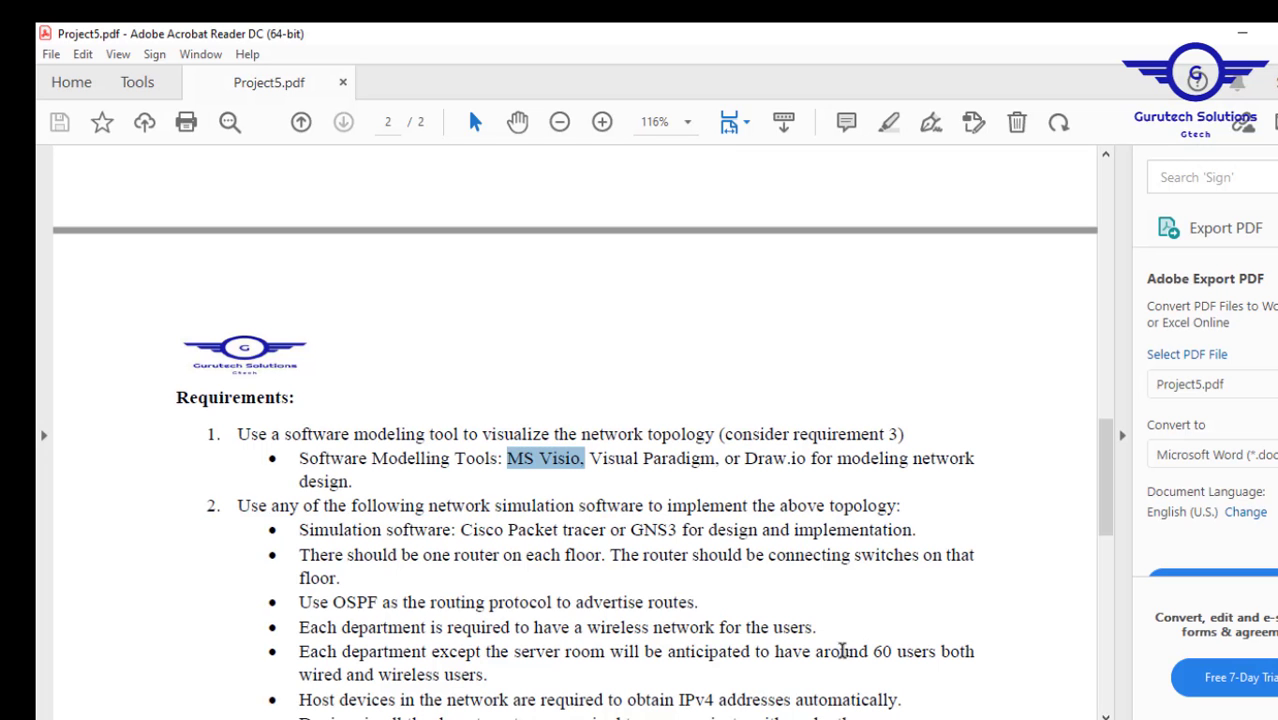
pyautogui.moveTo(1105, 482); pyautogui.dragTo(1078, 519)
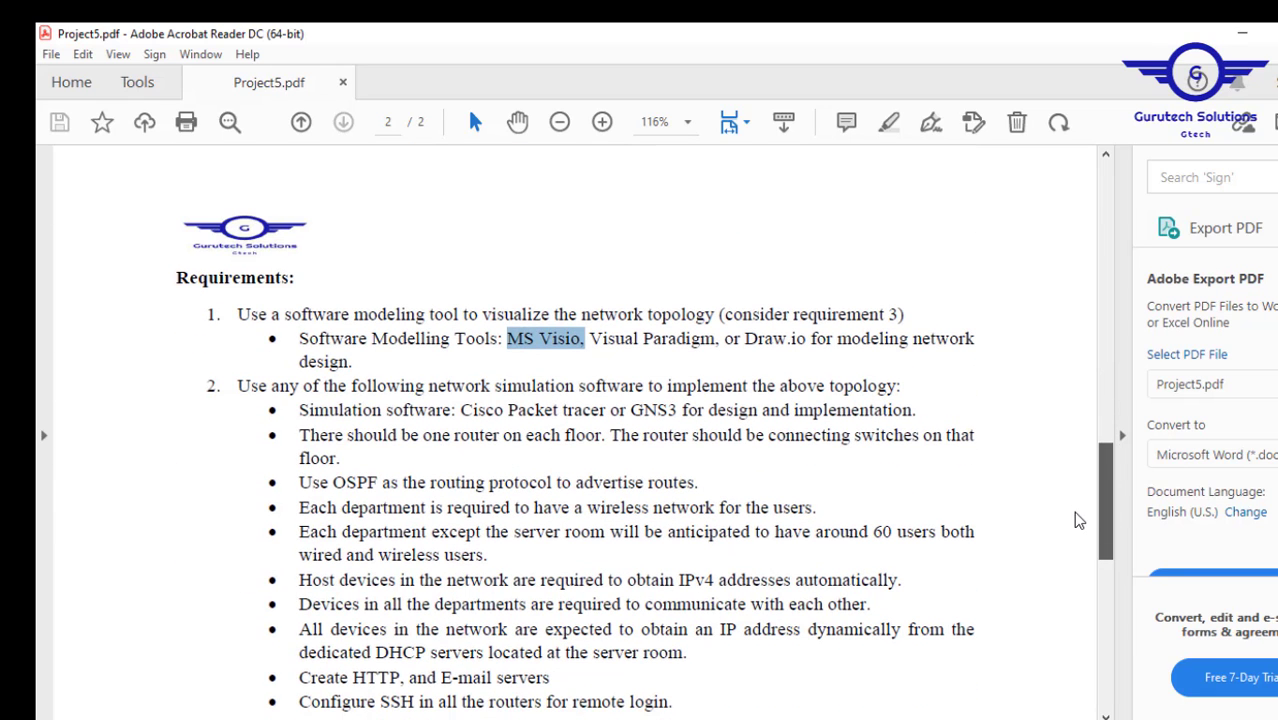
pyautogui.moveTo(305, 434); pyautogui.dragTo(644, 446)
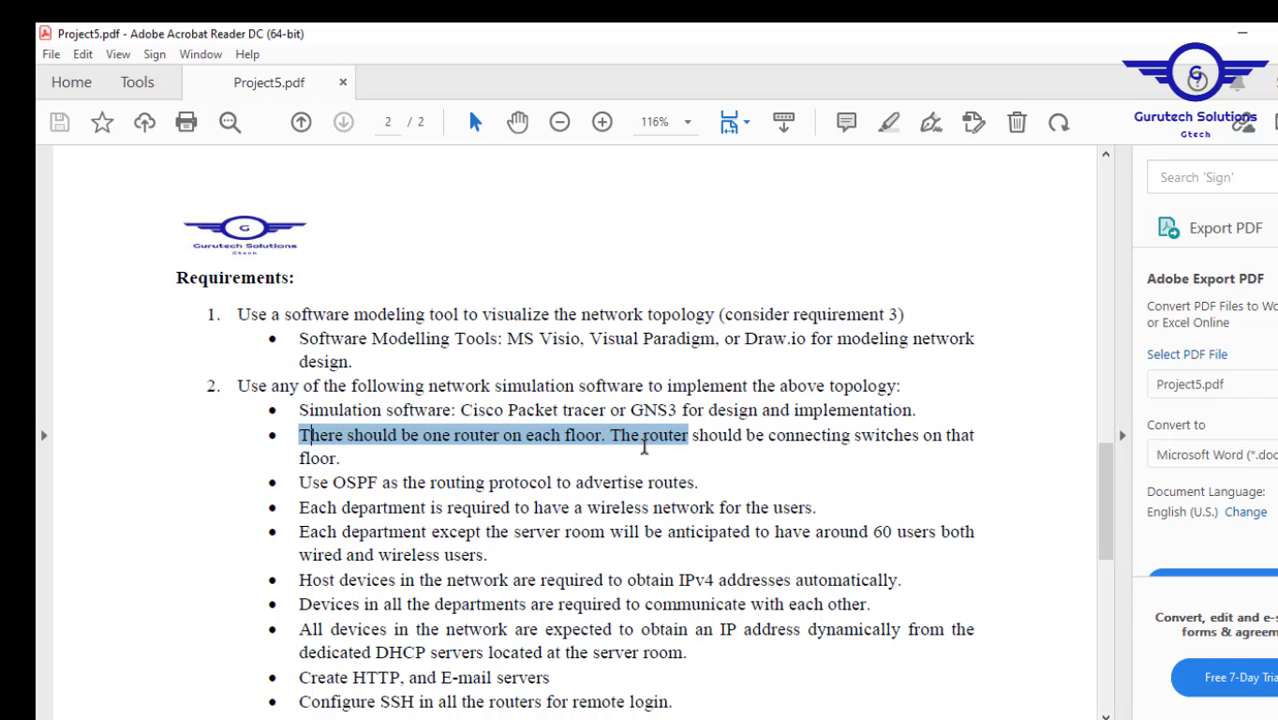
pyautogui.moveTo(644, 455); pyautogui.dragTo(650, 450)
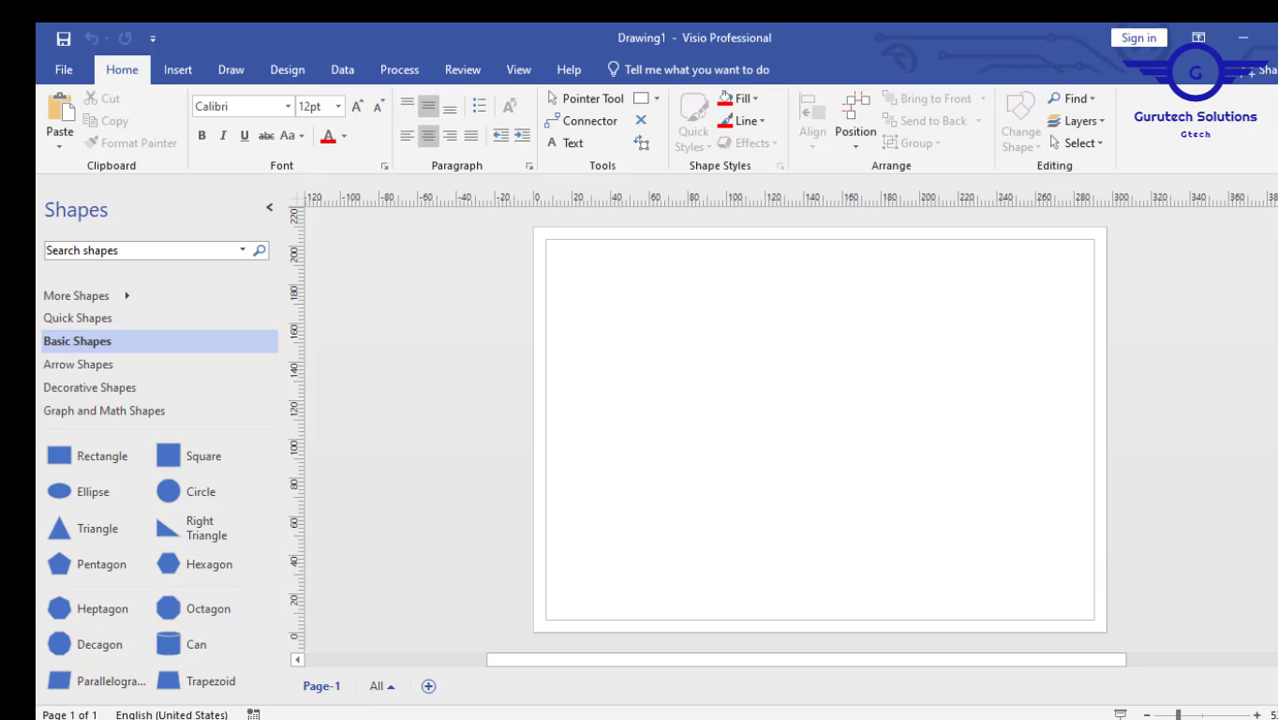
# - Examine requirement 3 on hierarchical network design and the departments table of each floor in Project5.pdf
pyautogui.hotkey('alt', 'Tab')
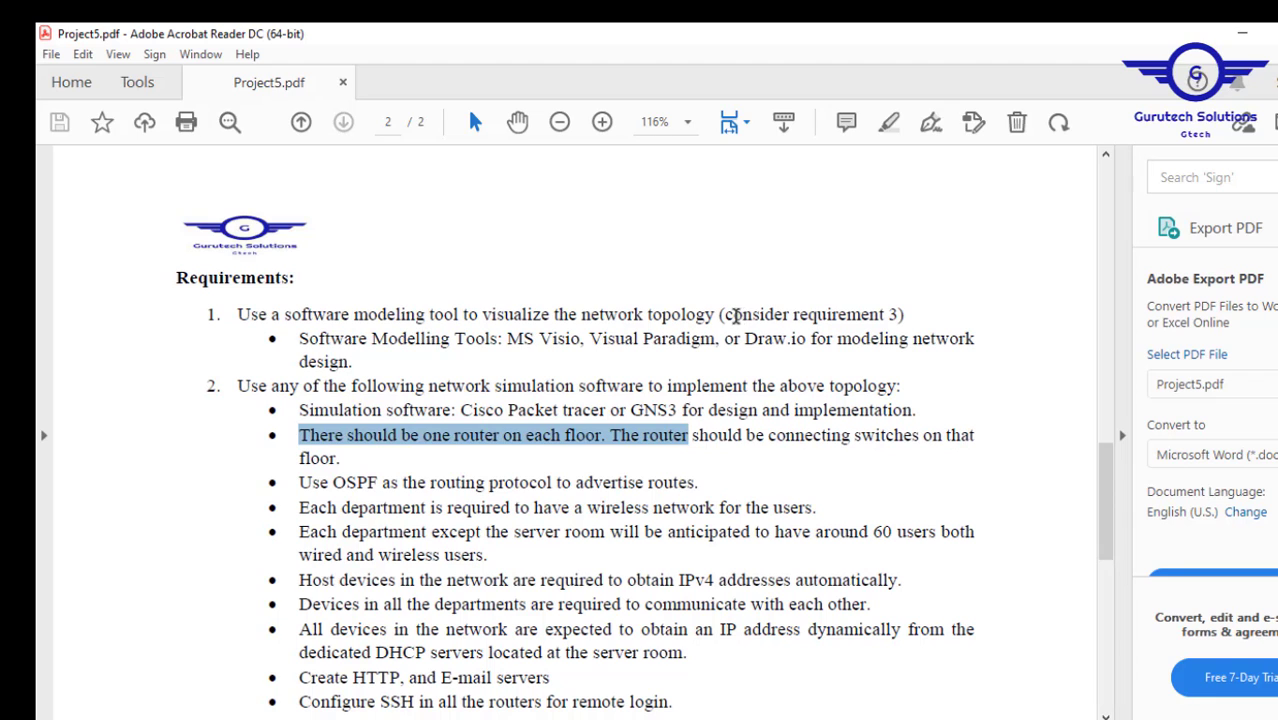
pyautogui.moveTo(725, 315); pyautogui.dragTo(890, 313)
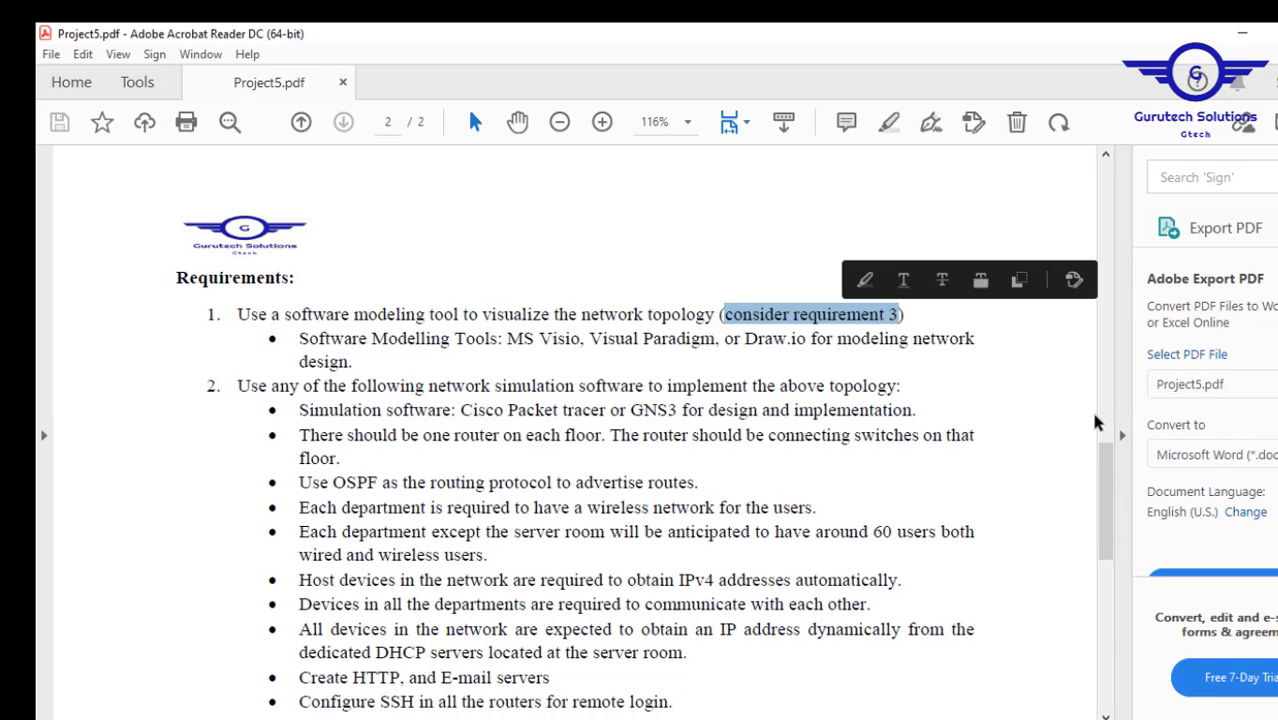
pyautogui.moveTo(1101, 482); pyautogui.dragTo(1104, 541)
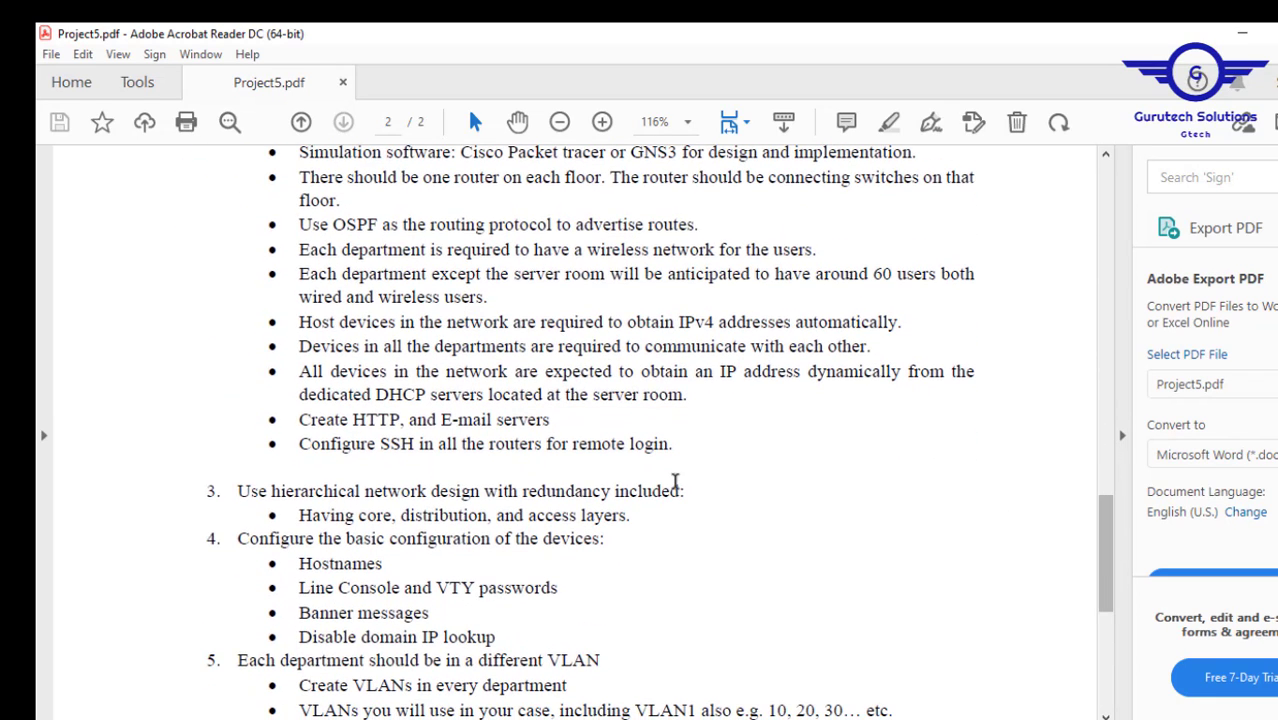
pyautogui.moveTo(686, 491); pyautogui.dragTo(265, 489)
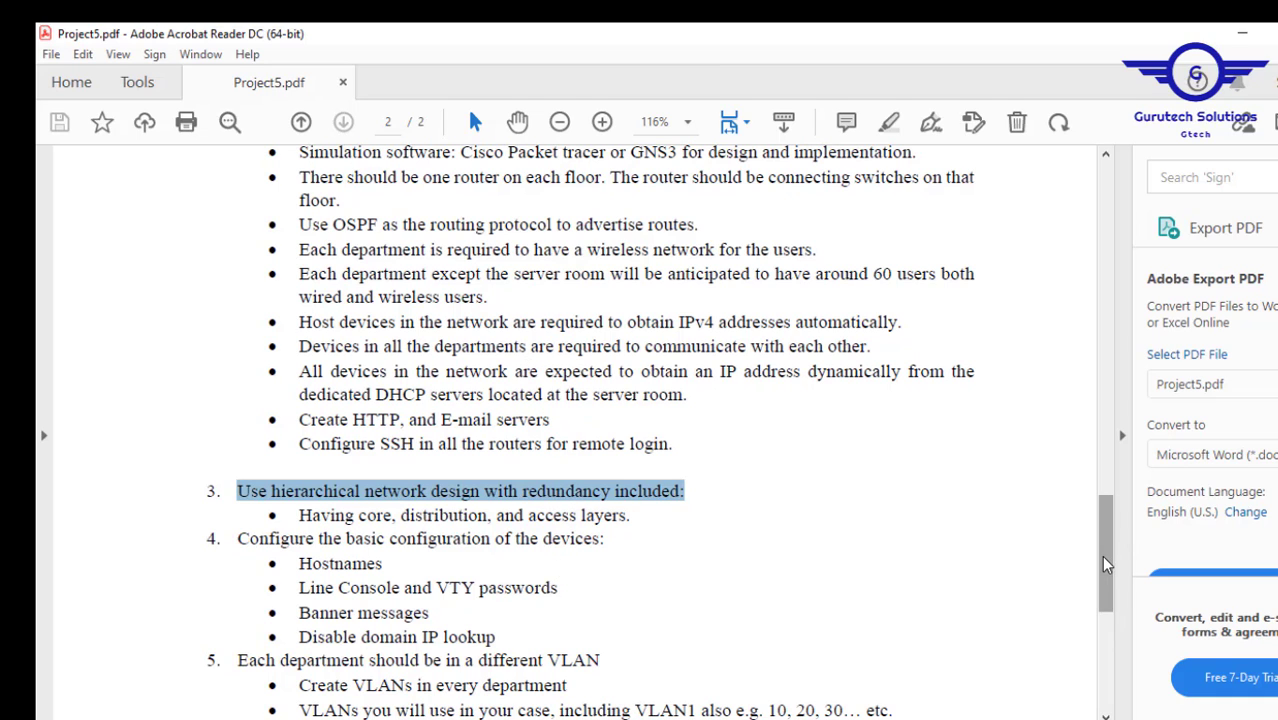
pyautogui.moveTo(1104, 563); pyautogui.dragTo(1122, 335)
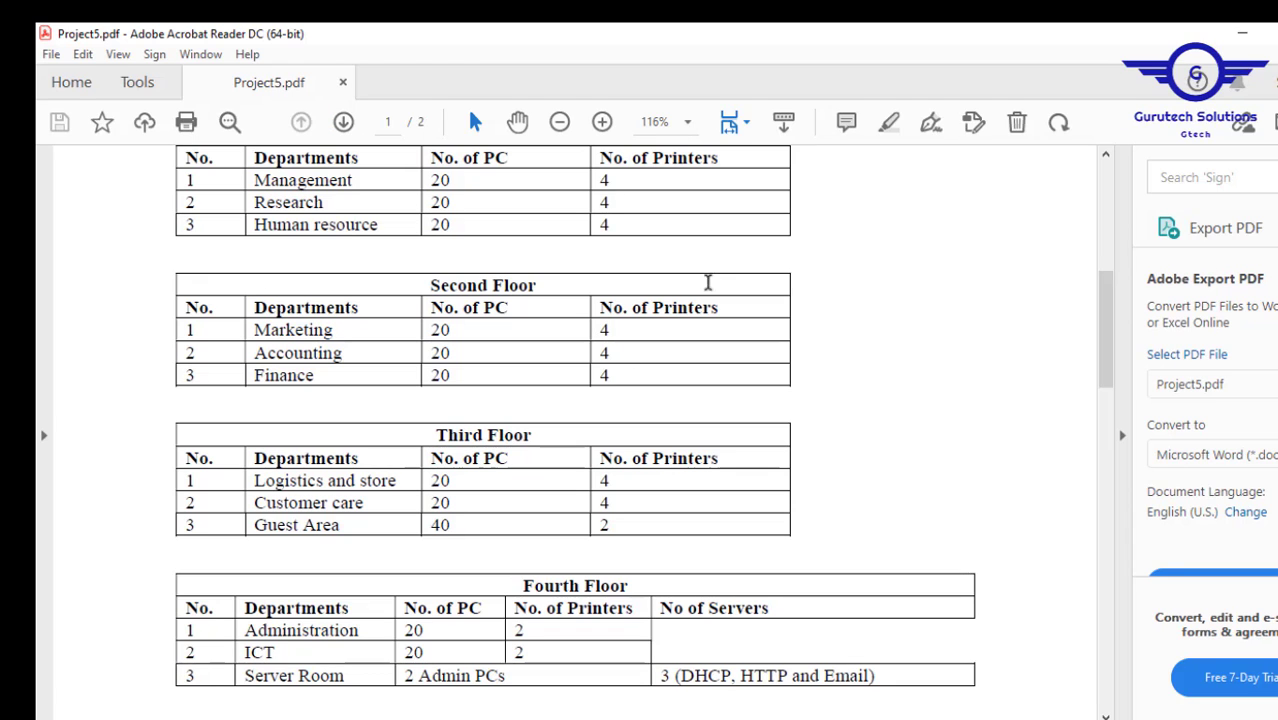
pyautogui.moveTo(1108, 350); pyautogui.dragTo(1107, 297)
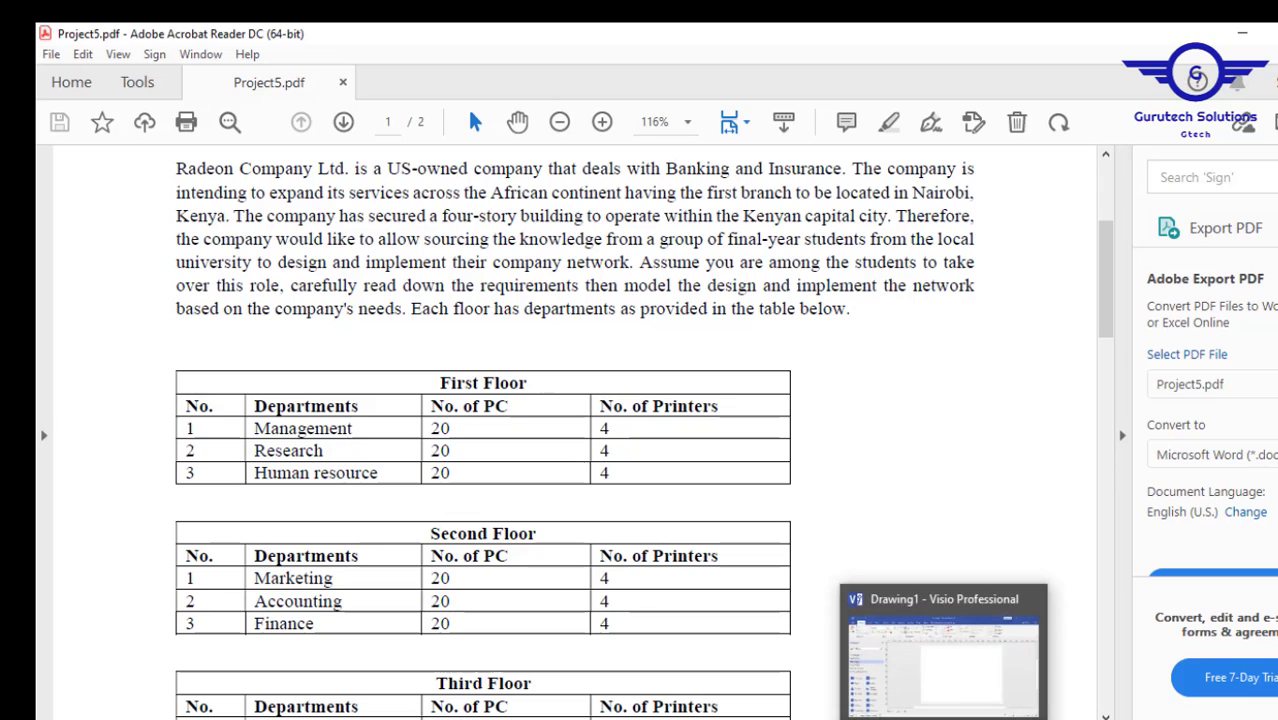
# - Switch to the Visio drawing and search the shapes for "router"
pyautogui.click(947, 719)
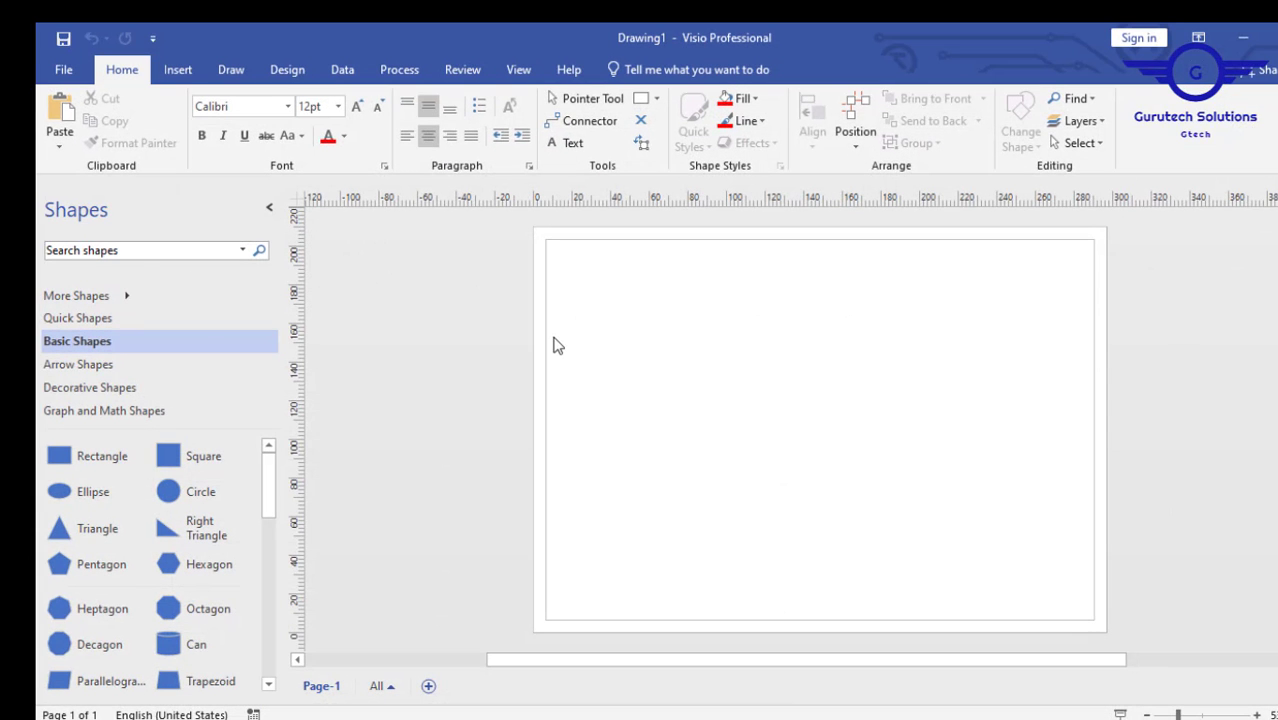
pyautogui.click(139, 252)
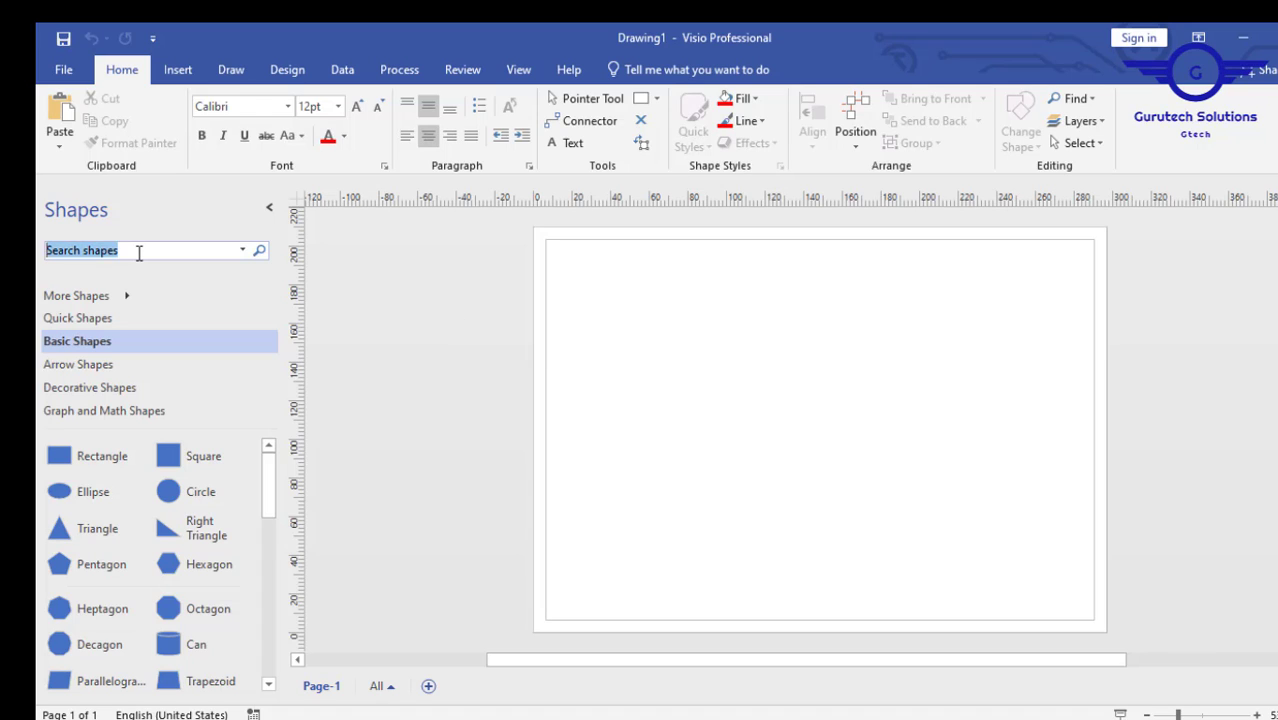
pyautogui.write('r')
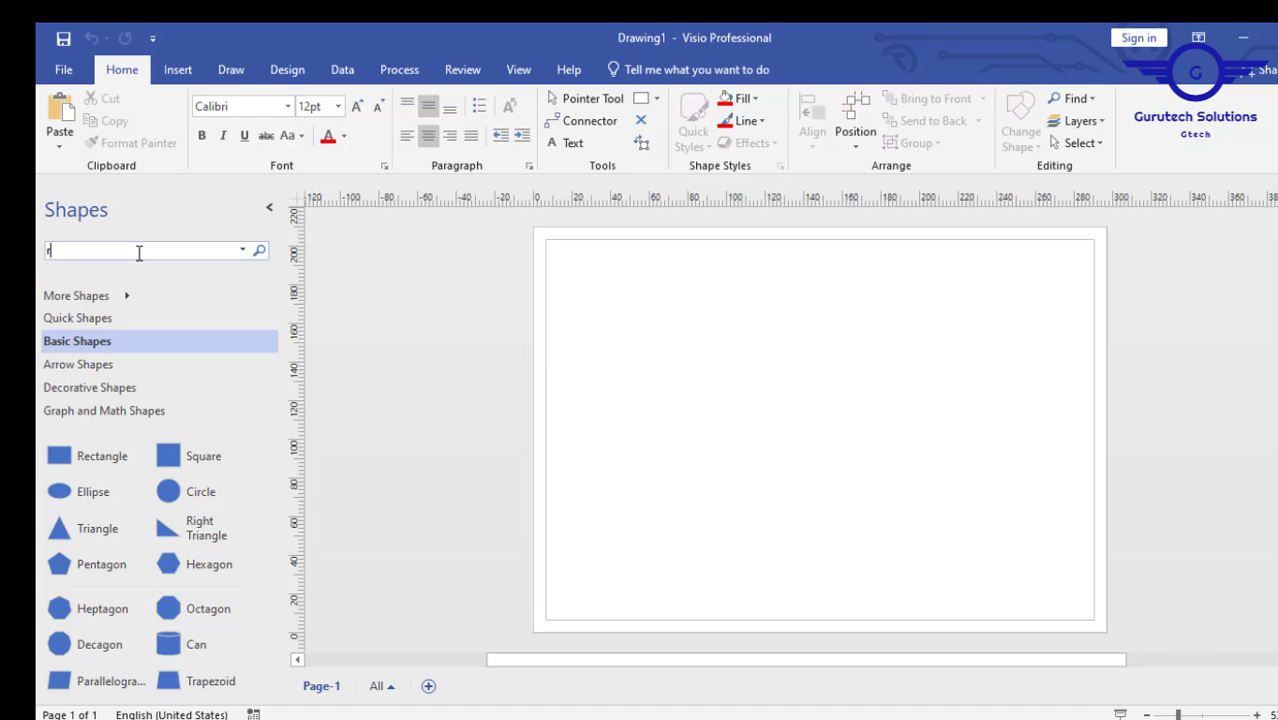
pyautogui.write('outer')
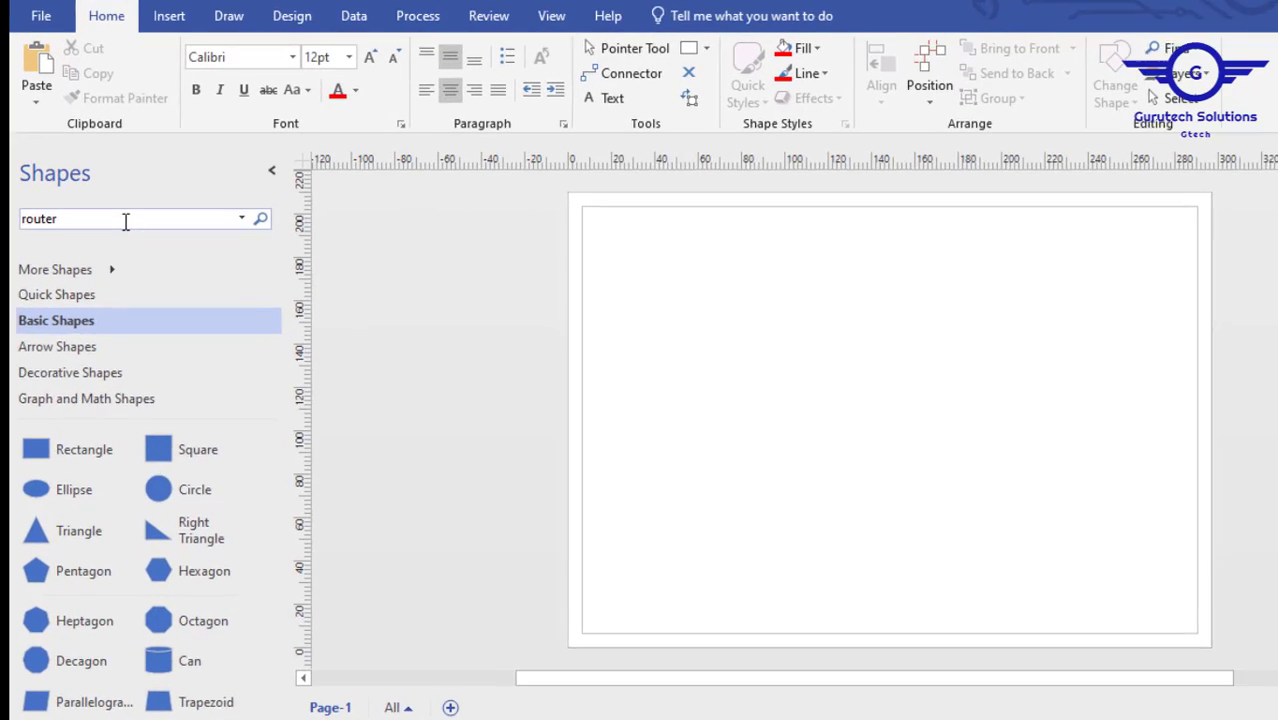
pyautogui.press('Return')
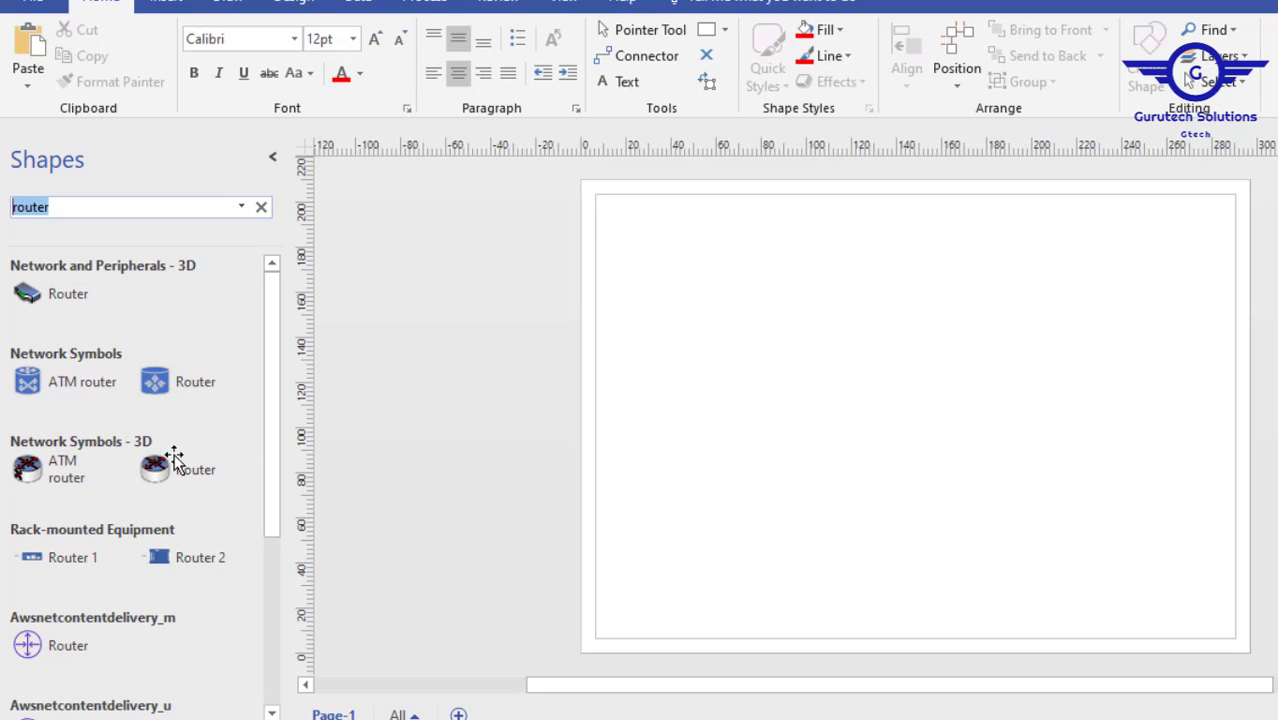
# - Place four Router shapes from Network Symbols - 3D on the page in a two-by-two arrangement
pyautogui.moveTo(165, 462); pyautogui.dragTo(827, 289)
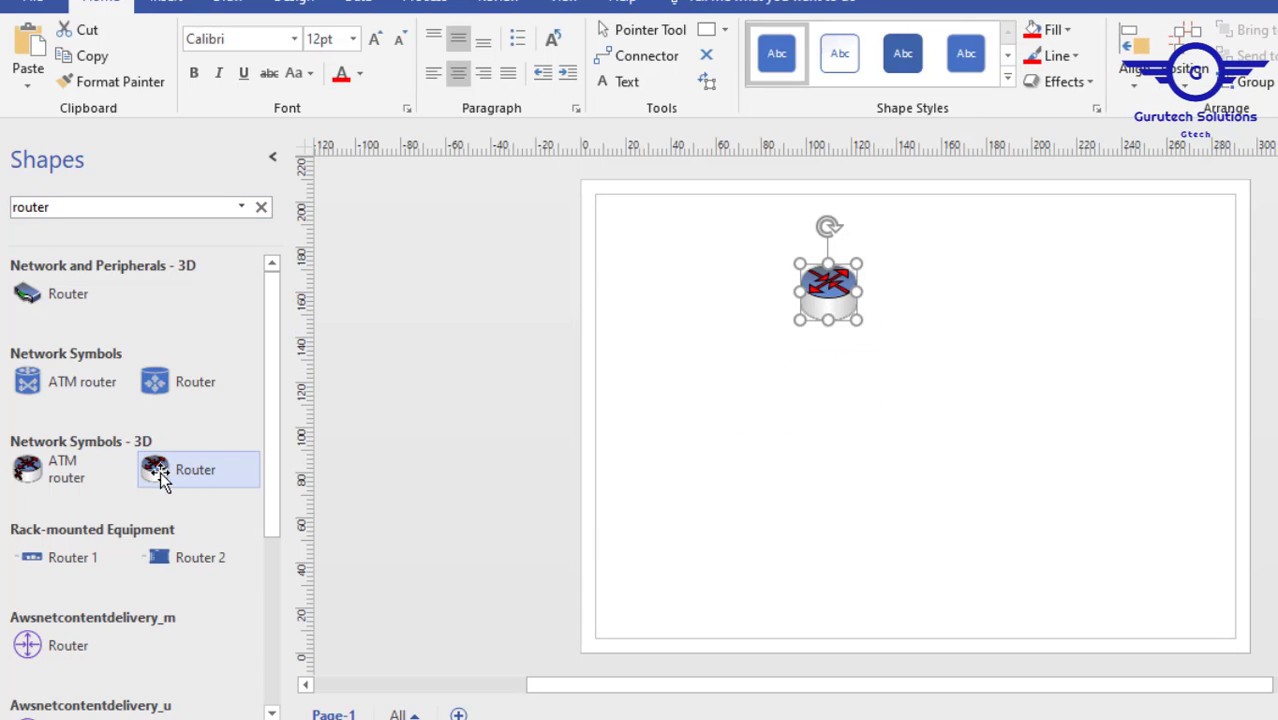
pyautogui.moveTo(163, 471); pyautogui.dragTo(830, 480)
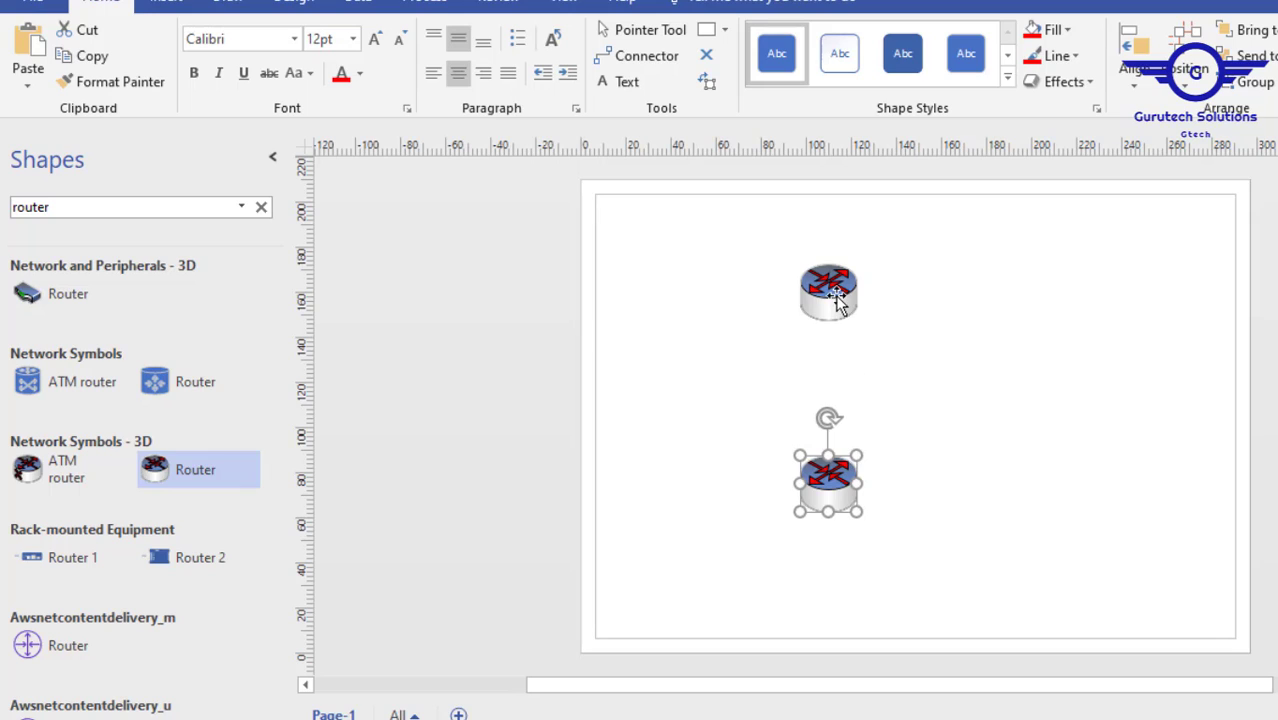
pyautogui.moveTo(830, 295); pyautogui.dragTo(830, 339)
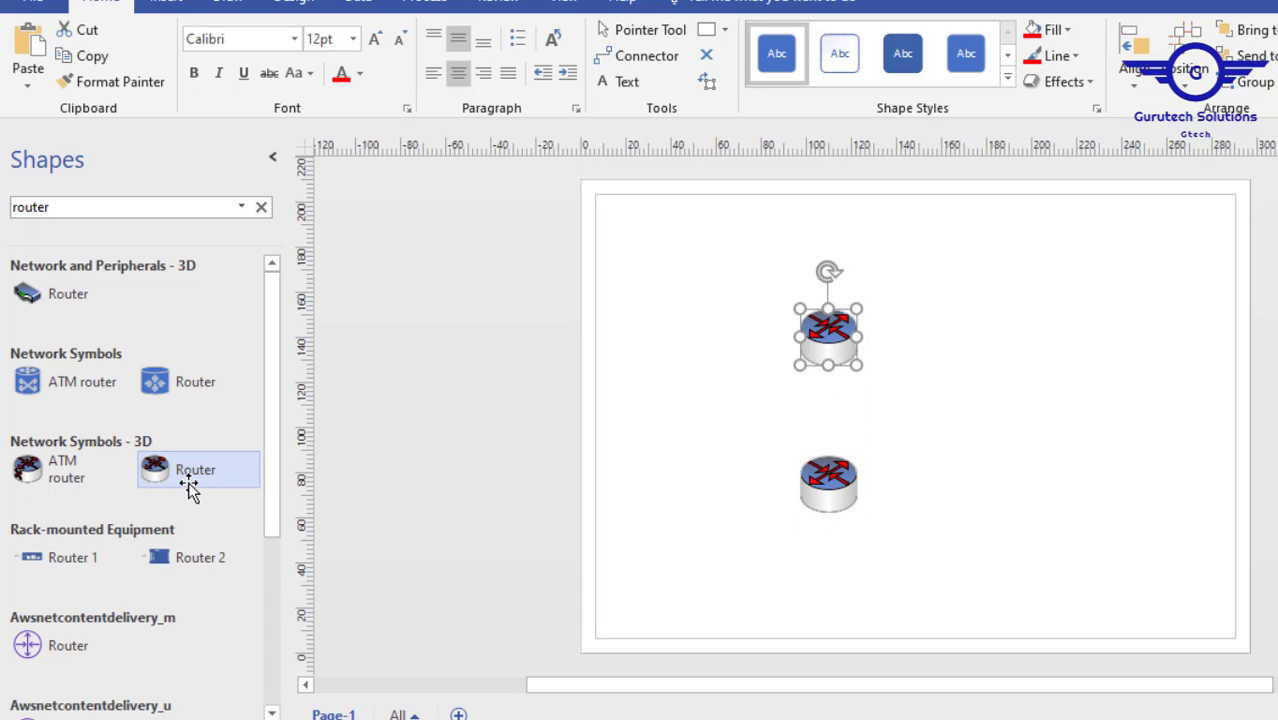
pyautogui.moveTo(188, 471); pyautogui.dragTo(1031, 320)
pyautogui.moveTo(1093, 528); pyautogui.dragTo(1033, 493)
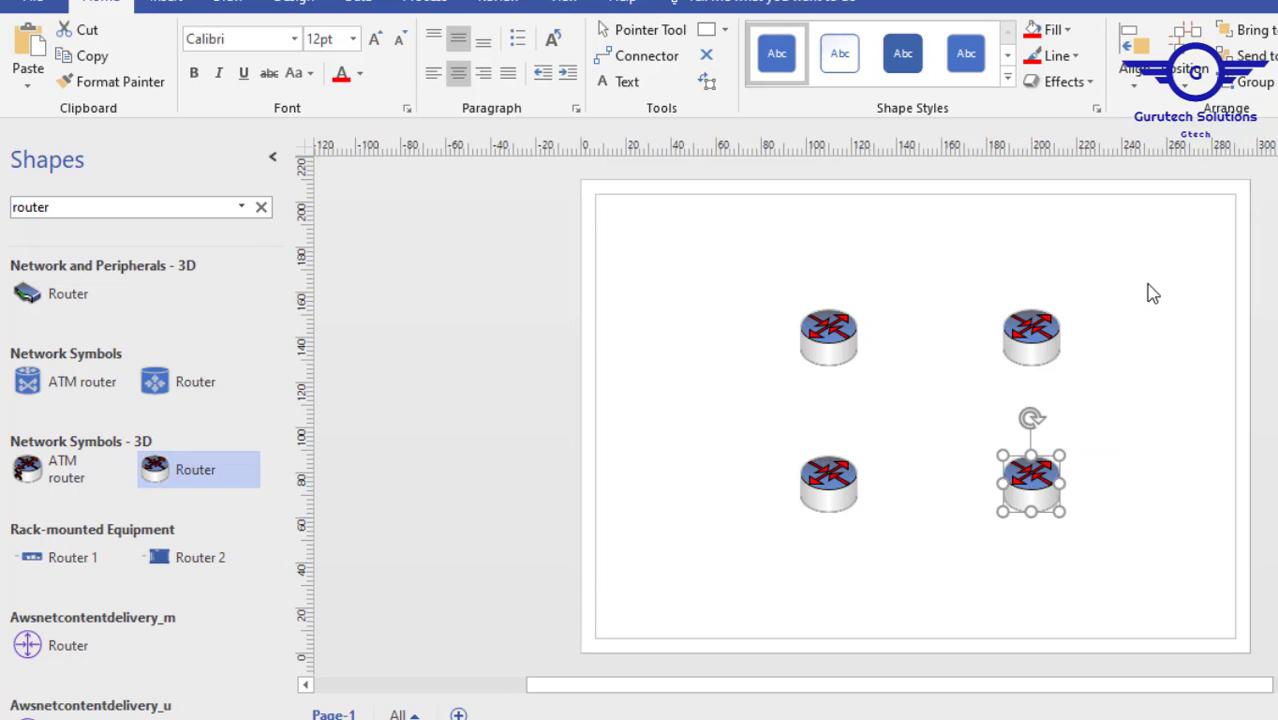
pyautogui.click(1150, 292)
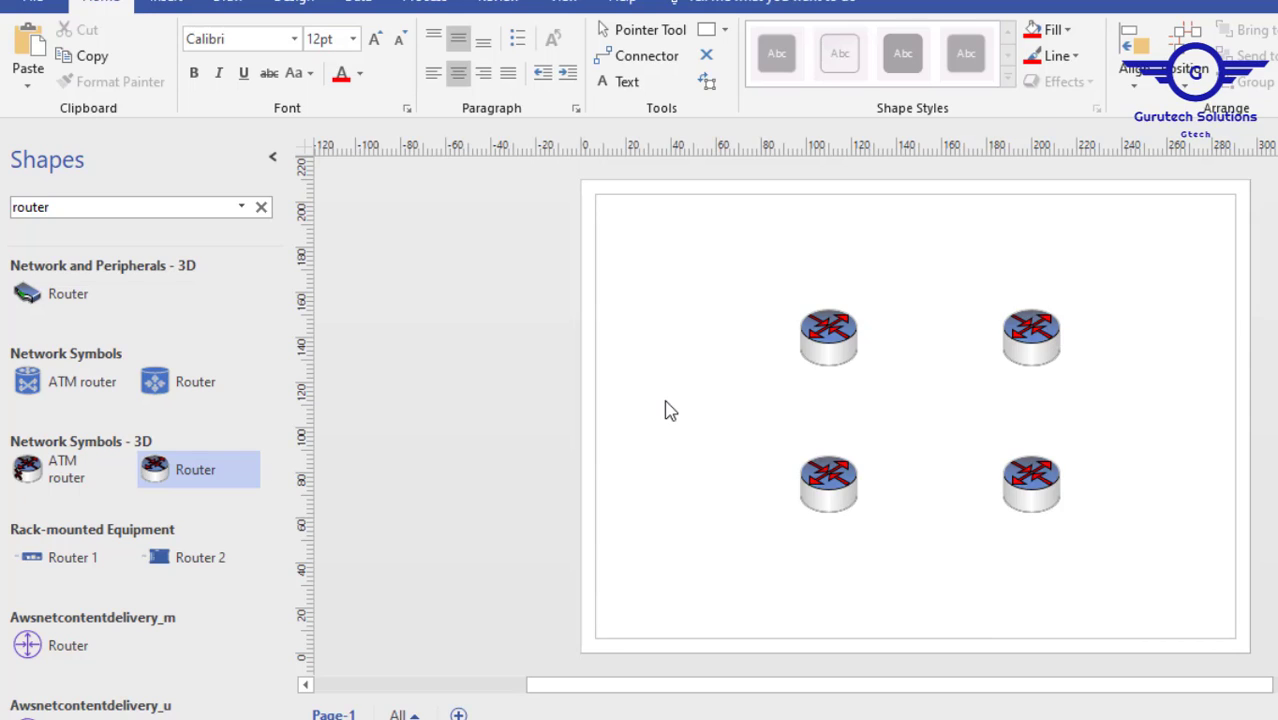
# - Search the shapes for "switch"
pyautogui.doubleClick(66, 207)
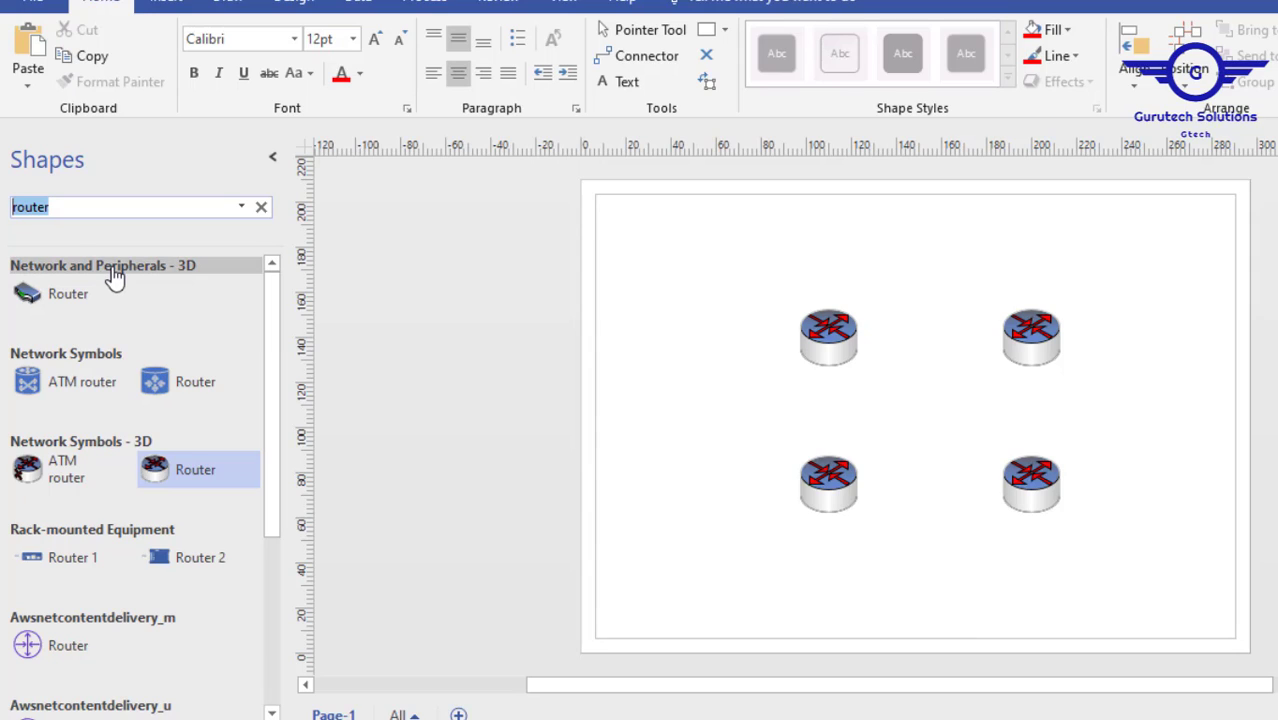
pyautogui.write('switch')
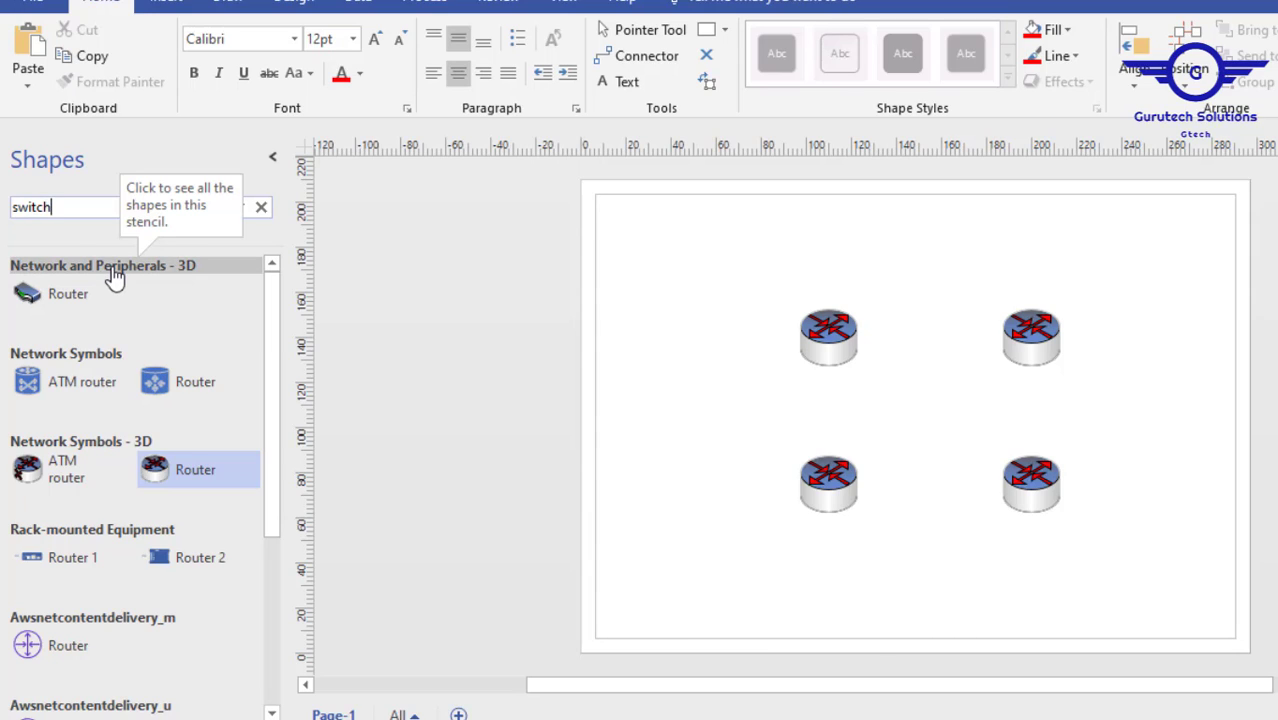
pyautogui.press('Return')
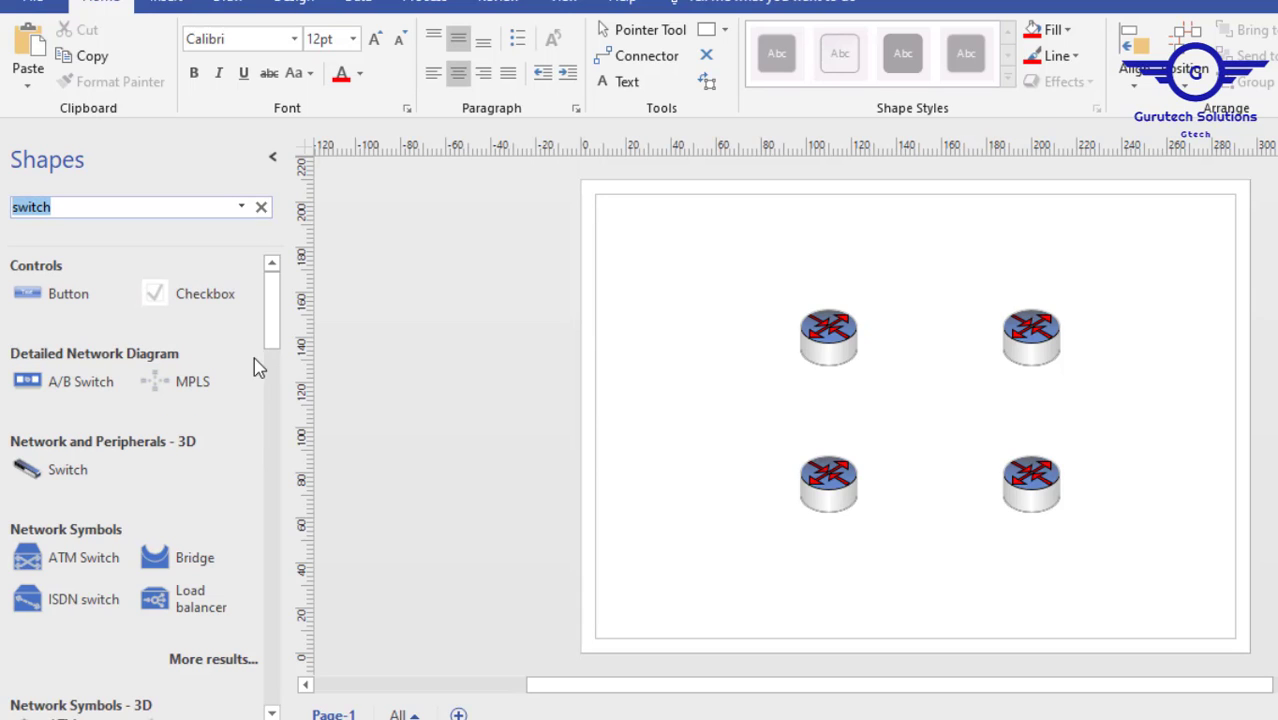
# - Place four ATM switch shapes from Network Symbols - 3D, two on each outer side of the routers
pyautogui.moveTo(275, 338); pyautogui.dragTo(265, 385)
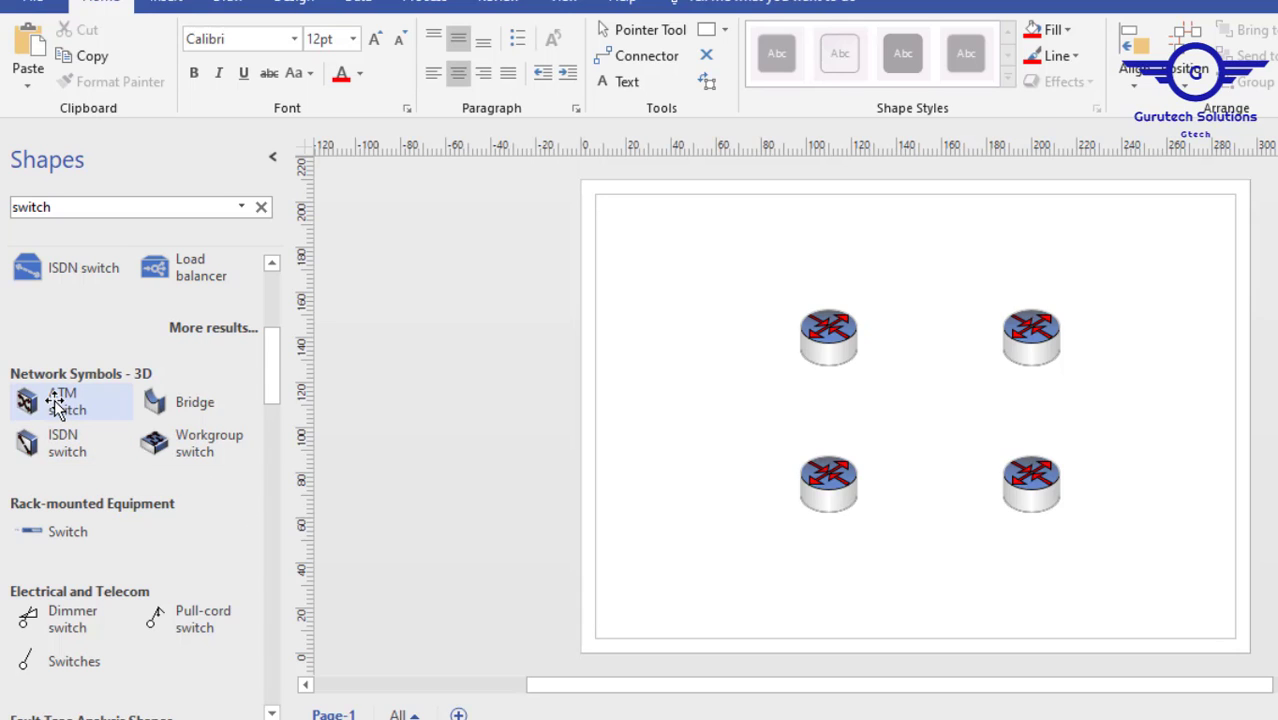
pyautogui.moveTo(57, 402); pyautogui.dragTo(606, 352)
pyautogui.moveTo(50, 402); pyautogui.dragTo(608, 509)
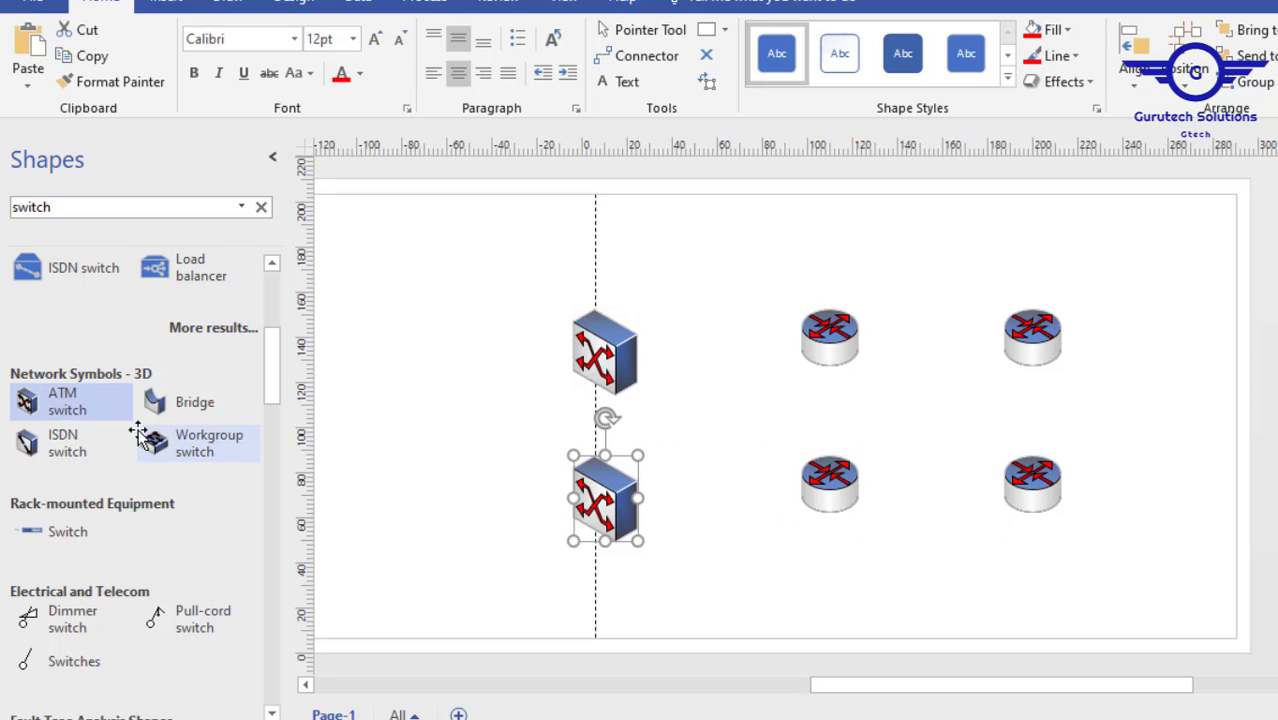
pyautogui.moveTo(86, 408); pyautogui.dragTo(1238, 322)
pyautogui.moveTo(48, 412); pyautogui.dragTo(1258, 515)
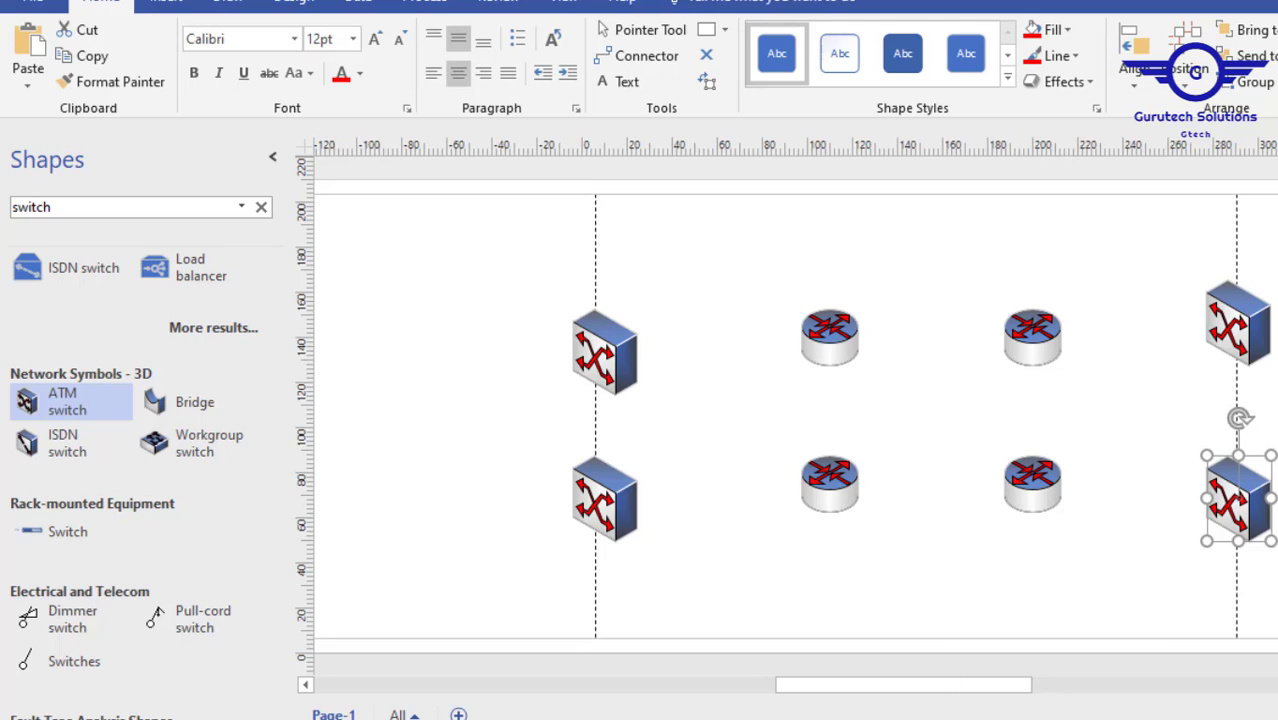
pyautogui.press('Escape')
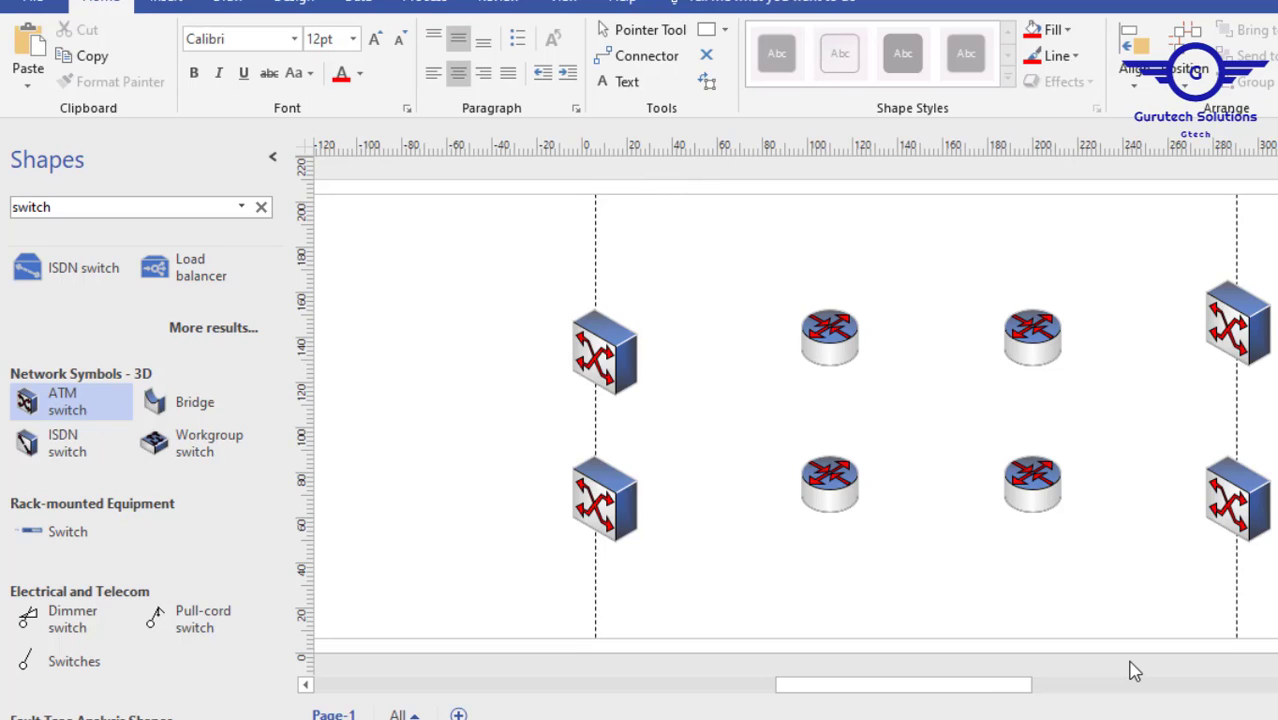
# - Check the floor tables in Project5.pdf, and place six 3D Workgroup switch shapes in a column left of the ATM switches in Visio
pyautogui.hotkey('alt', 'Tab')
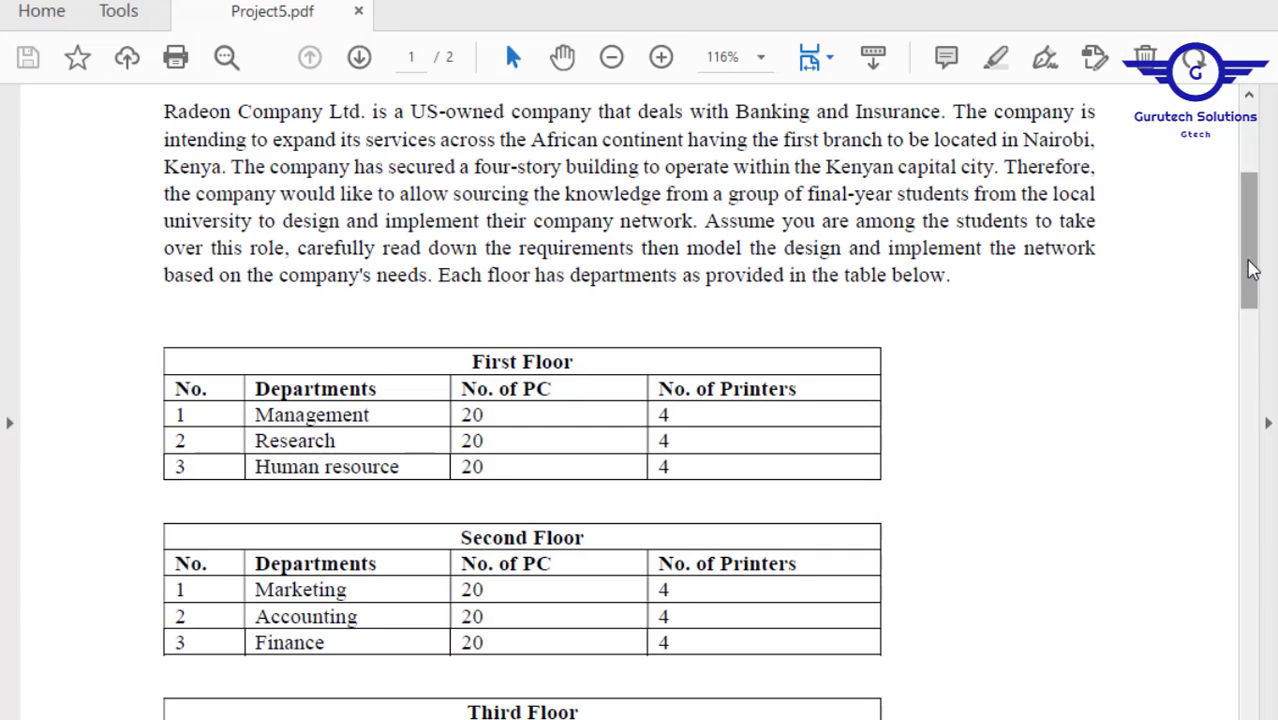
pyautogui.moveTo(1247, 269); pyautogui.dragTo(1247, 313)
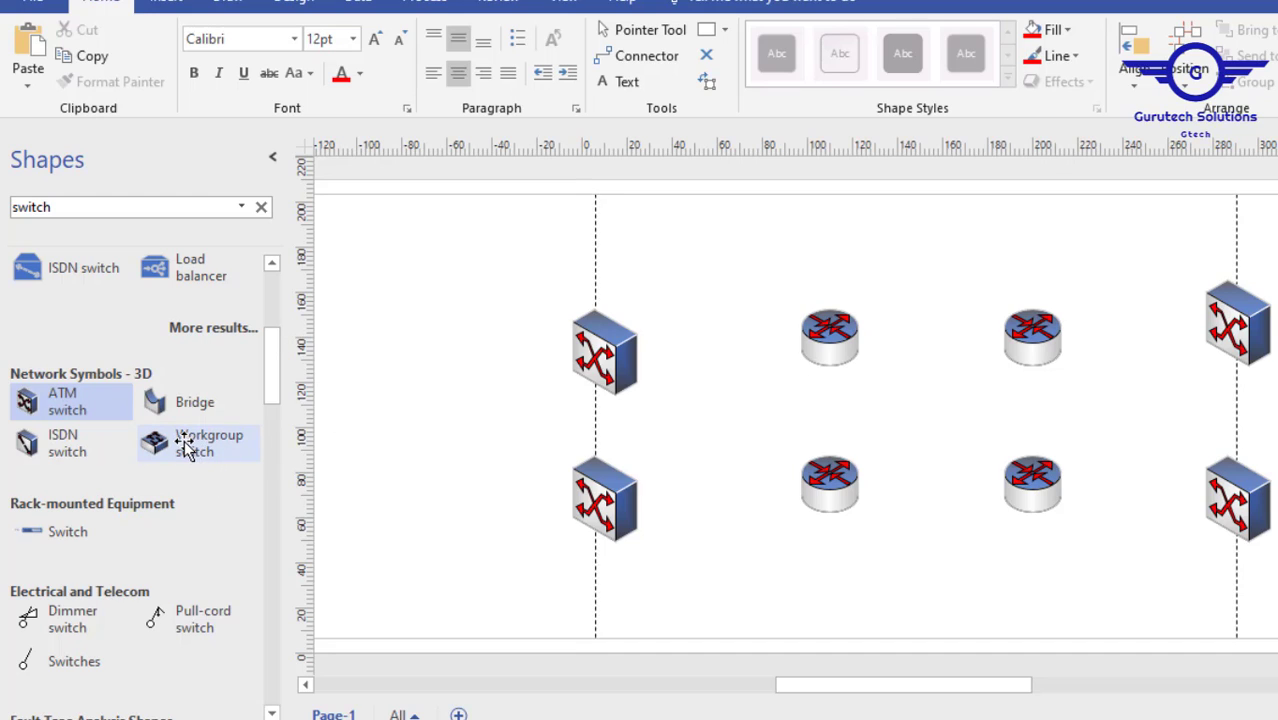
pyautogui.moveTo(188, 442); pyautogui.dragTo(423, 400)
pyautogui.moveTo(188, 443); pyautogui.dragTo(423, 533)
pyautogui.moveTo(200, 445); pyautogui.dragTo(412, 606)
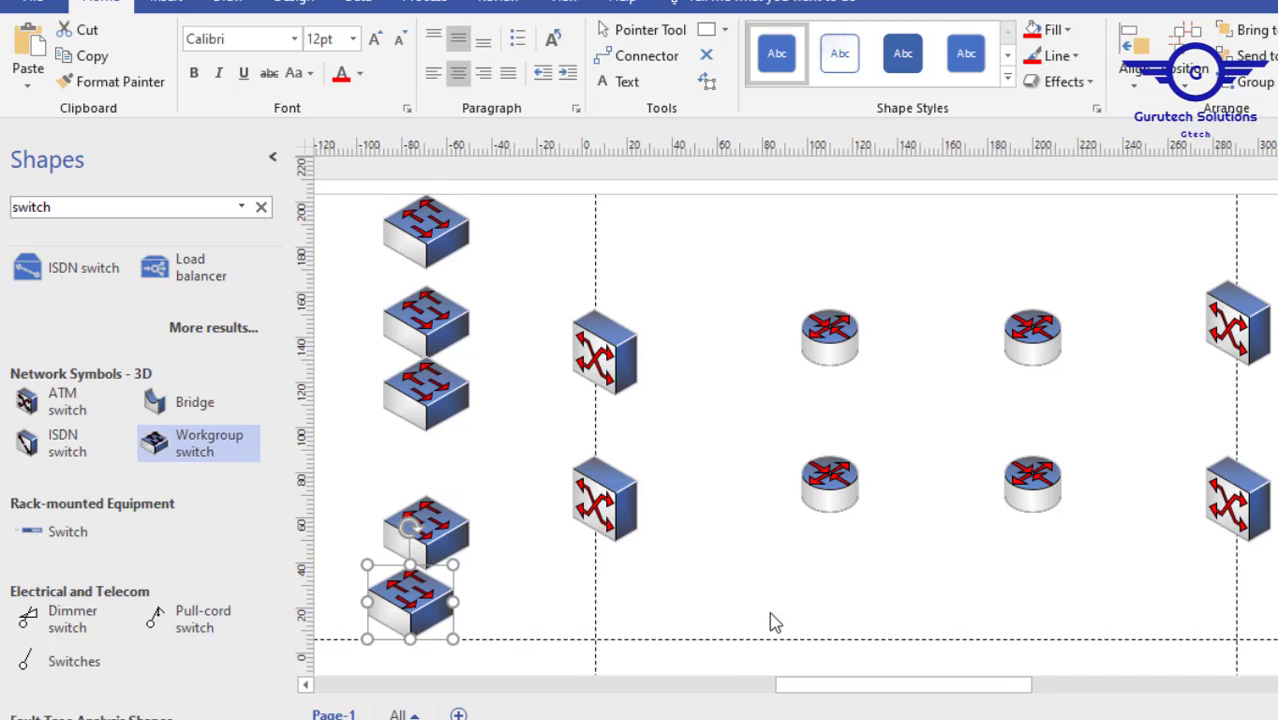
pyautogui.moveTo(194, 442); pyautogui.dragTo(442, 664)
# - Spread the six workgroup switches in the left column evenly apart and align them vertically
pyautogui.moveTo(437, 531); pyautogui.dragTo(395, 486)
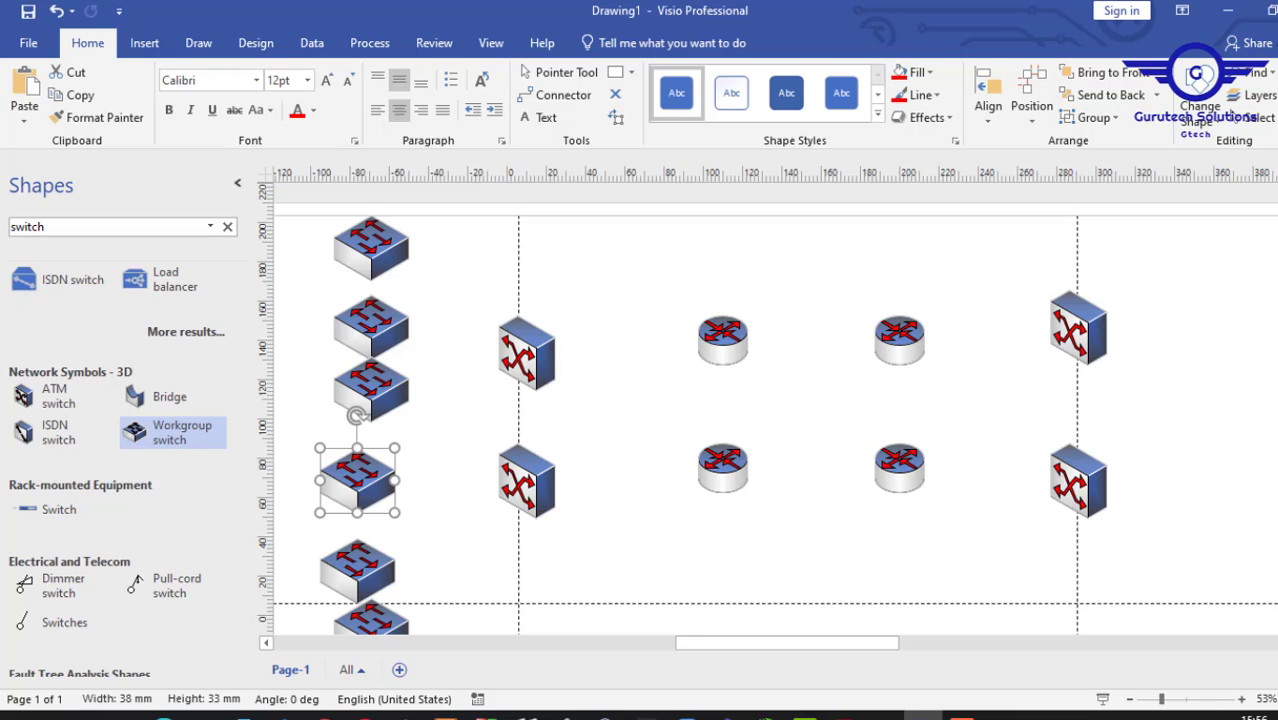
pyautogui.click(1130, 699)
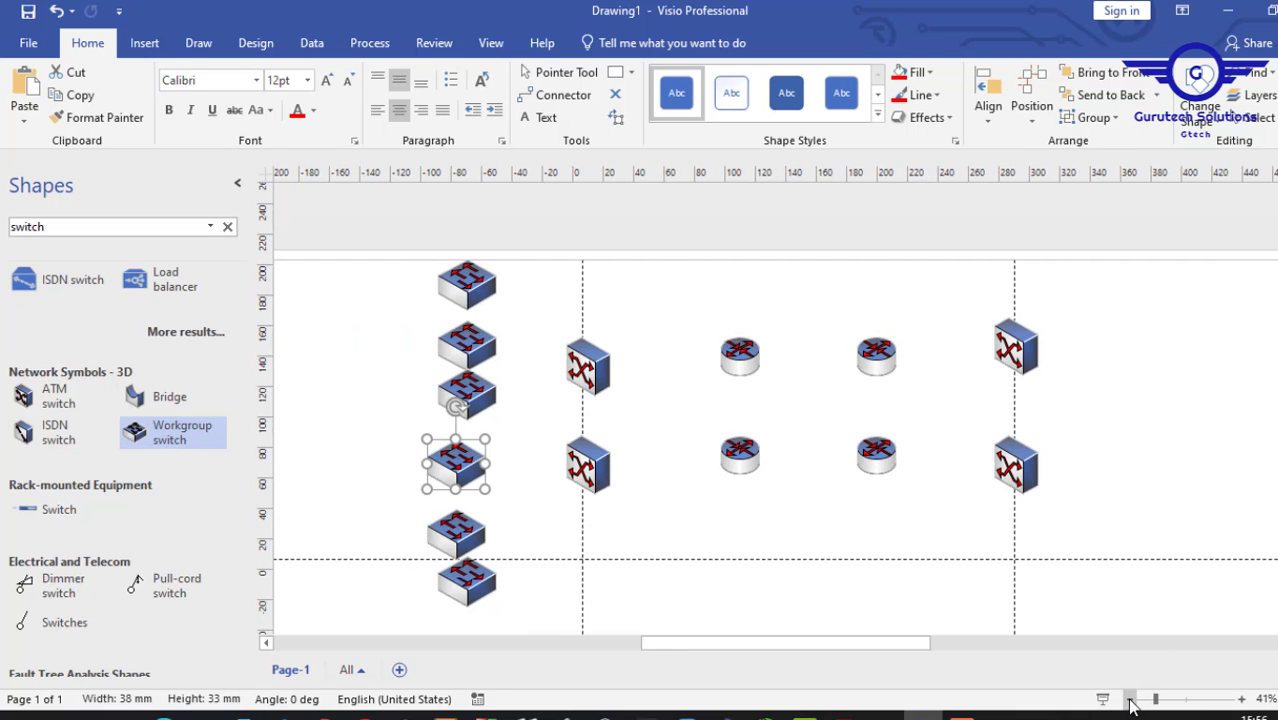
pyautogui.moveTo(467, 281); pyautogui.dragTo(450, 232)
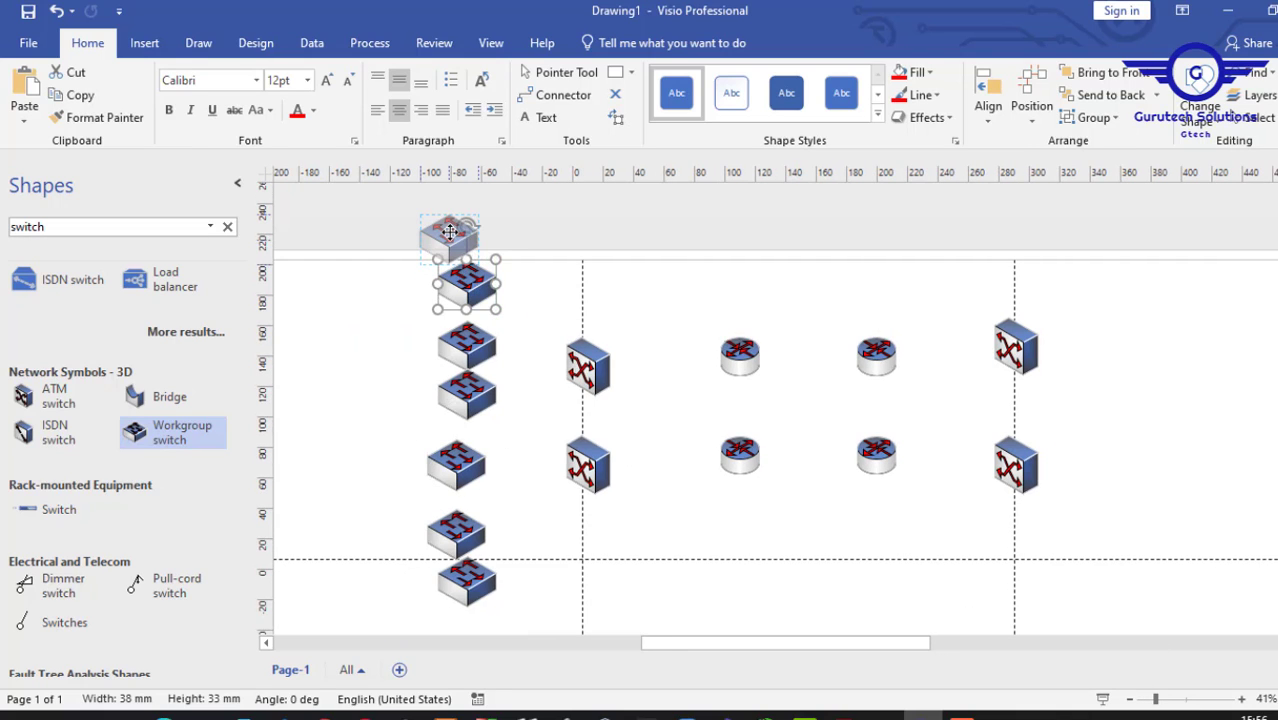
pyautogui.moveTo(460, 348); pyautogui.dragTo(441, 321)
pyautogui.moveTo(466, 394); pyautogui.dragTo(449, 393)
pyautogui.moveTo(467, 580); pyautogui.dragTo(455, 606)
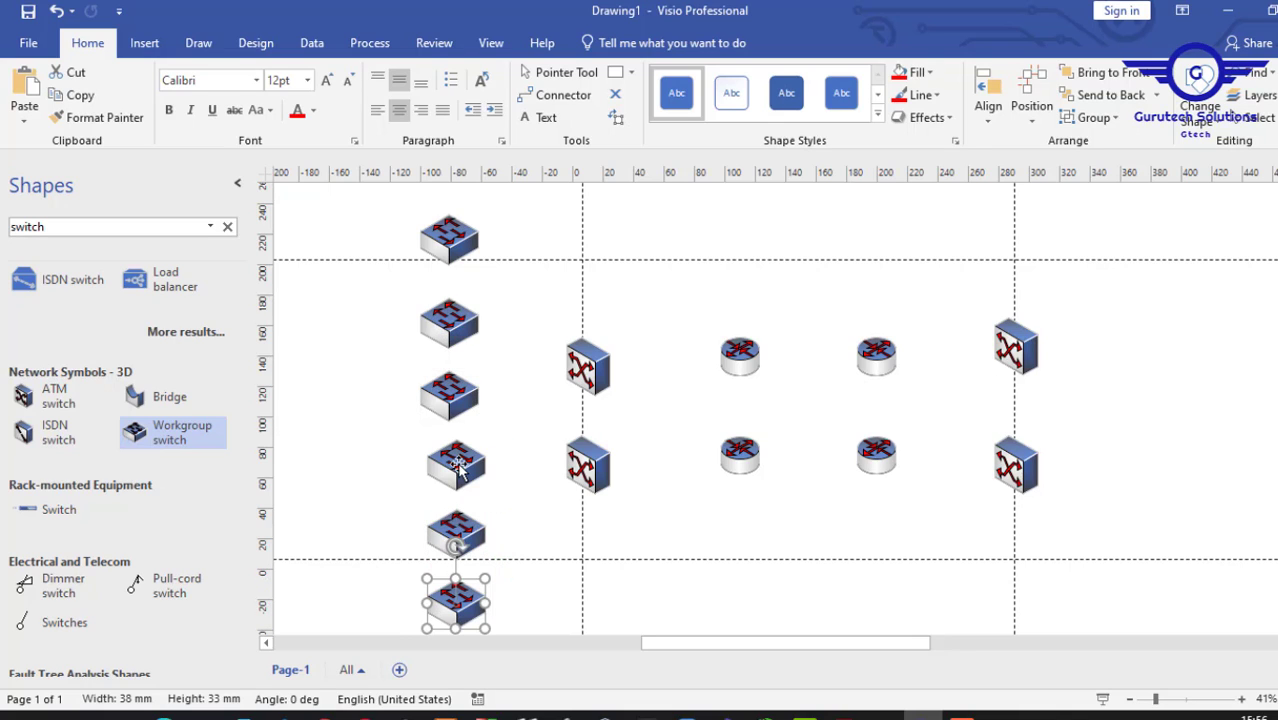
pyautogui.moveTo(455, 472); pyautogui.dragTo(447, 482)
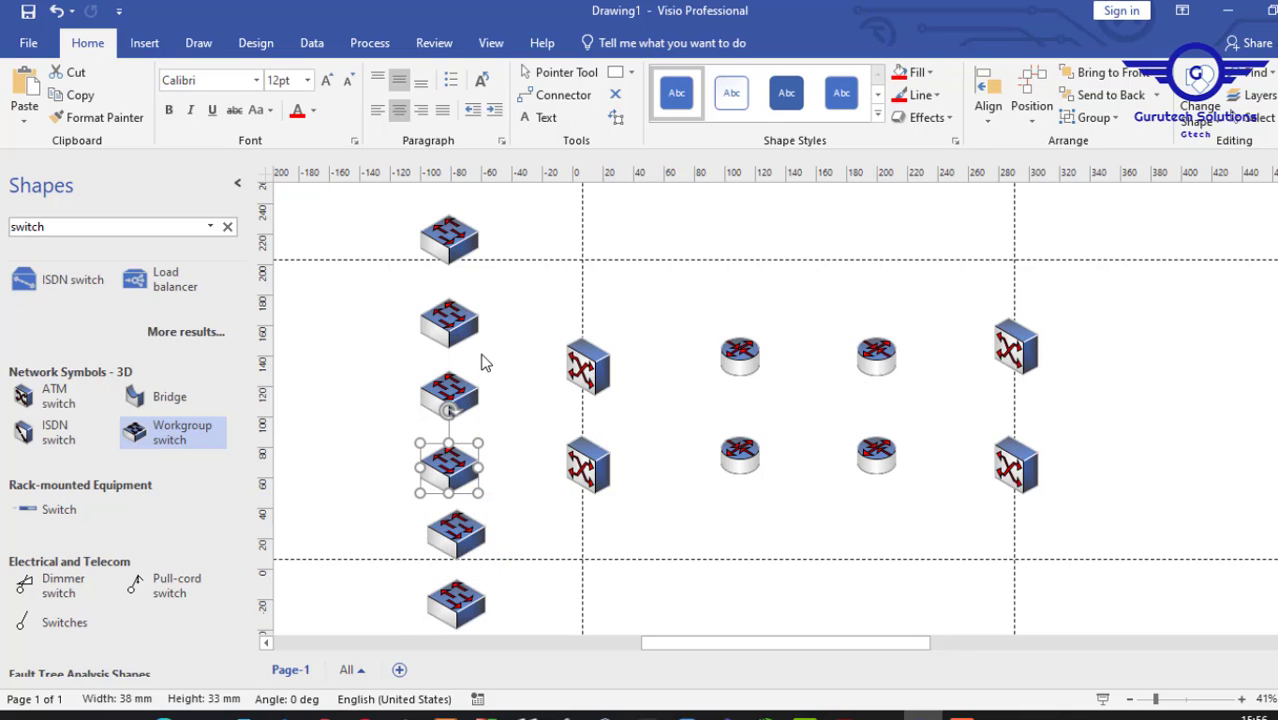
# - Move the two left ATM switches farther apart vertically, and shift the upper three workgroup switches in the left column upward
pyautogui.moveTo(590, 368); pyautogui.dragTo(590, 347)
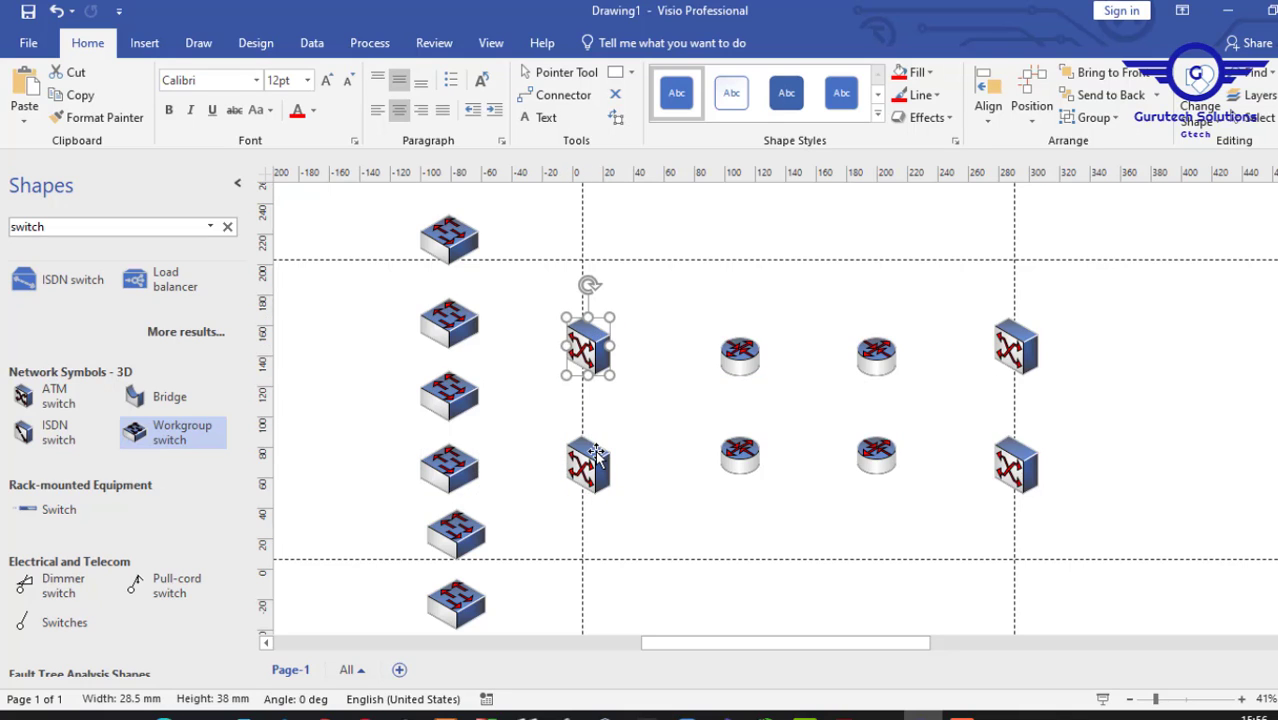
pyautogui.moveTo(595, 452); pyautogui.dragTo(595, 479)
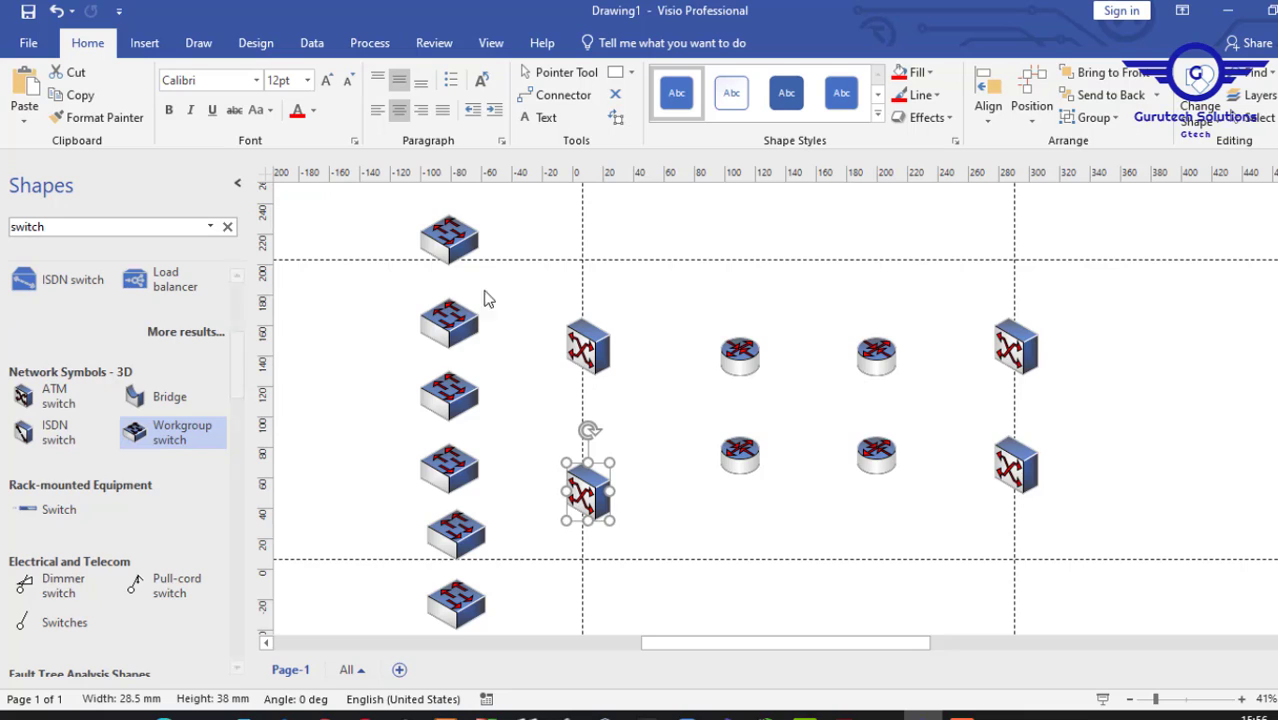
pyautogui.moveTo(440, 235); pyautogui.dragTo(440, 214)
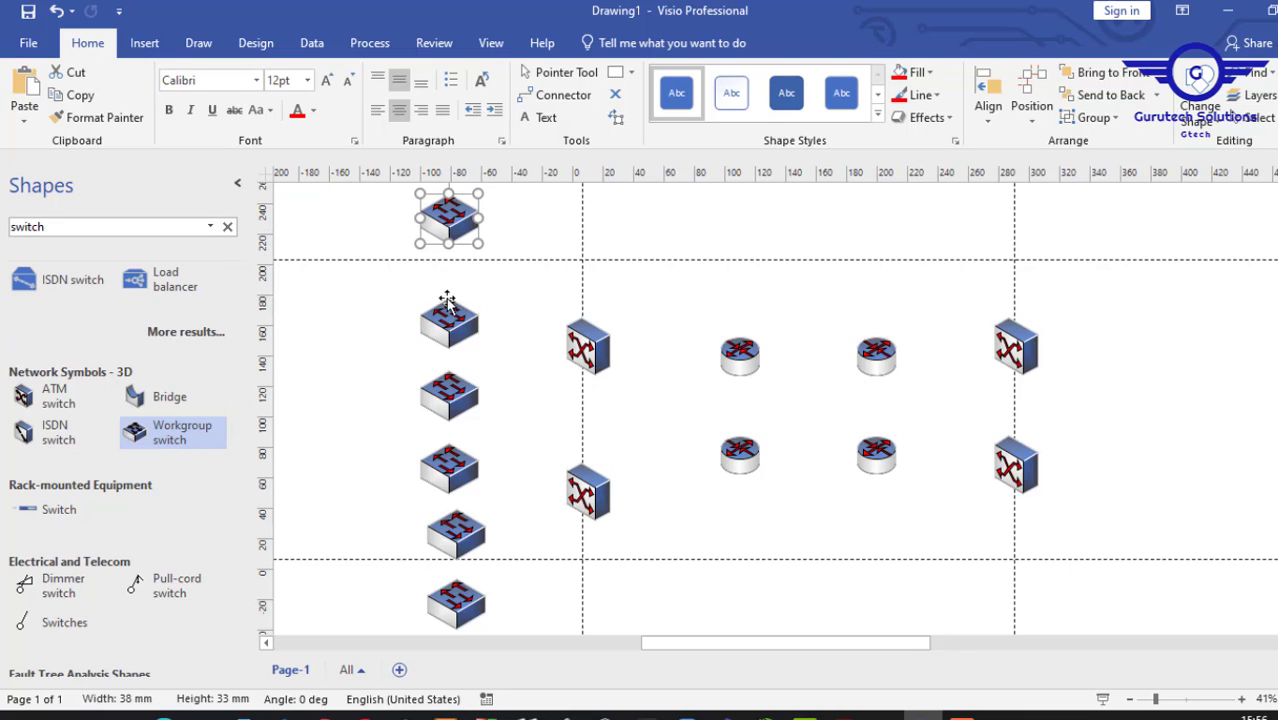
pyautogui.moveTo(453, 322); pyautogui.dragTo(452, 298)
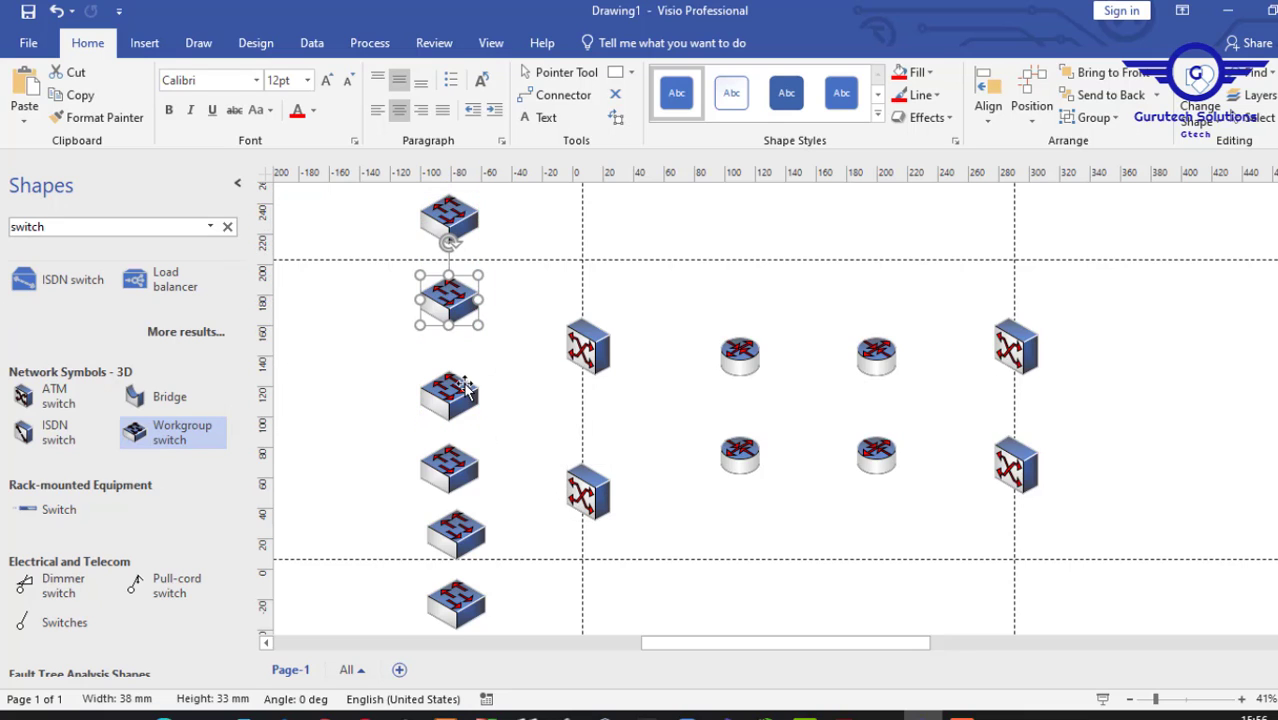
pyautogui.moveTo(458, 397); pyautogui.dragTo(458, 367)
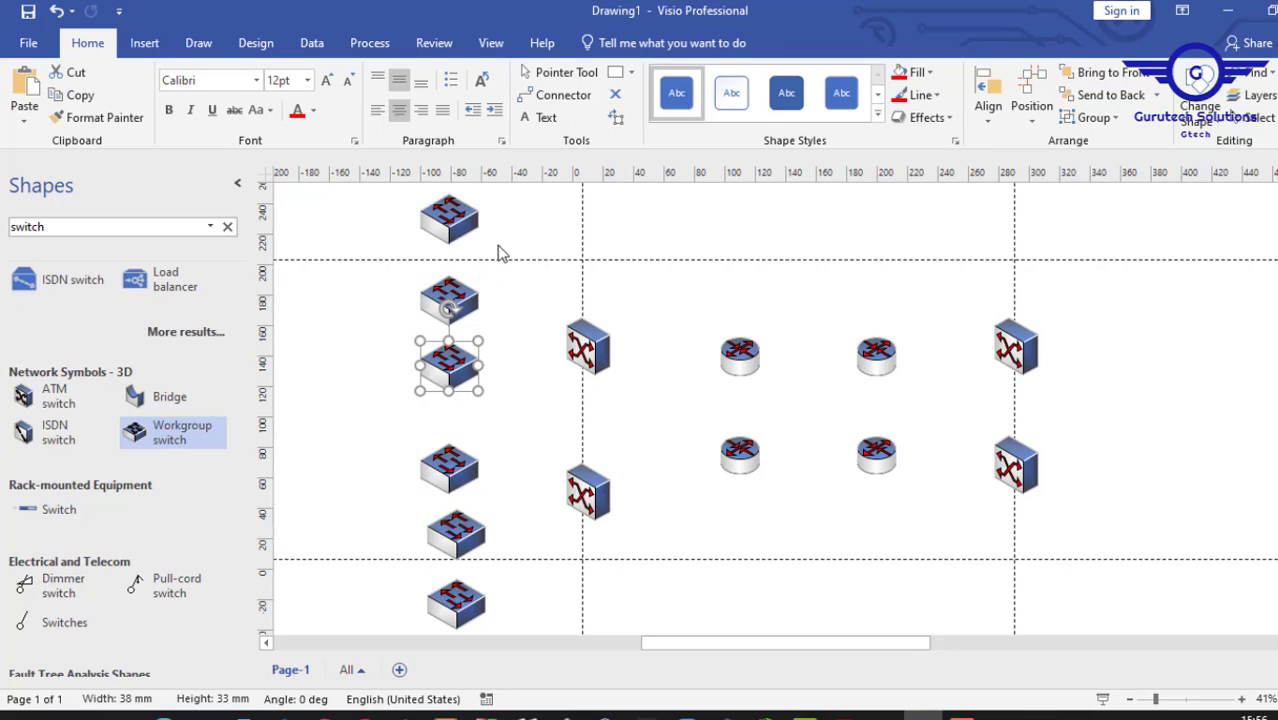
# - Place six 3D Workgroup switch shapes in a vertical column to the right of the right-hand ATM switches
pyautogui.moveTo(163, 435); pyautogui.dragTo(1122, 214)
pyautogui.moveTo(163, 435); pyautogui.dragTo(1157, 283)
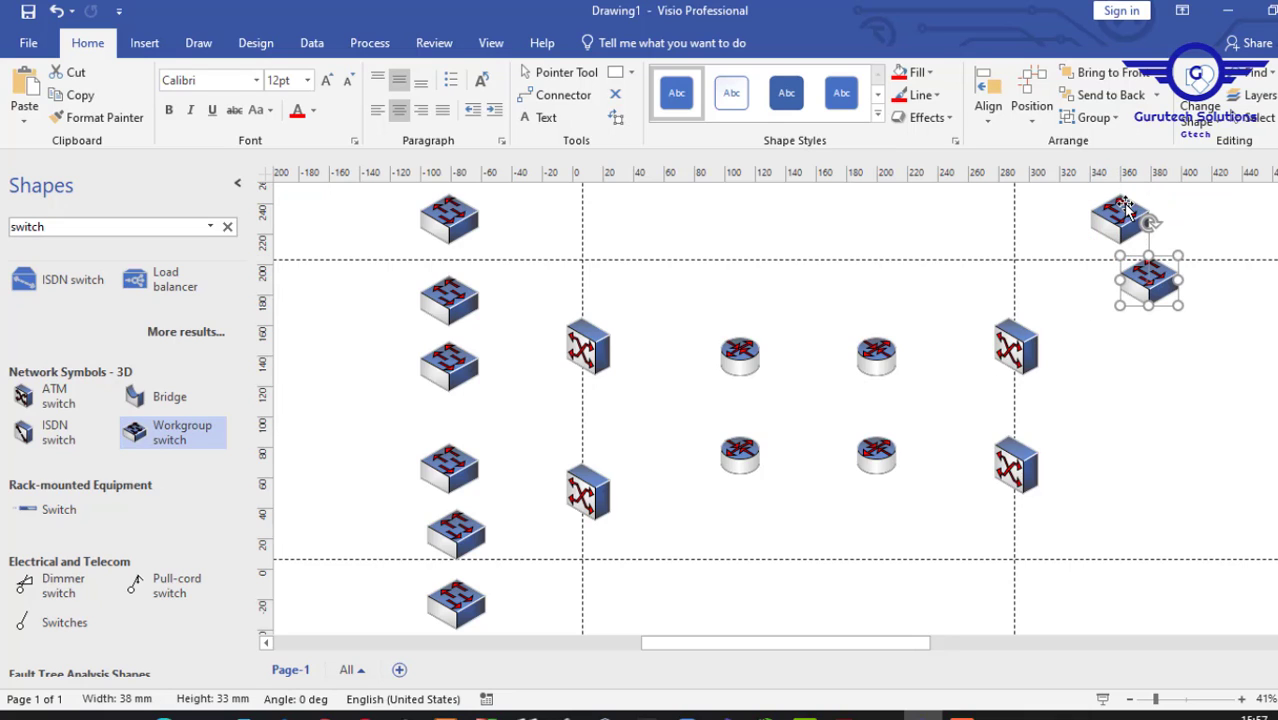
pyautogui.moveTo(1128, 214); pyautogui.dragTo(1180, 209)
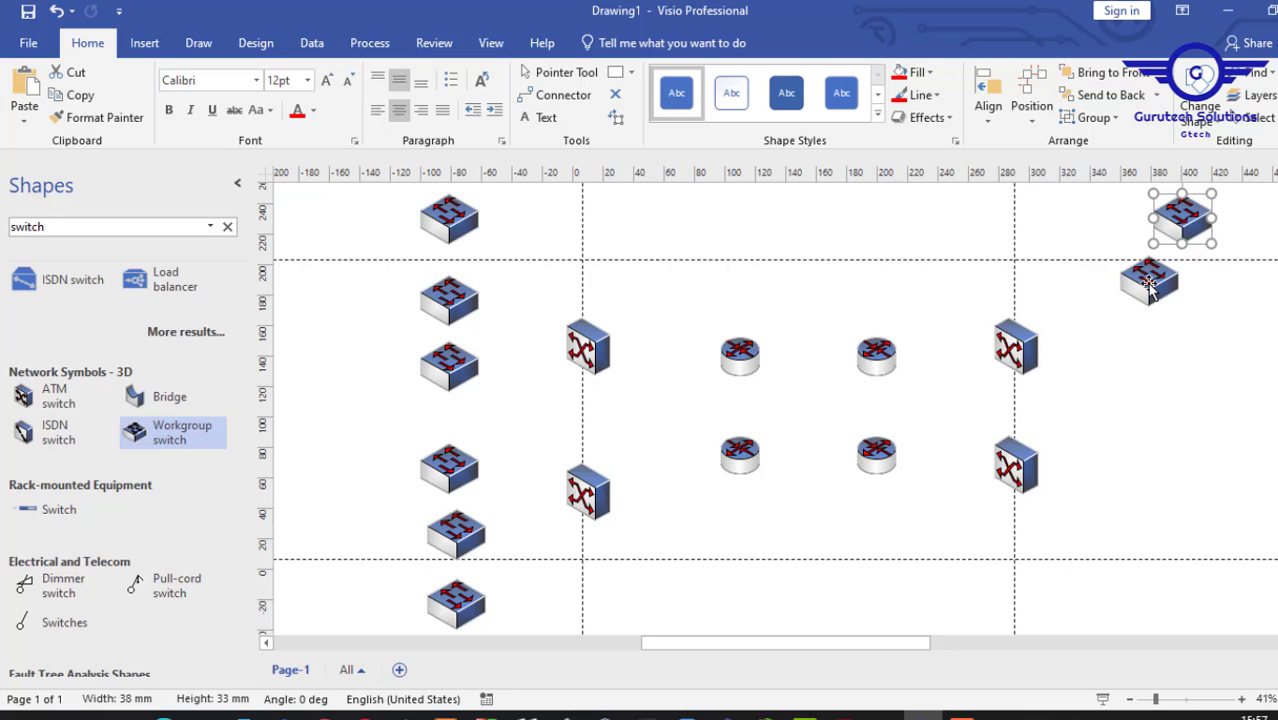
pyautogui.moveTo(1151, 275); pyautogui.dragTo(1182, 300)
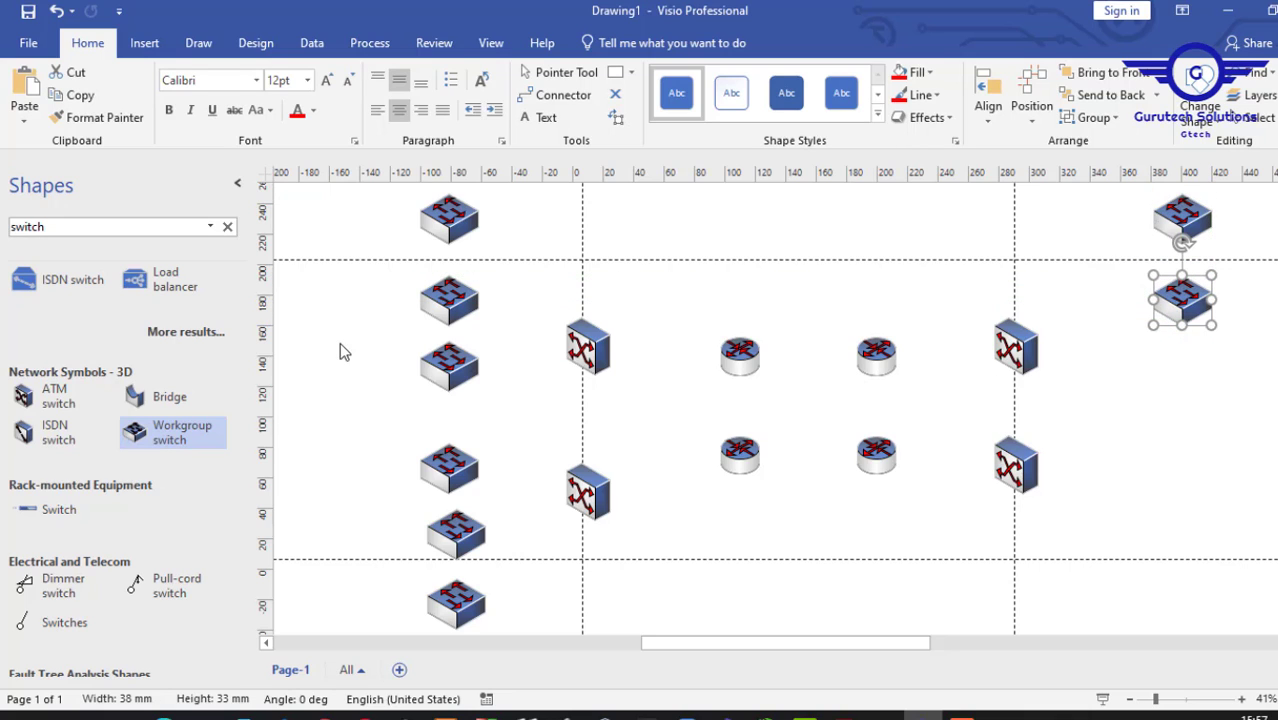
pyautogui.moveTo(148, 451); pyautogui.dragTo(1196, 389)
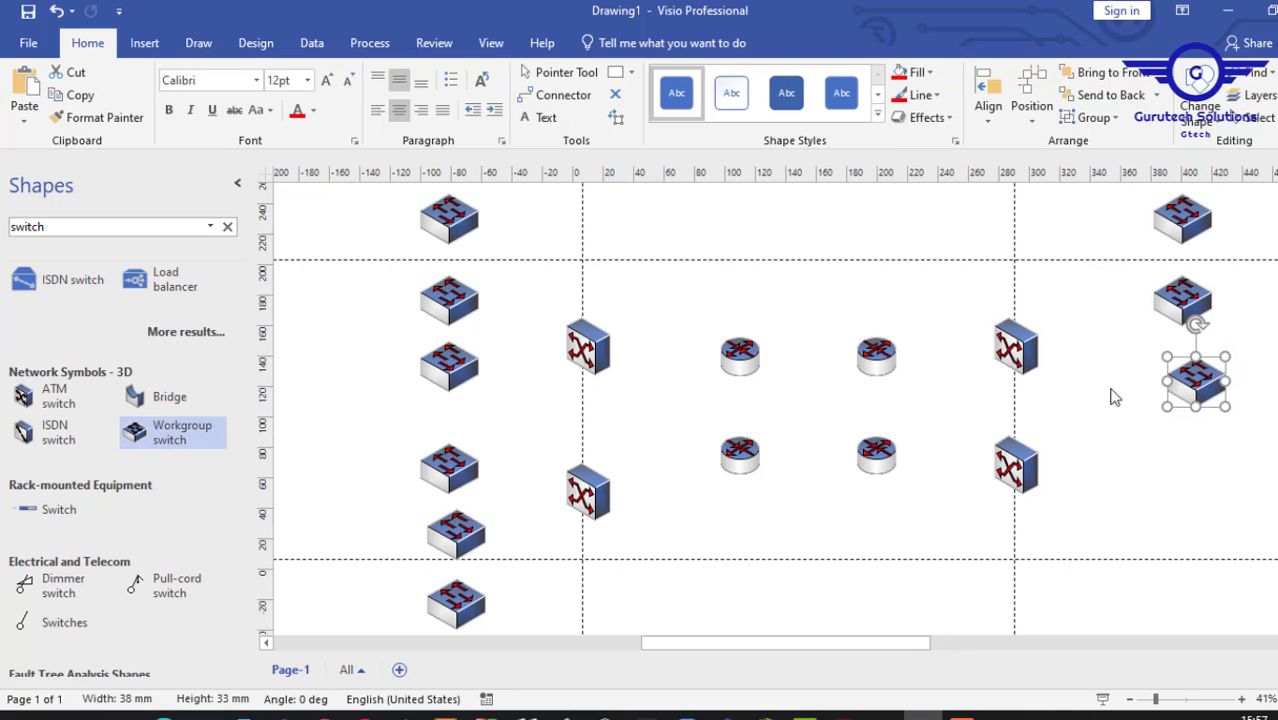
pyautogui.moveTo(155, 430); pyautogui.dragTo(1197, 494)
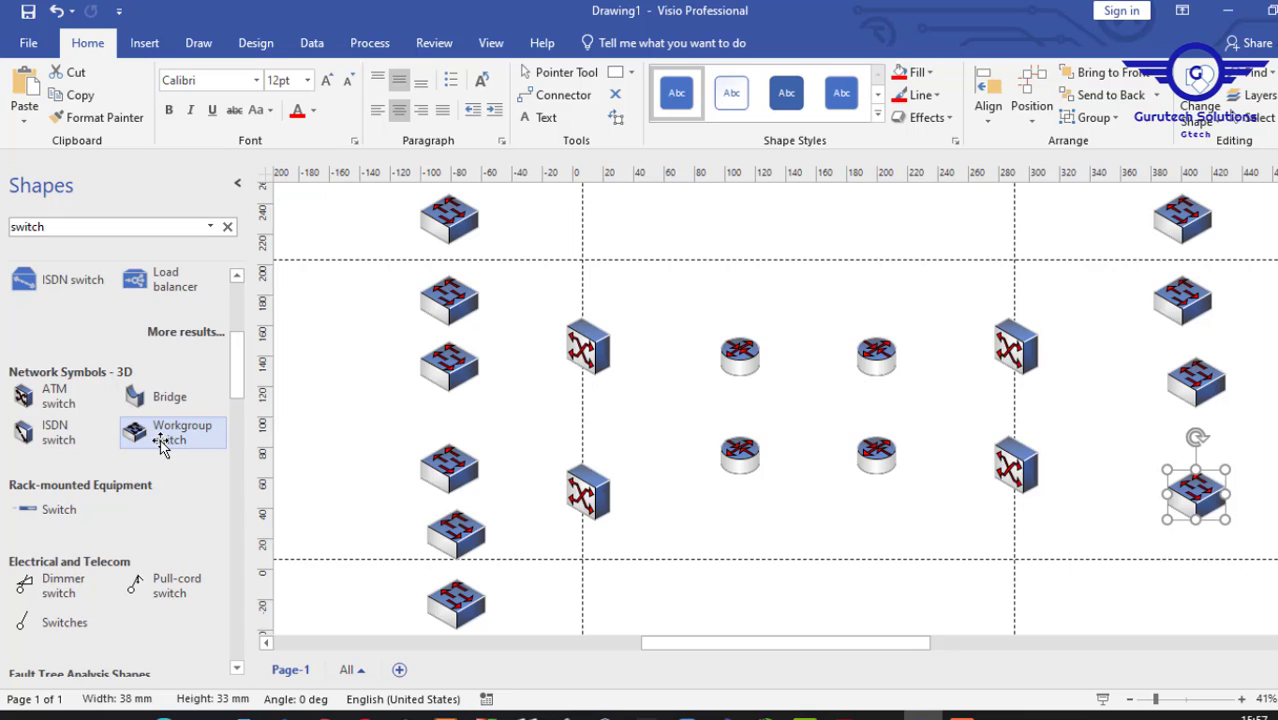
pyautogui.moveTo(165, 436); pyautogui.dragTo(1197, 568)
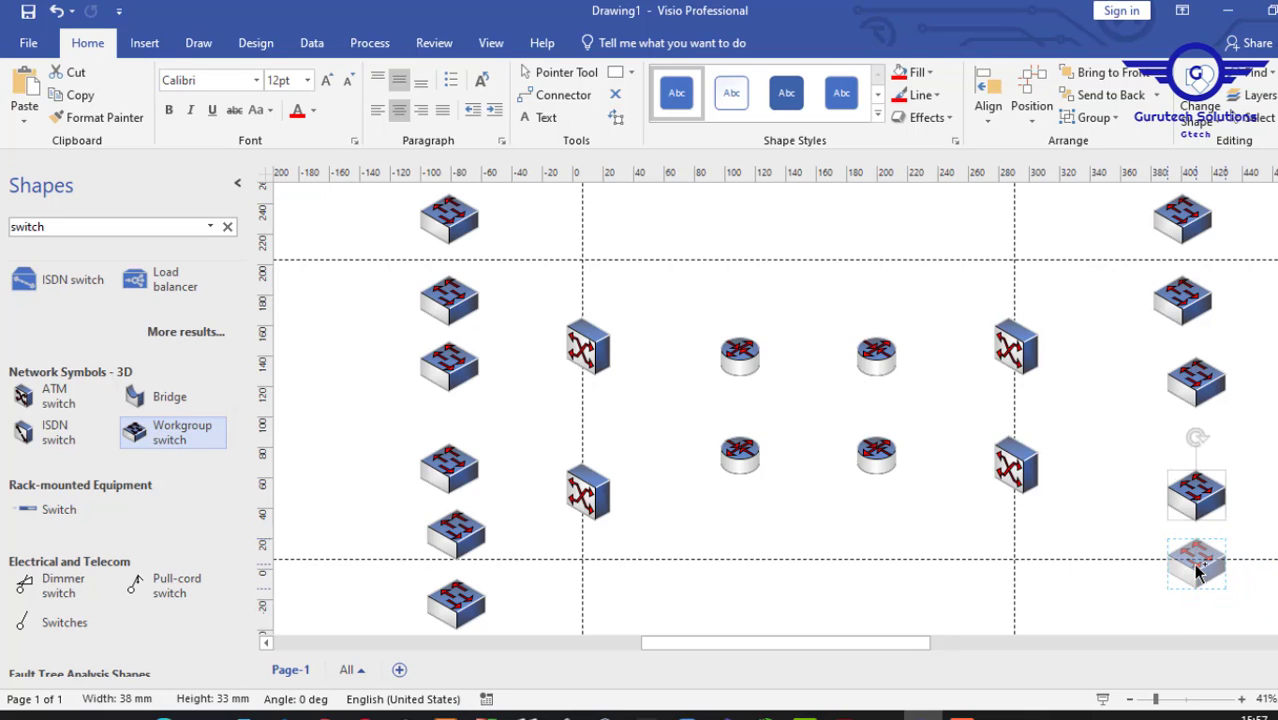
pyautogui.moveTo(140, 432)
pyautogui.mouseDown()
pyautogui.moveTo(996, 641)
pyautogui.moveTo(1192, 599)
pyautogui.mouseUp()
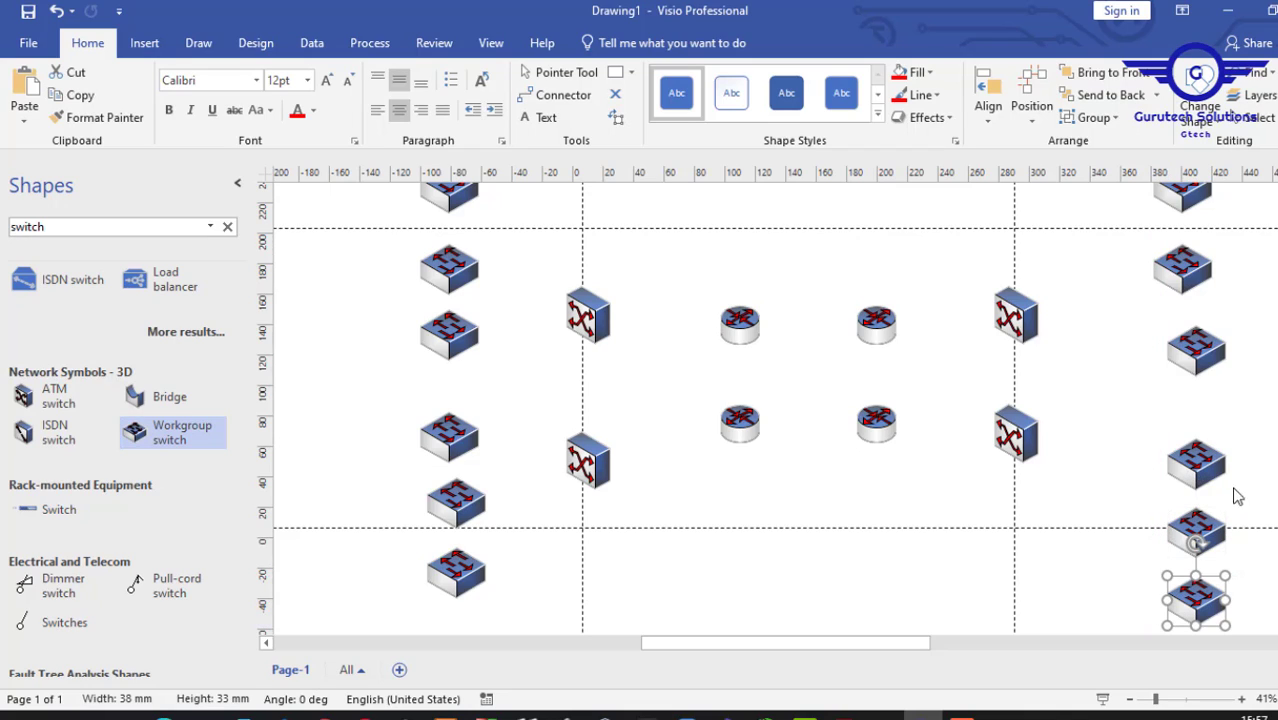
pyautogui.click(1130, 699)
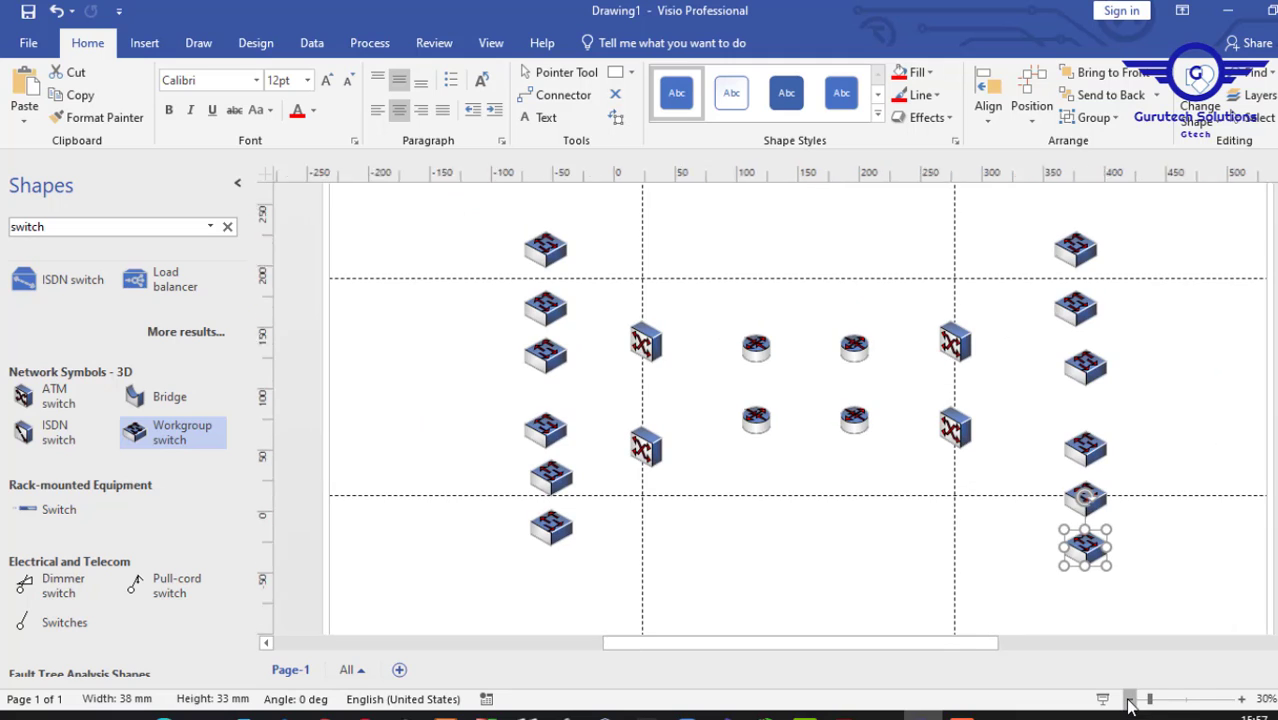
pyautogui.click(1241, 699)
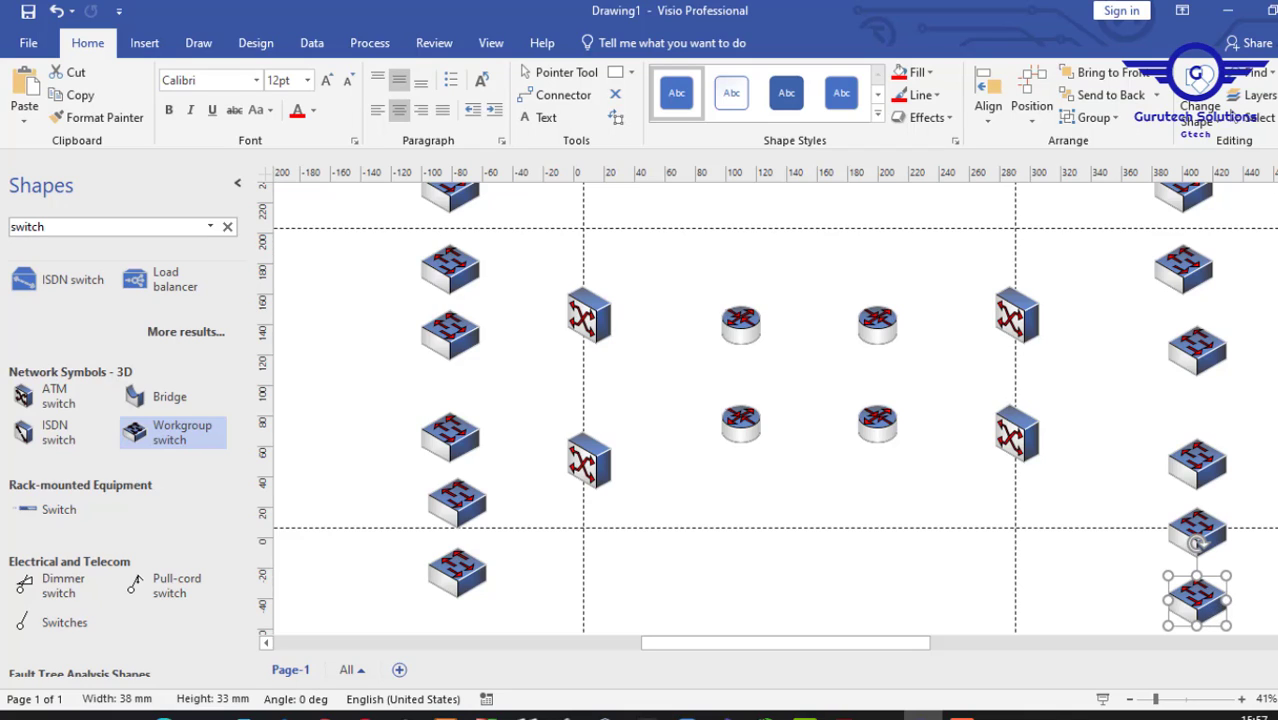
pyautogui.click(806, 482)
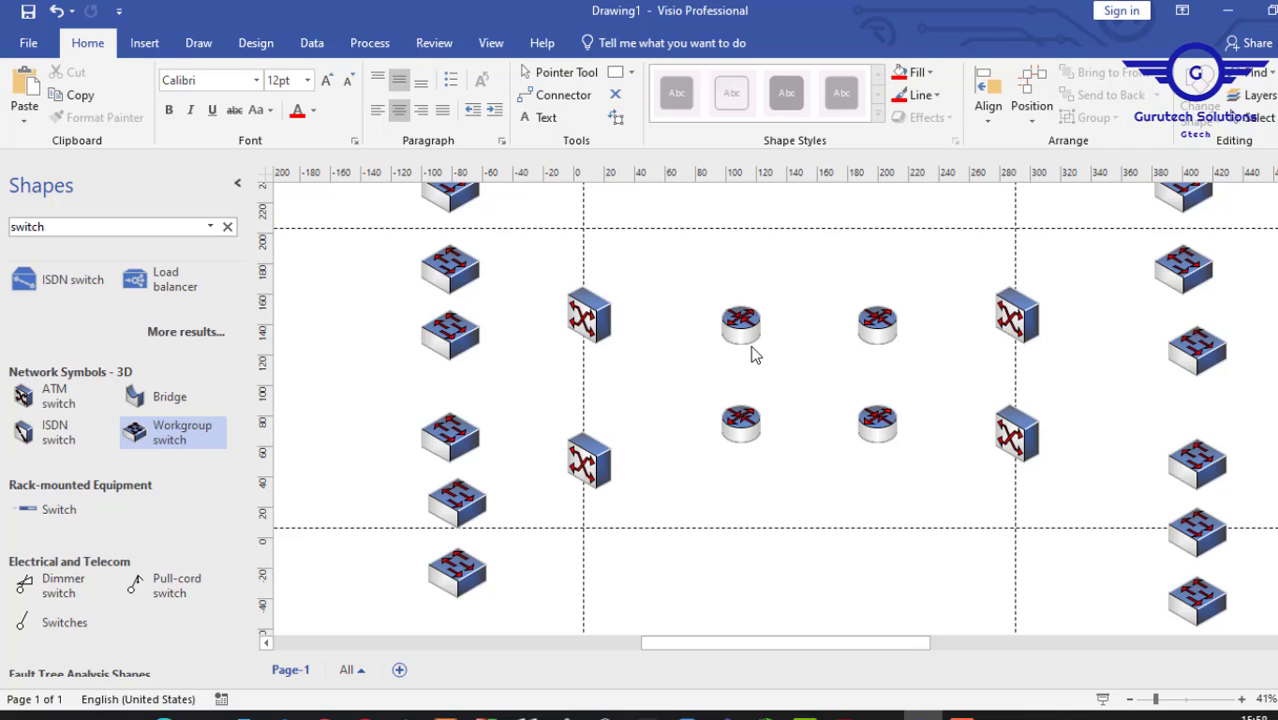
# - Search the shapes for "link"
pyautogui.click(57, 224)
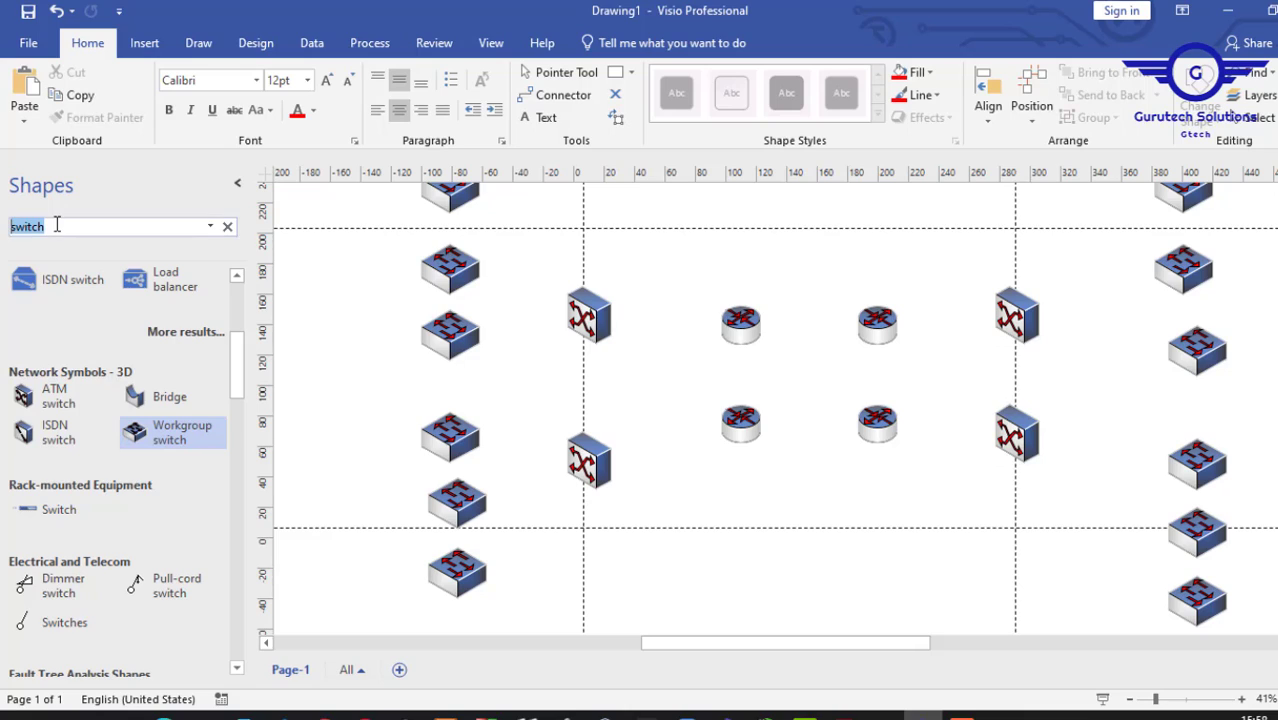
pyautogui.press('BackSpace')
pyautogui.write('link')
pyautogui.press('Return')
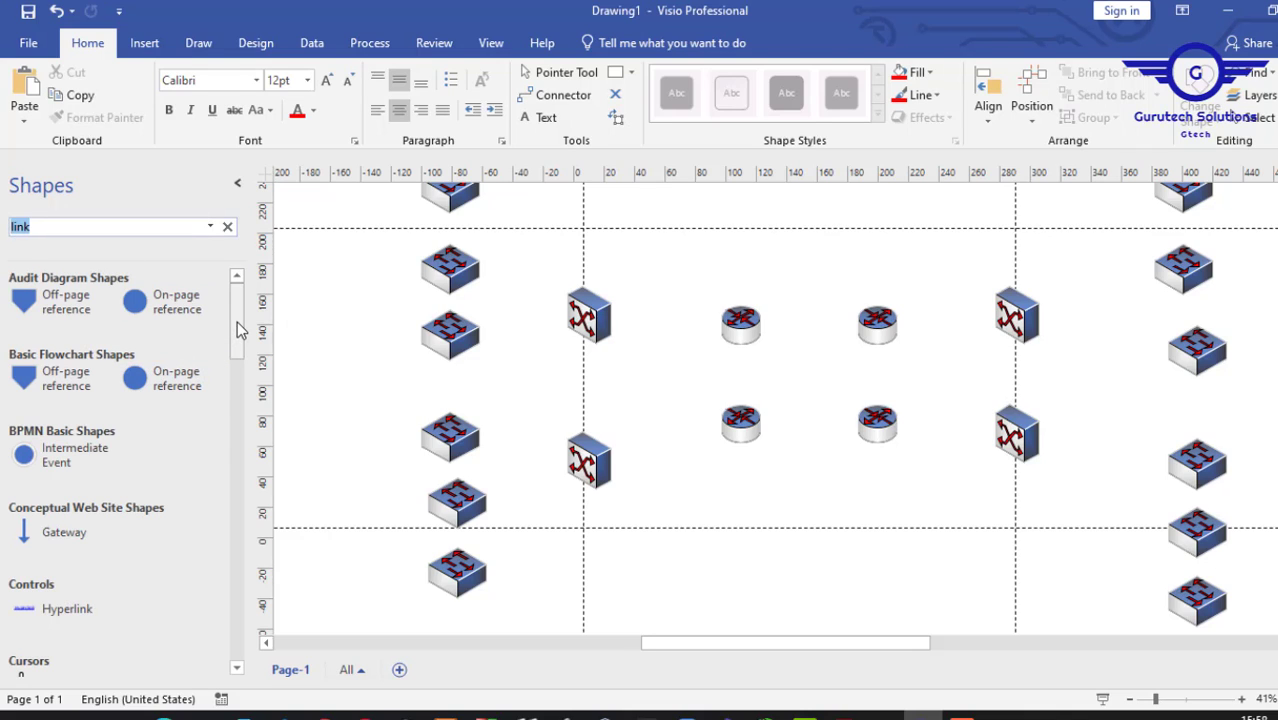
# - Connect the two upper routers with a Comm-link 1 connector, gluing its ends to the facing sides of the routers
pyautogui.moveTo(237, 321); pyautogui.dragTo(213, 527)
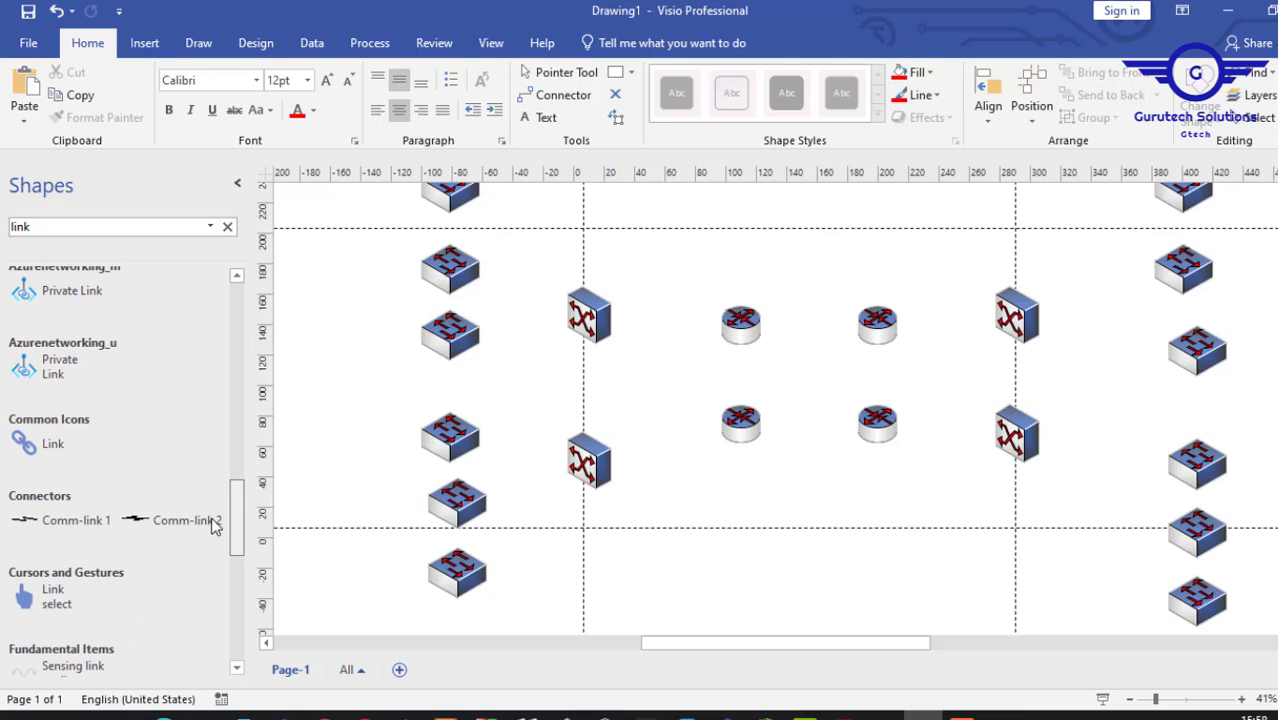
pyautogui.click(53, 528)
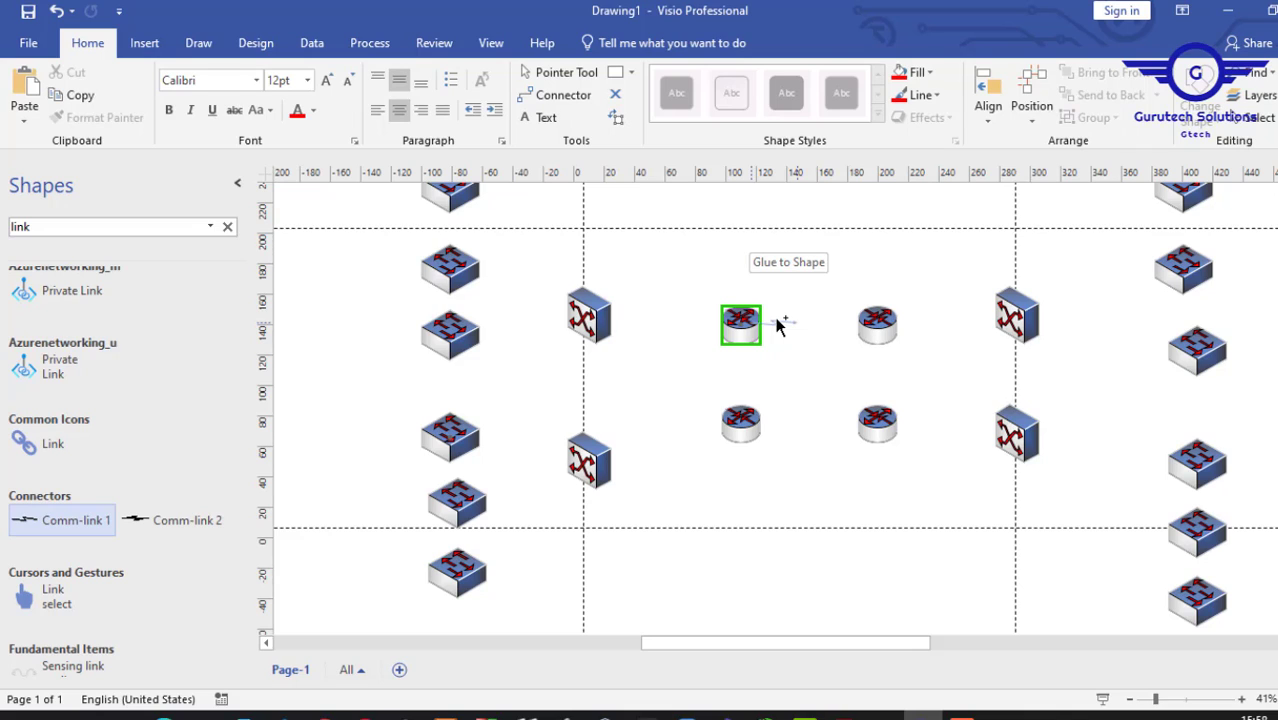
pyautogui.moveTo(779, 326); pyautogui.dragTo(878, 320)
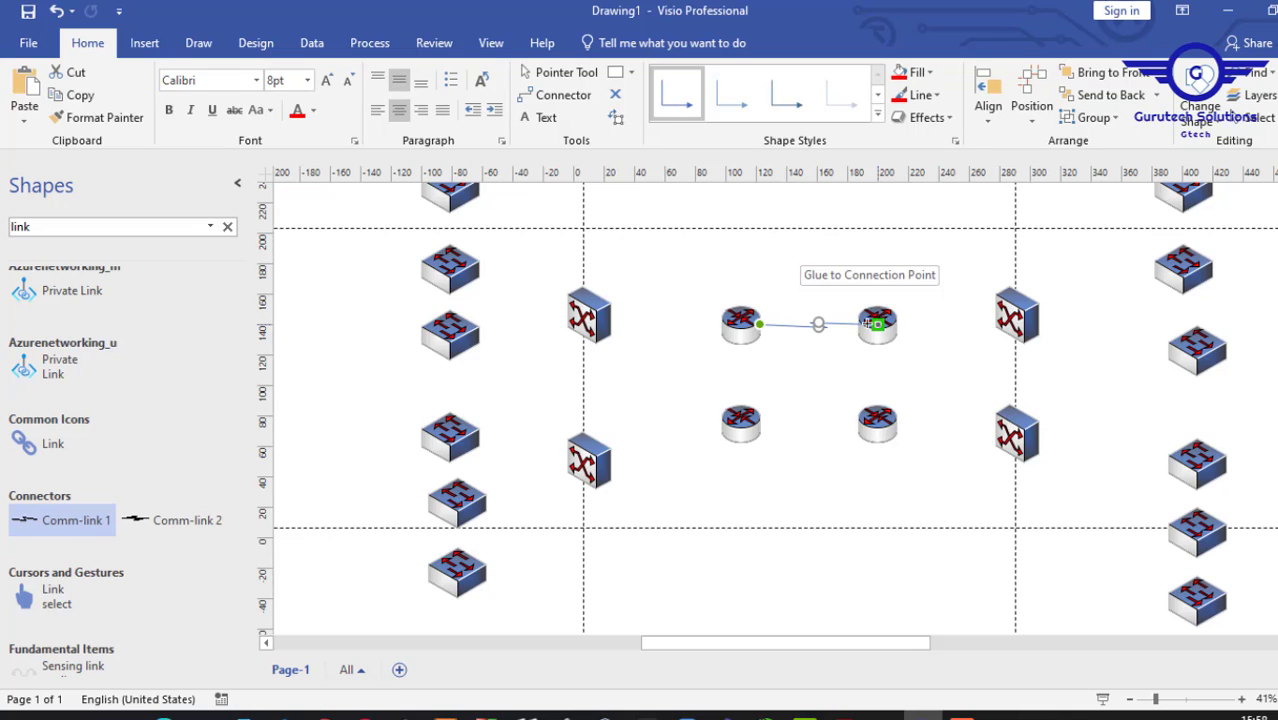
pyautogui.moveTo(868, 324); pyautogui.dragTo(865, 323)
pyautogui.click(808, 282)
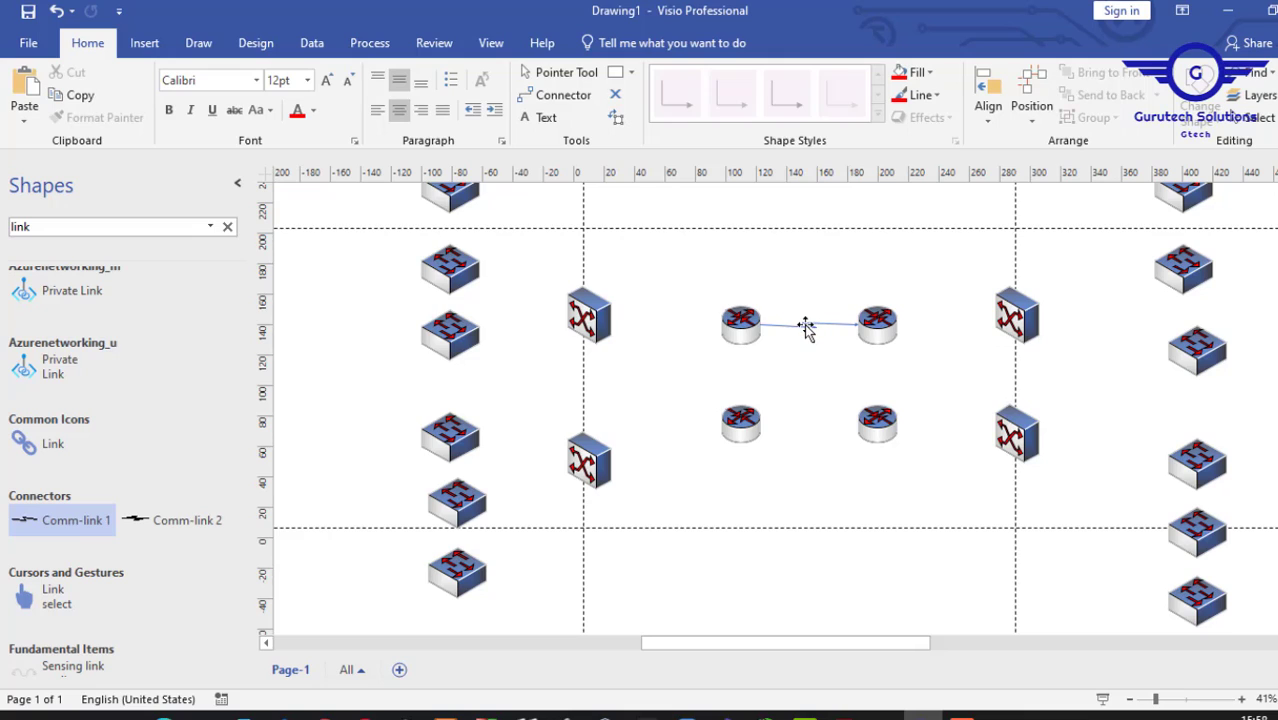
# - Set the line colour of the link between the two upper routers to red
pyautogui.click(806, 325)
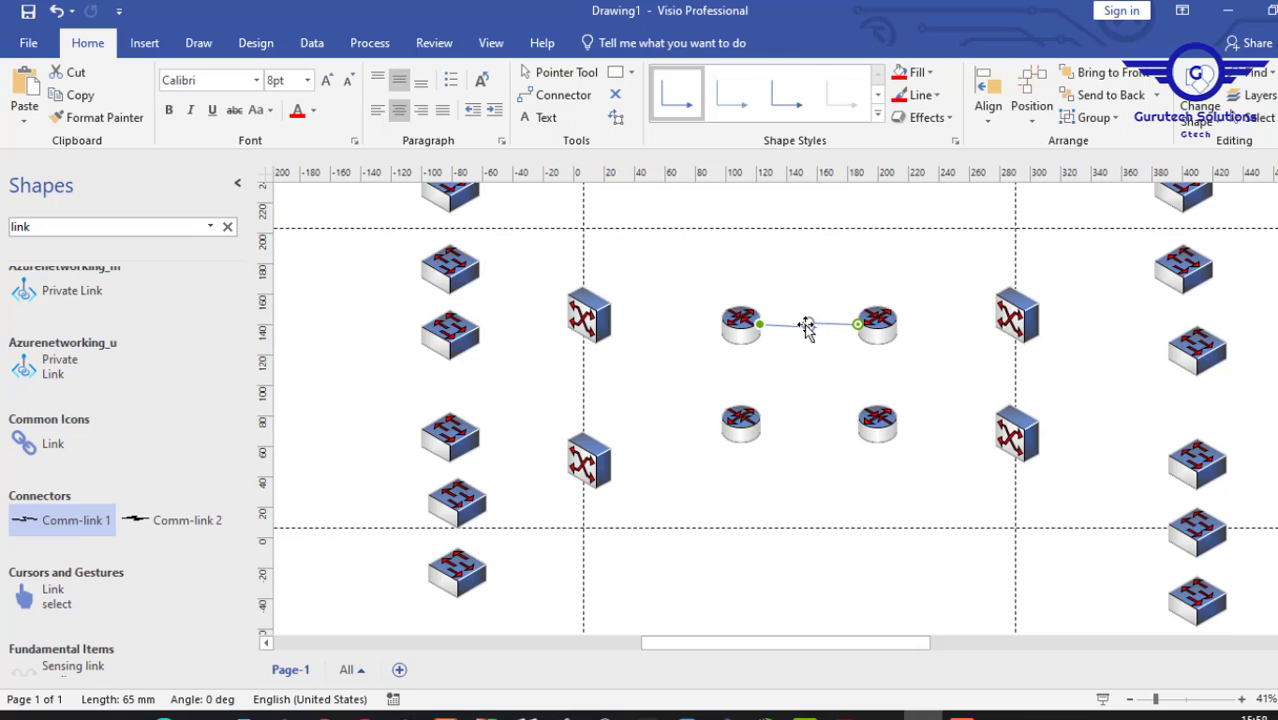
pyautogui.click(905, 101)
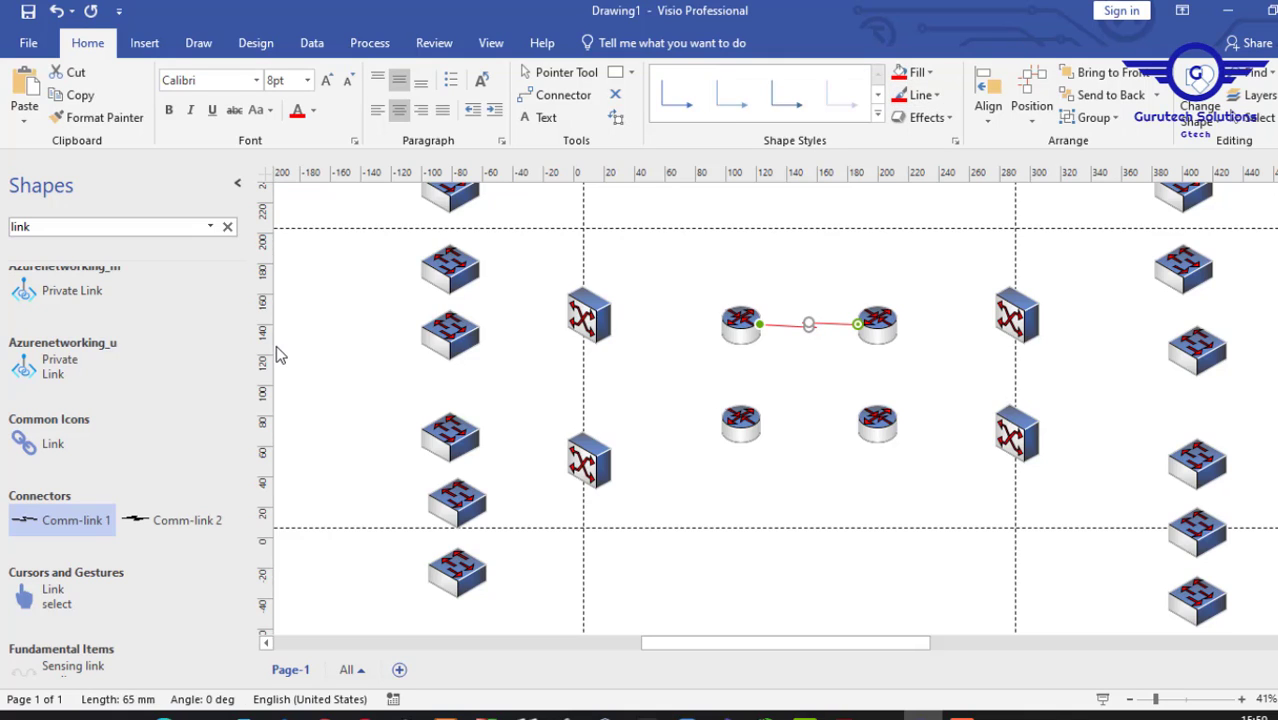
pyautogui.press('Escape')
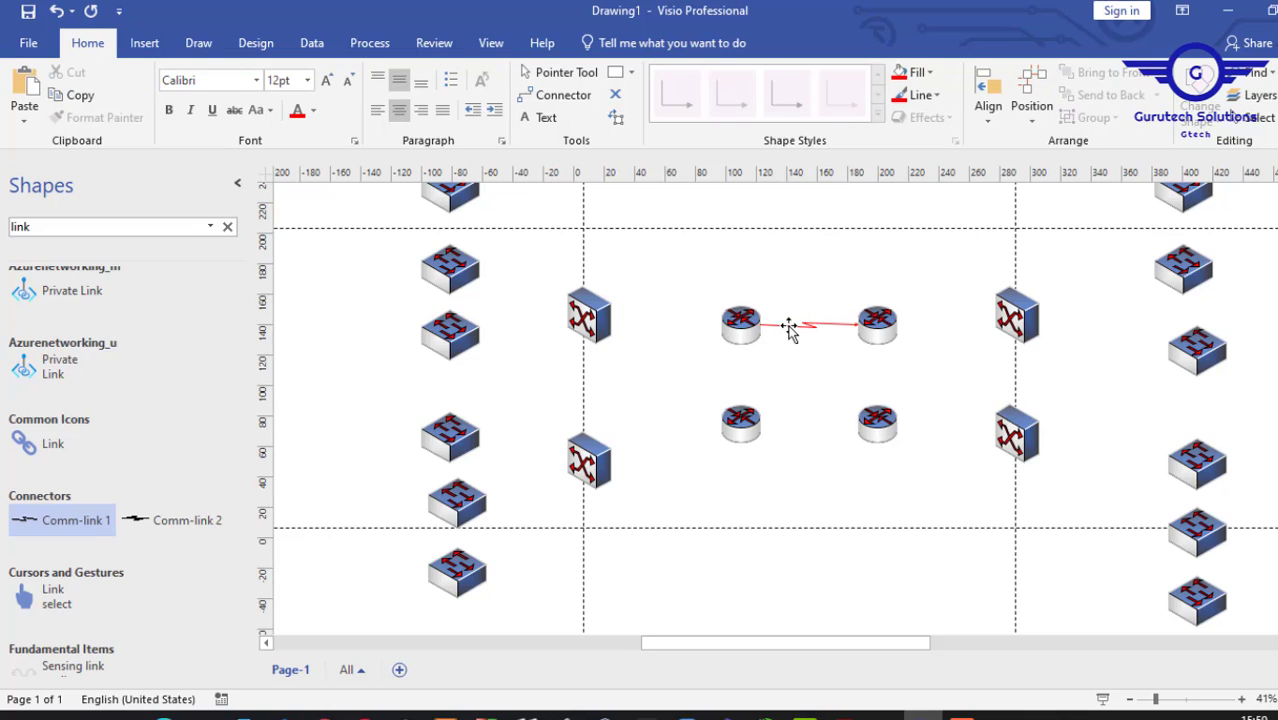
# - Copy the red link between the upper routers and paste three copies below it
pyautogui.click(789, 327)
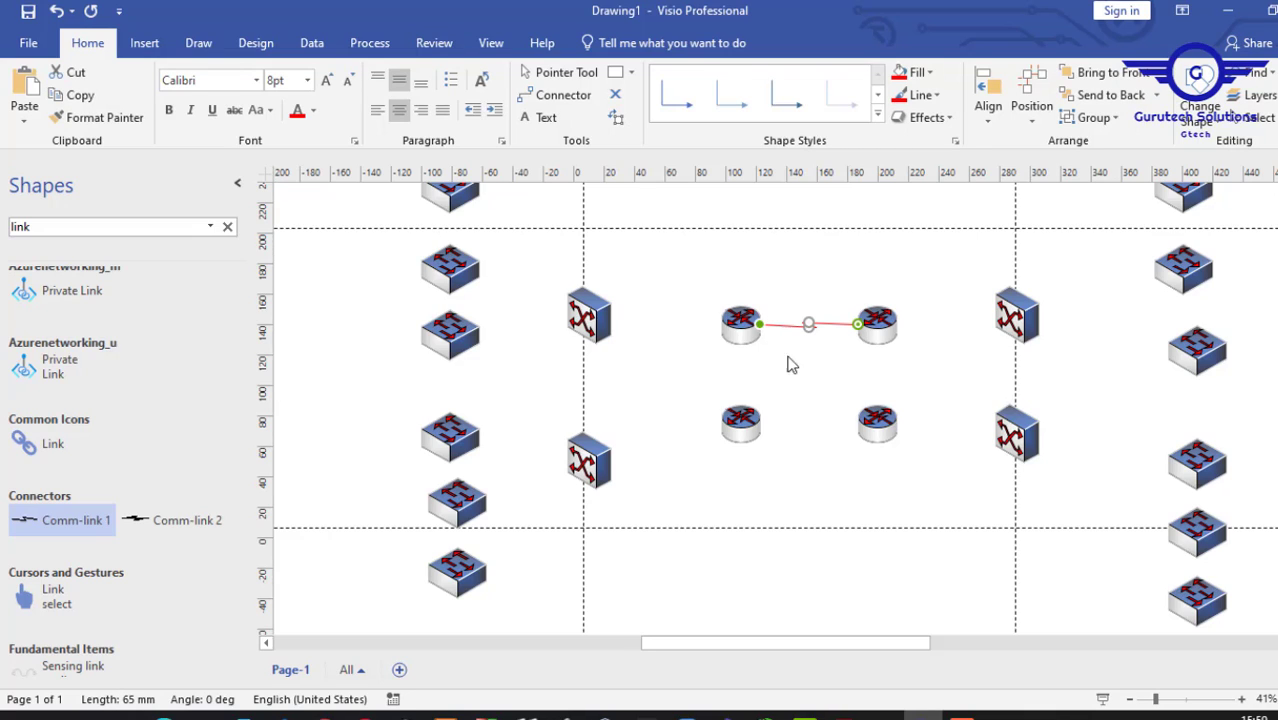
pyautogui.click(798, 395)
pyautogui.hotkey('ctrl', 'v')
pyautogui.hotkey('ctrl', 'v')
pyautogui.hotkey('ctrl', 'v')
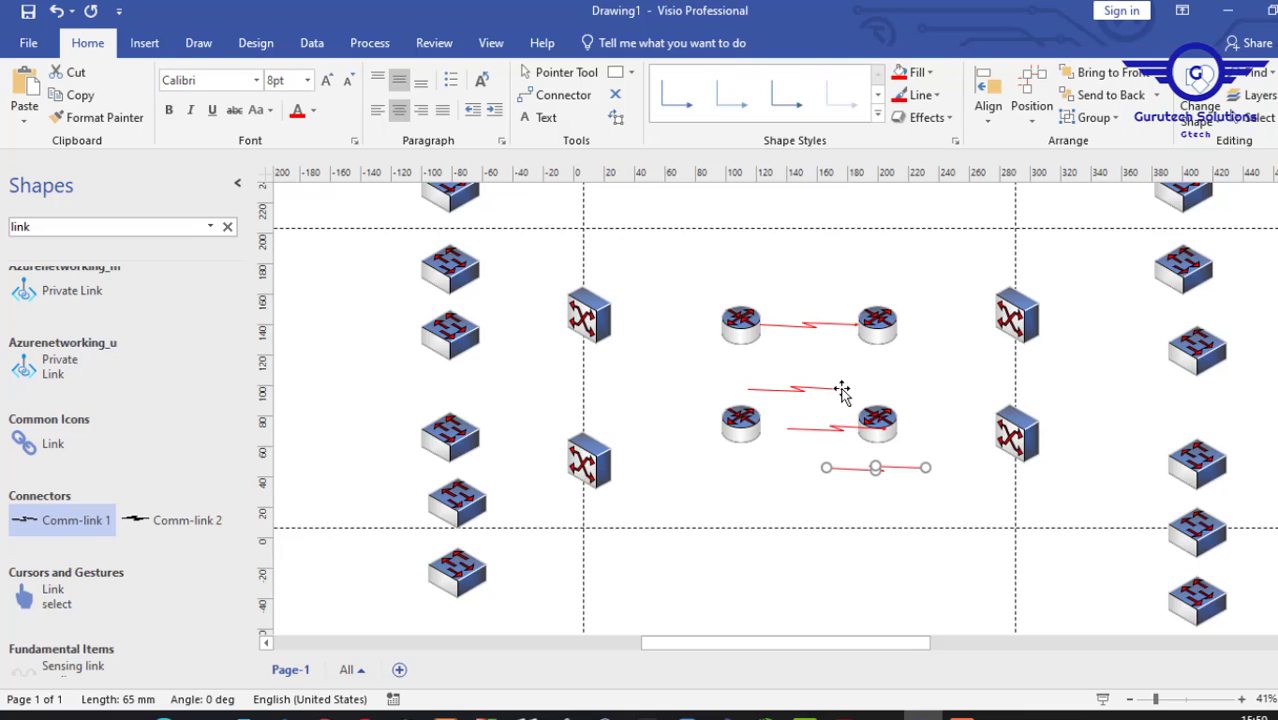
# - Attach one pasted red link between the two left routers and another between the two lower routers
pyautogui.click(845, 392)
pyautogui.moveTo(845, 392); pyautogui.dragTo(728, 330)
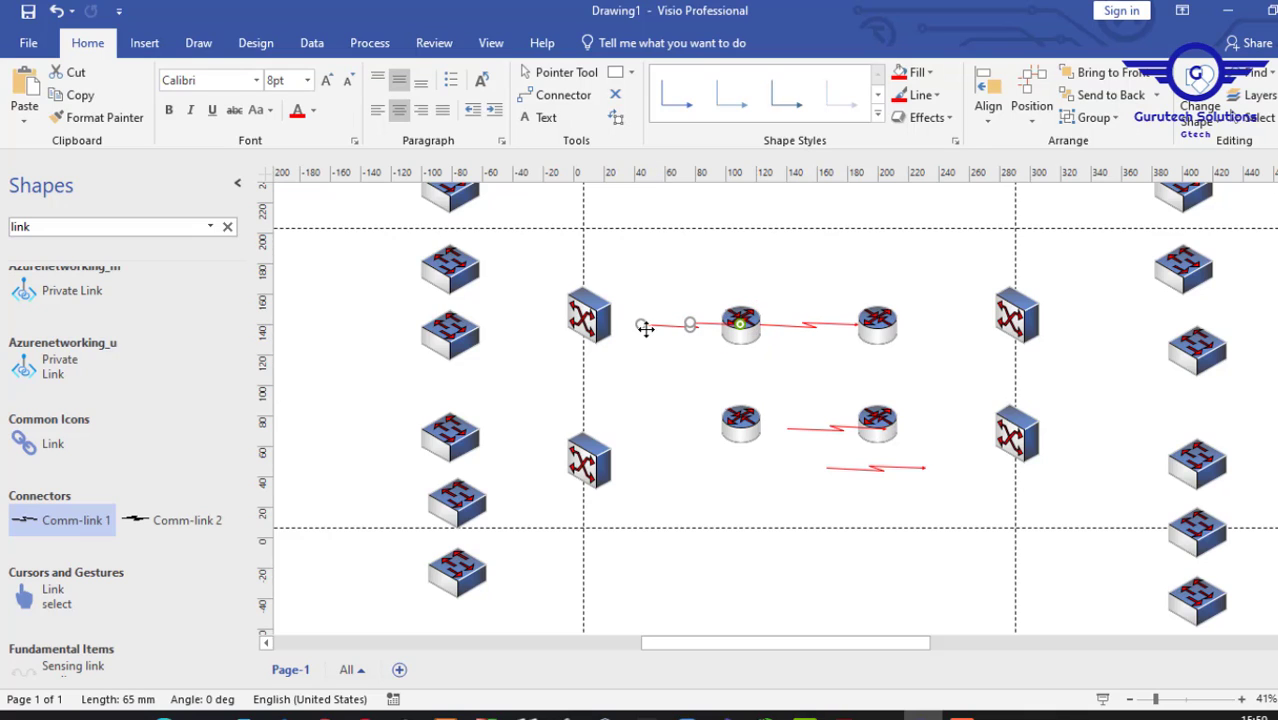
pyautogui.moveTo(642, 325); pyautogui.dragTo(740, 406)
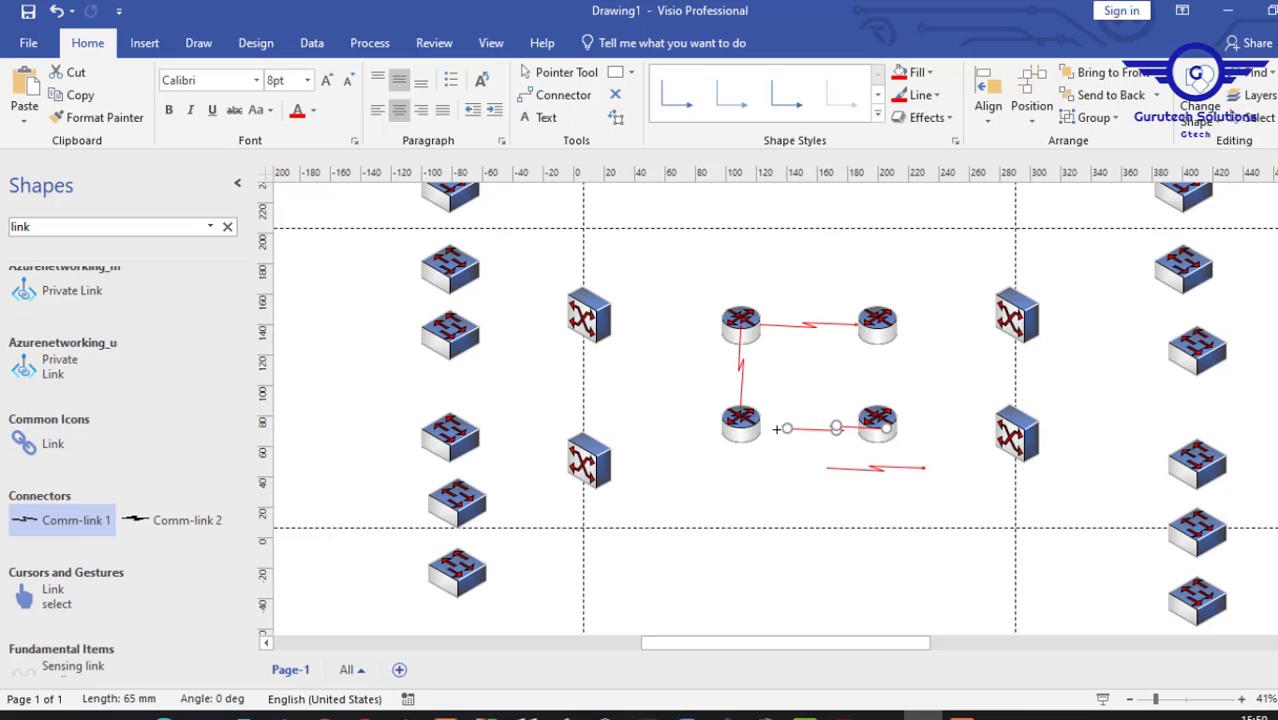
pyautogui.moveTo(787, 429); pyautogui.dragTo(741, 424)
pyautogui.click(886, 430)
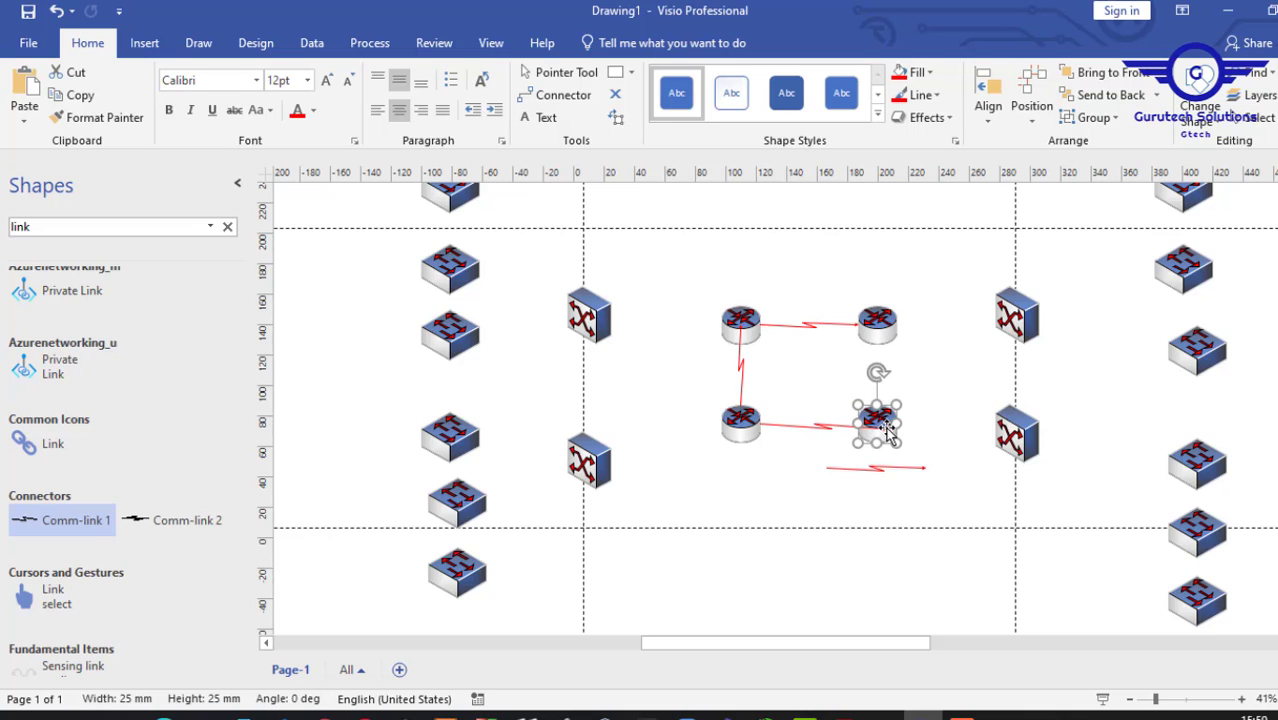
pyautogui.moveTo(887, 430); pyautogui.dragTo(858, 425)
pyautogui.click(827, 426)
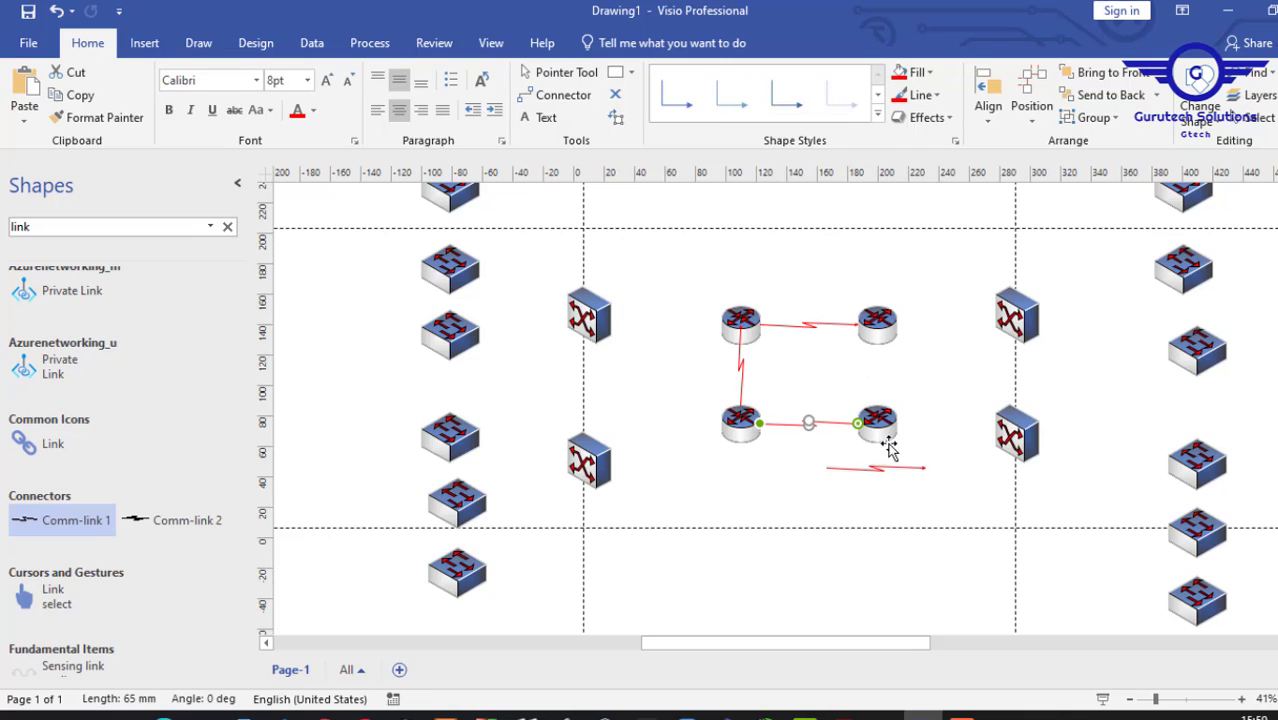
# - Attach the remaining pasted red link between the two right-hand routers, gluing its ends to the lower and upper router
pyautogui.click(836, 467)
pyautogui.moveTo(826, 468); pyautogui.dragTo(879, 331)
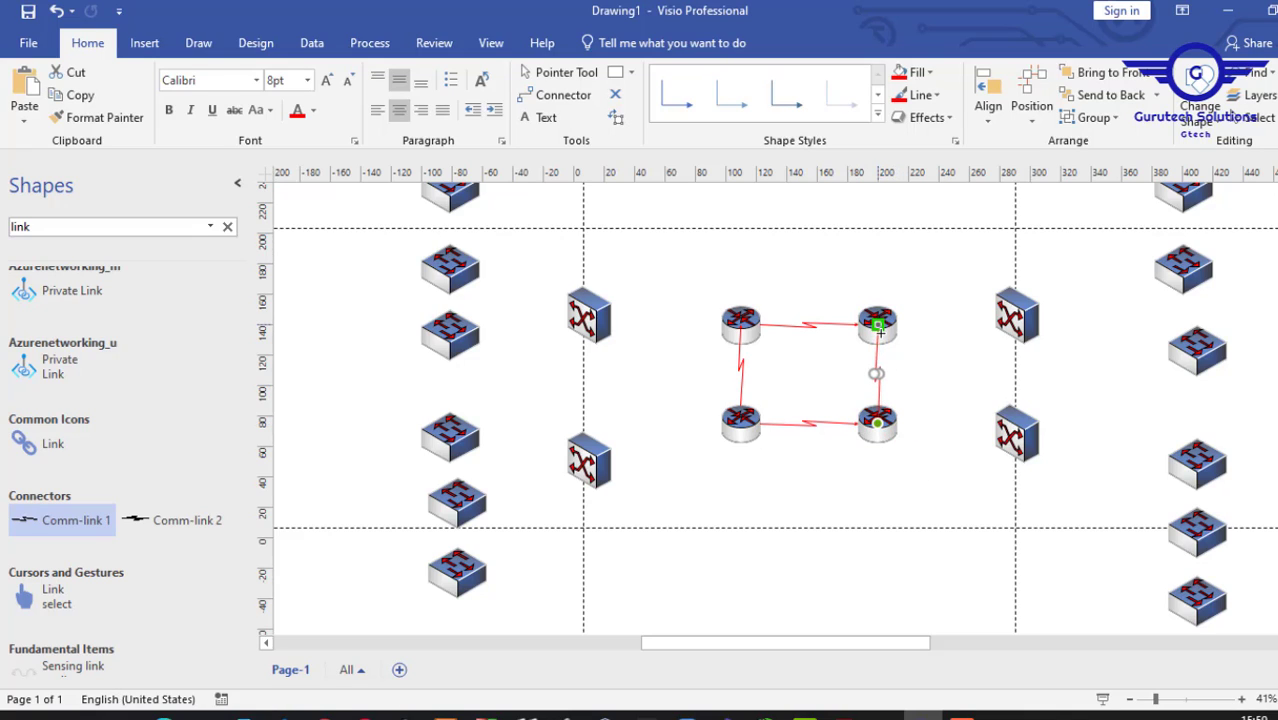
pyautogui.click(918, 278)
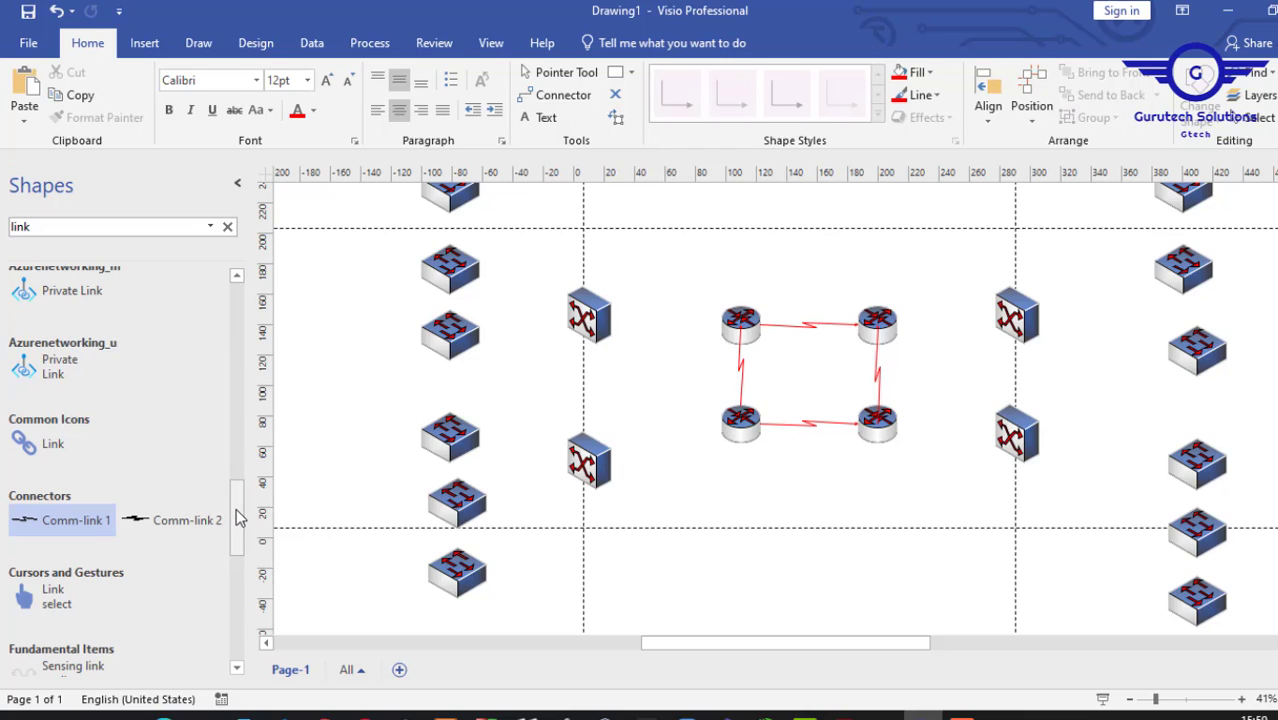
# - Look through the link shapes, then search the shape library for "line" instead
pyautogui.moveTo(240, 518); pyautogui.dragTo(233, 624)
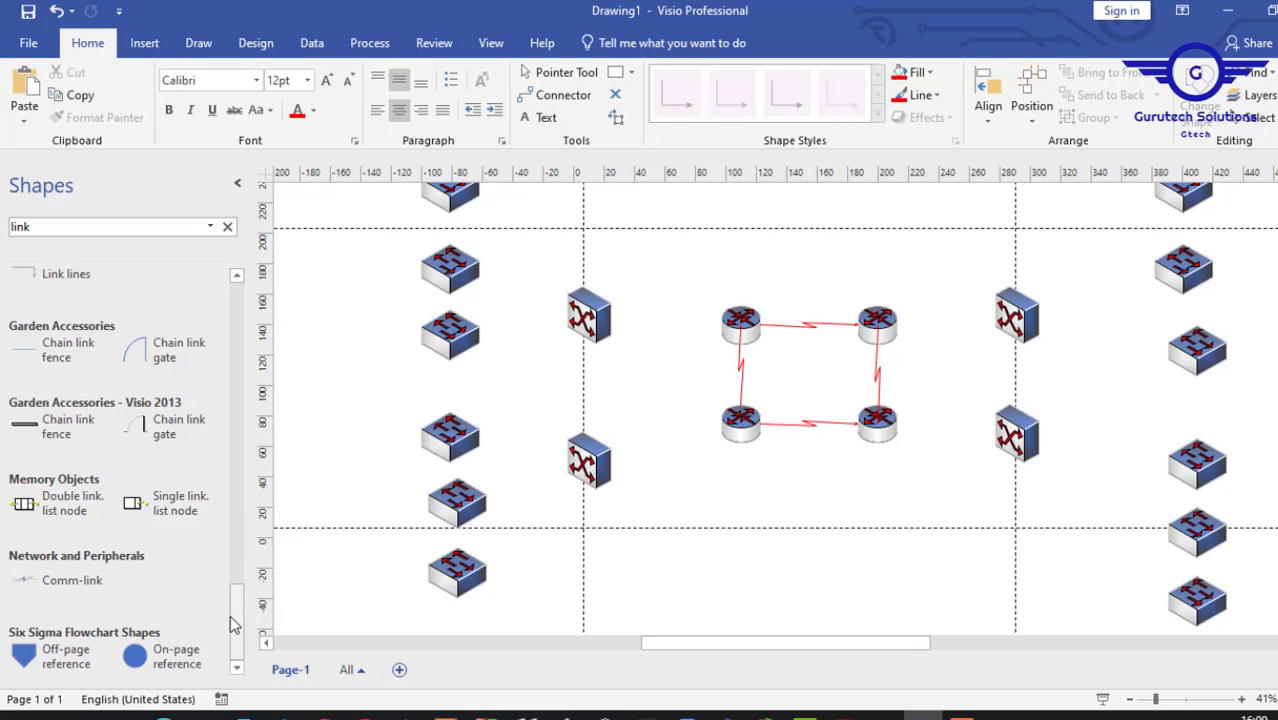
pyautogui.doubleClick(43, 228)
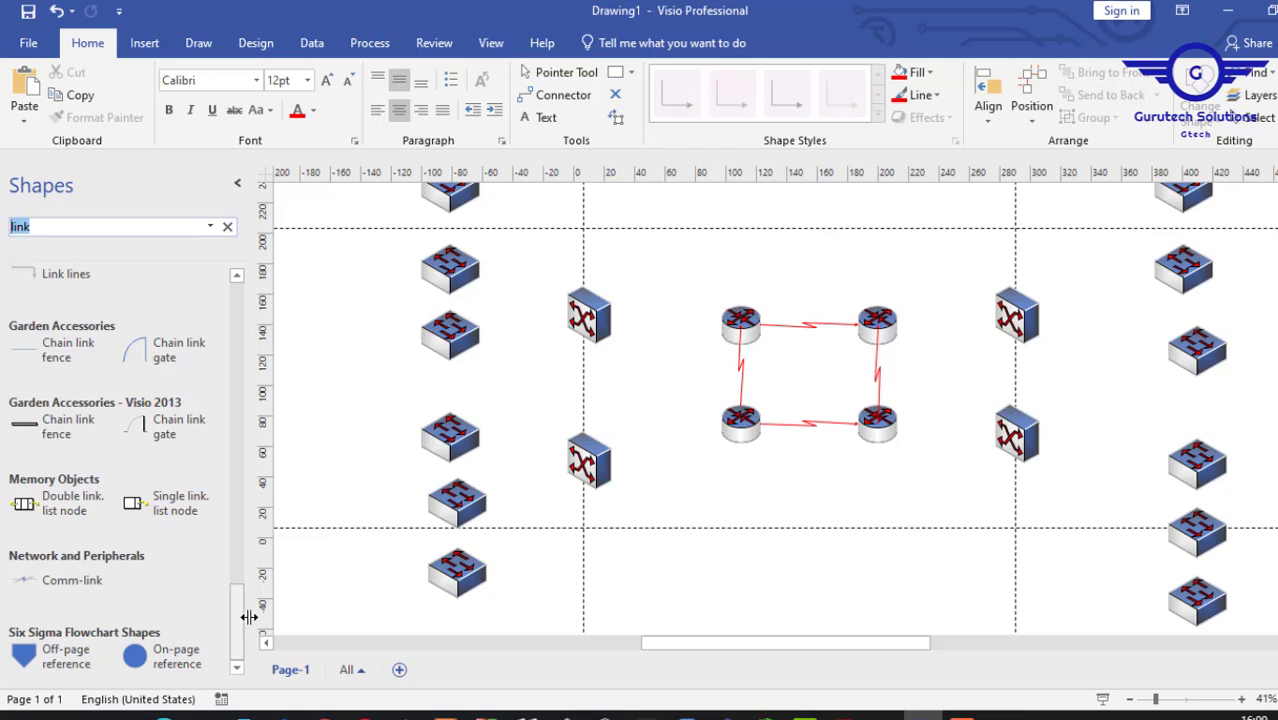
pyautogui.moveTo(237, 620); pyautogui.dragTo(245, 358)
pyautogui.click(48, 228)
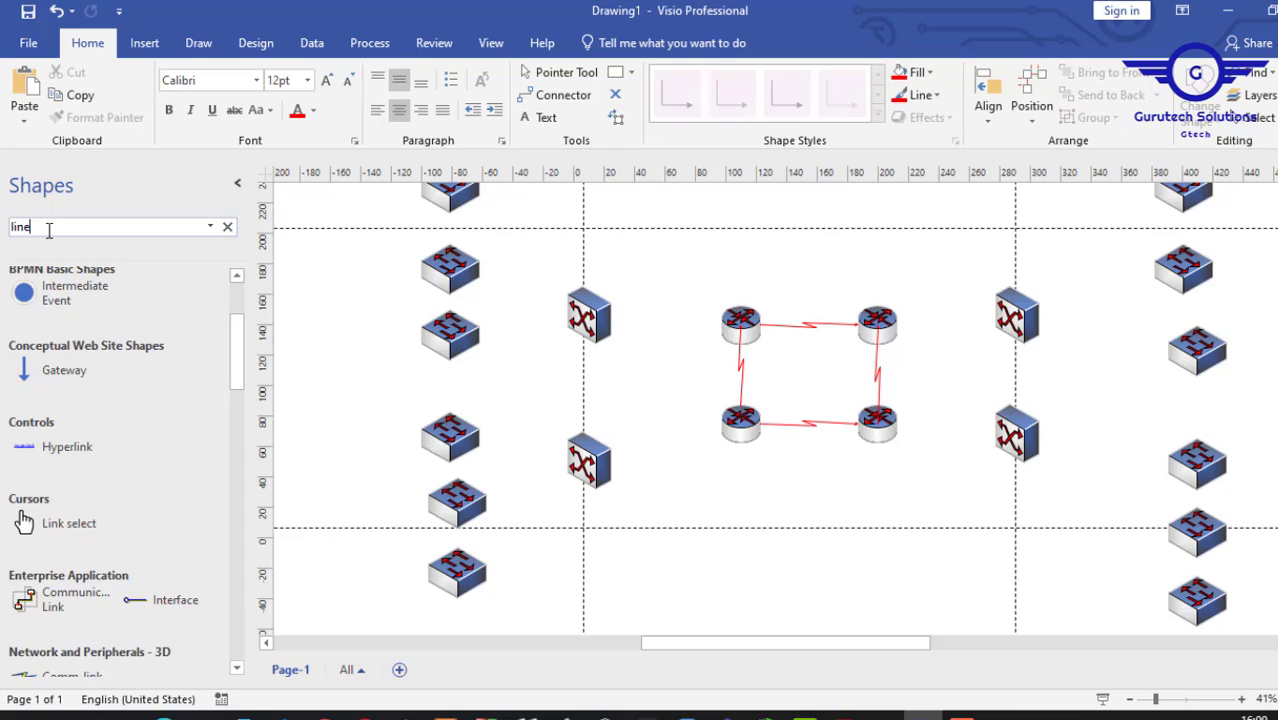
pyautogui.write('line')
pyautogui.press('Return')
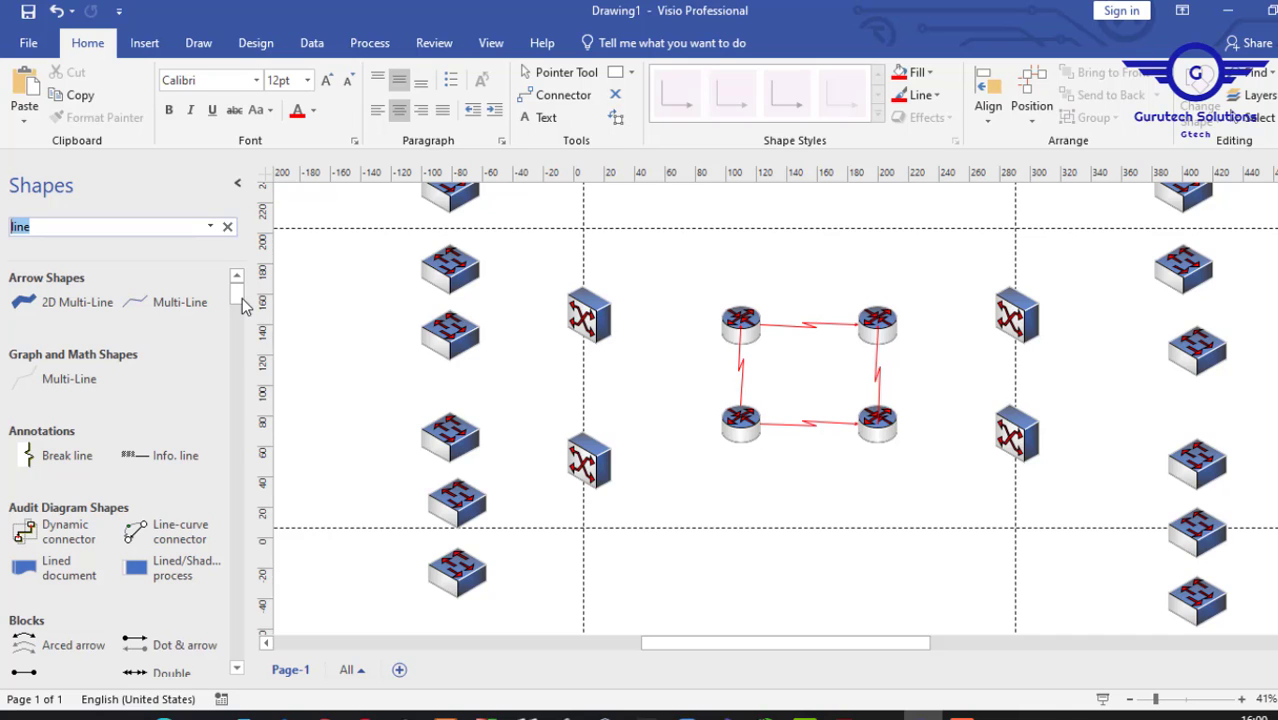
# - Cross-connect the four routers with two diagonal Main line connectors, each glued to opposite corner routers
pyautogui.moveTo(239, 300); pyautogui.dragTo(236, 552)
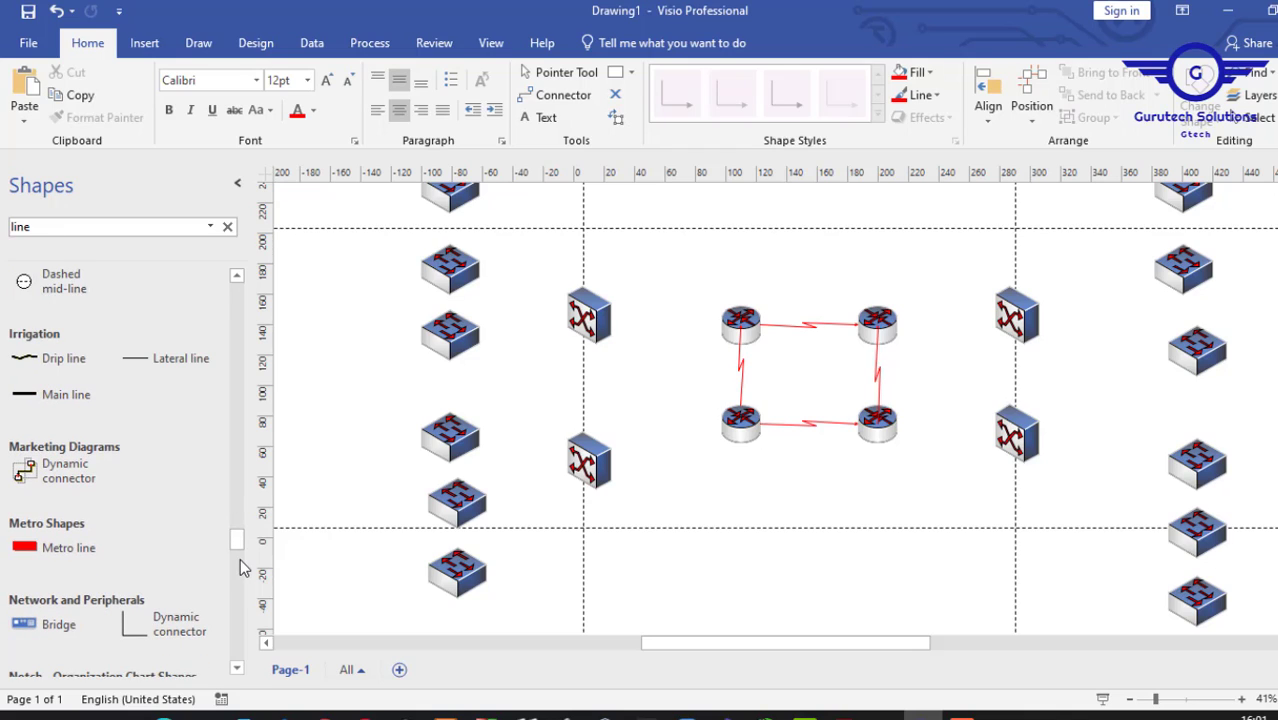
pyautogui.moveTo(237, 554)
pyautogui.mouseDown()
pyautogui.moveTo(230, 672)
pyautogui.moveTo(230, 545)
pyautogui.mouseUp()
pyautogui.moveTo(62, 520); pyautogui.dragTo(877, 322)
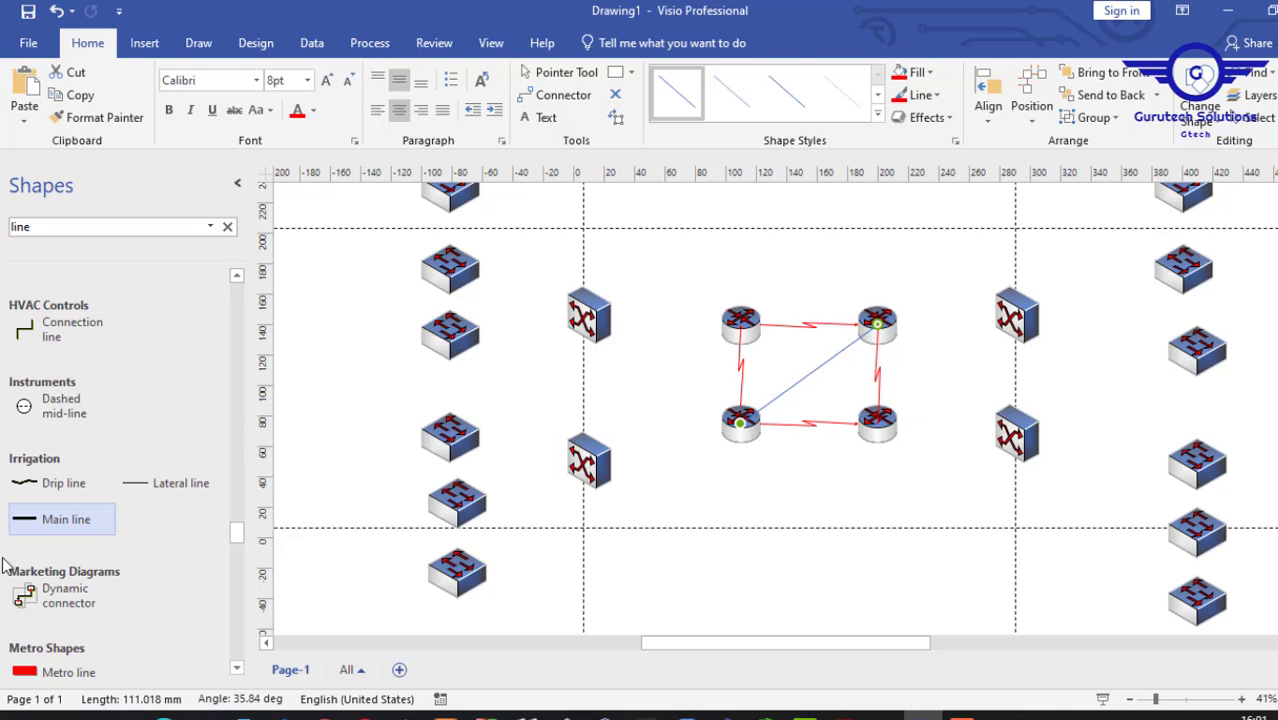
pyautogui.moveTo(14, 517); pyautogui.dragTo(877, 423)
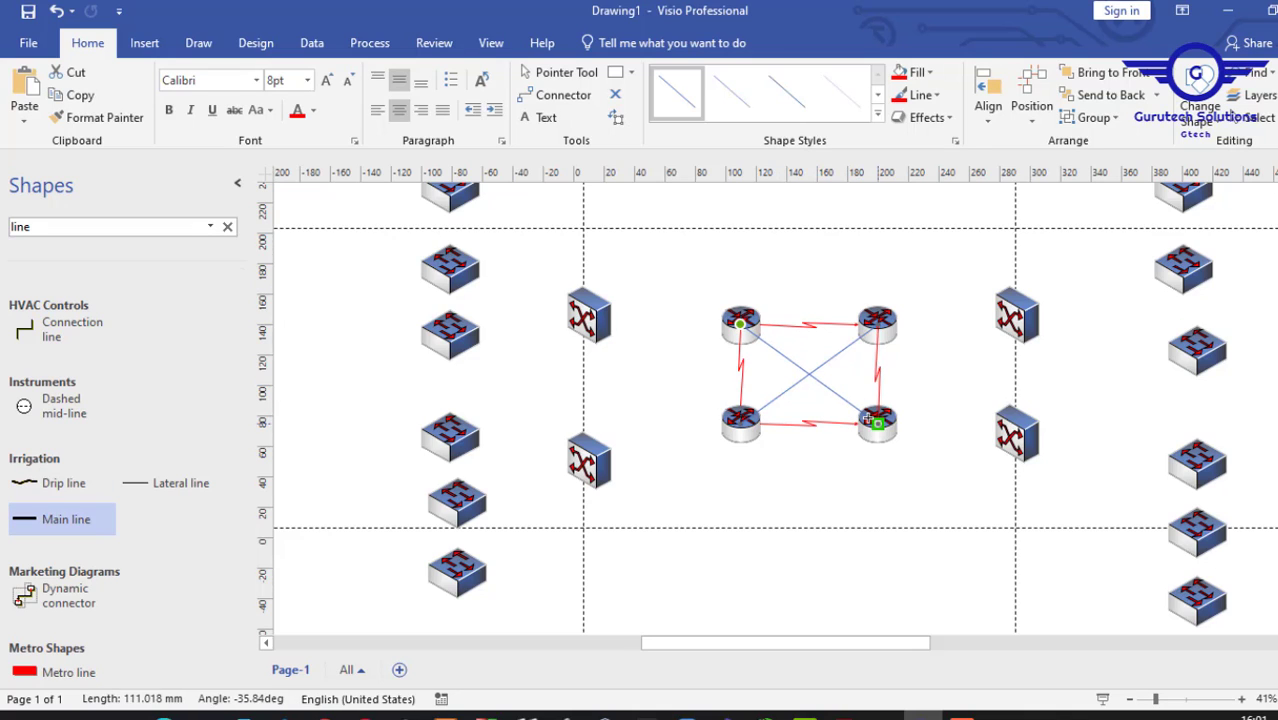
pyautogui.click(787, 263)
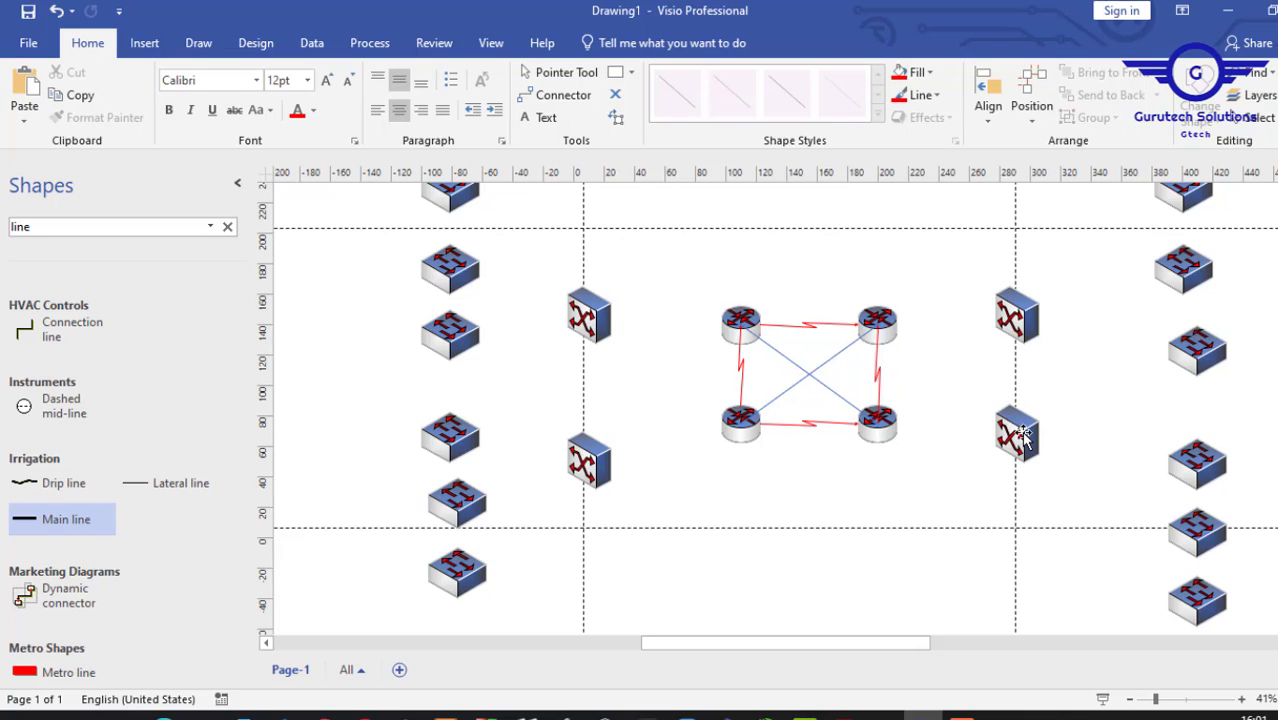
# - Connect each of the two left multilayer switches to both left routers with Main line connectors
pyautogui.moveTo(51, 522); pyautogui.dragTo(740, 423)
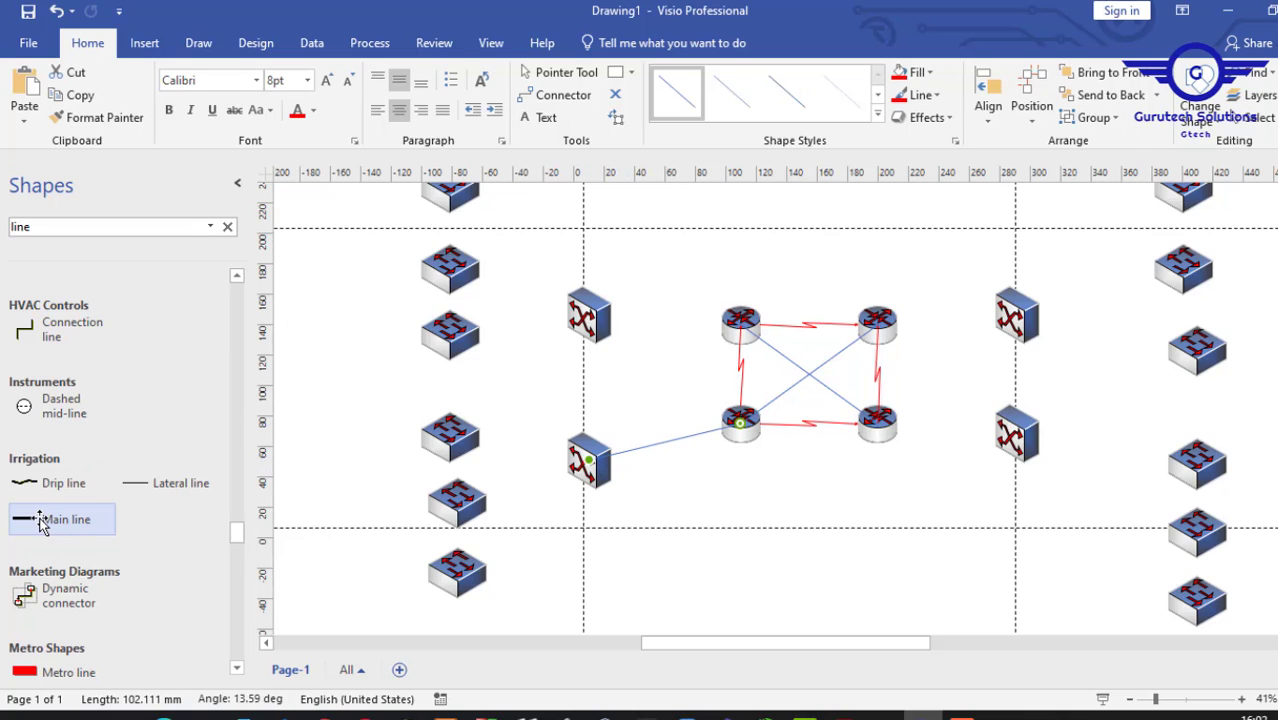
pyautogui.moveTo(40, 522); pyautogui.dragTo(737, 323)
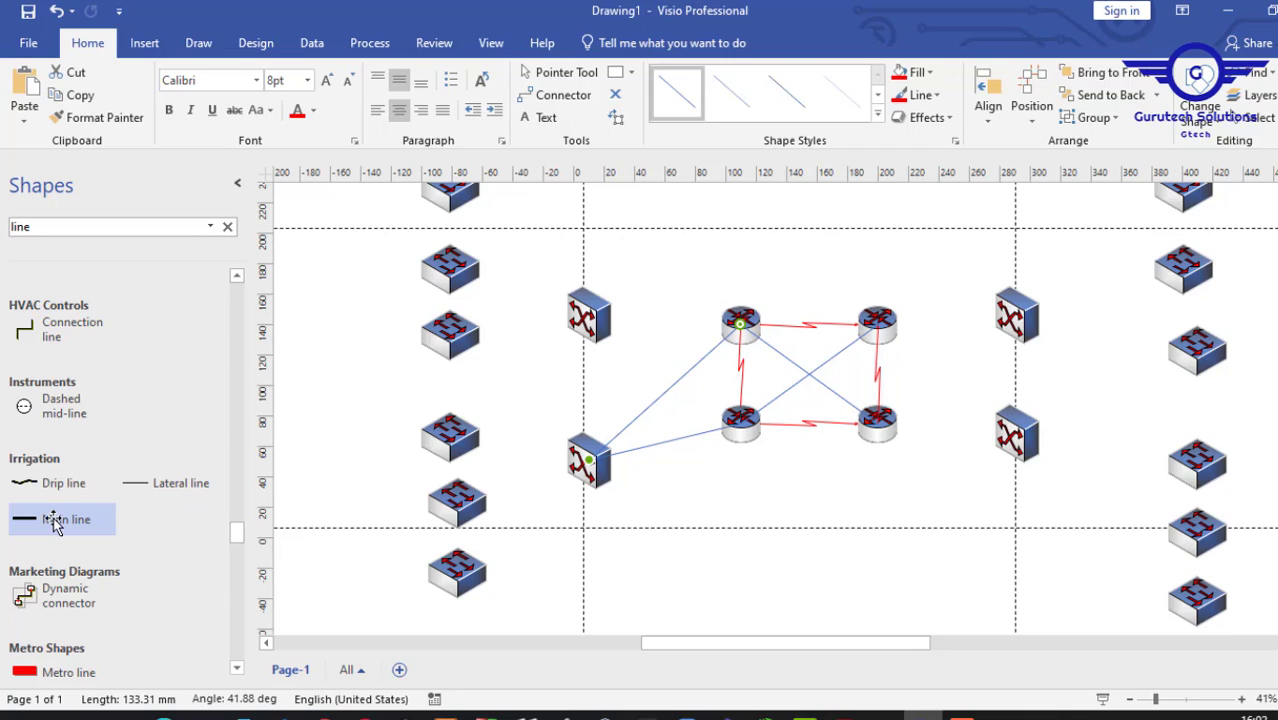
pyautogui.moveTo(46, 519); pyautogui.dragTo(740, 322)
pyautogui.moveTo(54, 512); pyautogui.dragTo(740, 418)
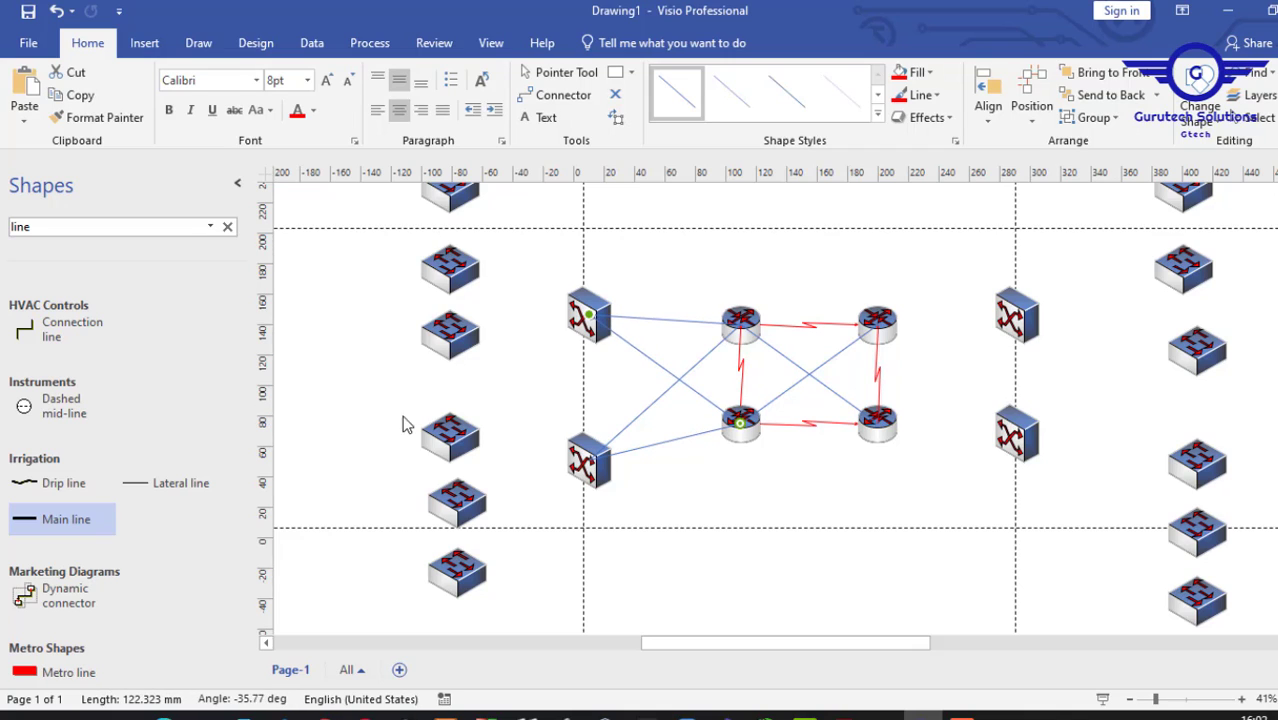
# - Connect both right routers to each of the two right multilayer switches with Main line connectors
pyautogui.moveTo(36, 518); pyautogui.dragTo(1015, 314)
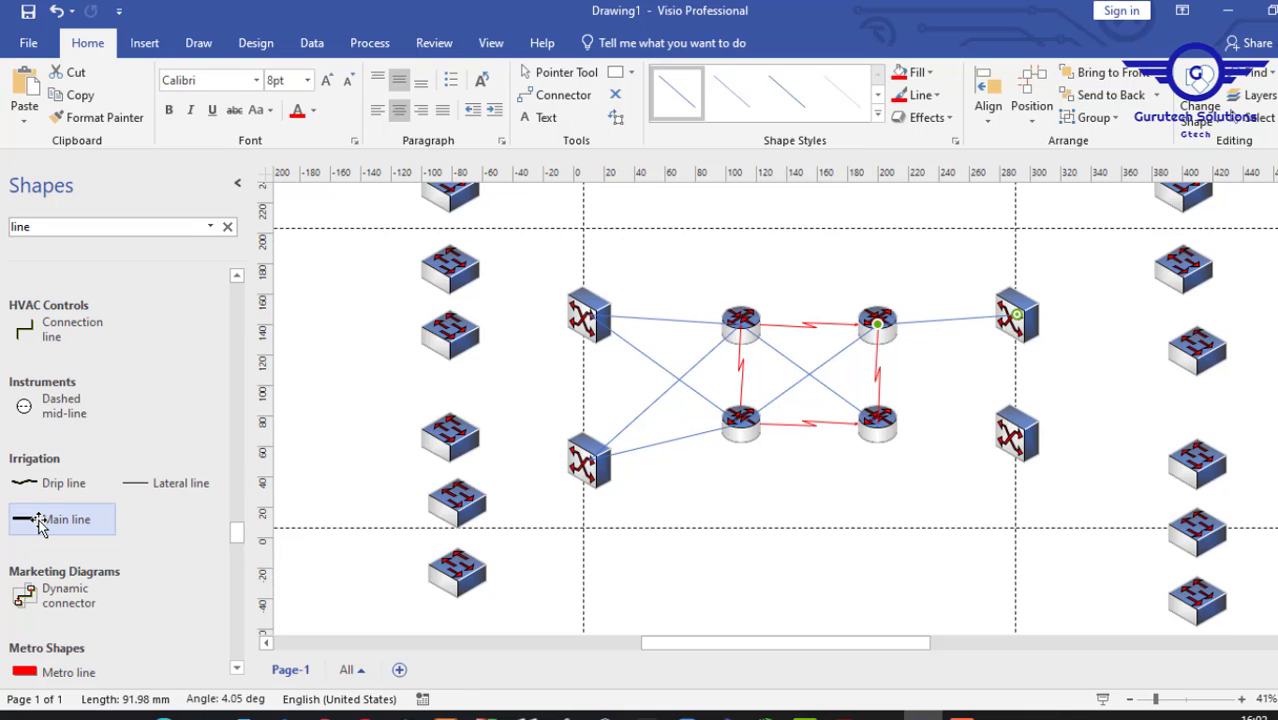
pyautogui.moveTo(39, 521); pyautogui.dragTo(1015, 316)
pyautogui.moveTo(48, 521); pyautogui.dragTo(877, 320)
pyautogui.moveTo(55, 520); pyautogui.dragTo(879, 420)
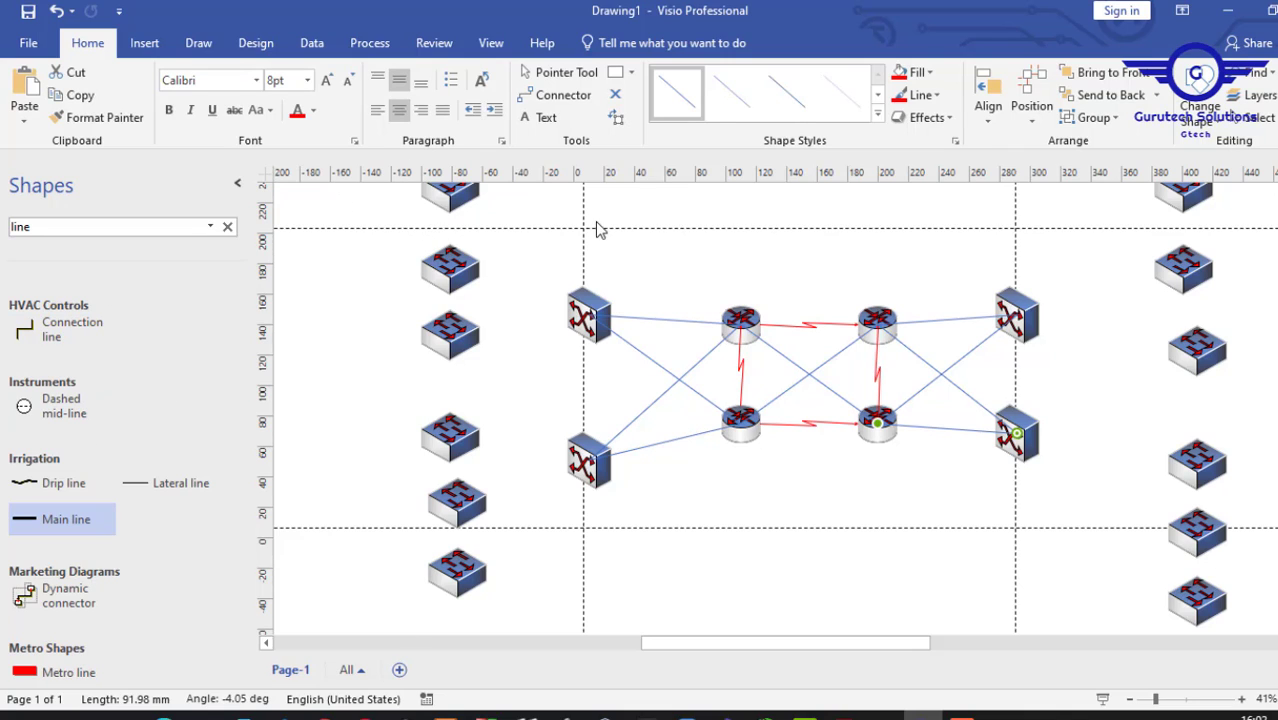
# - Link the three upper left access switches to the upper left multilayer switch and the three lower ones to the lower, using Main line connectors
pyautogui.moveTo(30, 520); pyautogui.dragTo(455, 191)
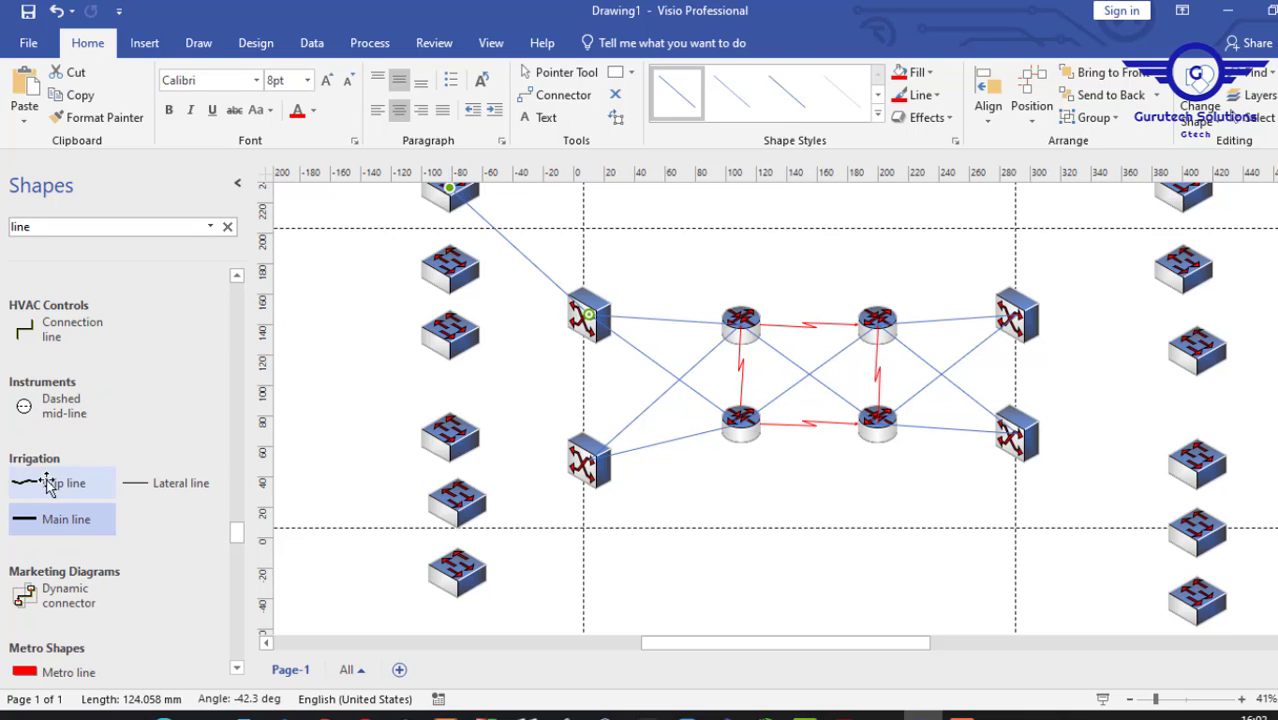
pyautogui.moveTo(66, 516); pyautogui.dragTo(449, 269)
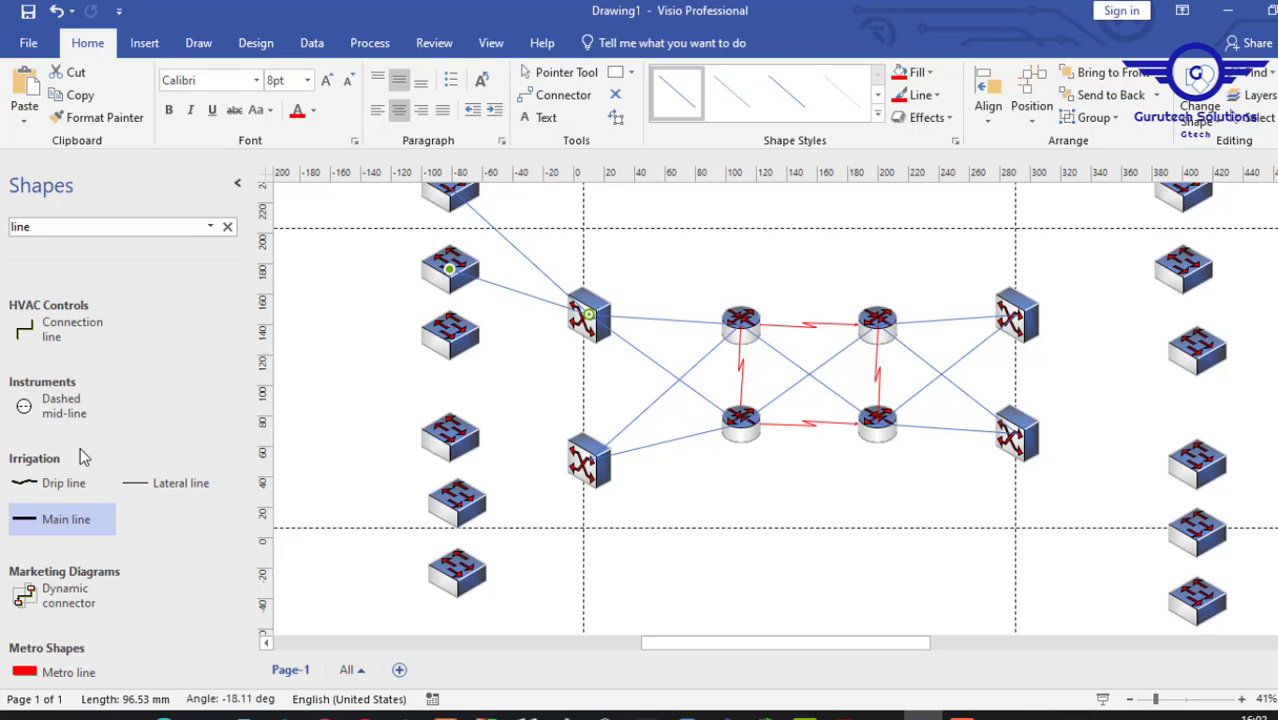
pyautogui.moveTo(50, 527); pyautogui.dragTo(450, 333)
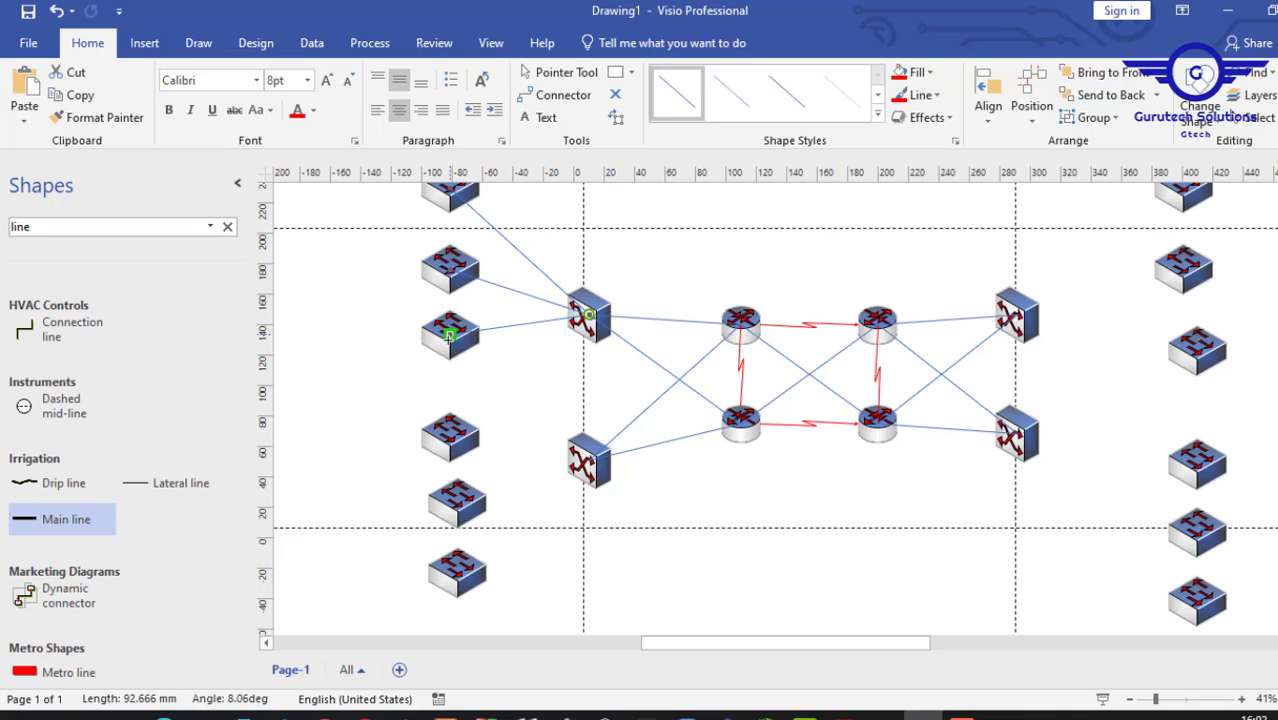
pyautogui.moveTo(43, 527); pyautogui.dragTo(589, 460)
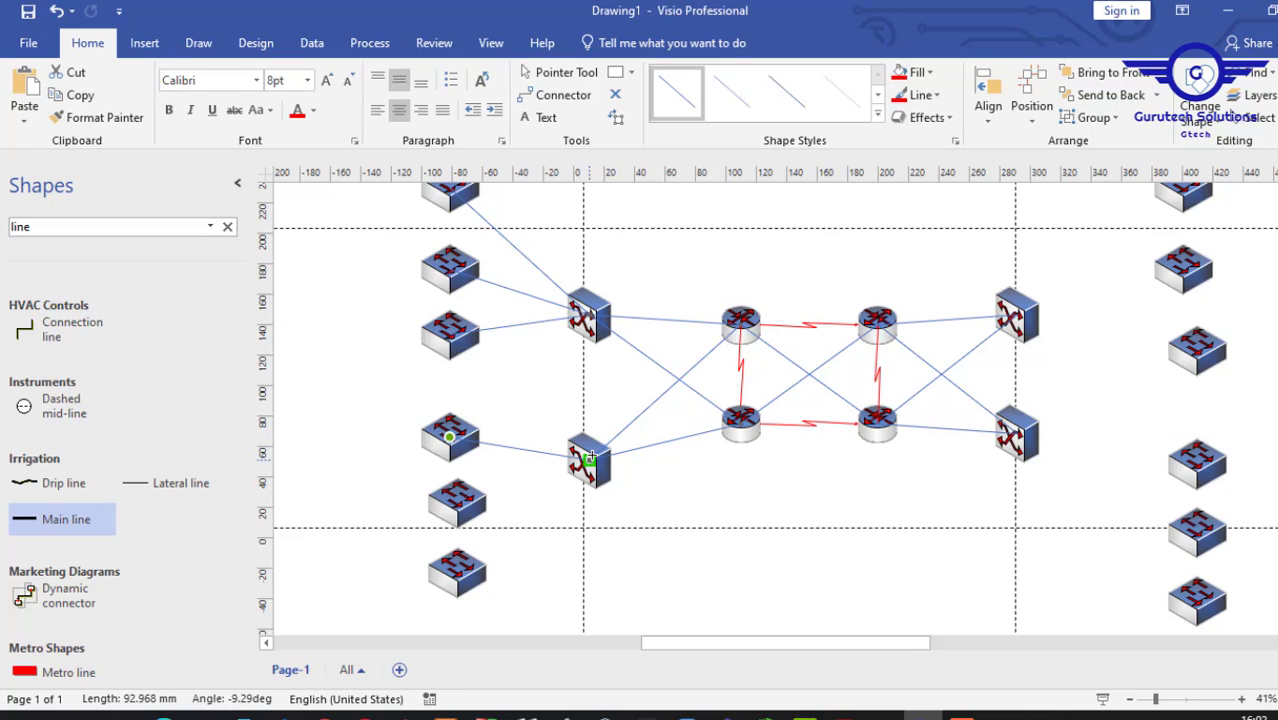
pyautogui.moveTo(63, 515); pyautogui.dragTo(589, 460)
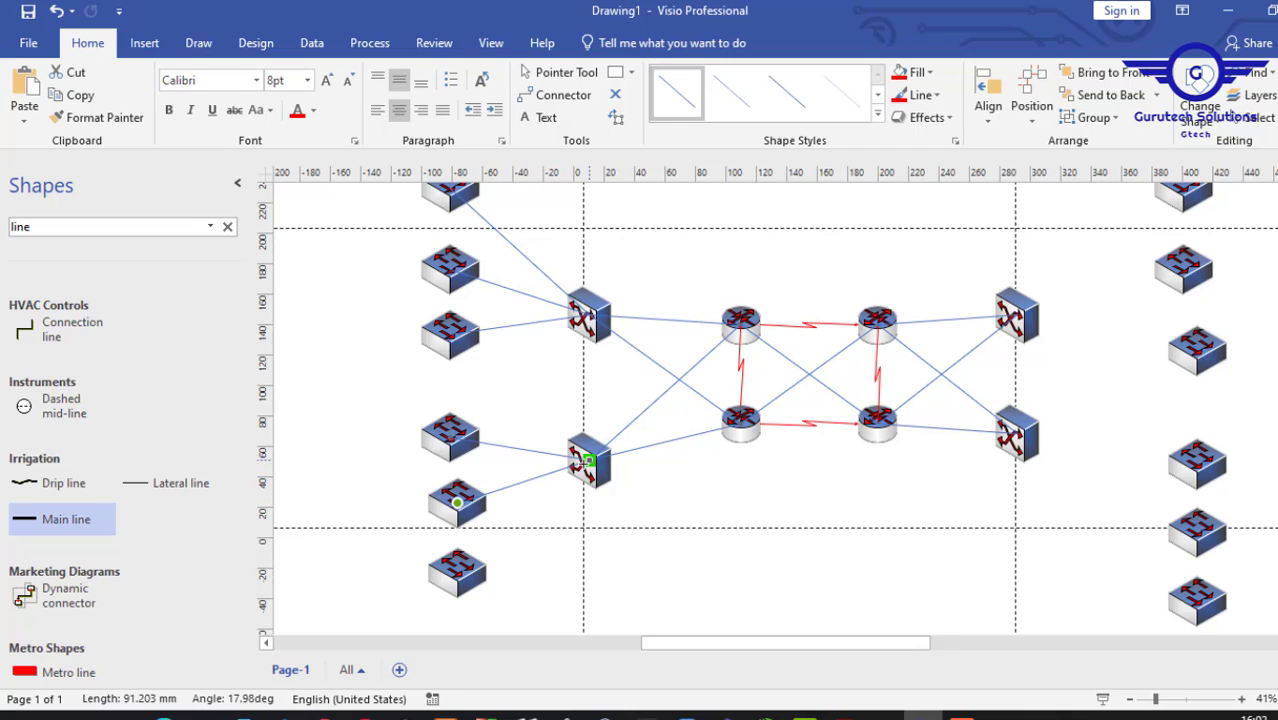
pyautogui.moveTo(73, 520); pyautogui.dragTo(584, 461)
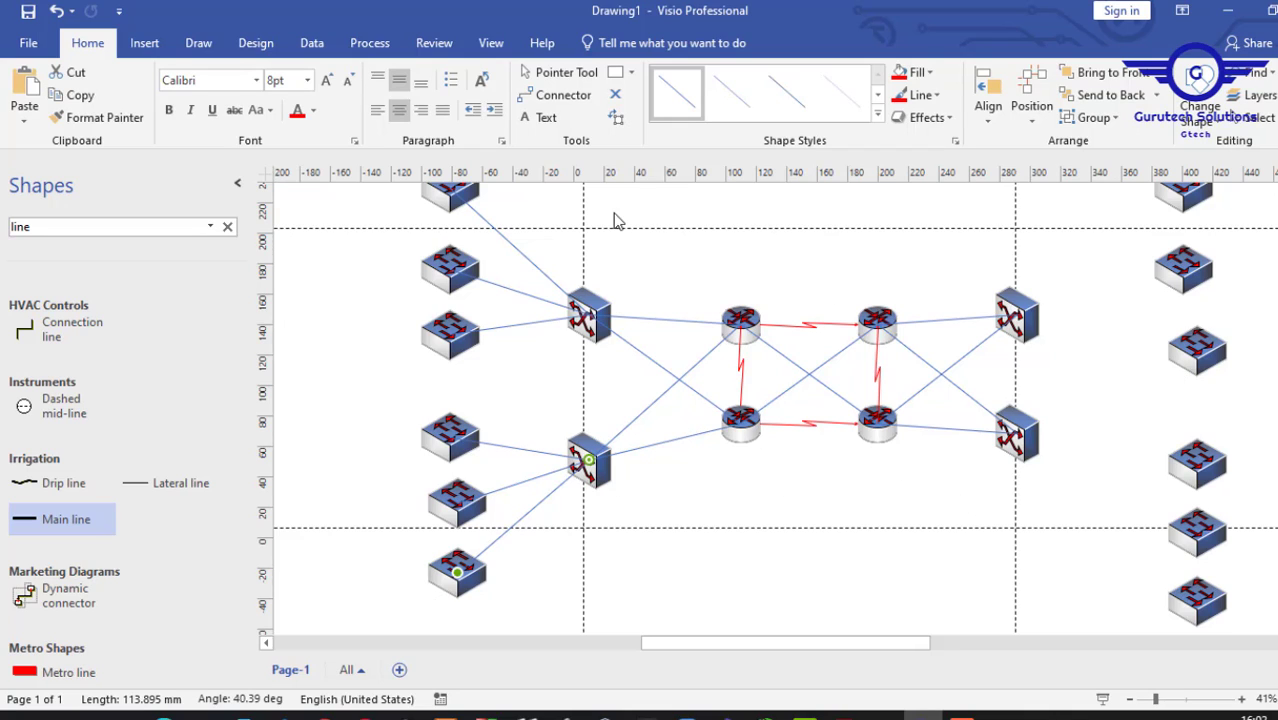
# - Add redundant Main line connectors from the three lower left access switches to the upper multilayer switch and from the three upper ones to the lower
pyautogui.moveTo(43, 519); pyautogui.dragTo(460, 570)
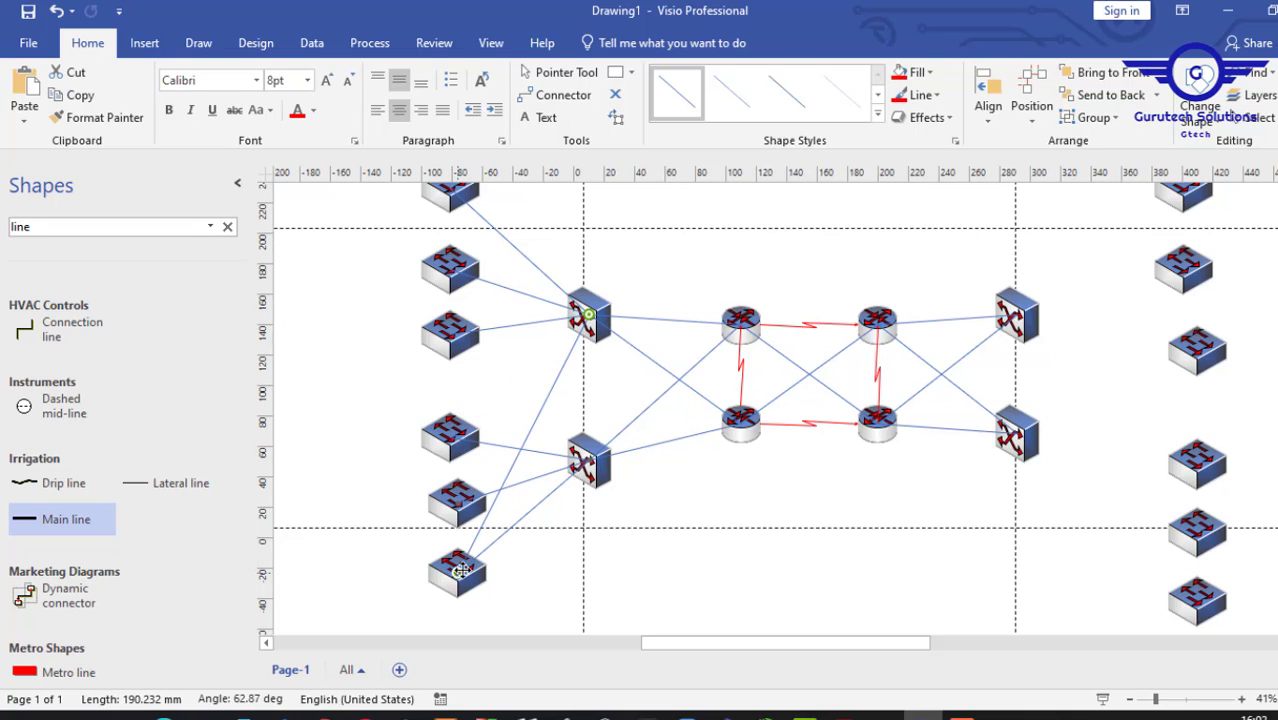
pyautogui.moveTo(45, 514); pyautogui.dragTo(457, 502)
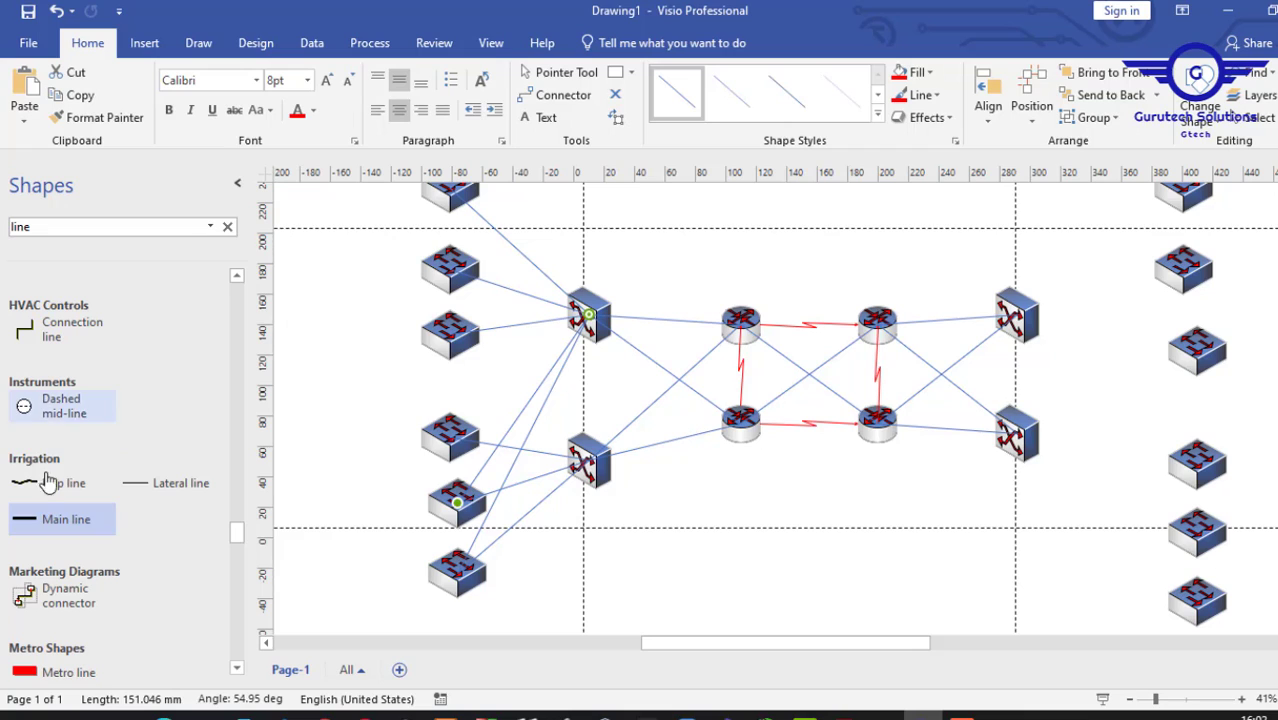
pyautogui.moveTo(51, 519); pyautogui.dragTo(449, 437)
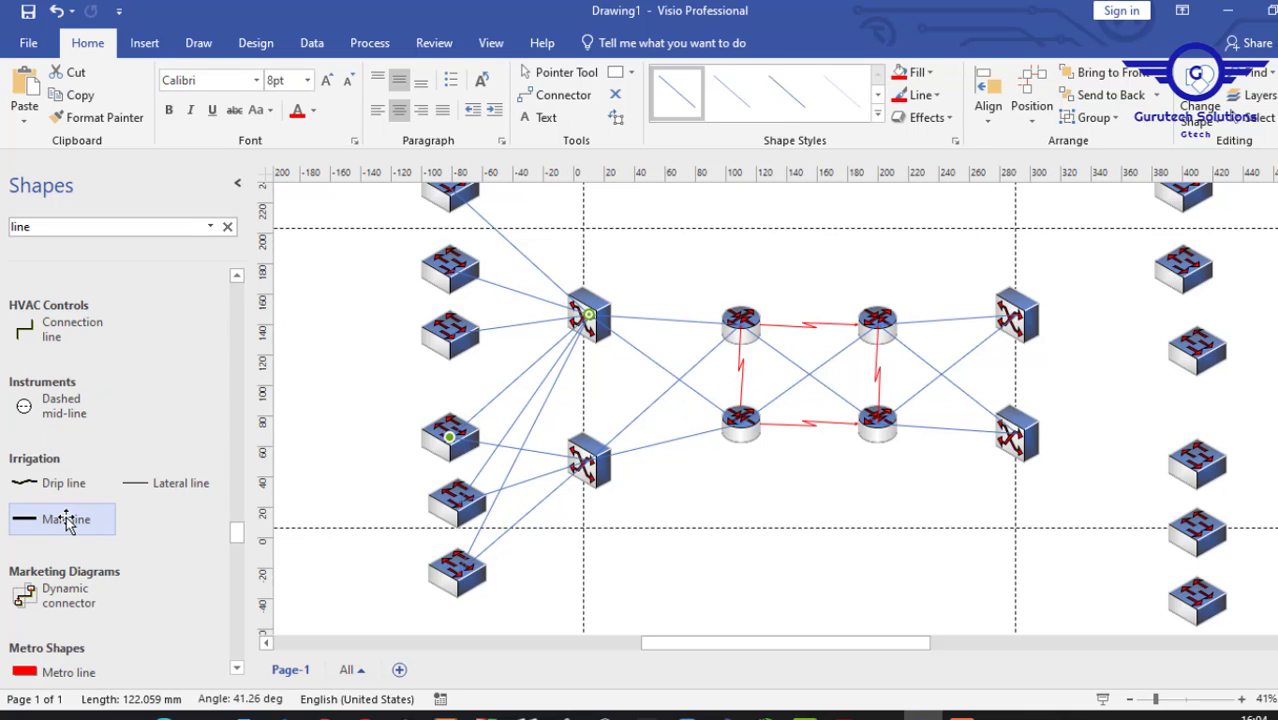
pyautogui.moveTo(66, 522); pyautogui.dragTo(450, 333)
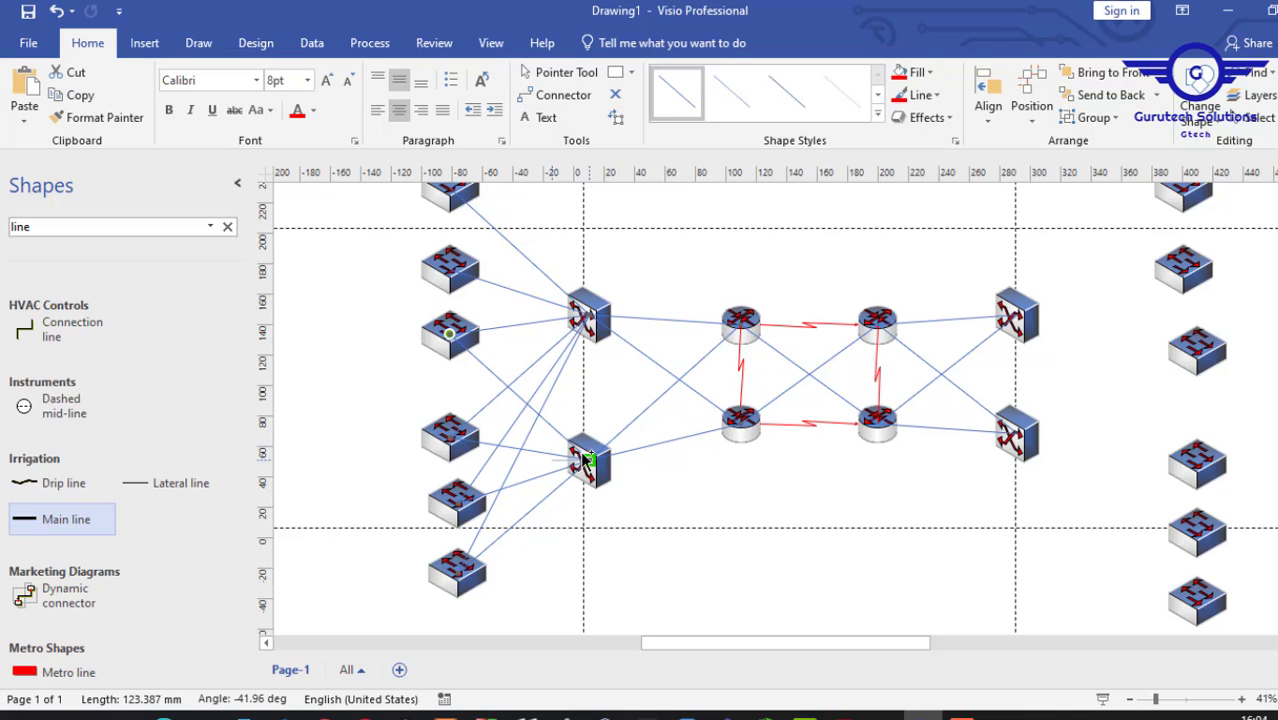
pyautogui.moveTo(576, 456); pyautogui.dragTo(449, 268)
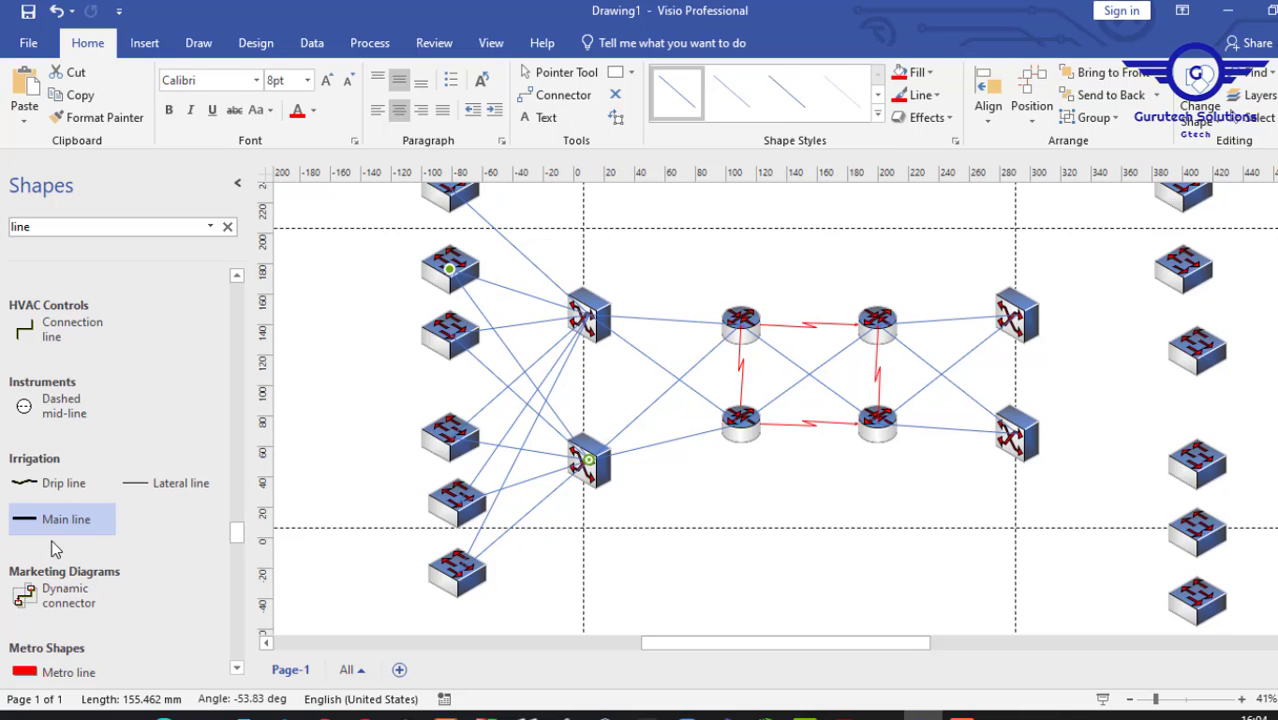
pyautogui.moveTo(576, 457); pyautogui.dragTo(450, 313)
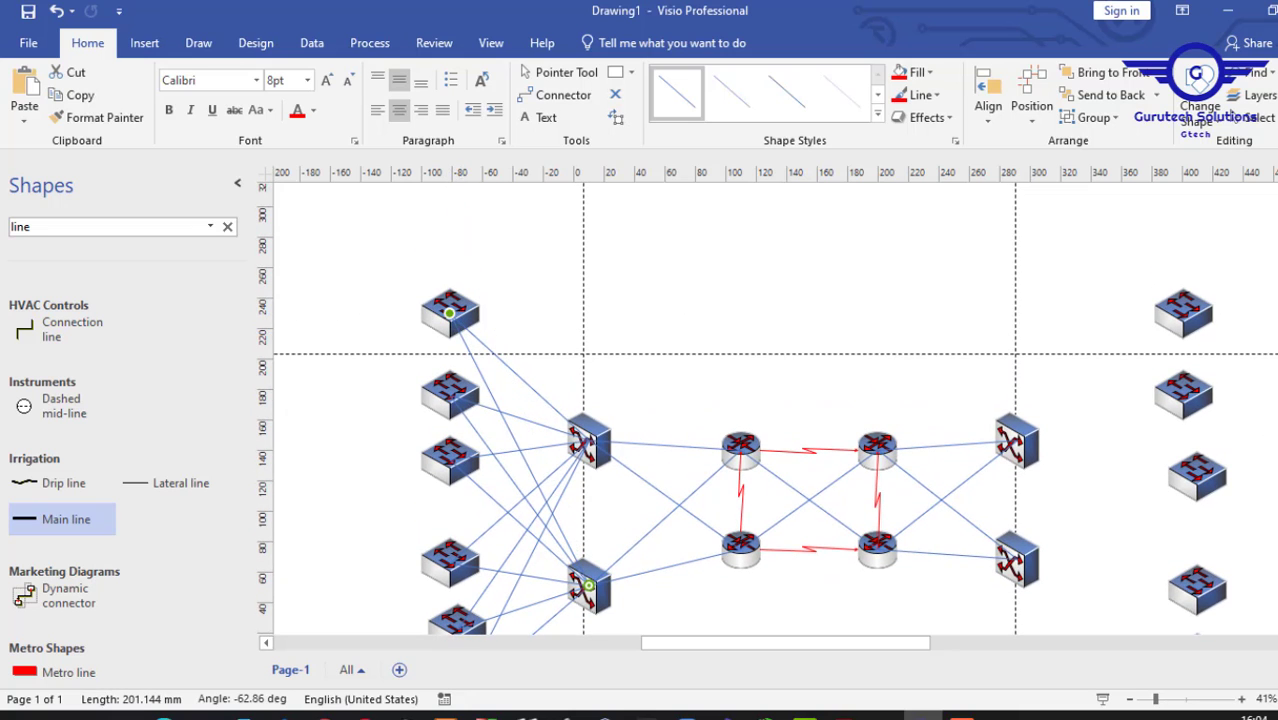
pyautogui.scroll(-2, 766, 410)
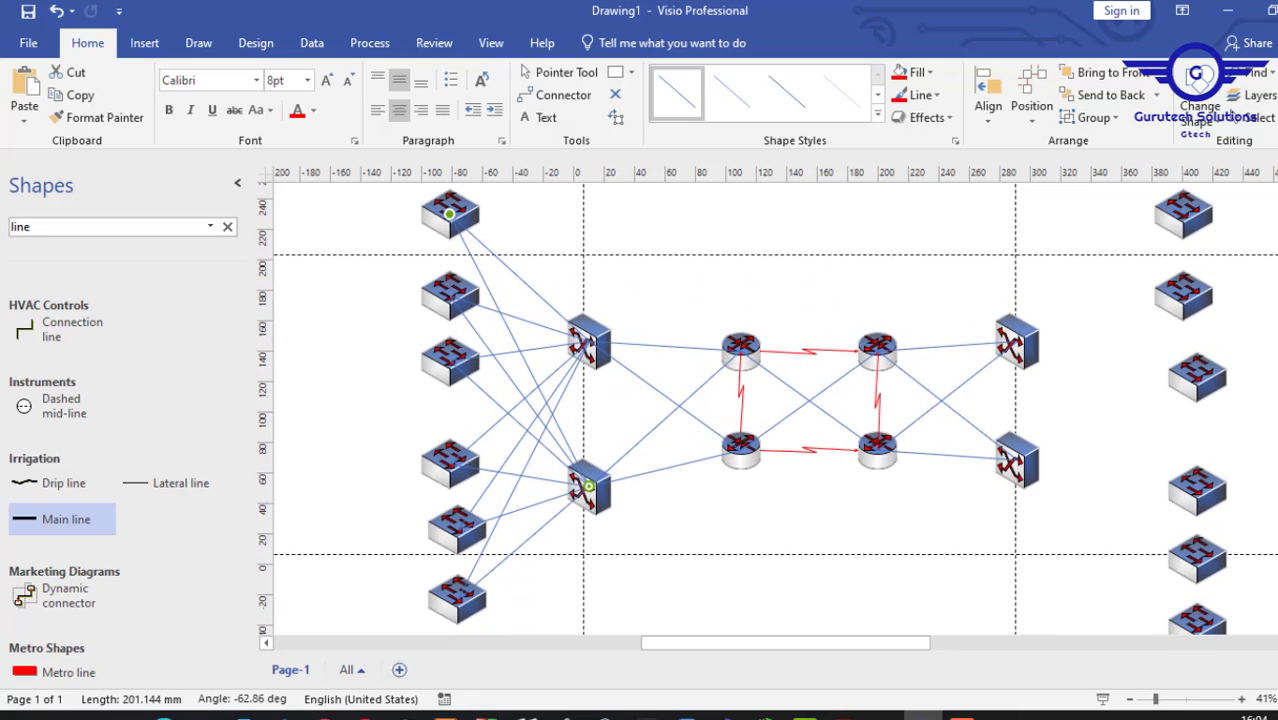
pyautogui.click(1182, 10)
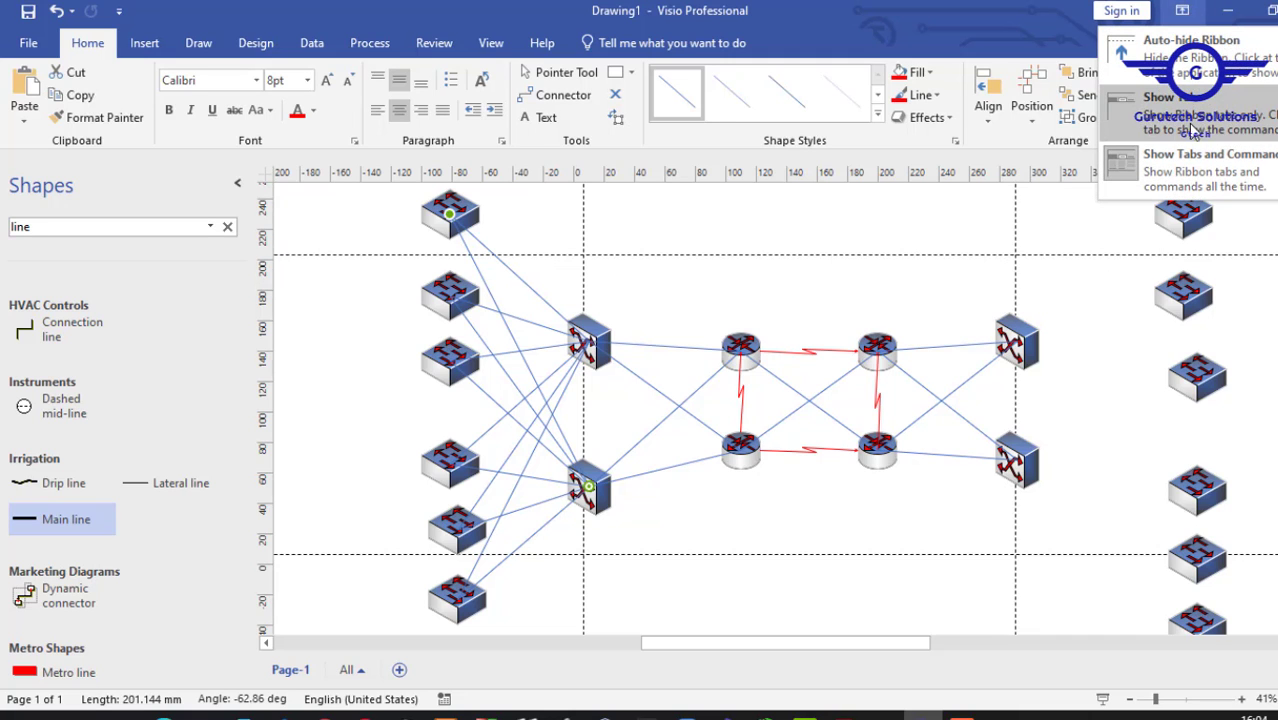
pyautogui.click(1188, 55)
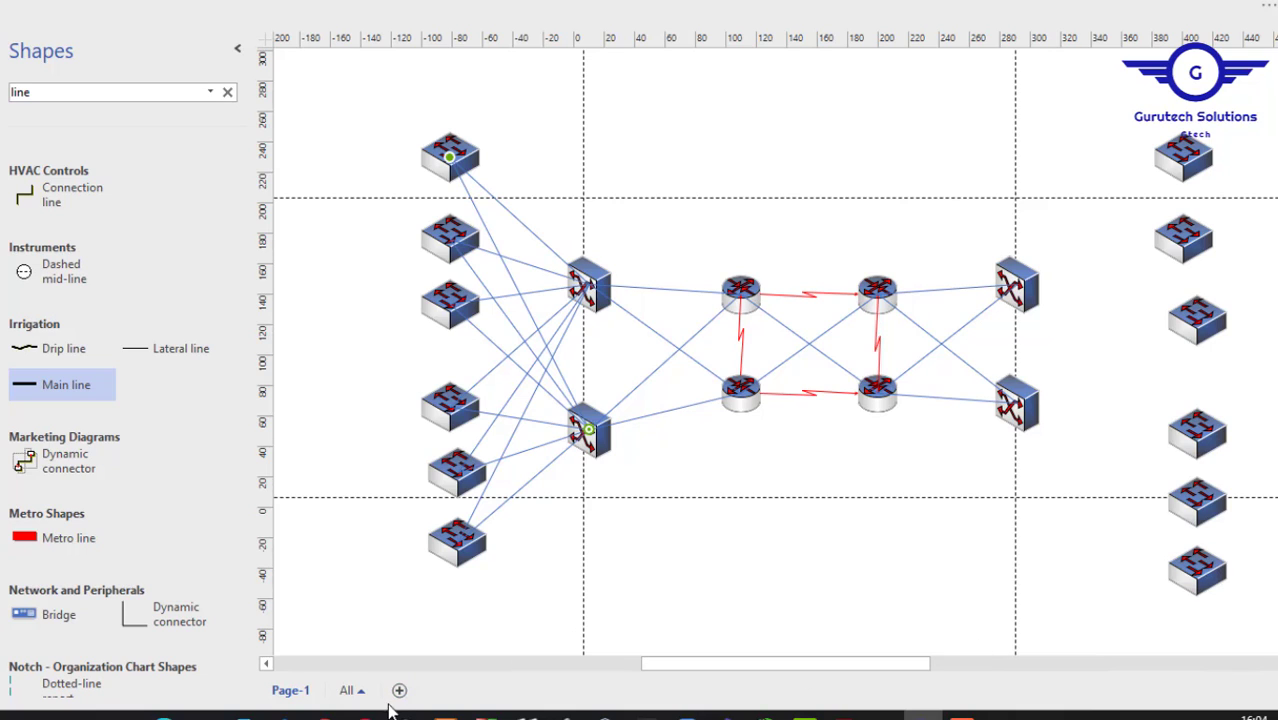
pyautogui.click(1275, 6)
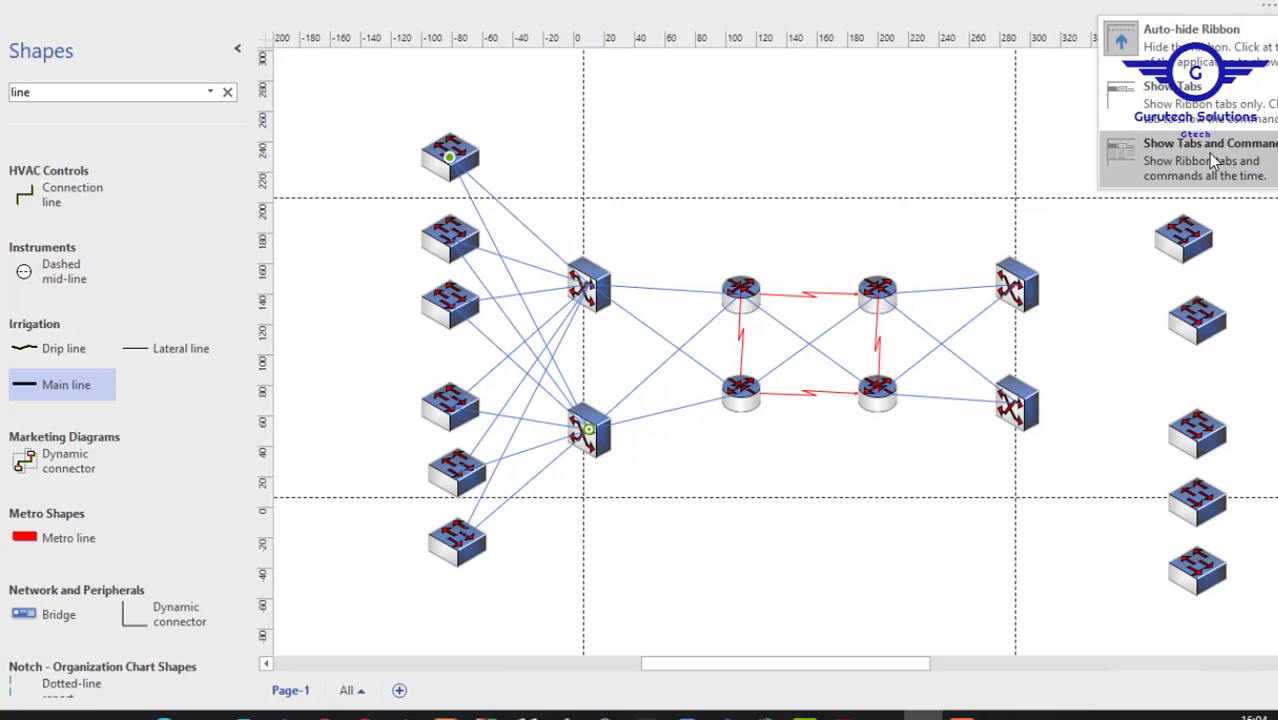
pyautogui.click(1193, 152)
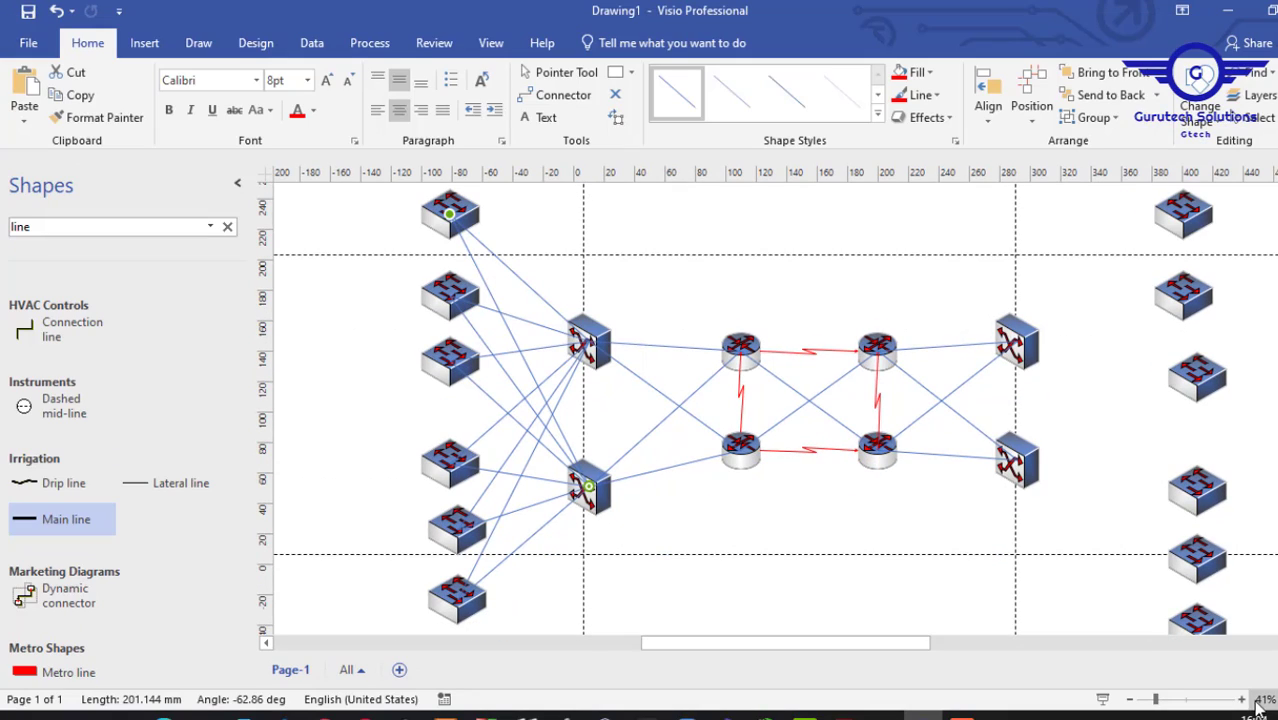
# - Zoom the drawing in to 53% and auto-hide the ribbon
pyautogui.click(1241, 700)
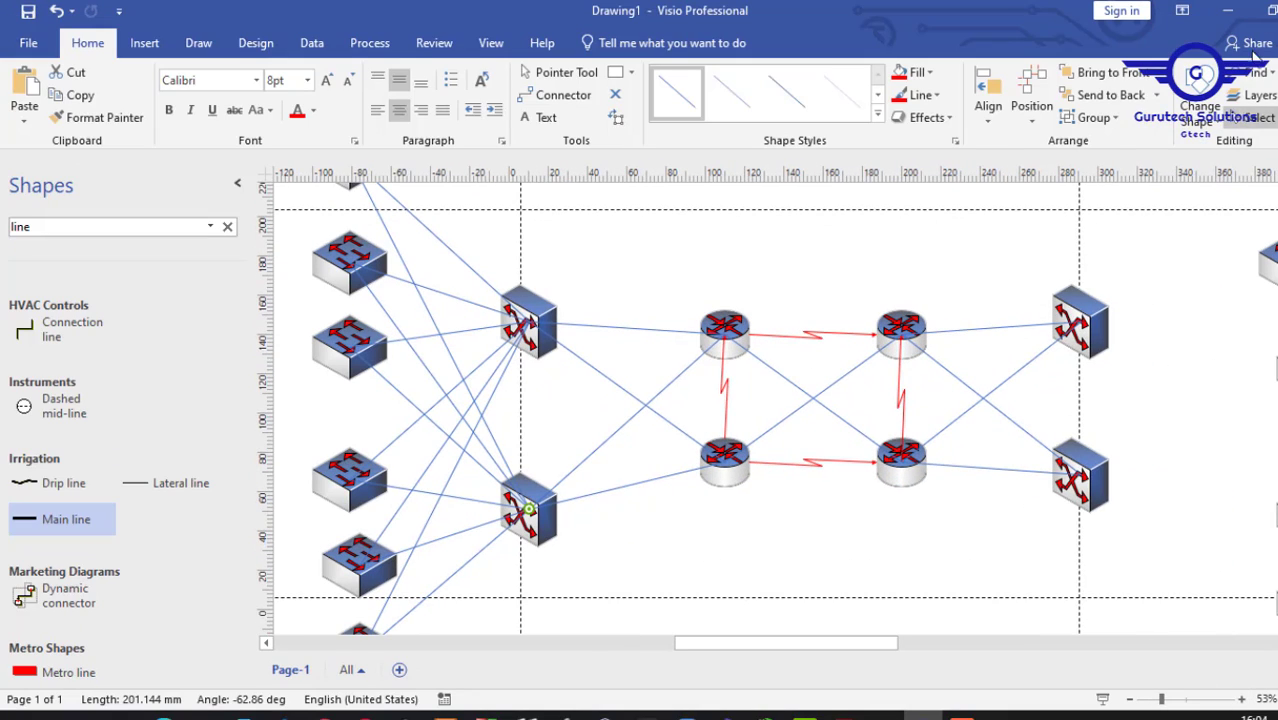
pyautogui.click(1230, 12)
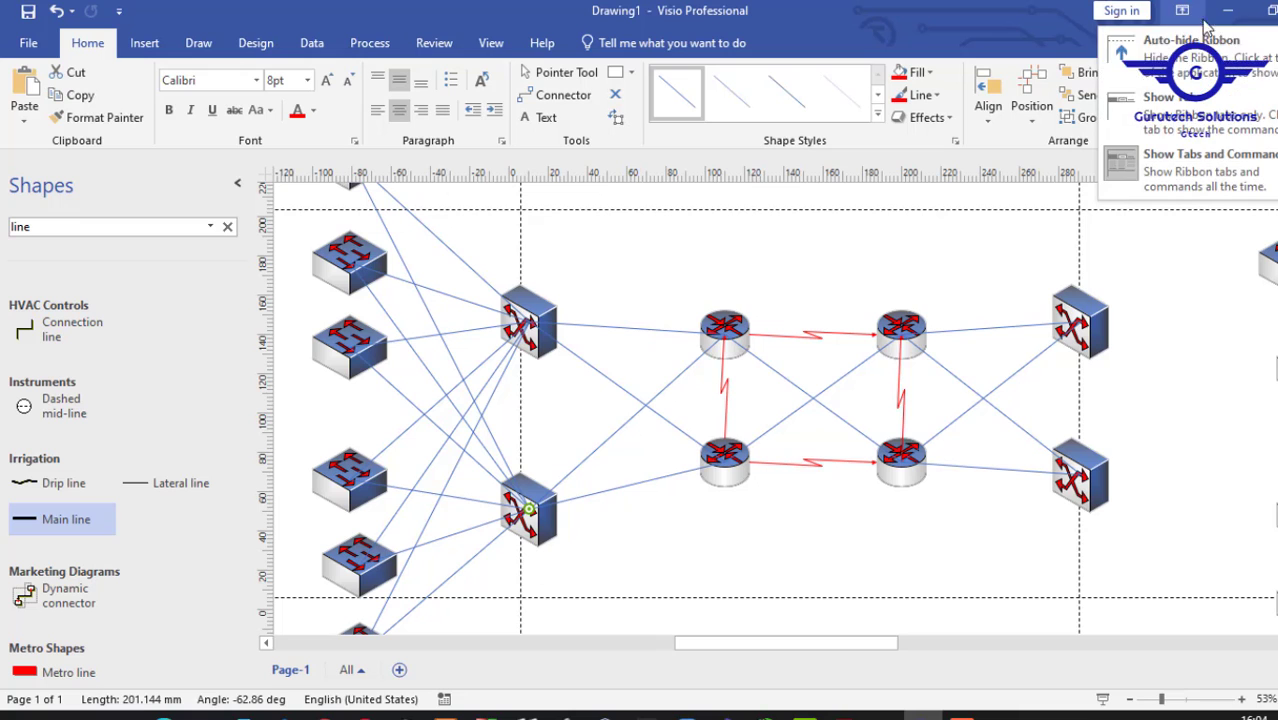
pyautogui.click(1212, 44)
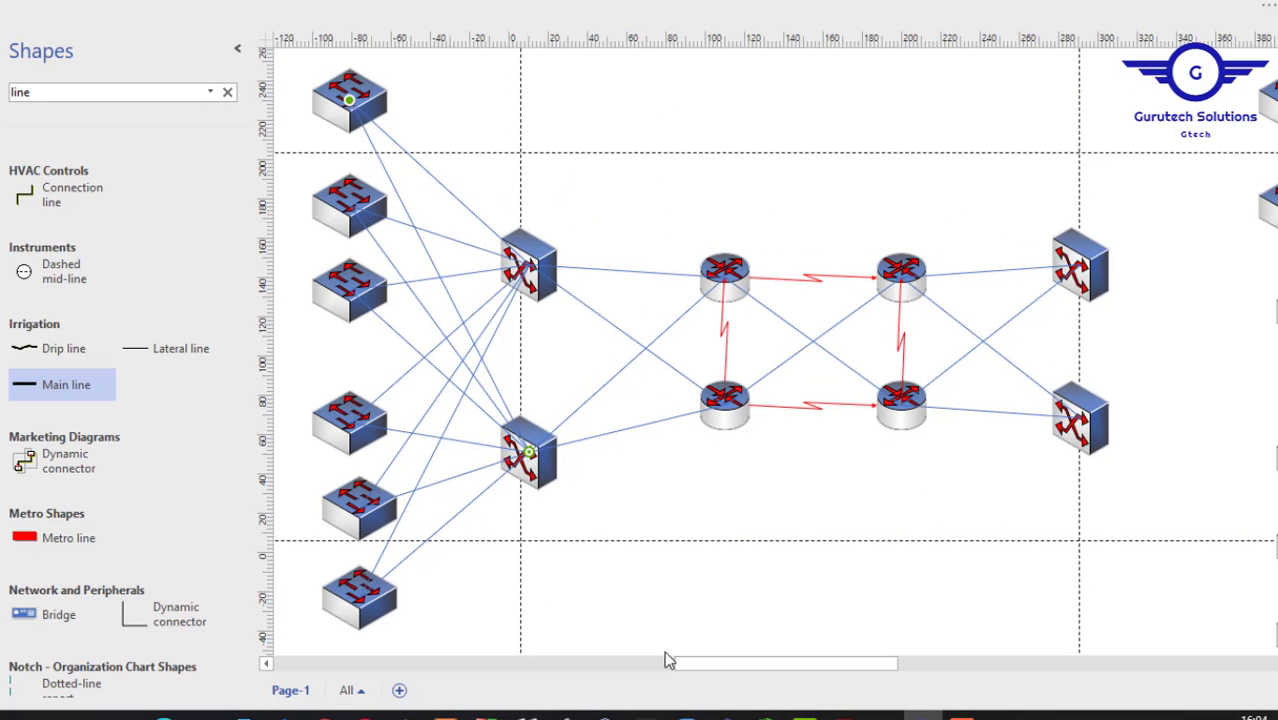
# - Zoom the drawing out to 41% and set the ribbon to auto-hide
pyautogui.click(239, 50)
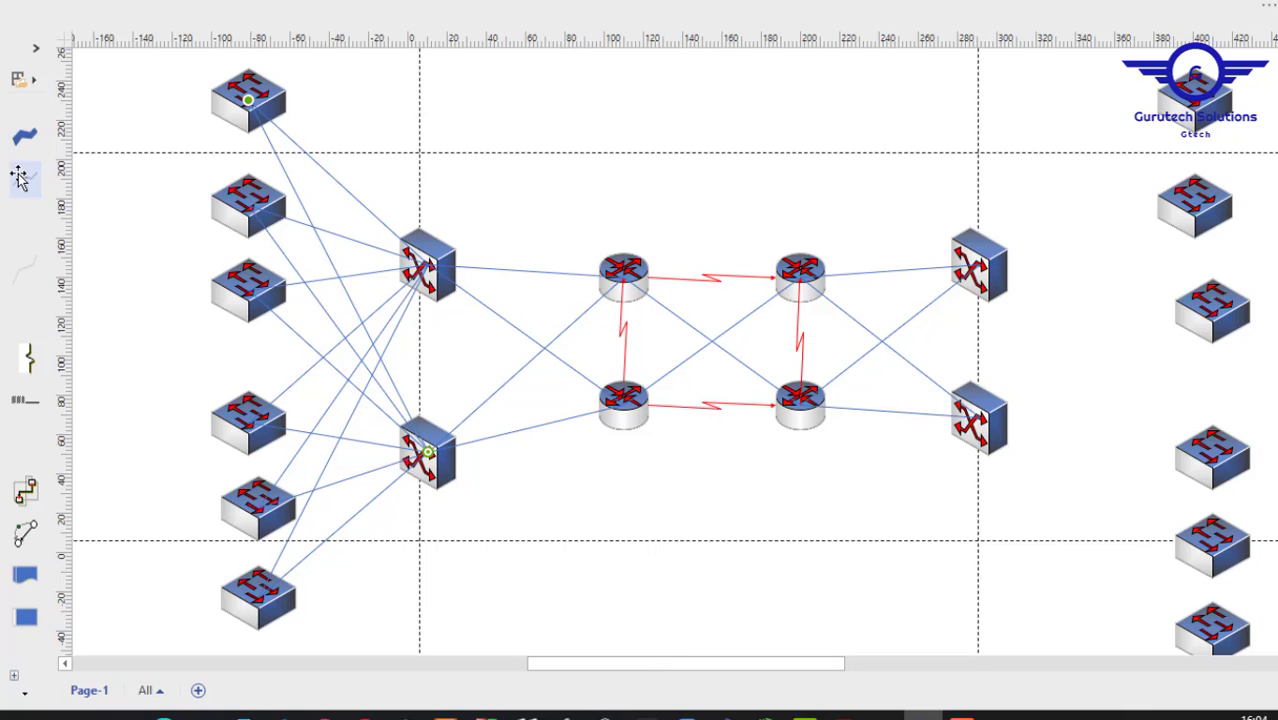
pyautogui.click(35, 52)
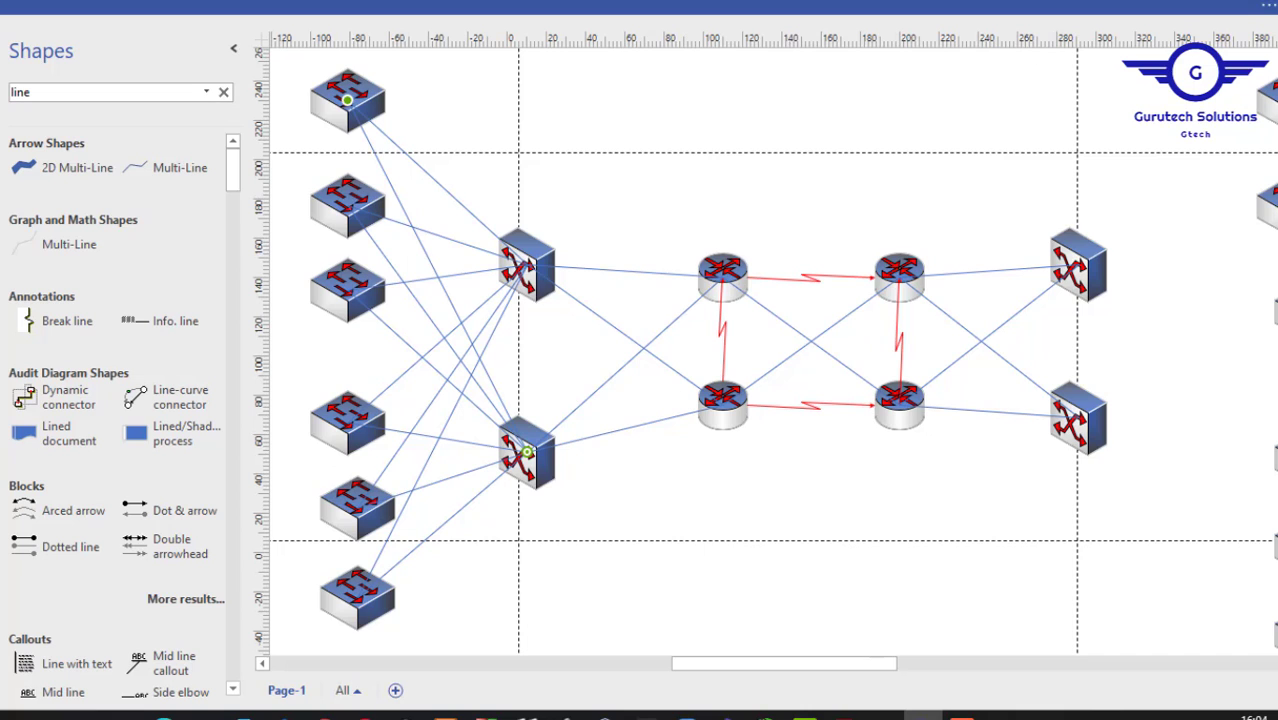
pyautogui.click(1268, 5)
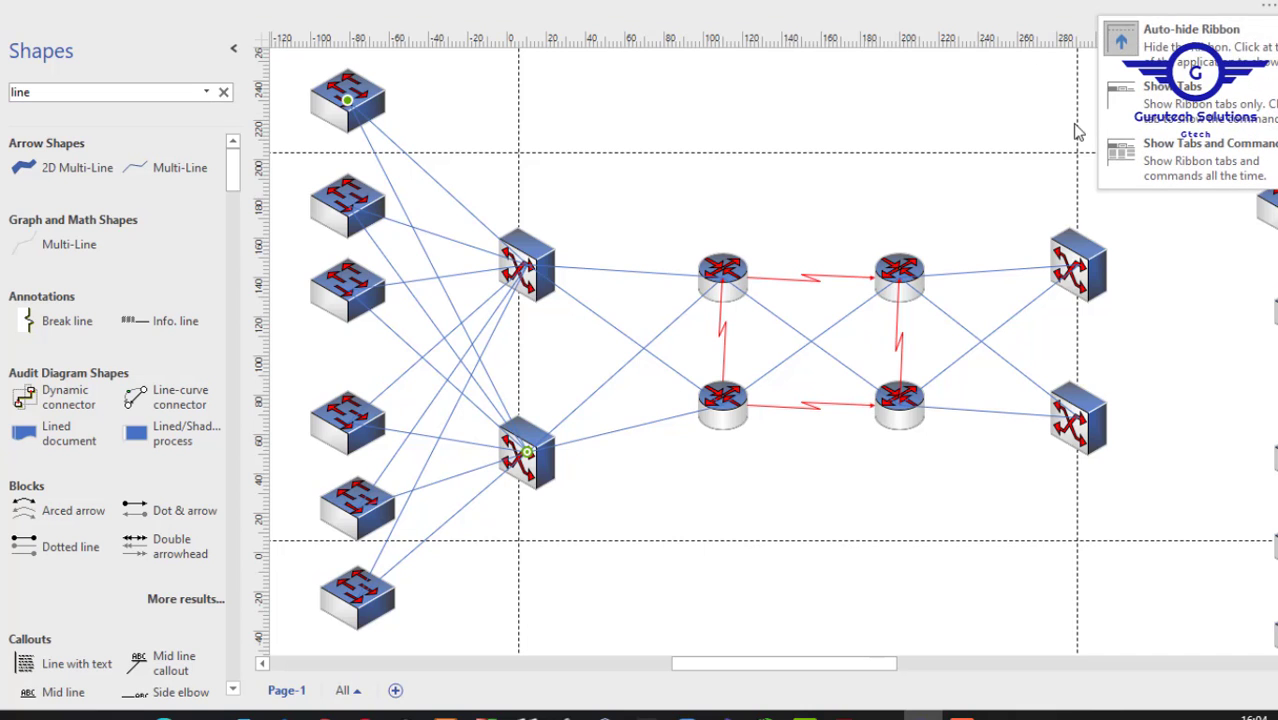
pyautogui.click(1184, 150)
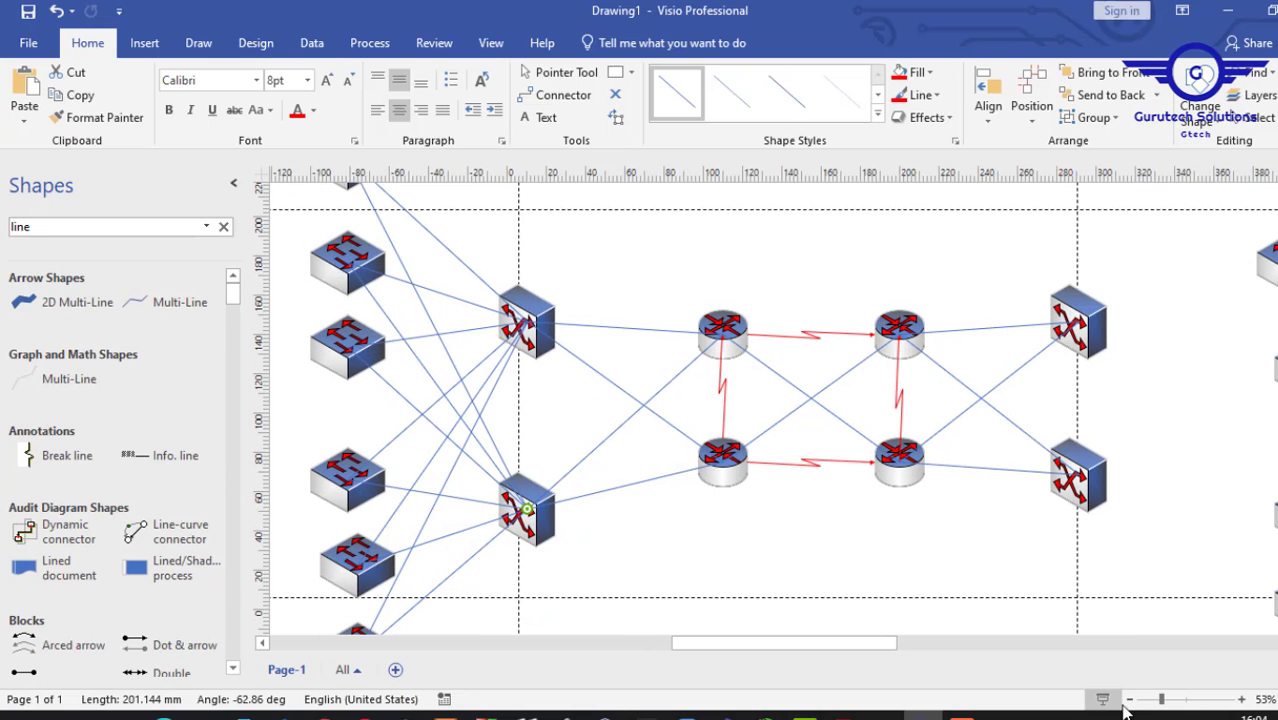
pyautogui.click(1129, 699)
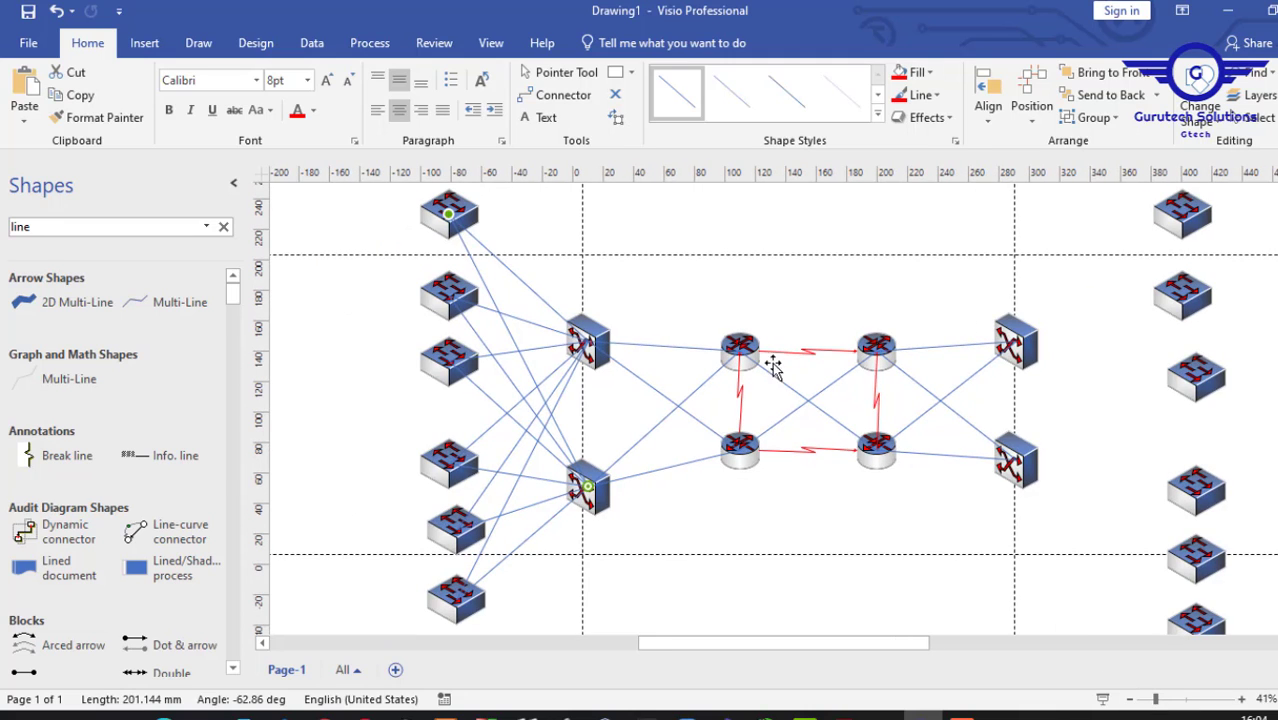
pyautogui.click(1182, 10)
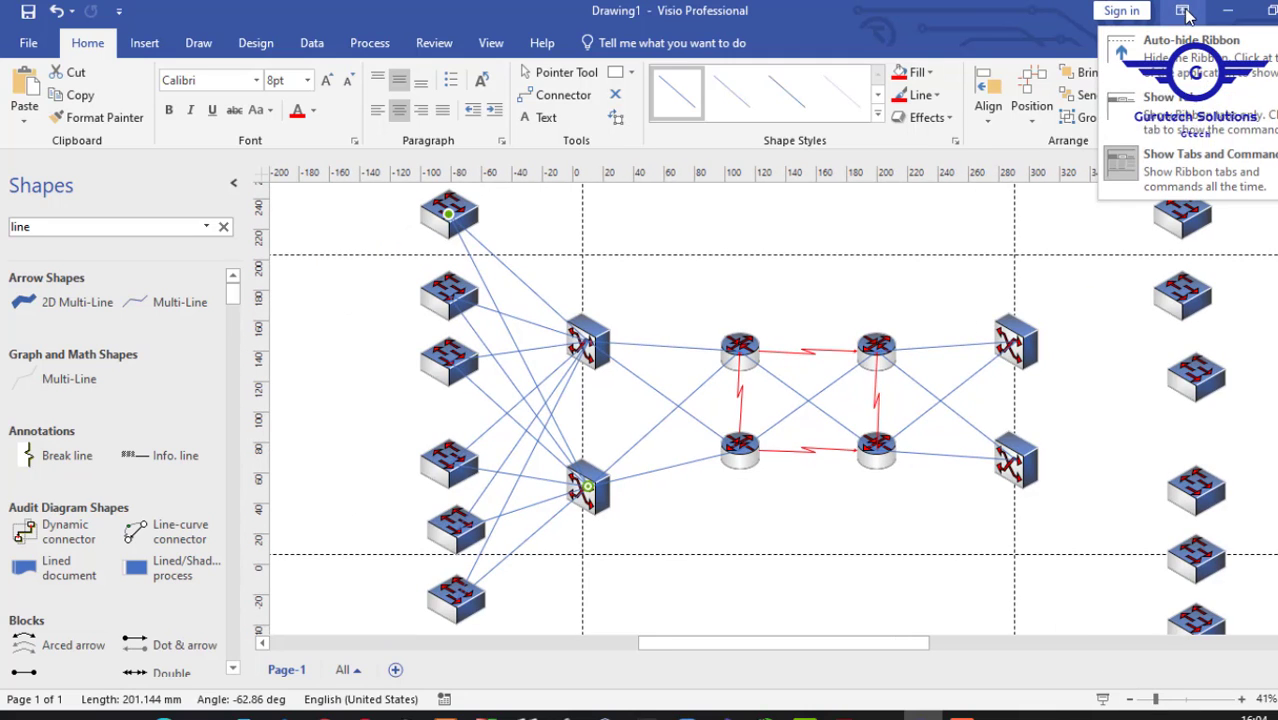
pyautogui.click(1212, 56)
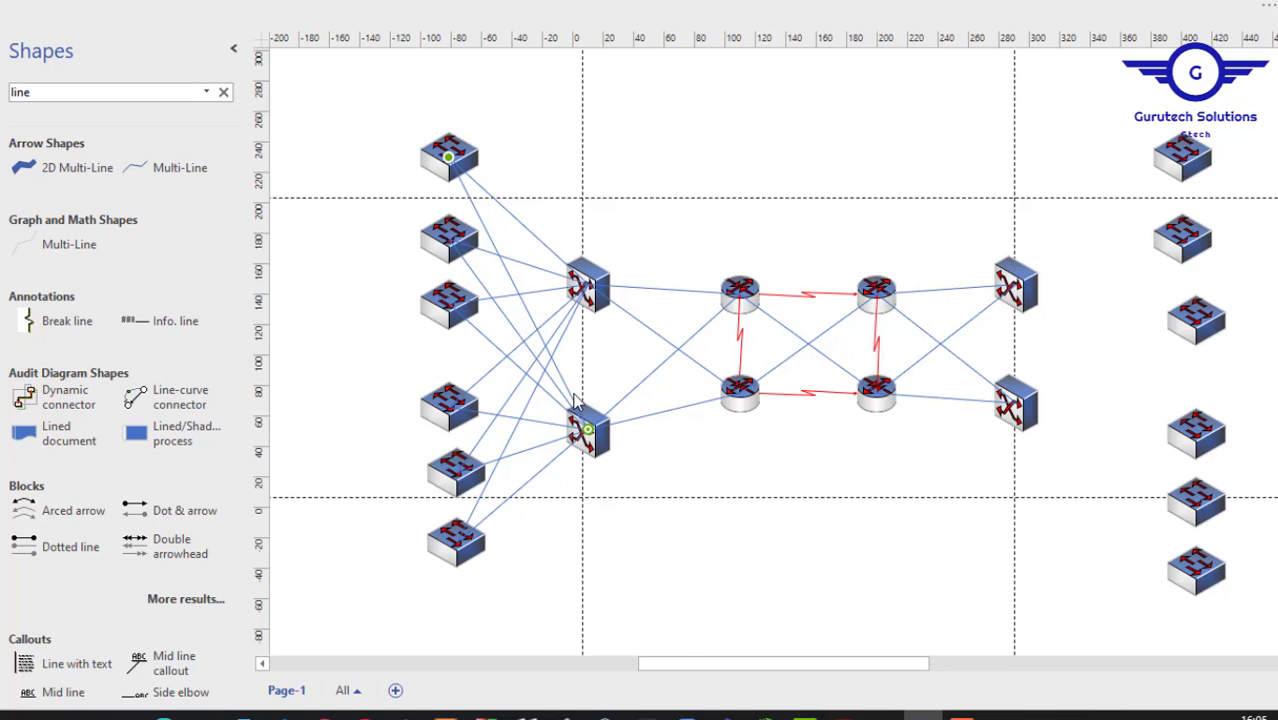
# - Link the upper right multilayer switch to all six right access switches with Main line connectors
pyautogui.moveTo(813, 670); pyautogui.dragTo(876, 678)
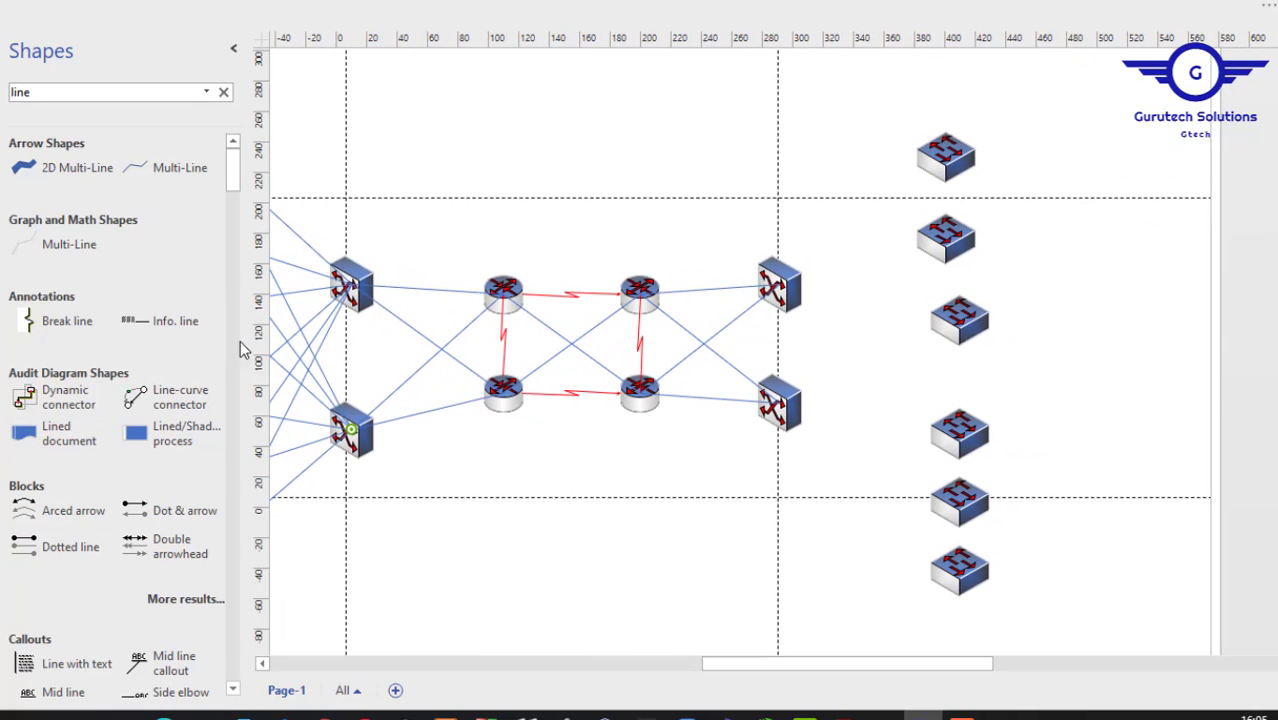
pyautogui.scroll(-15, 220, 400)
pyautogui.moveTo(60, 467); pyautogui.dragTo(798, 287)
pyautogui.moveTo(818, 285); pyautogui.dragTo(946, 160)
pyautogui.moveTo(50, 463); pyautogui.dragTo(797, 287)
pyautogui.moveTo(818, 285); pyautogui.dragTo(962, 322)
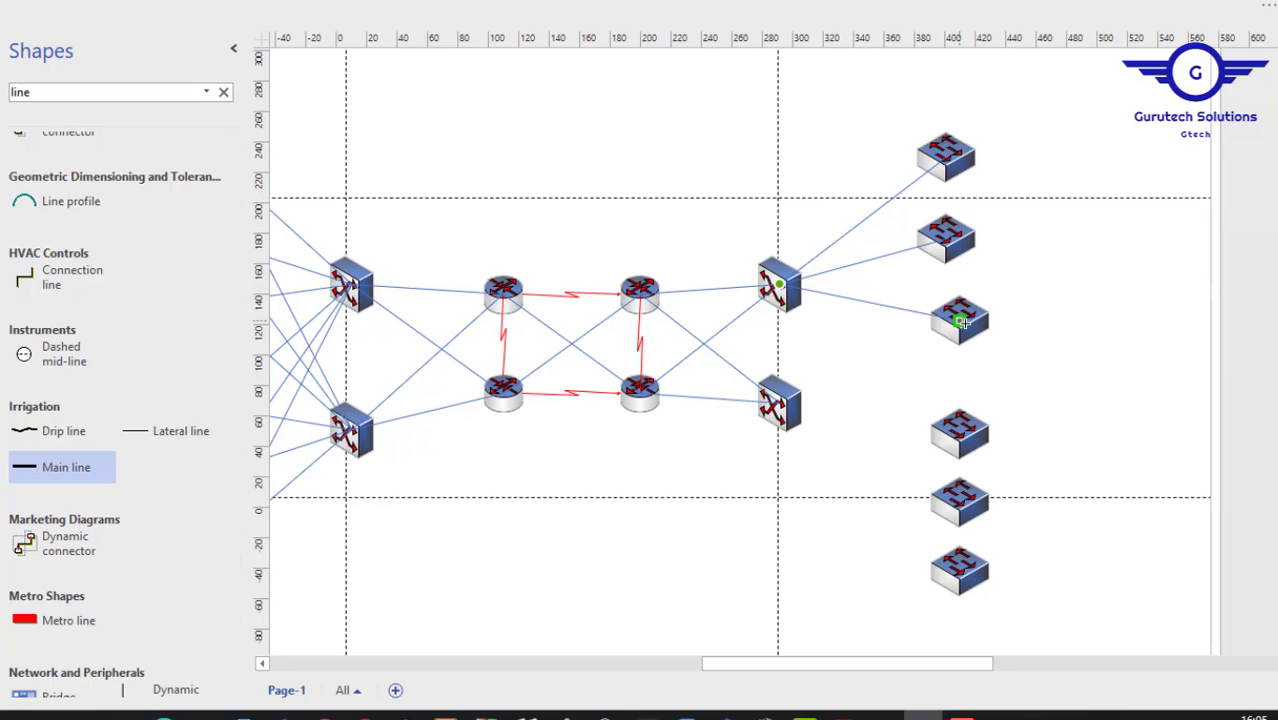
pyautogui.moveTo(56, 467); pyautogui.dragTo(797, 286)
pyautogui.moveTo(818, 285); pyautogui.dragTo(961, 509)
# - Link the lower right multilayer switch redundantly to all six right access switches with Main line connectors
pyautogui.moveTo(47, 459); pyautogui.dragTo(798, 340)
pyautogui.moveTo(818, 339); pyautogui.dragTo(946, 176)
pyautogui.moveTo(58, 466); pyautogui.dragTo(798, 340)
pyautogui.moveTo(818, 339); pyautogui.dragTo(964, 254)
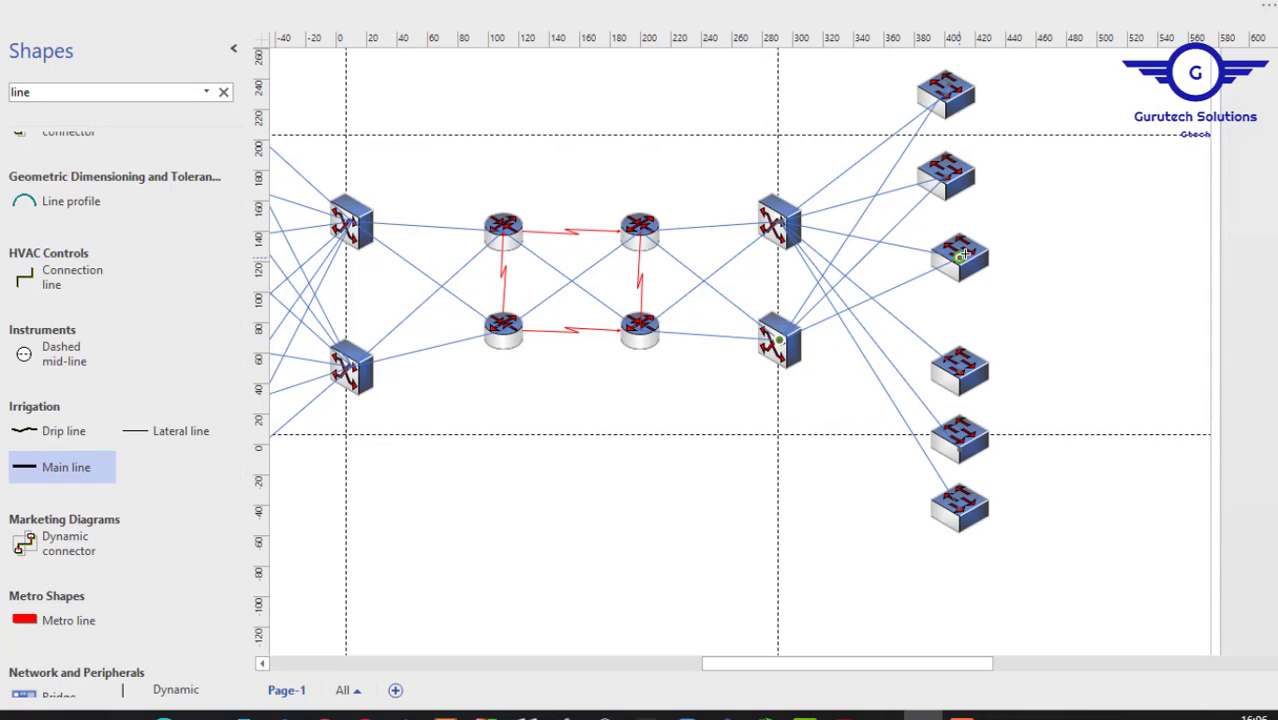
pyautogui.moveTo(58, 466); pyautogui.dragTo(798, 340)
pyautogui.moveTo(818, 339); pyautogui.dragTo(960, 508)
pyautogui.click(1132, 446)
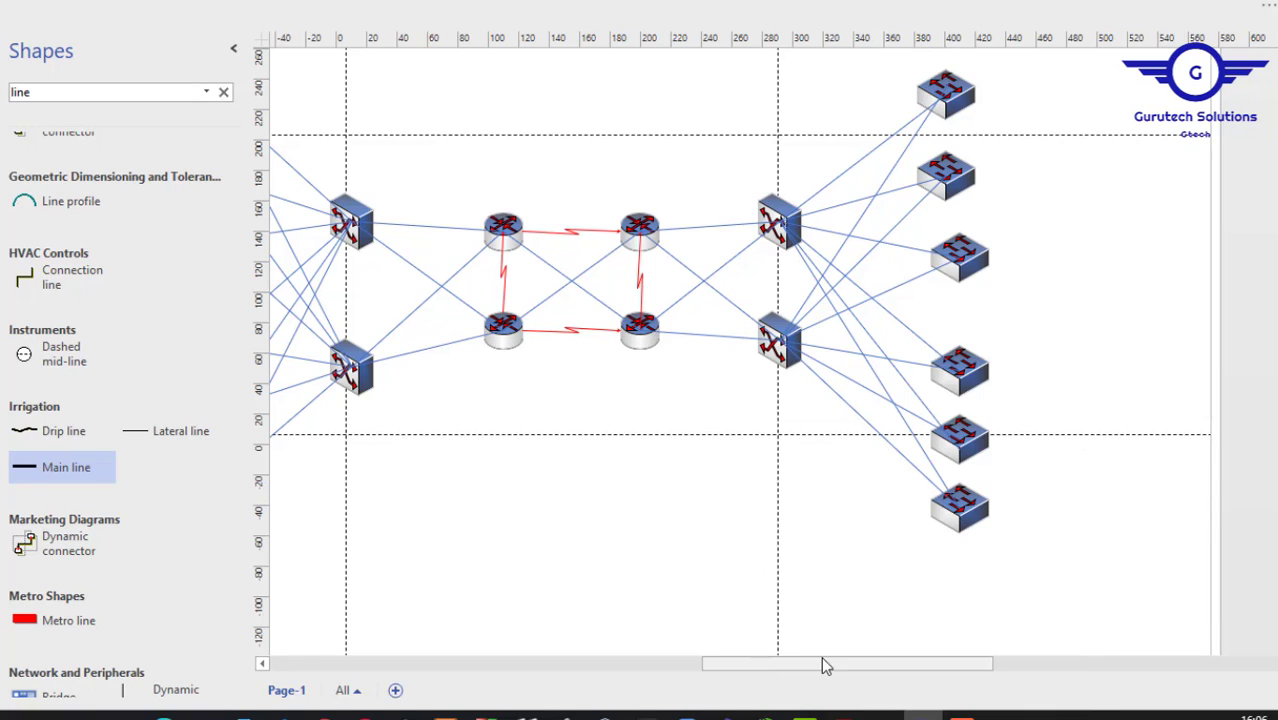
# - Show the ribbon tabs and commands permanently and look over the linked topology
pyautogui.click(1266, 6)
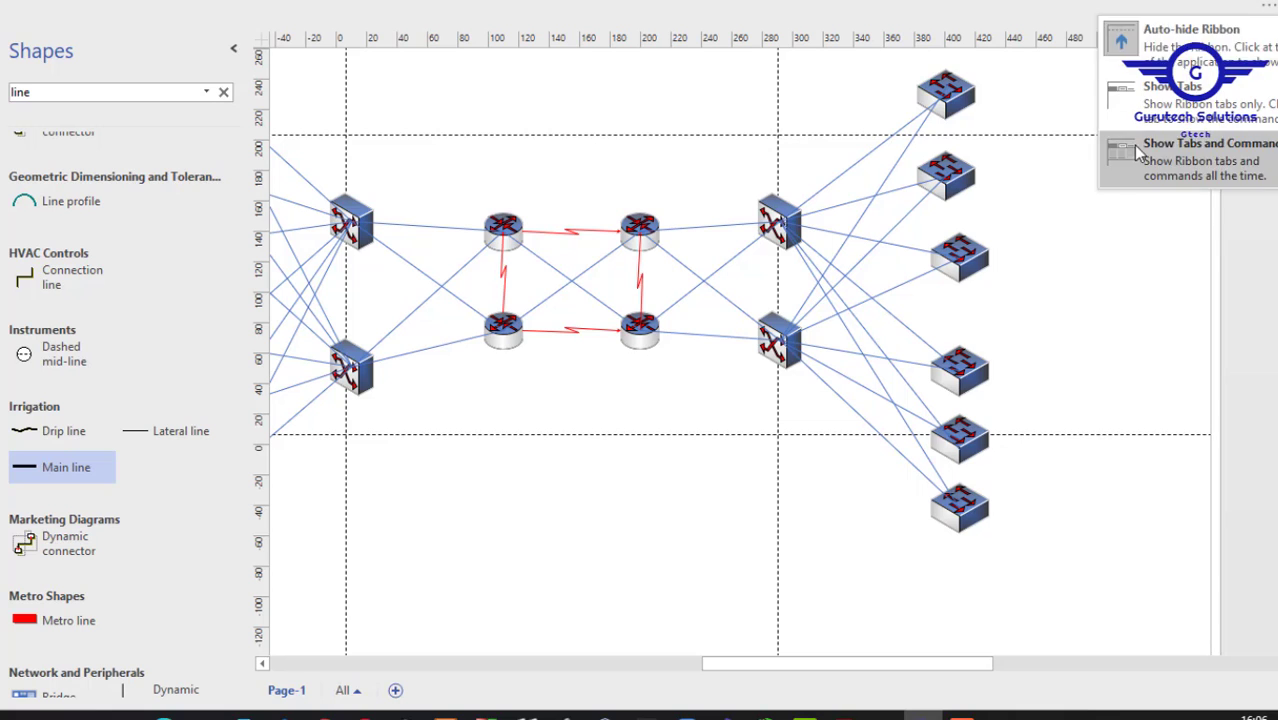
pyautogui.click(1206, 161)
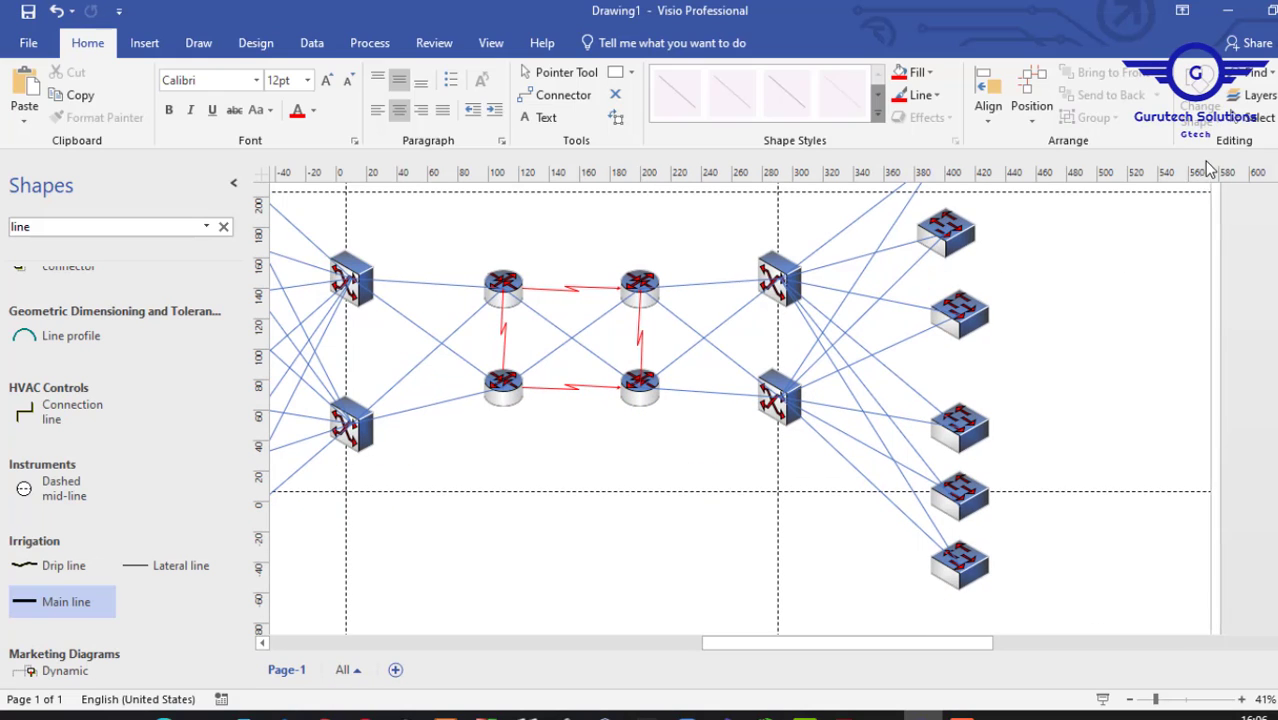
pyautogui.moveTo(706, 645)
pyautogui.mouseDown()
pyautogui.moveTo(681, 643)
pyautogui.moveTo(717, 645)
pyautogui.mouseUp()
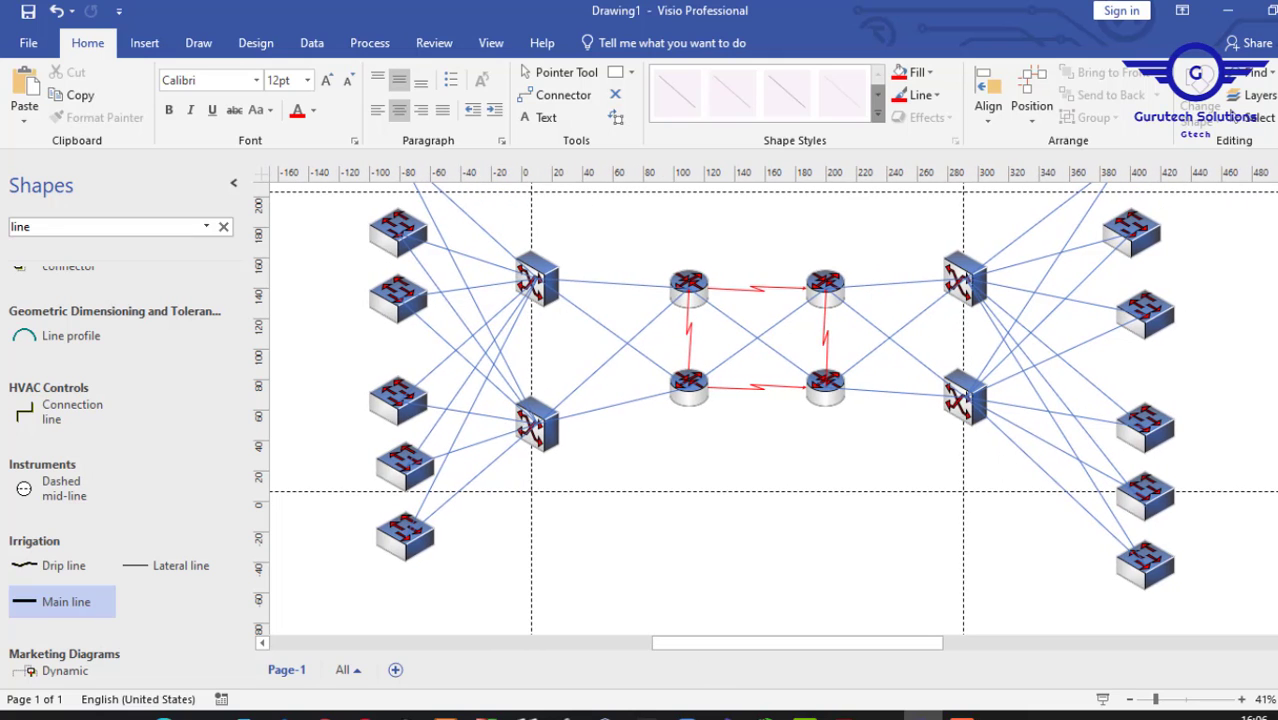
pyautogui.scroll(3, 765, 409)
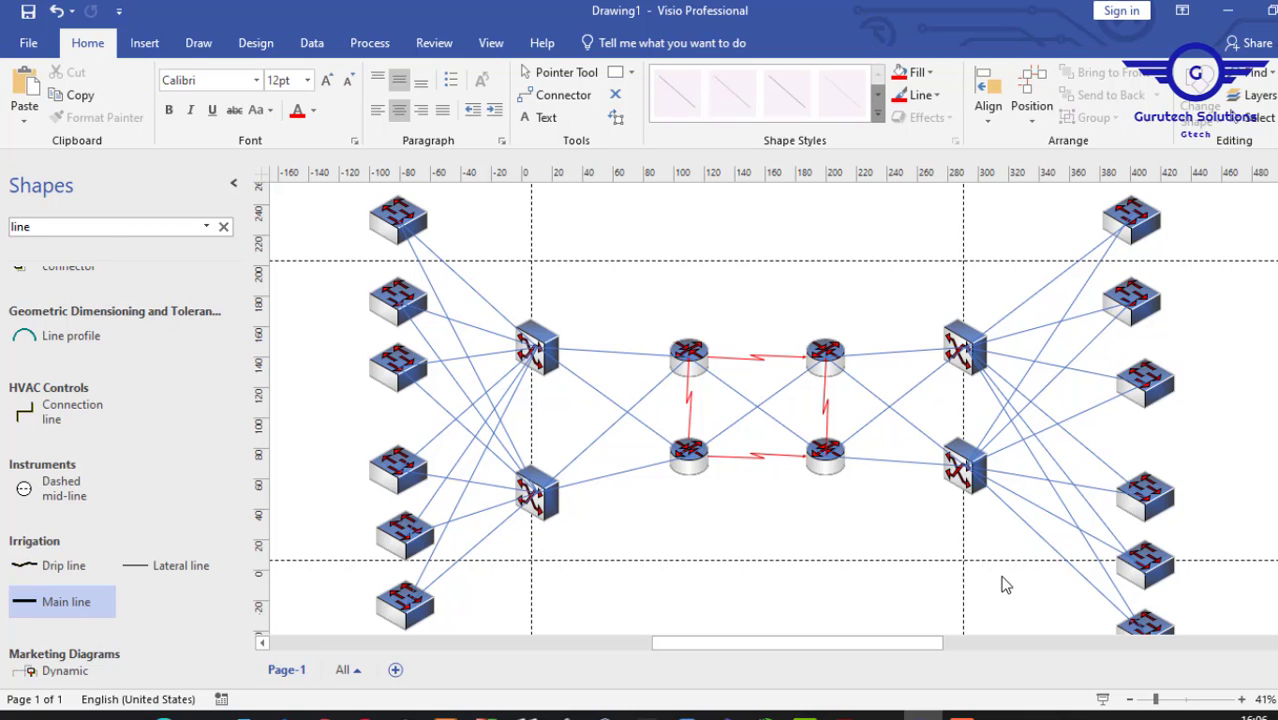
pyautogui.scroll(-3, 773, 409)
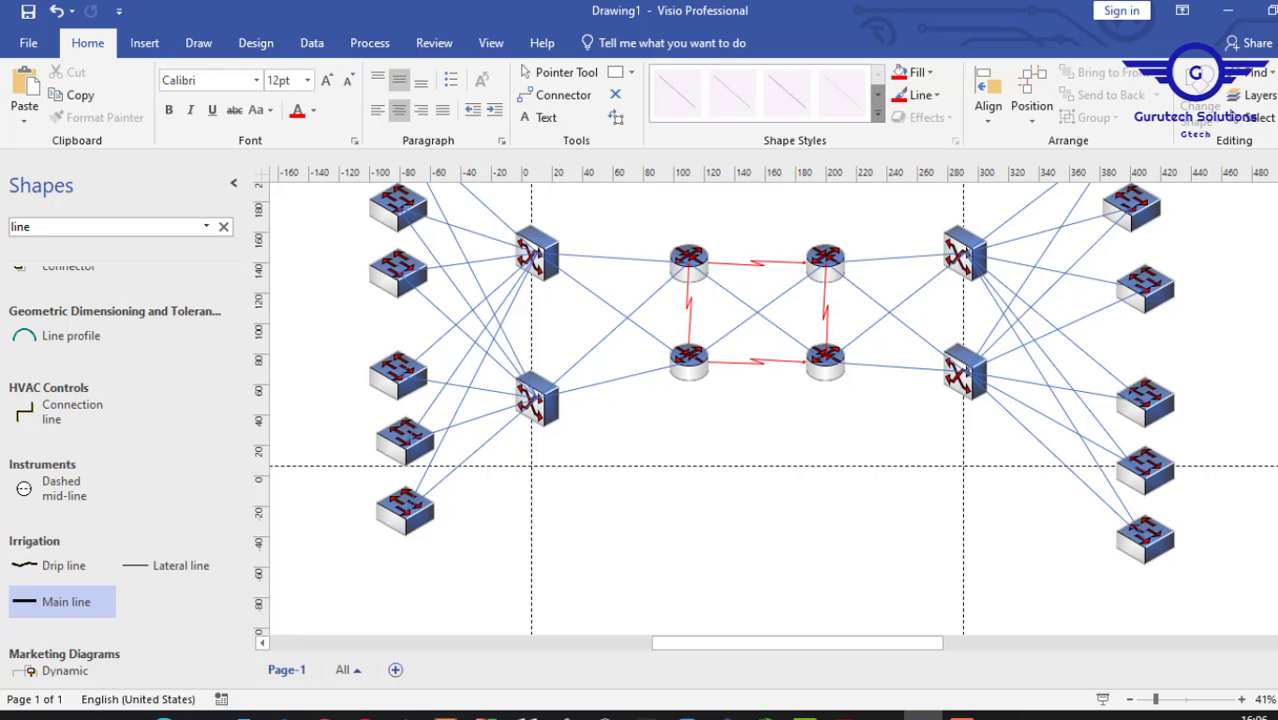
pyautogui.scroll(3, 773, 409)
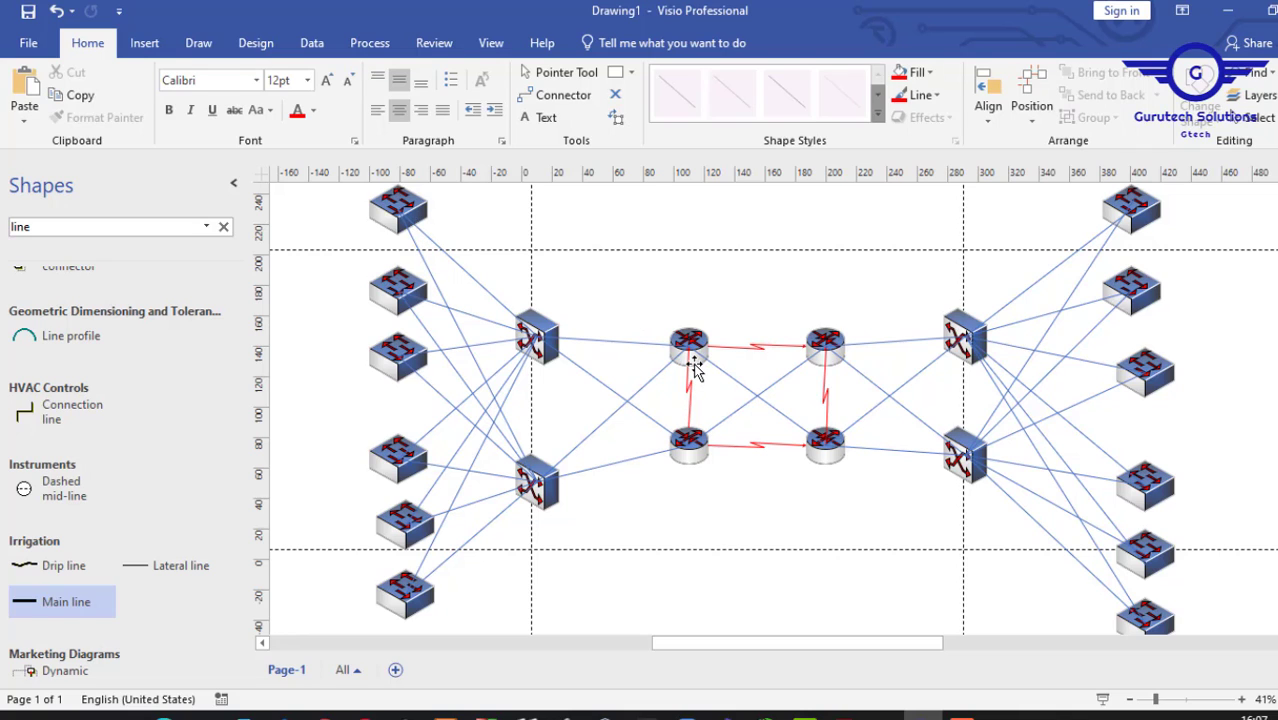
# - Label the upper left router FLOOR1-Router
pyautogui.scroll(5, 999, 262)
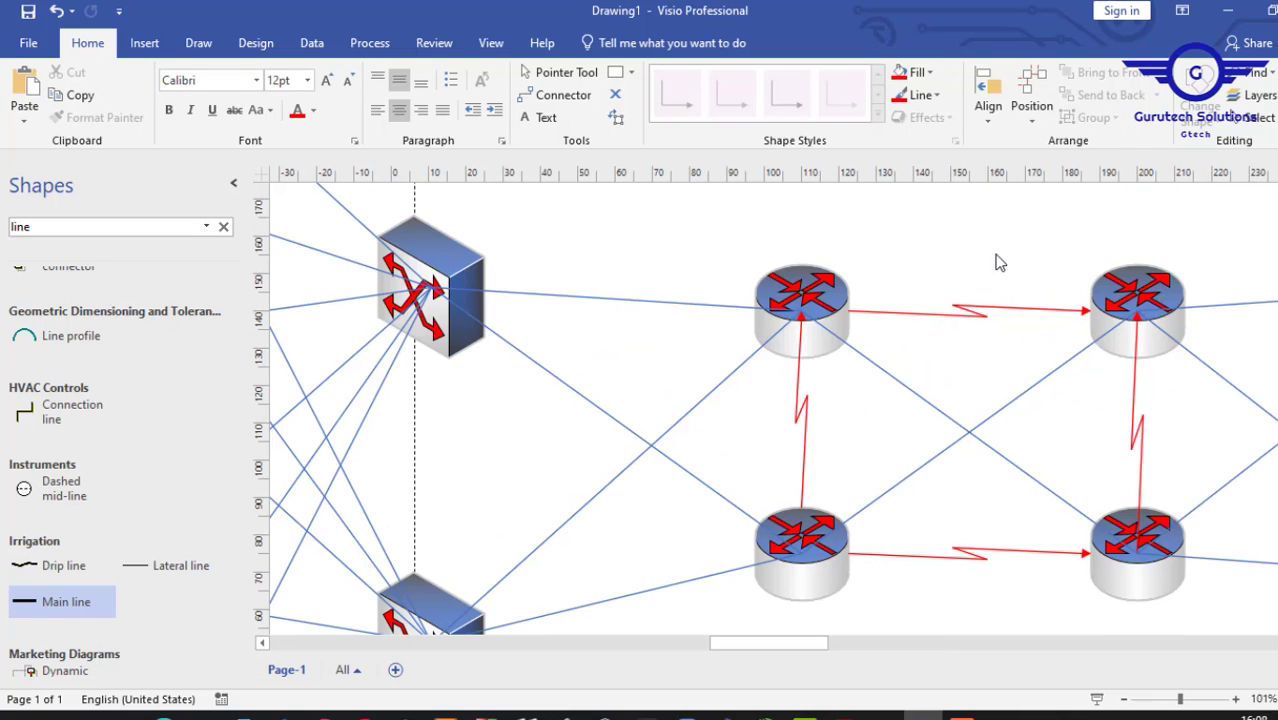
pyautogui.doubleClick(818, 341)
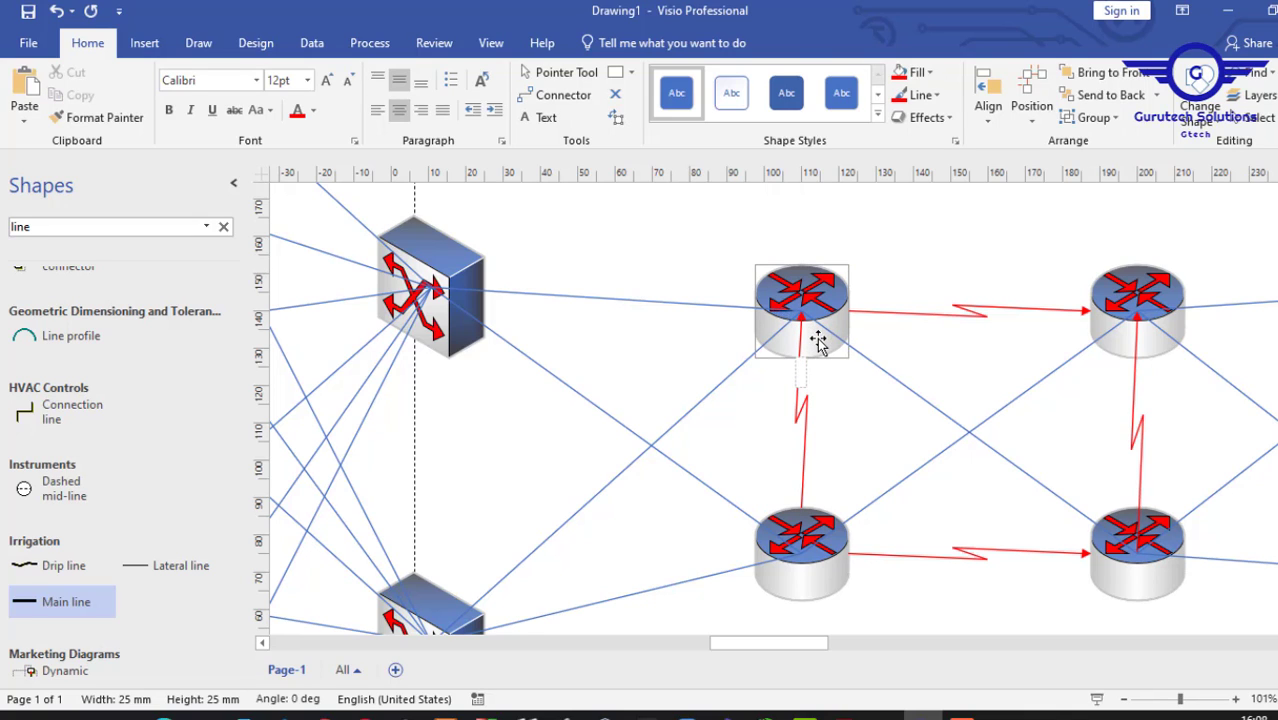
pyautogui.write('FLOOR1-Router')
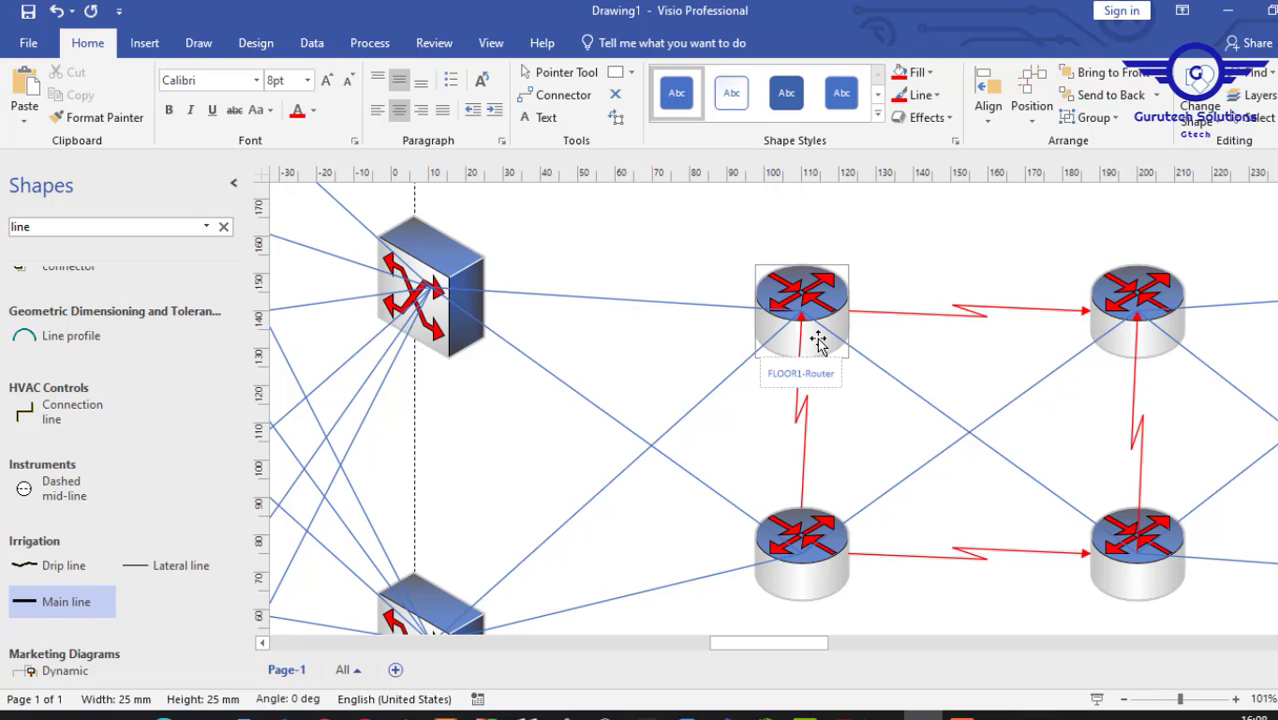
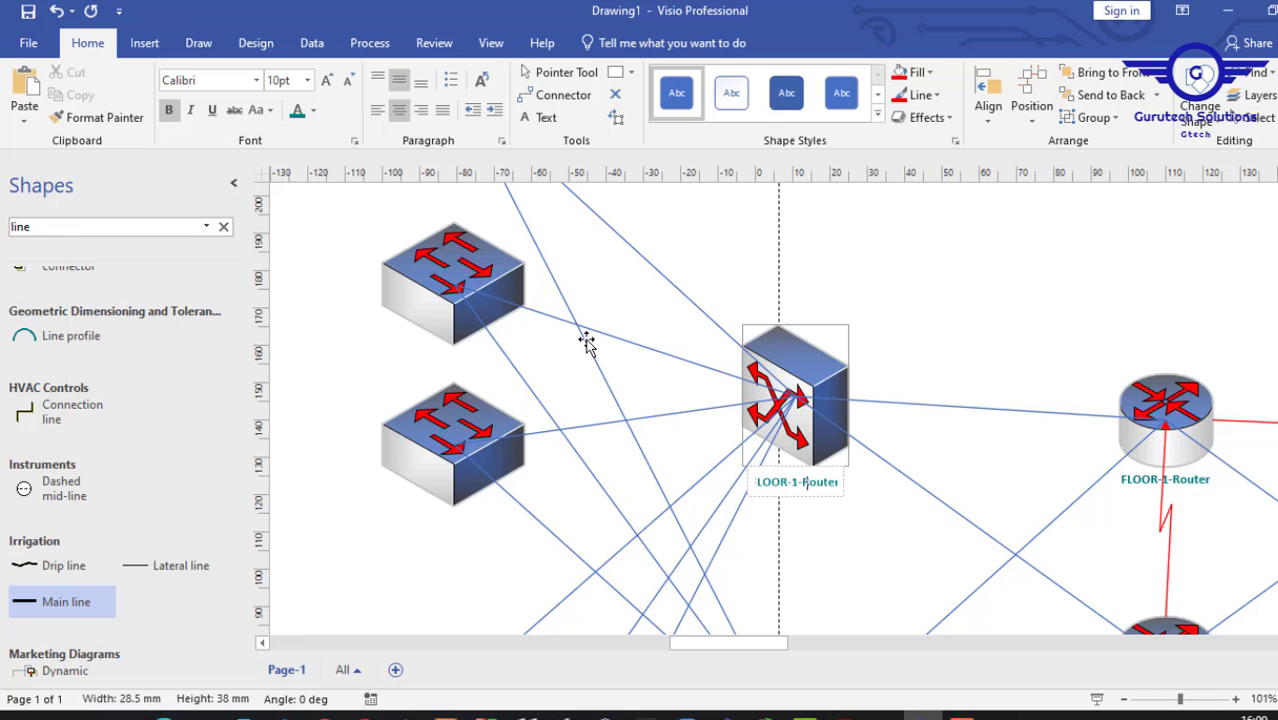
# - Change the upper left multilayer switch's label to FLOOR-1-L3SW and copy the label text for reuse
pyautogui.press('Delete')
pyautogui.press('Delete')
pyautogui.press('Delete')
pyautogui.press('Delete')
pyautogui.press('Delete')
pyautogui.press('Delete')
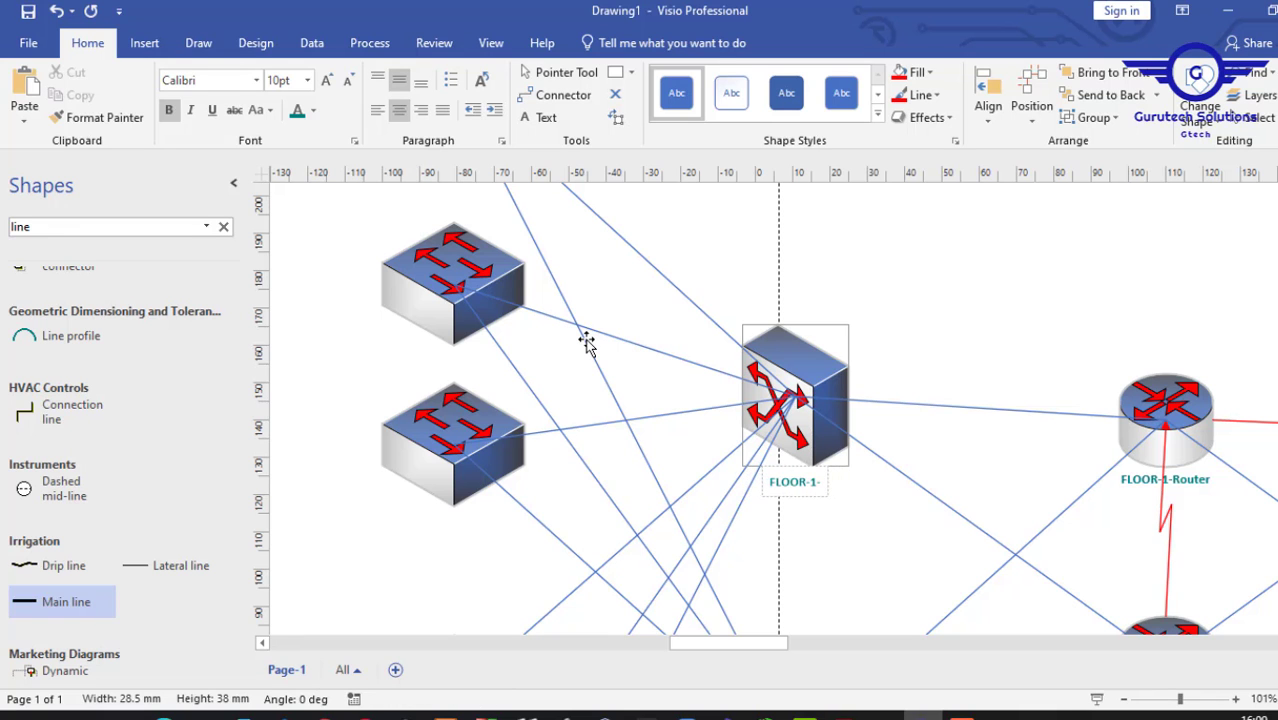
pyautogui.write('L')
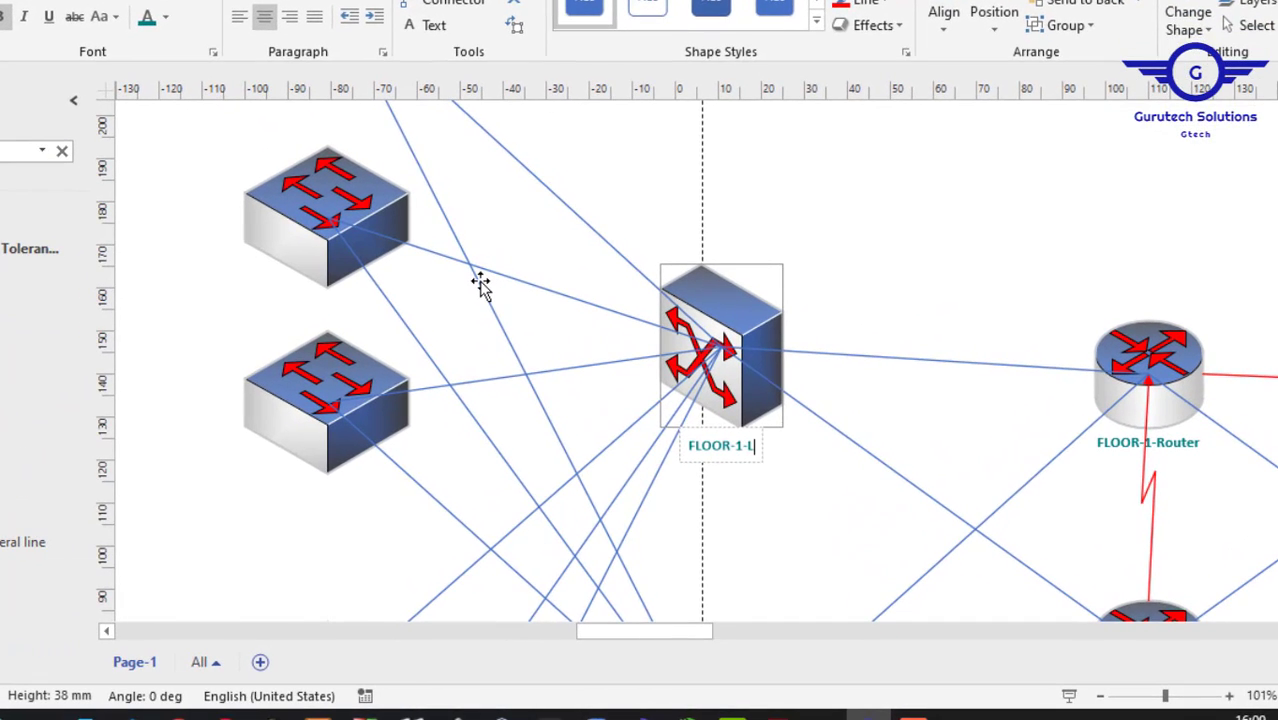
pyautogui.write('3SW')
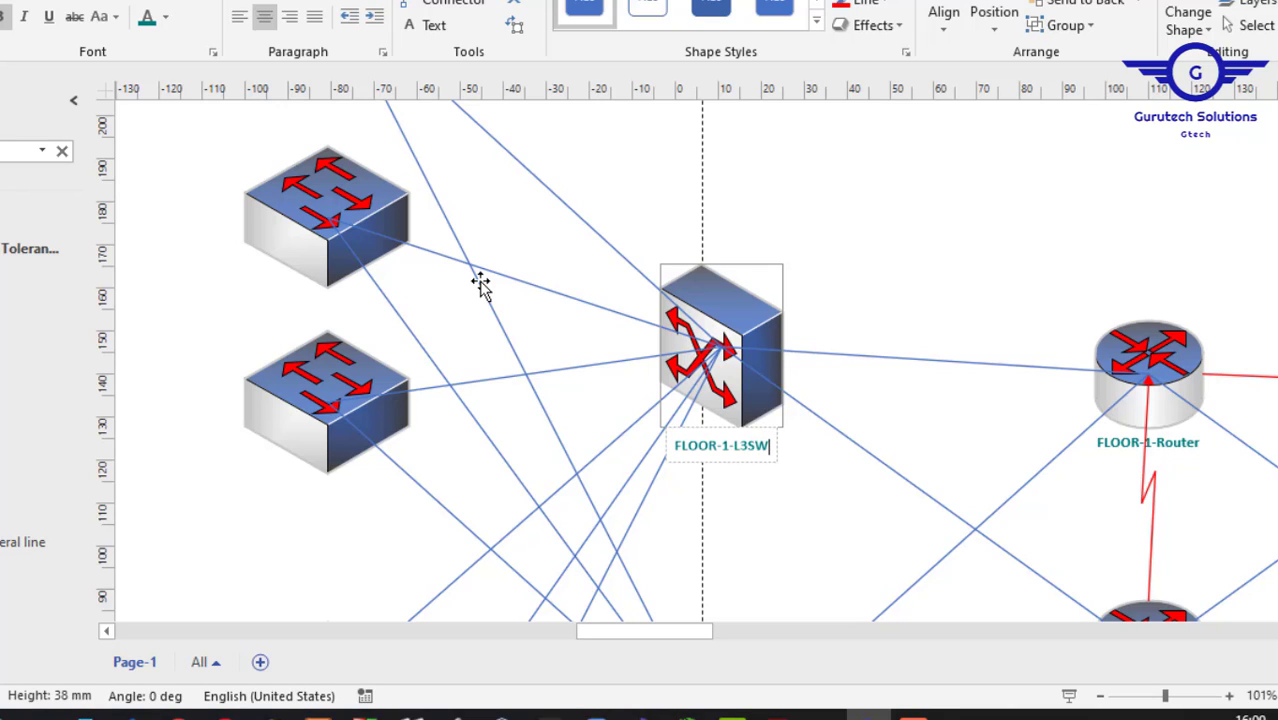
pyautogui.hotkey('ctrl', 'a')
pyautogui.hotkey('ctrl', 'c')
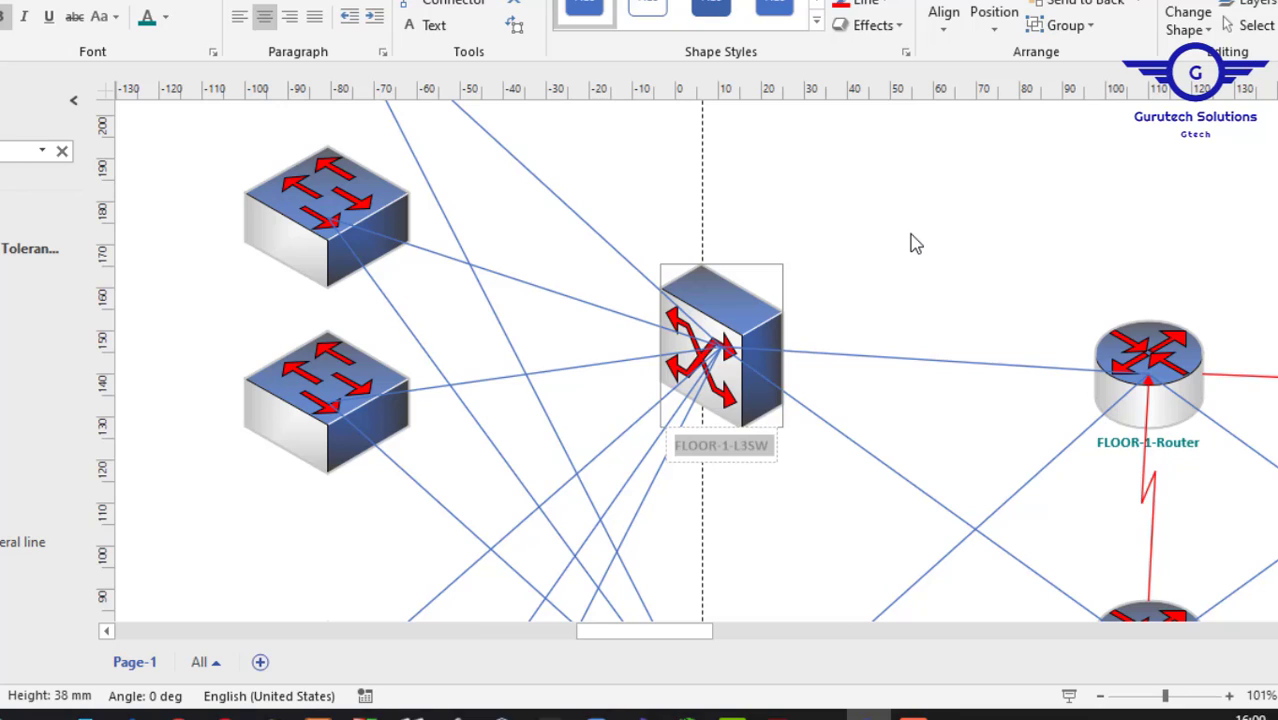
pyautogui.press('BackSpace')
pyautogui.hotkey('ctrl', 'z')
pyautogui.click(810, 492)
# - Label the lower left multilayer switch FLOOR-2-L3SW, reusing the copied label text
pyautogui.scroll(-10, 754, 337)
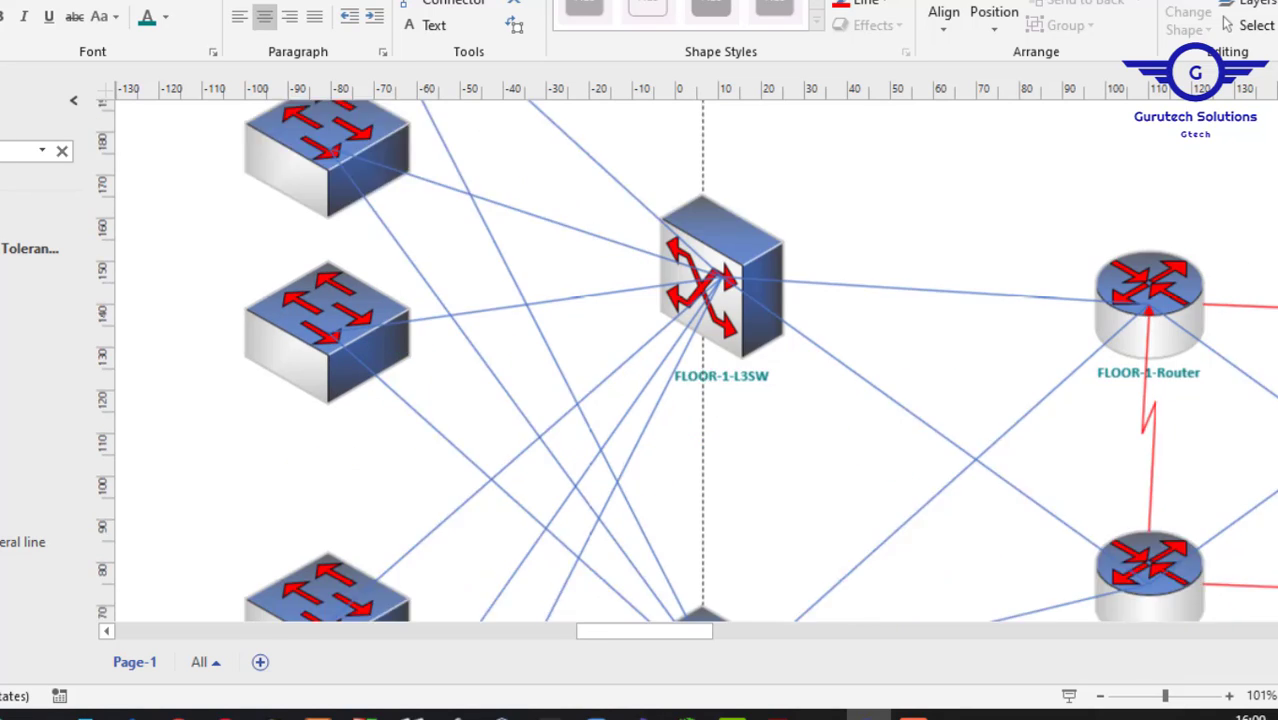
pyautogui.doubleClick(754, 337)
pyautogui.hotkey('ctrl', 'v')
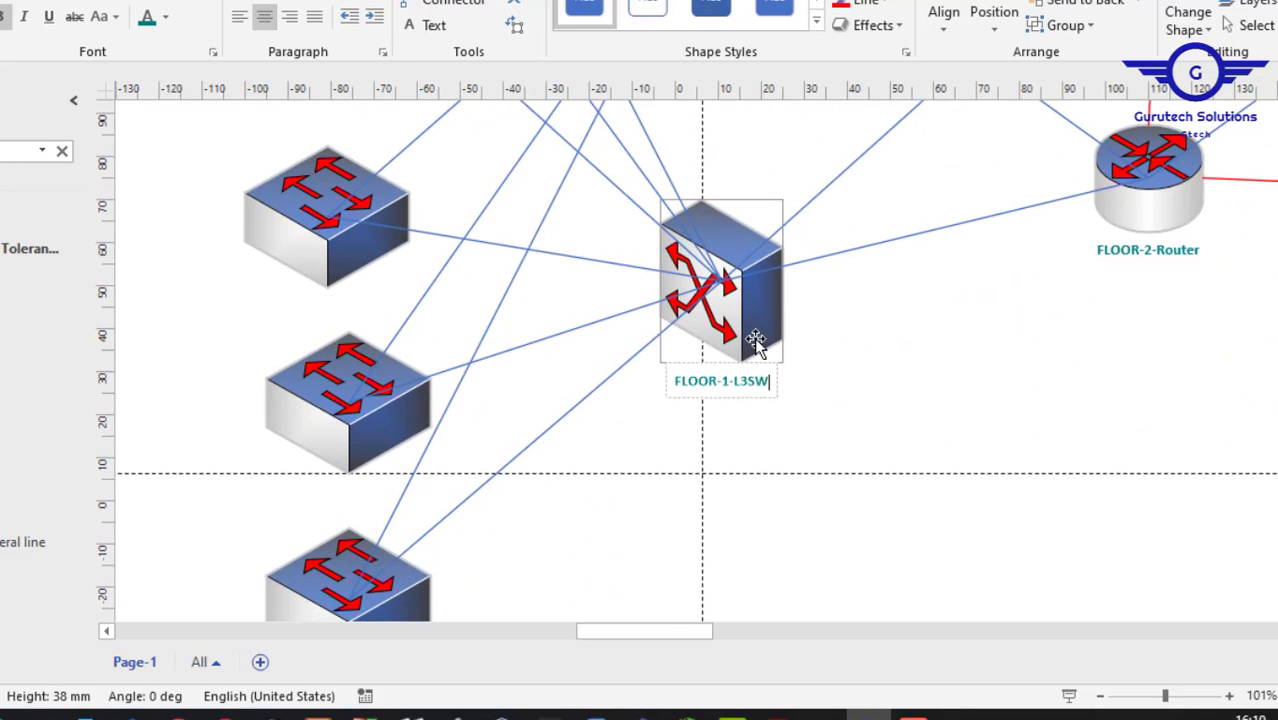
pyautogui.press('Left')
pyautogui.press('Left')
pyautogui.press('Left')
pyautogui.press('Left')
pyautogui.press('Left')
pyautogui.press('BackSpace')
pyautogui.write('2')
# - Label the lower right multilayer switch FLOOR-4-L3SW from the copied text
pyautogui.moveTo(705, 629); pyautogui.dragTo(826, 630)
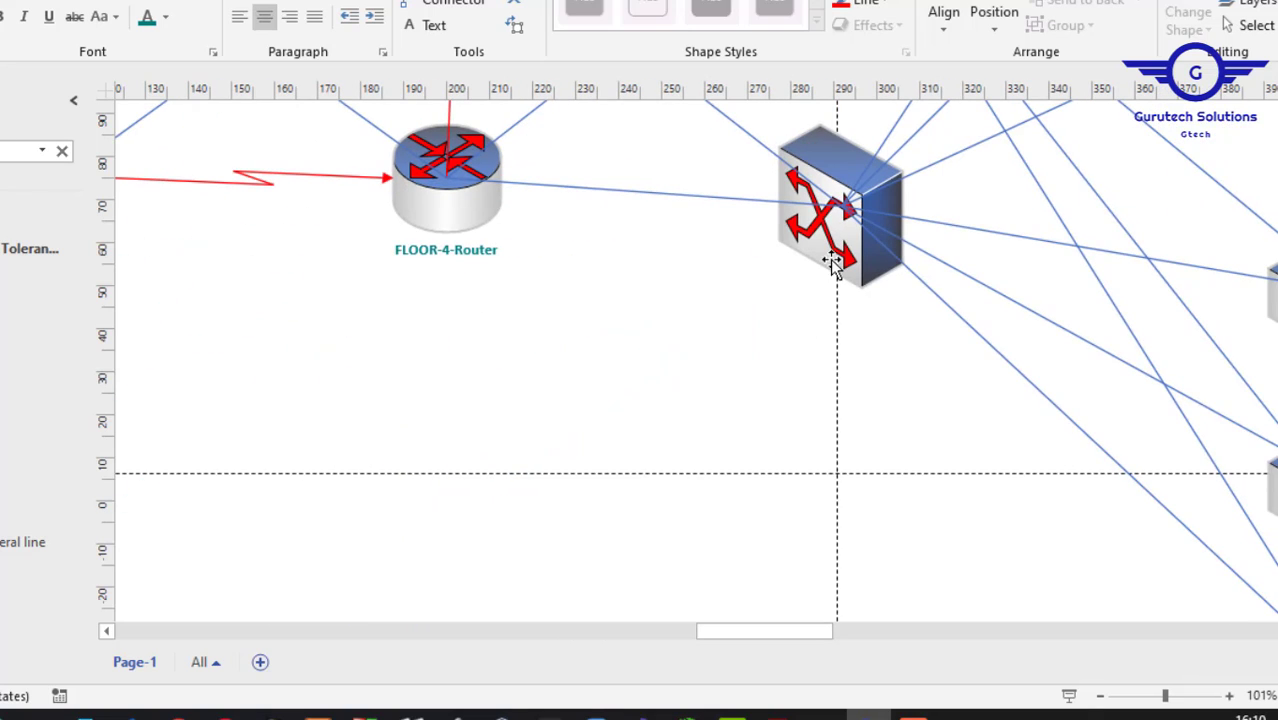
pyautogui.doubleClick(832, 262)
pyautogui.hotkey('ctrl', 'v')
pyautogui.press('Left')
pyautogui.press('Left')
pyautogui.press('Left')
pyautogui.press('Left')
pyautogui.press('Left')
pyautogui.press('BackSpace')
pyautogui.write('4')
# - Label the upper right multilayer switch FLOOR-3-L3SW from the copied text
pyautogui.scroll(10, 716, 373)
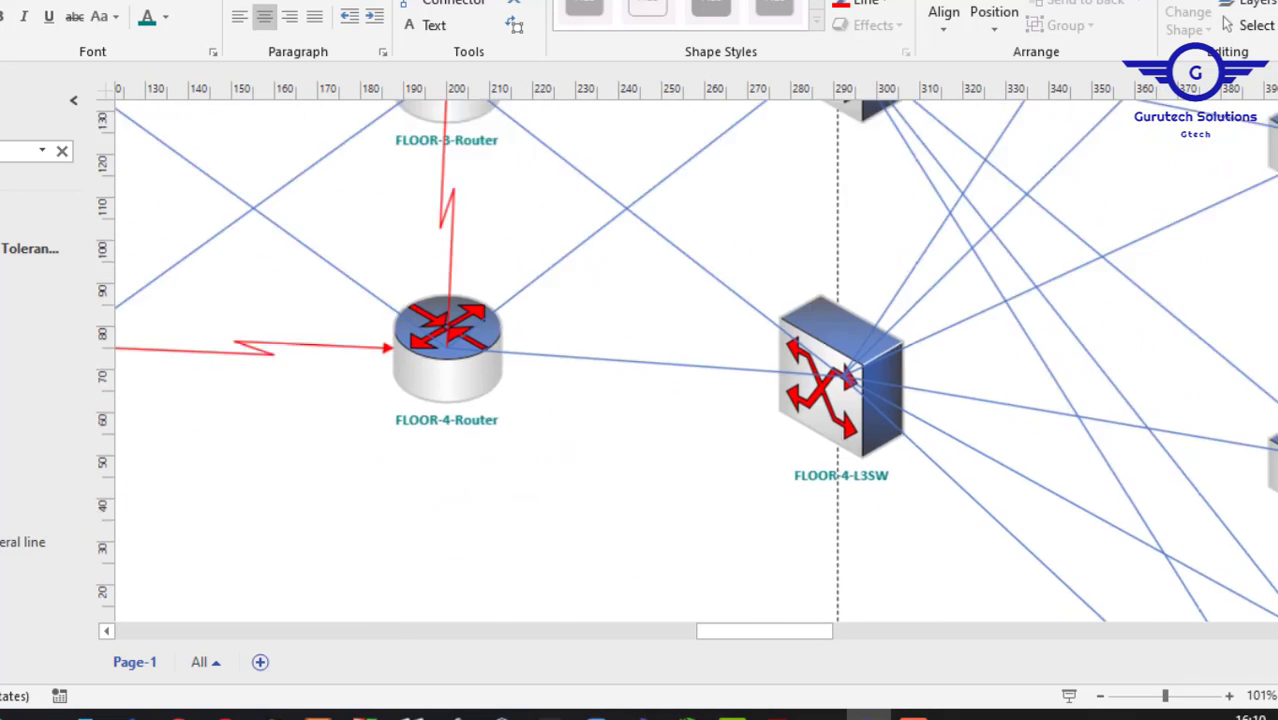
pyautogui.doubleClick(827, 383)
pyautogui.hotkey('ctrl', 'v')
pyautogui.press('Left')
pyautogui.press('Left')
pyautogui.press('Left')
pyautogui.press('Left')
pyautogui.press('Left')
pyautogui.press('BackSpace')
pyautogui.write('3')
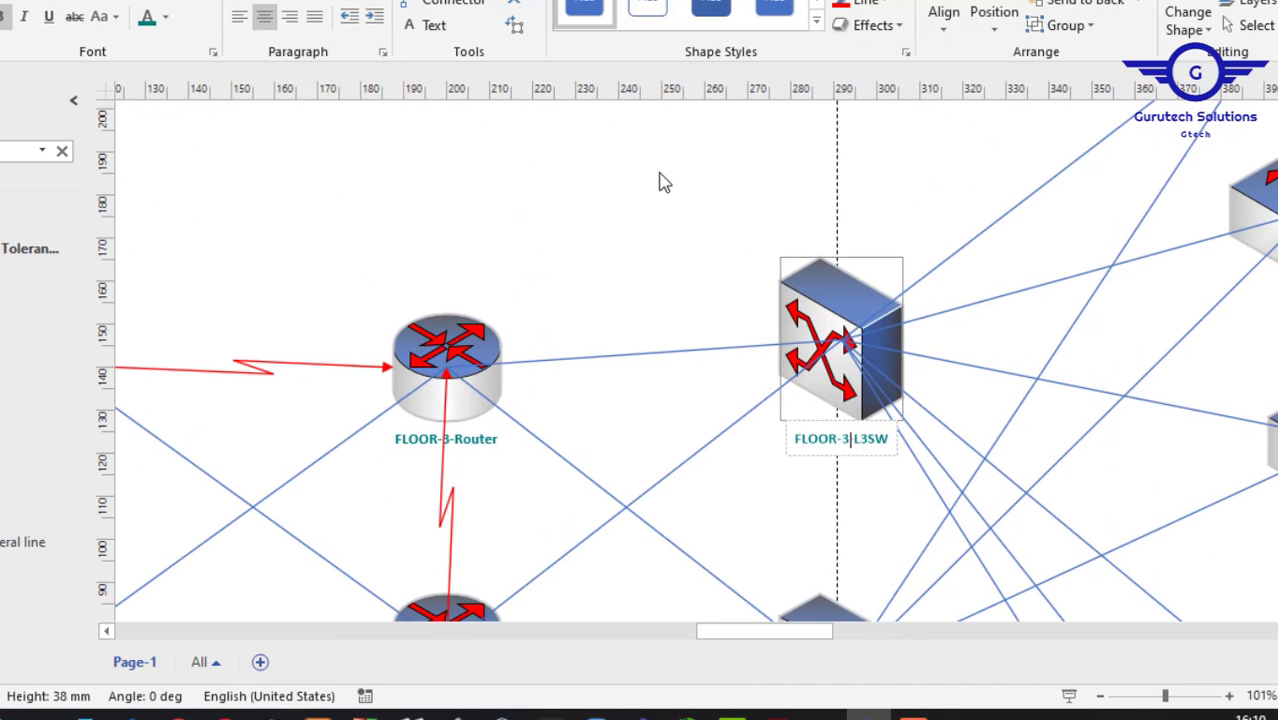
pyautogui.click(659, 180)
# - Zoom the drawing out to 64% and review the labelled routers and multilayer switches across to the left access switches
pyautogui.scroll(-10, 659, 250)
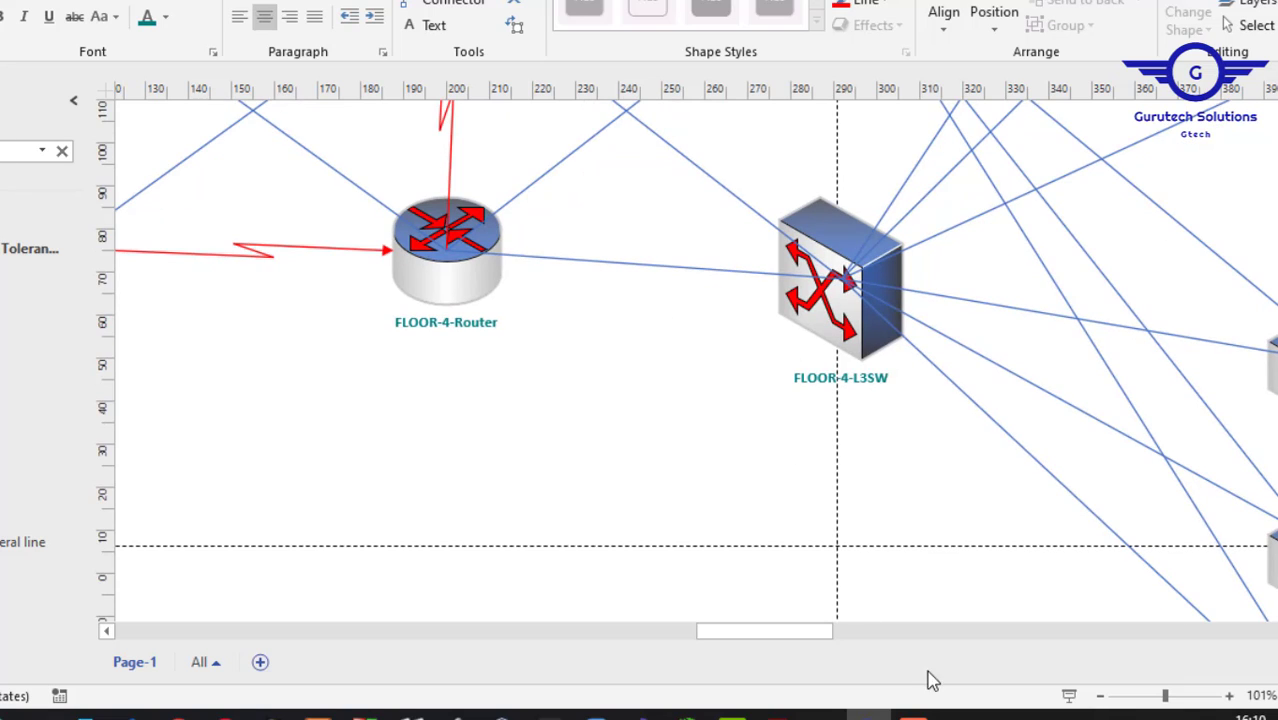
pyautogui.click(1100, 696)
pyautogui.click(1100, 696)
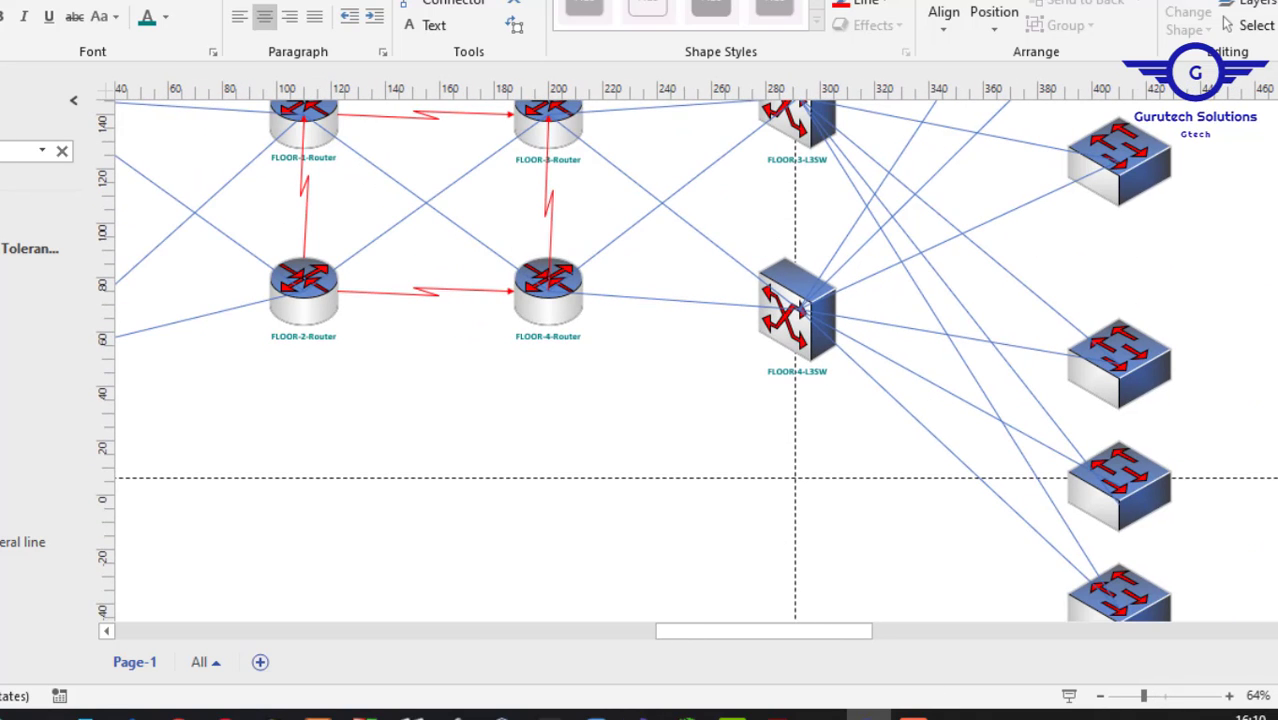
pyautogui.scroll(5, 690, 360)
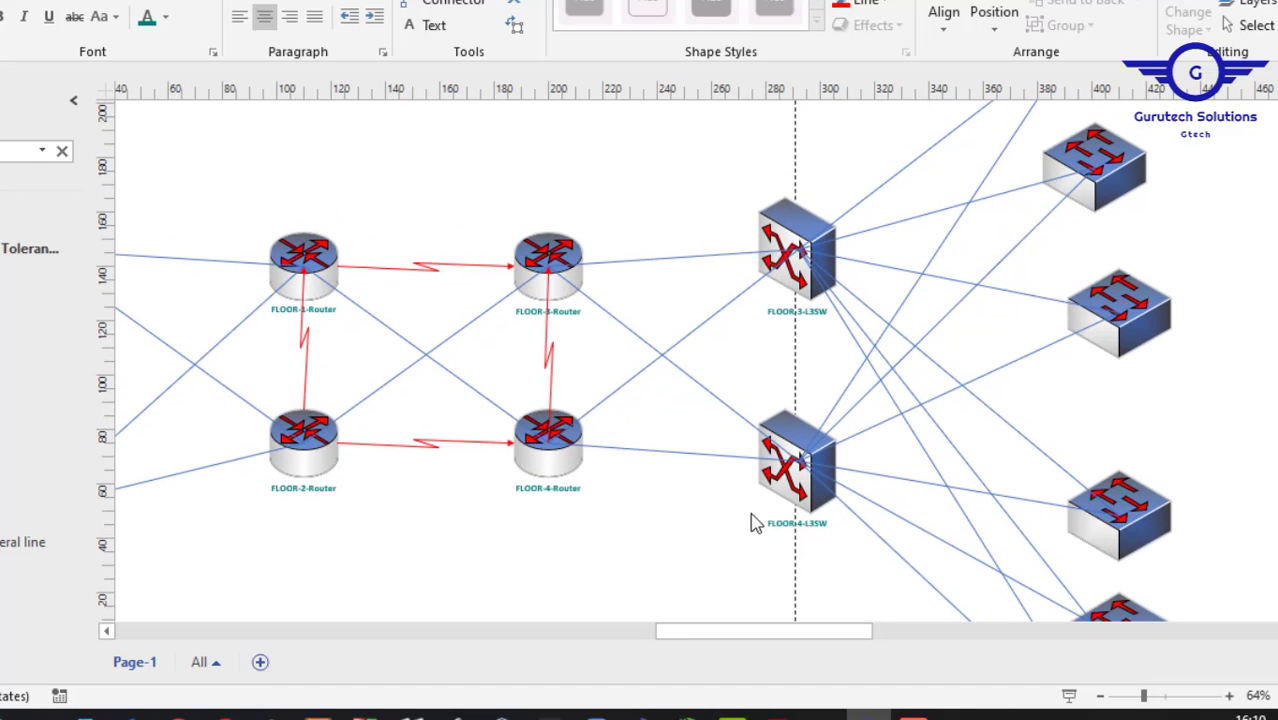
pyautogui.moveTo(752, 630); pyautogui.dragTo(664, 632)
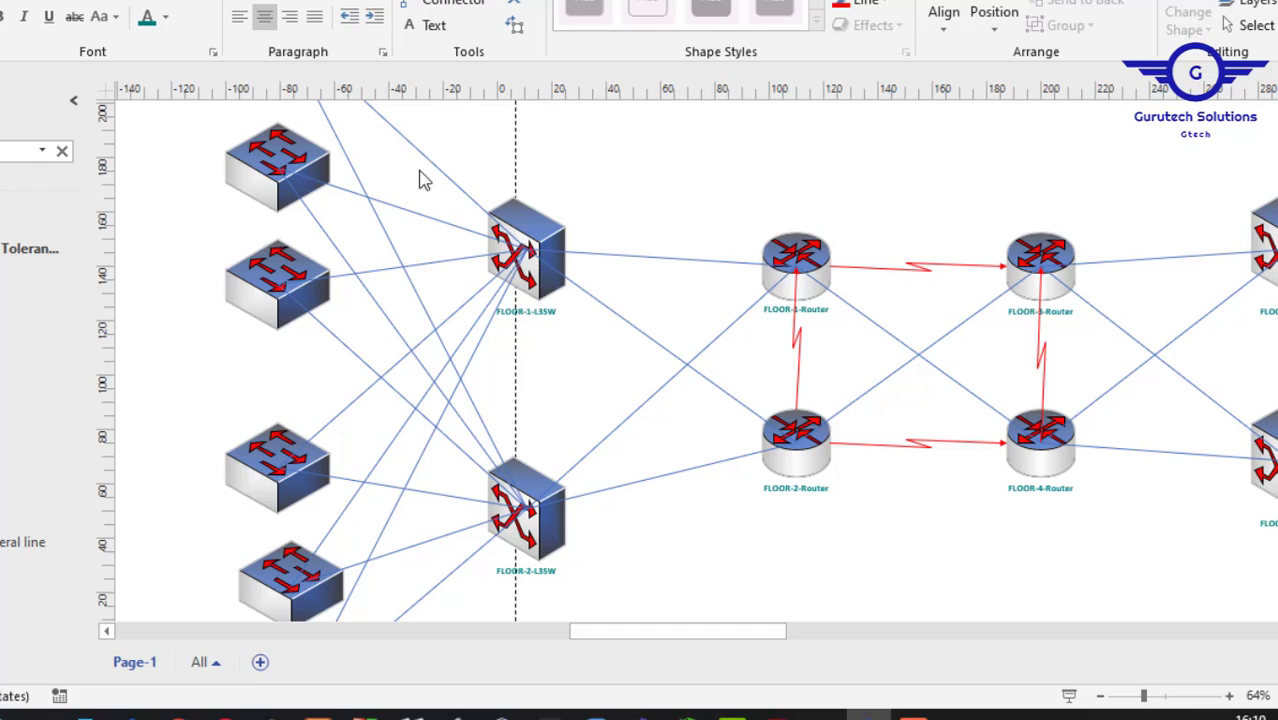
pyautogui.scroll(3, 686, 361)
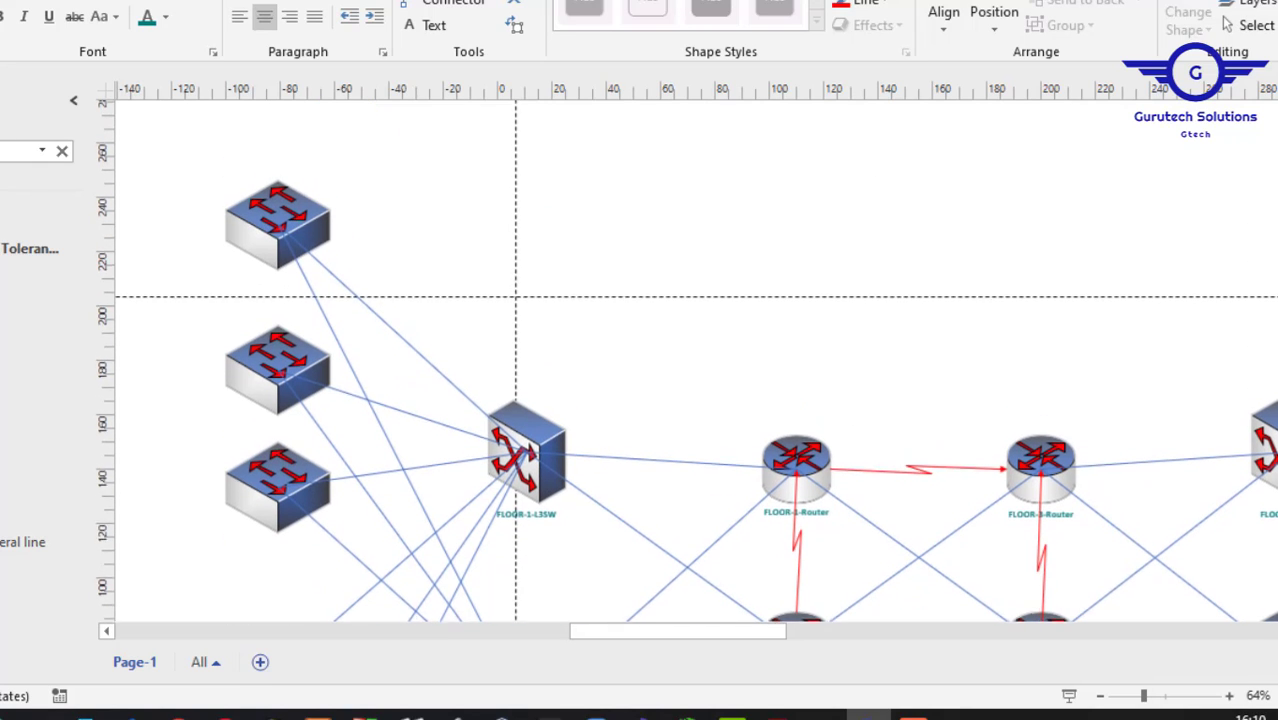
# - Label the uppermost access switch in the drawing's left column Management-sw
pyautogui.scroll(-1, 686, 361)
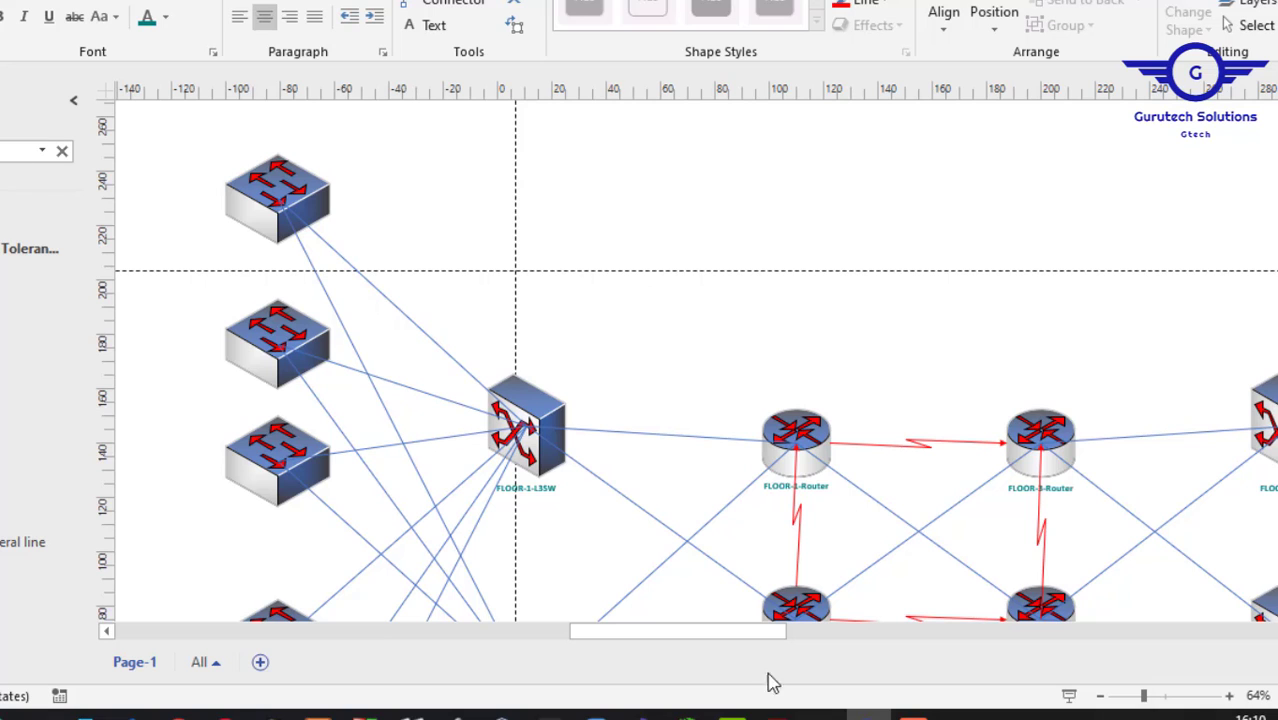
pyautogui.click(778, 714)
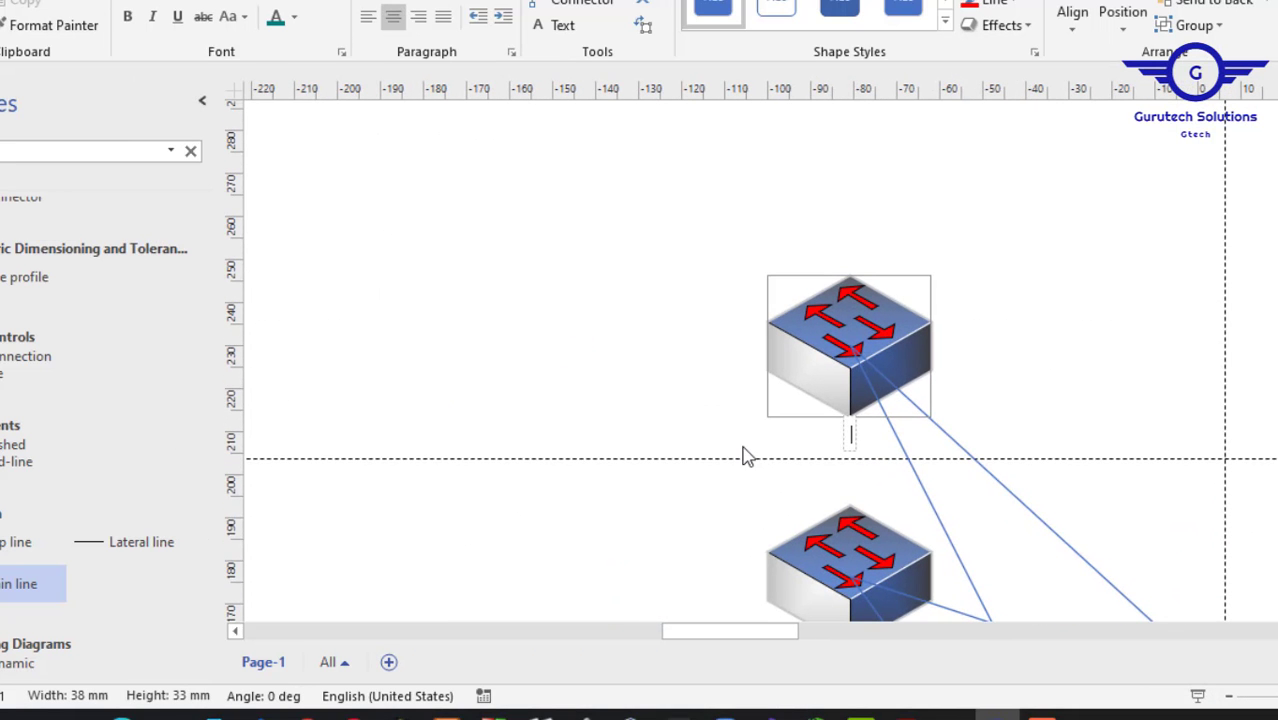
pyautogui.write('Mana')
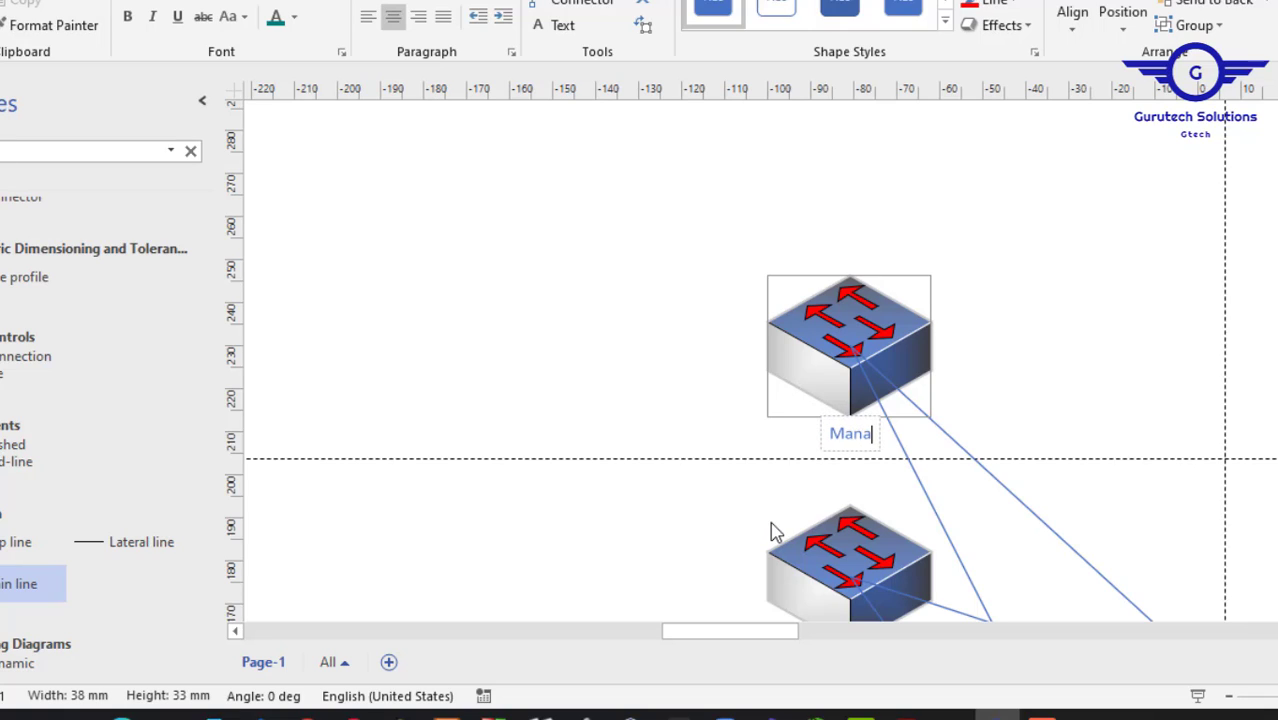
pyautogui.write('gement')
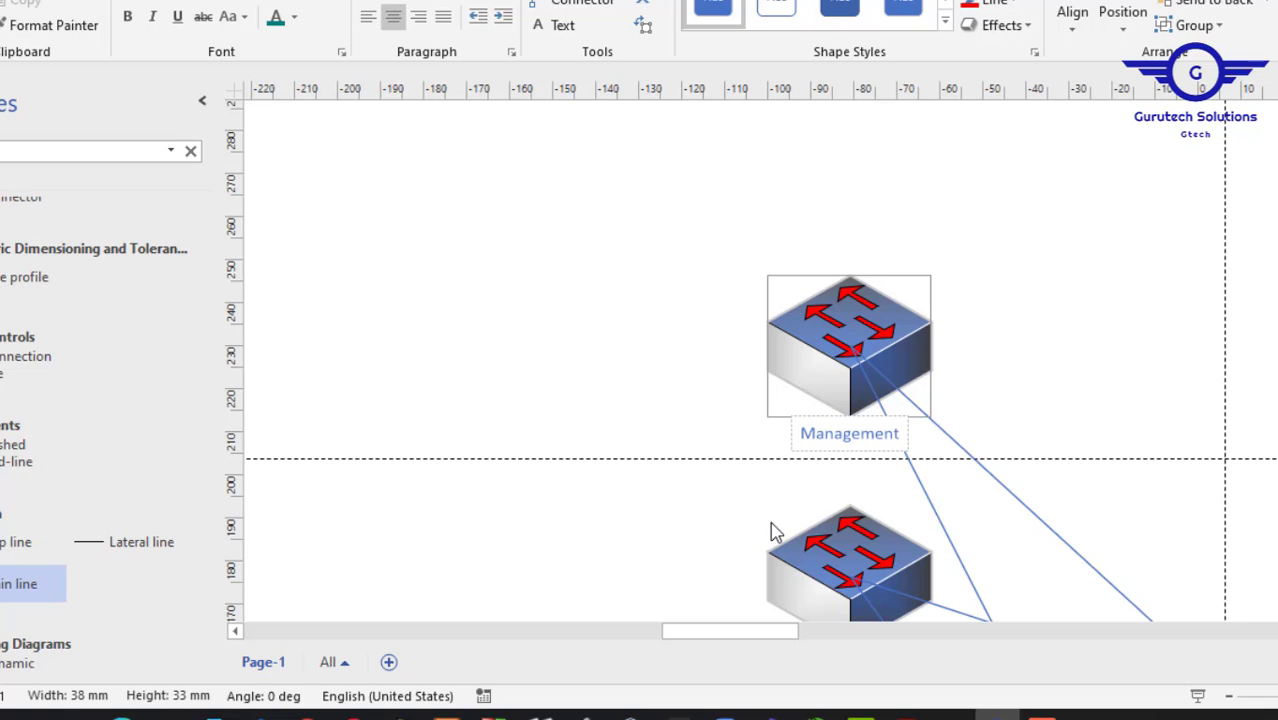
pyautogui.write('-sw')
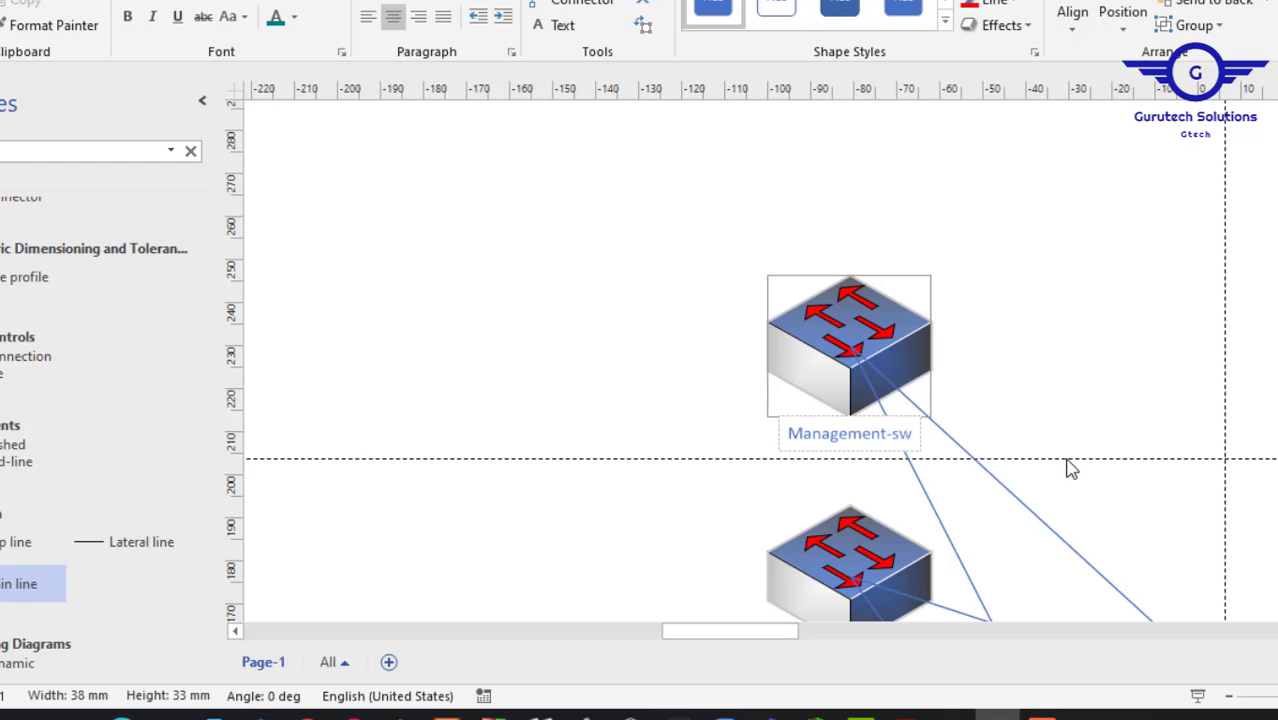
# - Label the second access switch in the left column, below Management-sw, as Research-sw
pyautogui.scroll(-5, 838, 297)
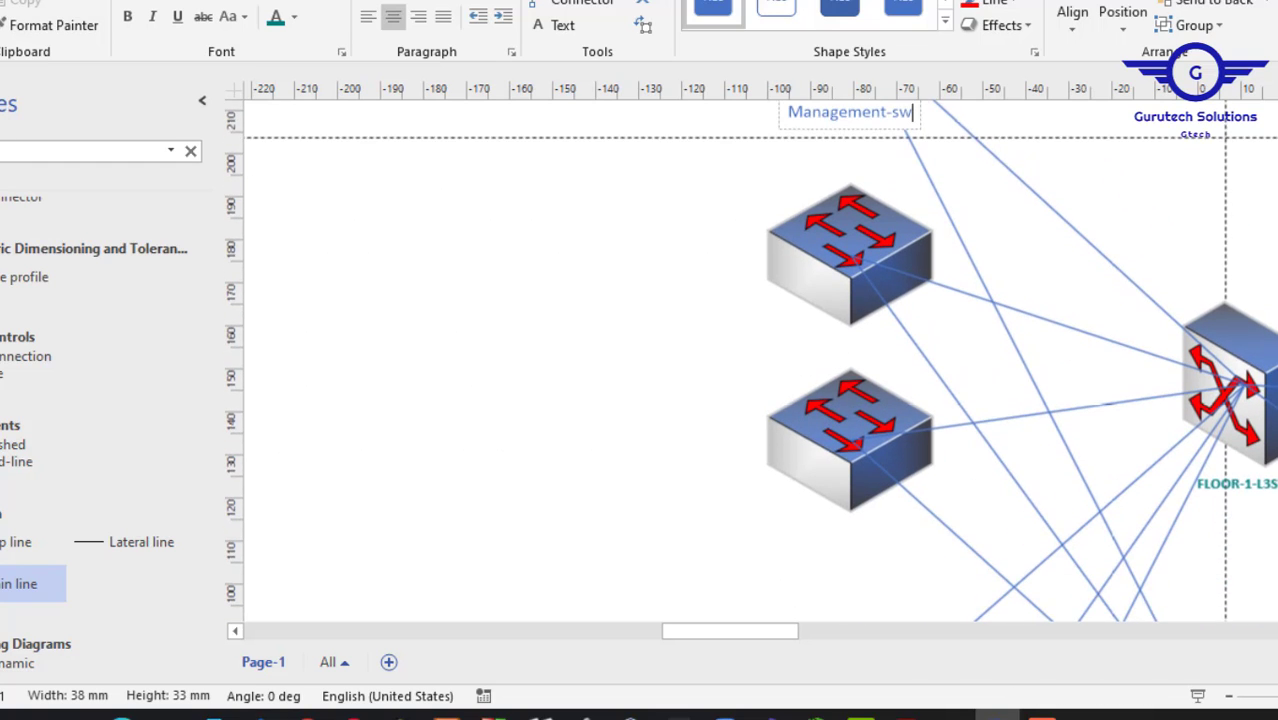
pyautogui.click(838, 297)
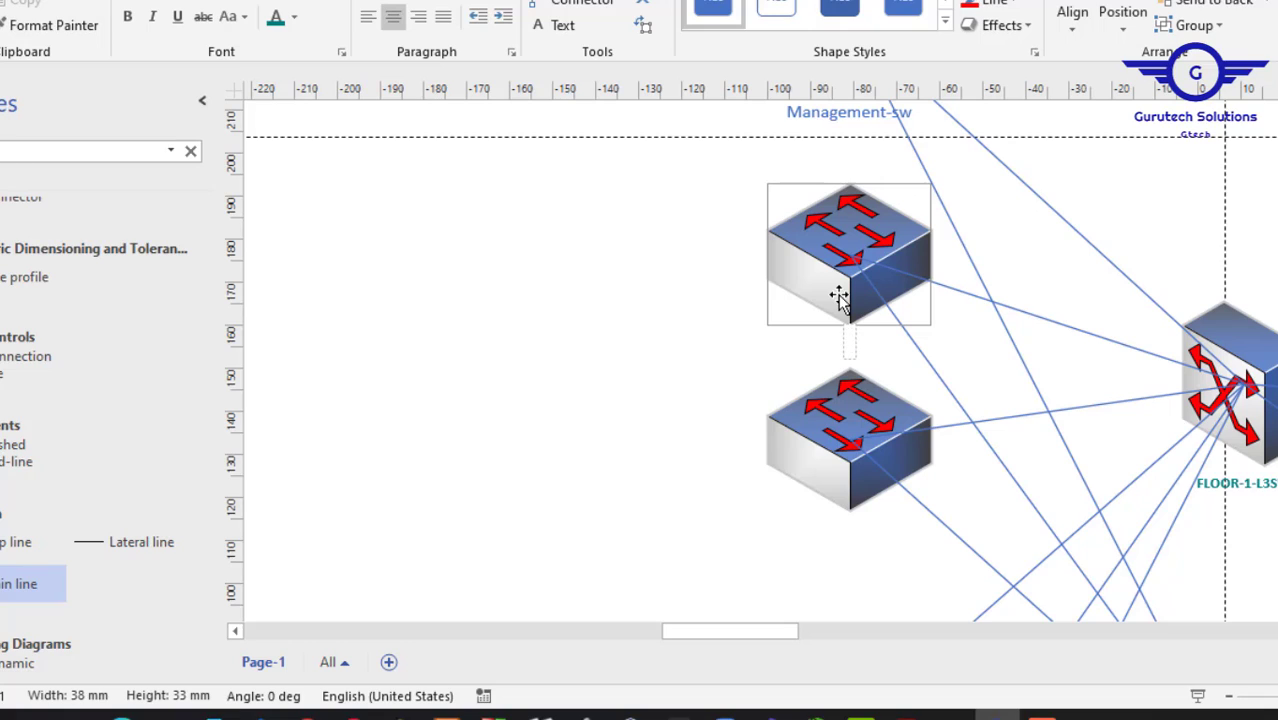
pyautogui.write('Research')
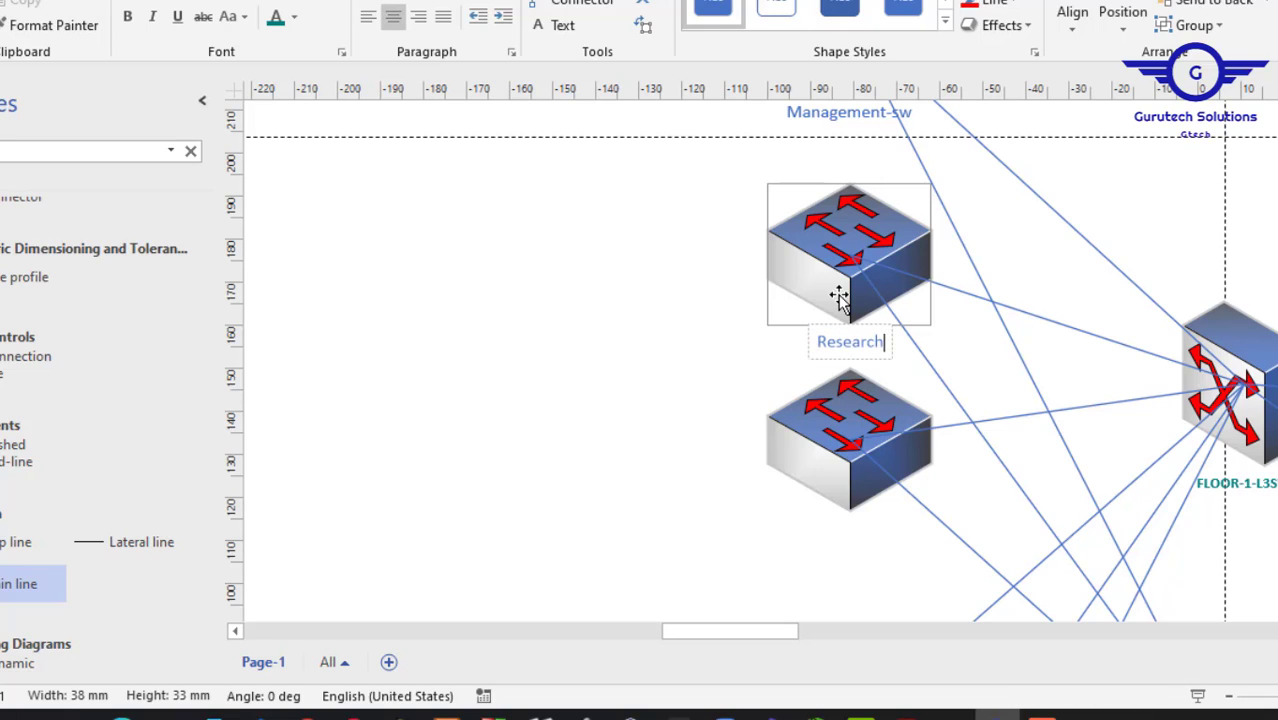
pyautogui.write('-sw')
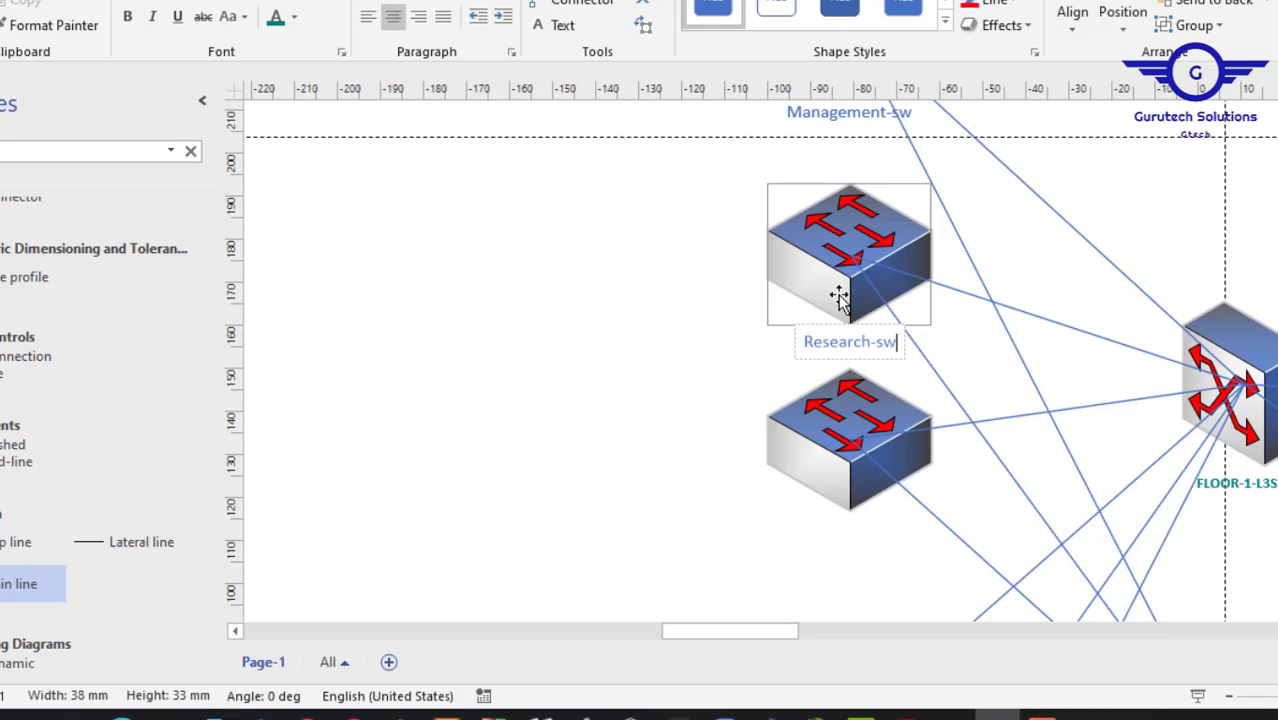
# - Label the third access switch in the left column HR-sw
pyautogui.scroll(-4, 827, 334)
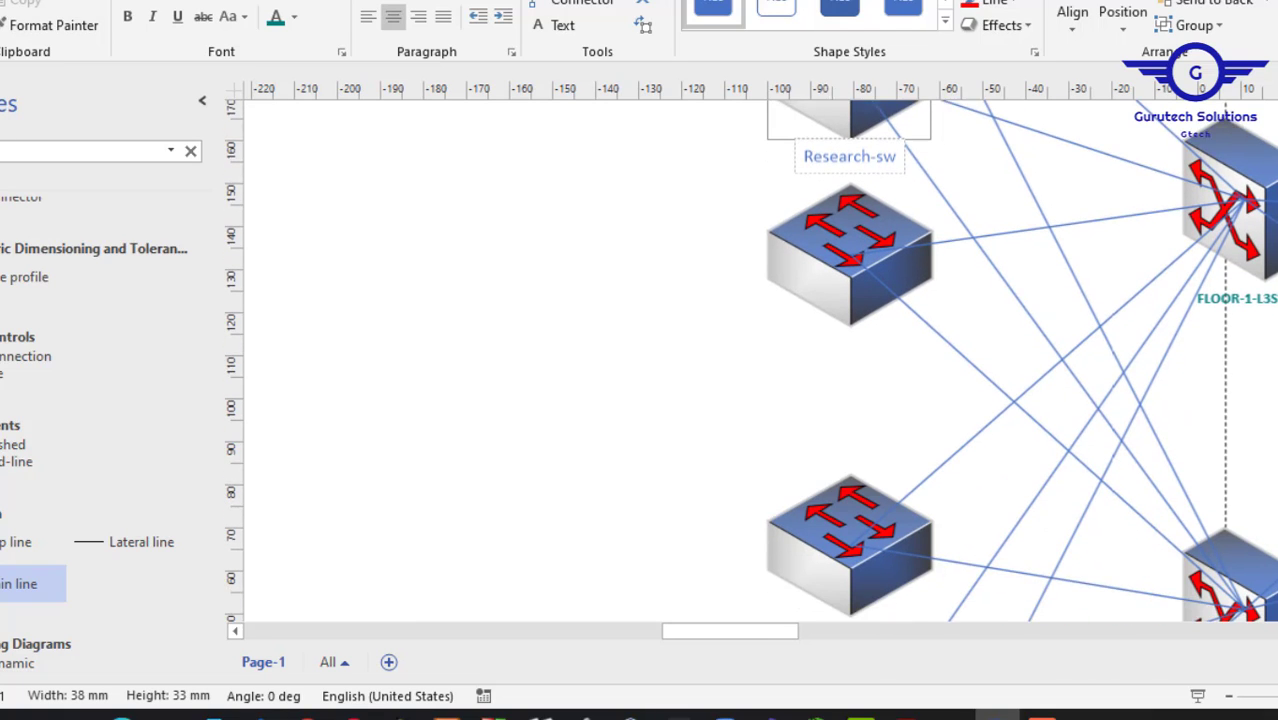
pyautogui.click(843, 303)
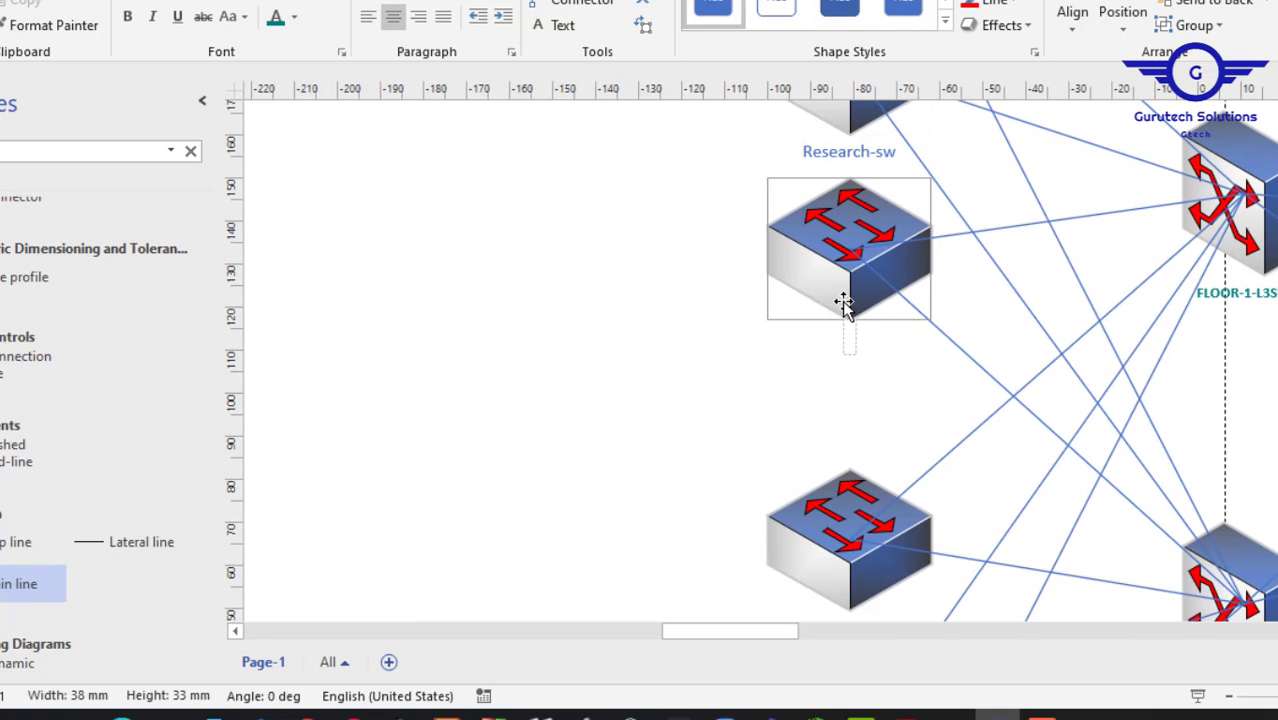
pyautogui.write('HR-sw')
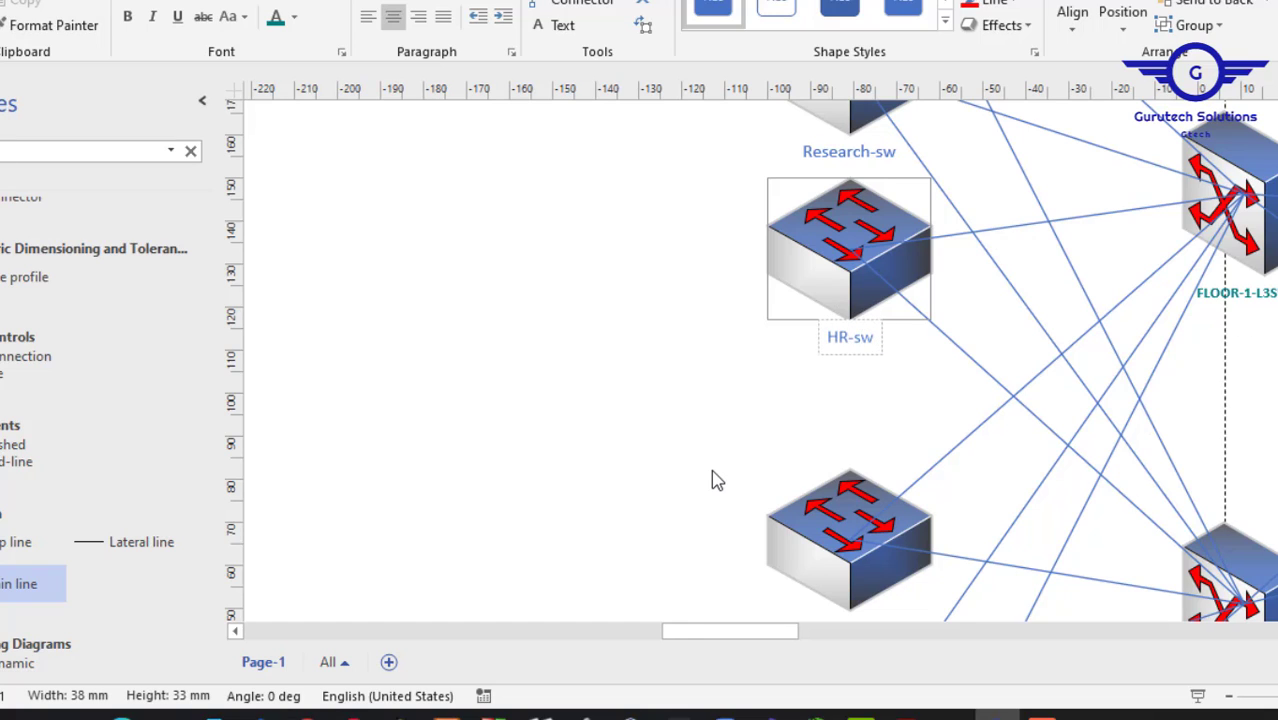
pyautogui.click(982, 392)
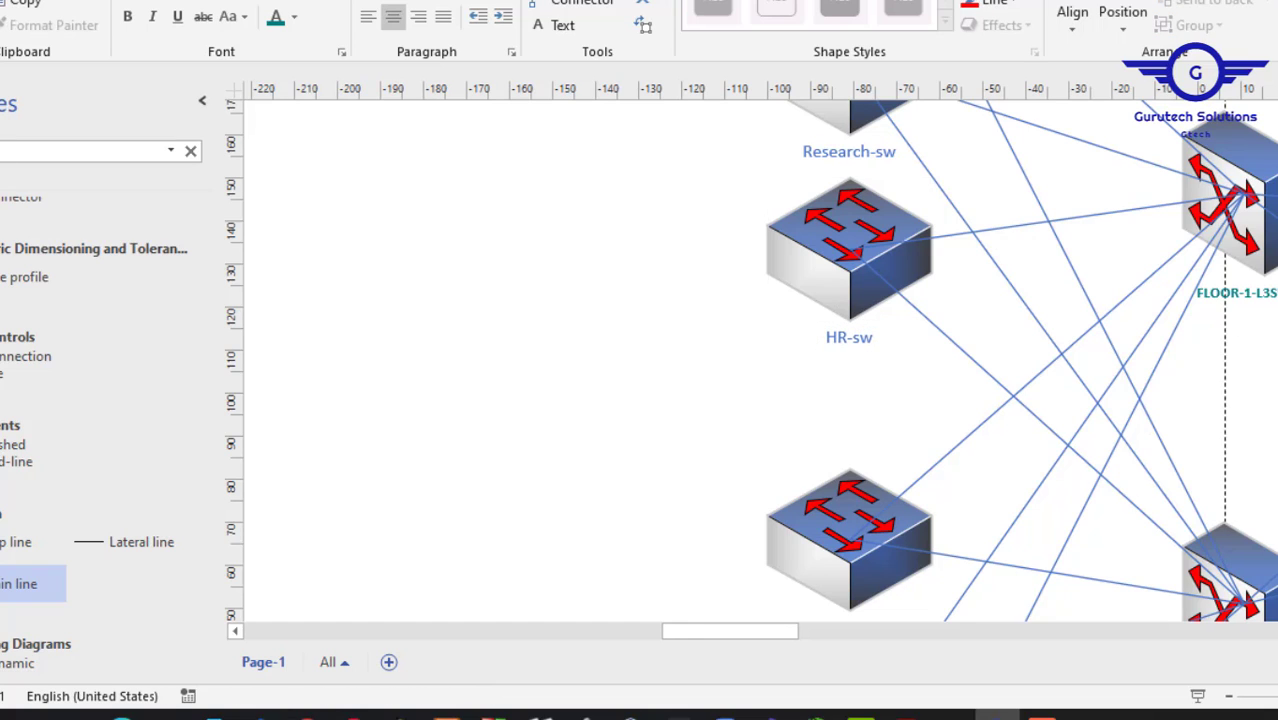
# - Check the second-floor departments in the project PDF and label the fourth left-column access switch Marketing-sw in Visio
pyautogui.scroll(7, 760, 360)
pyautogui.scroll(-11, 760, 360)
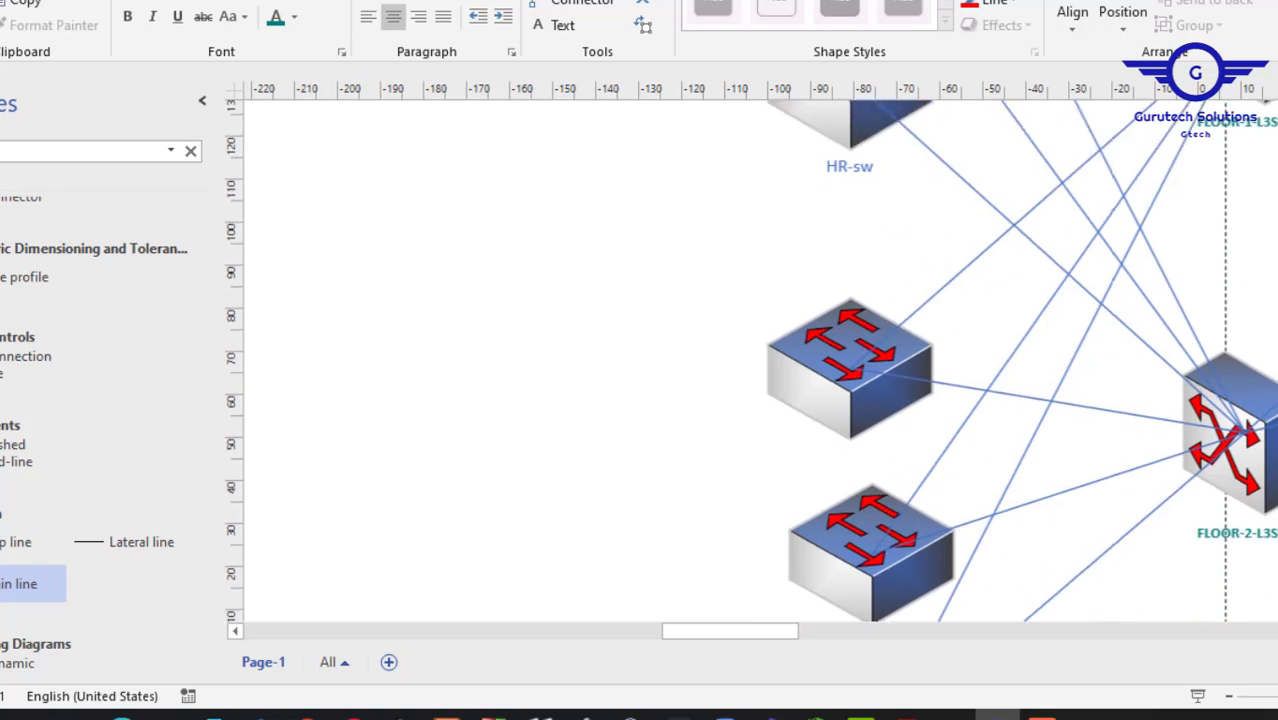
pyautogui.scroll(-4, 1074, 581)
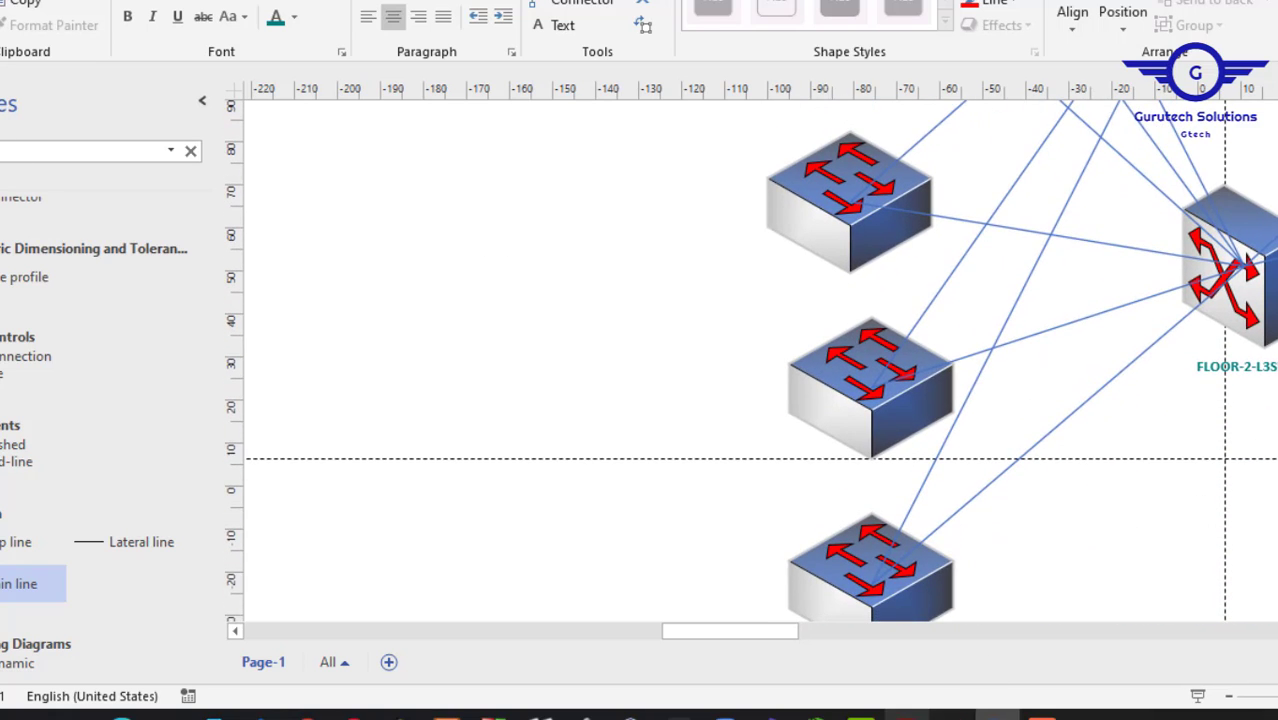
pyautogui.click(906, 716)
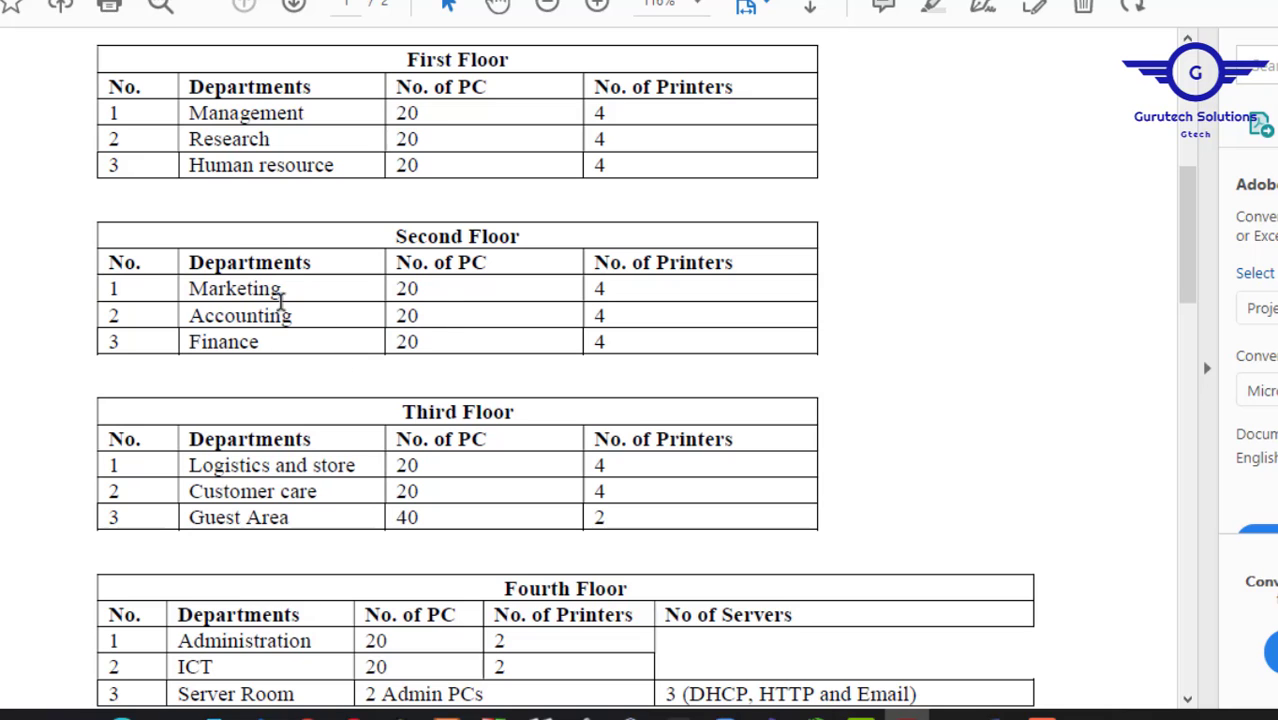
pyautogui.click(996, 716)
pyautogui.scroll(-2, 845, 240)
pyautogui.doubleClick(844, 199)
pyautogui.write('Marketing-sw')
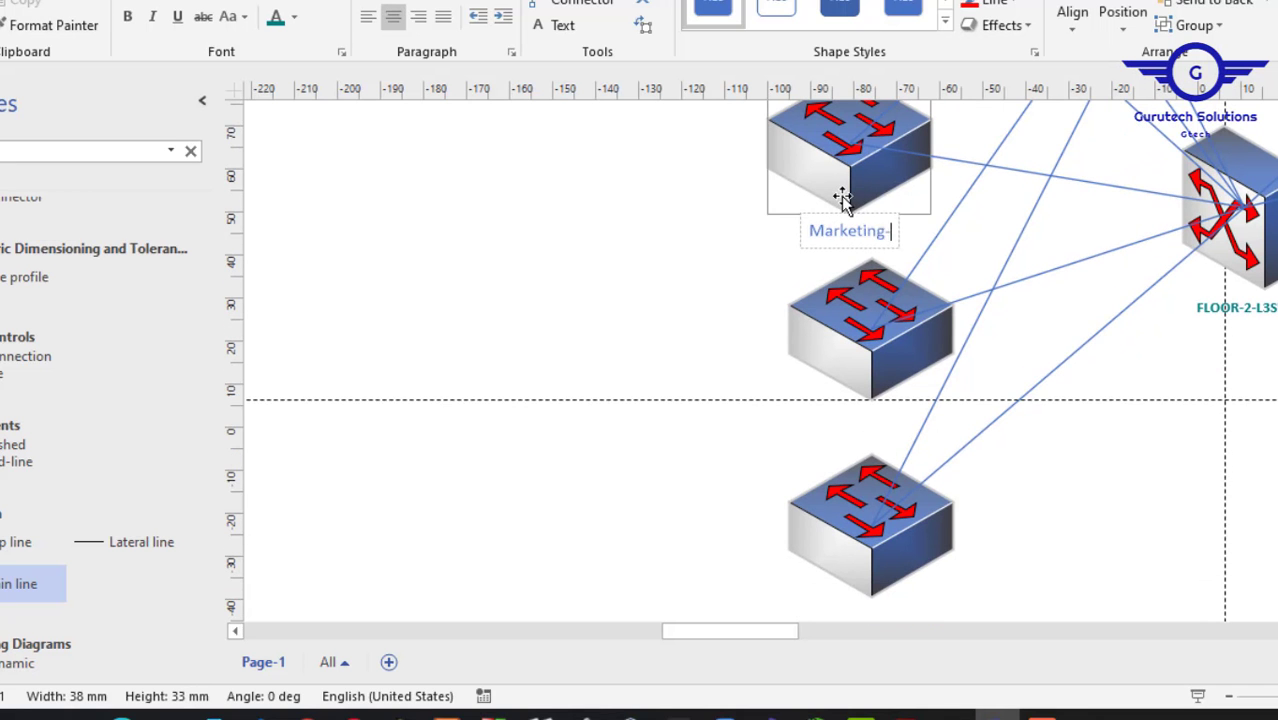
# - Label the last two left-column access switches Accounting-sw and Finance-sw, from upper to lower
pyautogui.doubleClick(875, 376)
pyautogui.write('Accounting-sw')
pyautogui.doubleClick(874, 580)
pyautogui.write('Finance-sw')
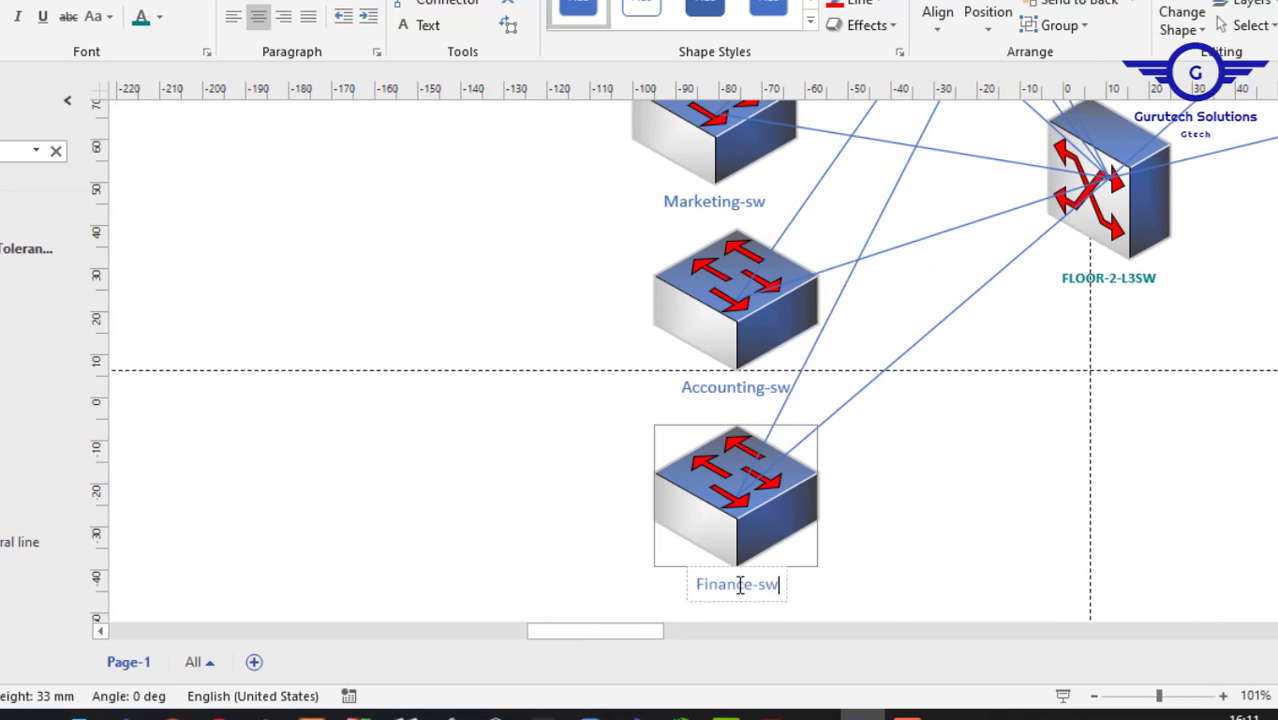
pyautogui.click(815, 607)
# - Label the two uppermost access switches in the drawing's right column Logistic-sw and Customer-sw
pyautogui.moveTo(765, 633); pyautogui.dragTo(826, 653)
pyautogui.moveTo(690, 652); pyautogui.dragTo(814, 650)
pyautogui.scroll(5, 1121, 337)
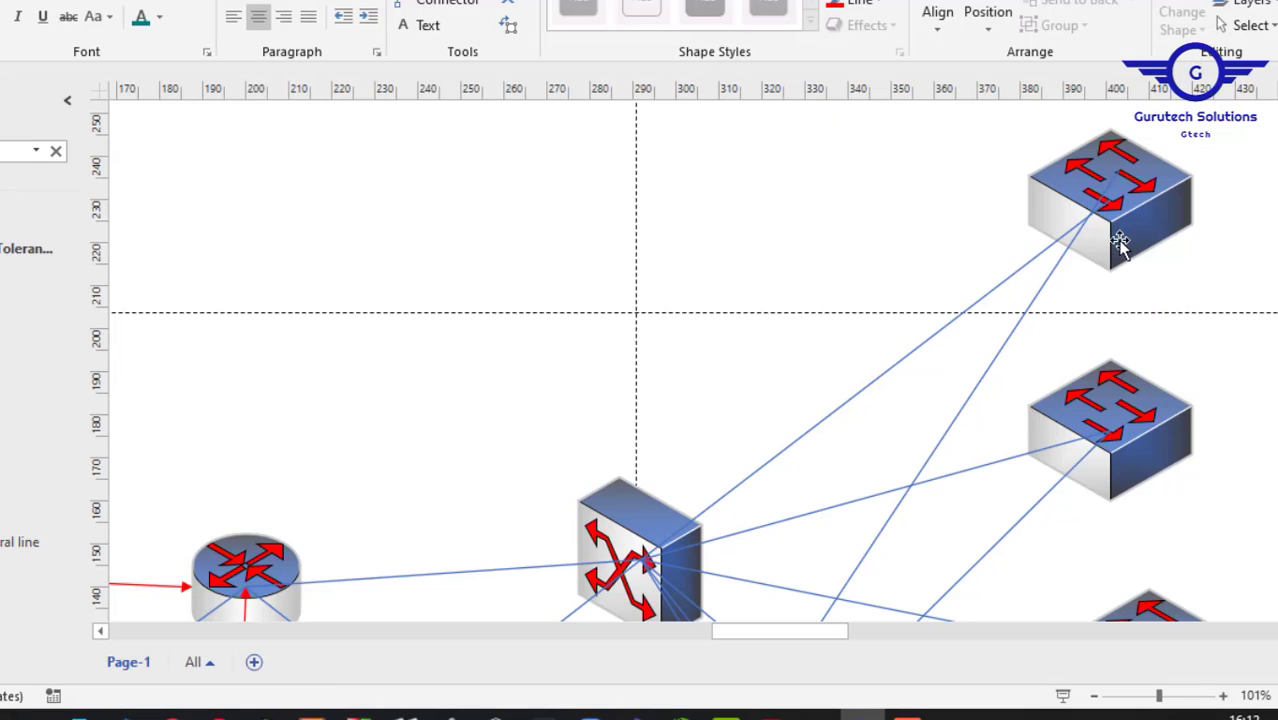
pyautogui.doubleClick(1120, 245)
pyautogui.write('Logistic-sw')
pyautogui.doubleClick(1121, 447)
pyautogui.write('Customer-sw')
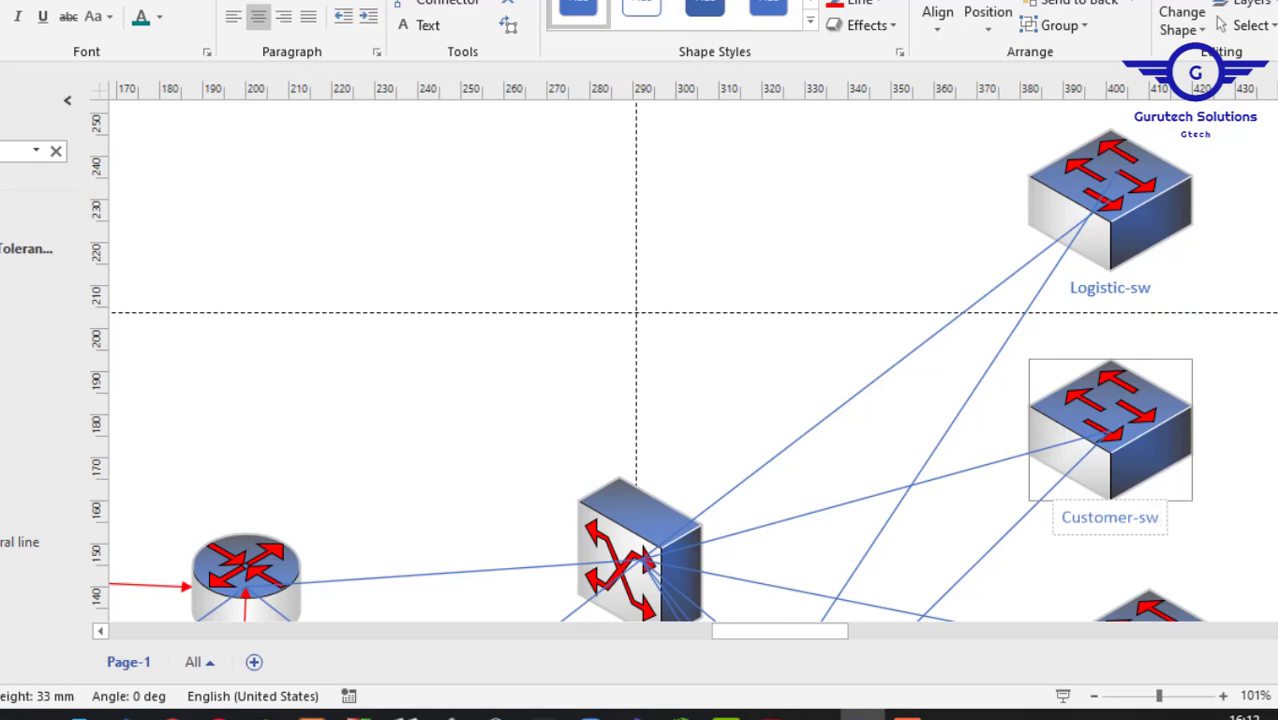
# - Label the third and fourth right-column access switches Guest-sw and Admin-sw
pyautogui.scroll(-3, 1153, 430)
pyautogui.doubleClick(1153, 430)
pyautogui.write('Guest-sw')
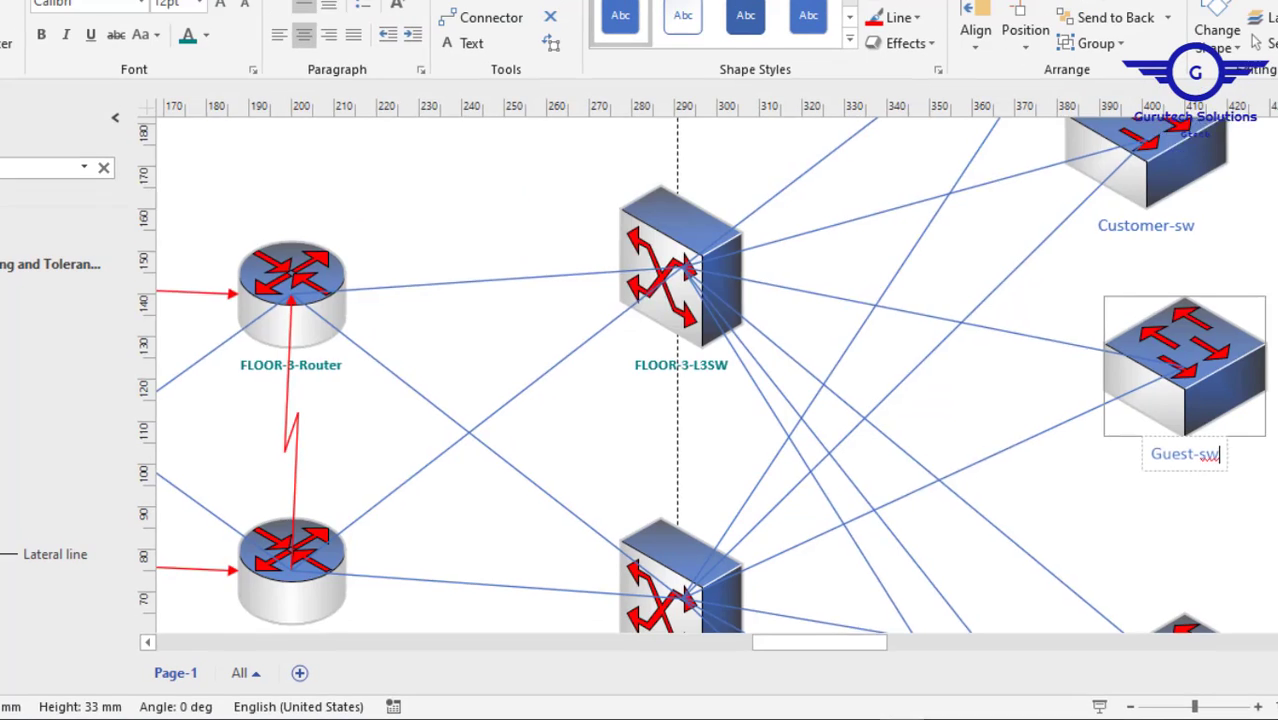
pyautogui.scroll(-3, 1177, 400)
pyautogui.doubleClick(1177, 400)
pyautogui.write('Admin-sw')
# - Label the last two right-column access switches ICT-sw and Server-sw, from upper to lower
pyautogui.scroll(-3, 1200, 350)
pyautogui.doubleClick(1208, 333)
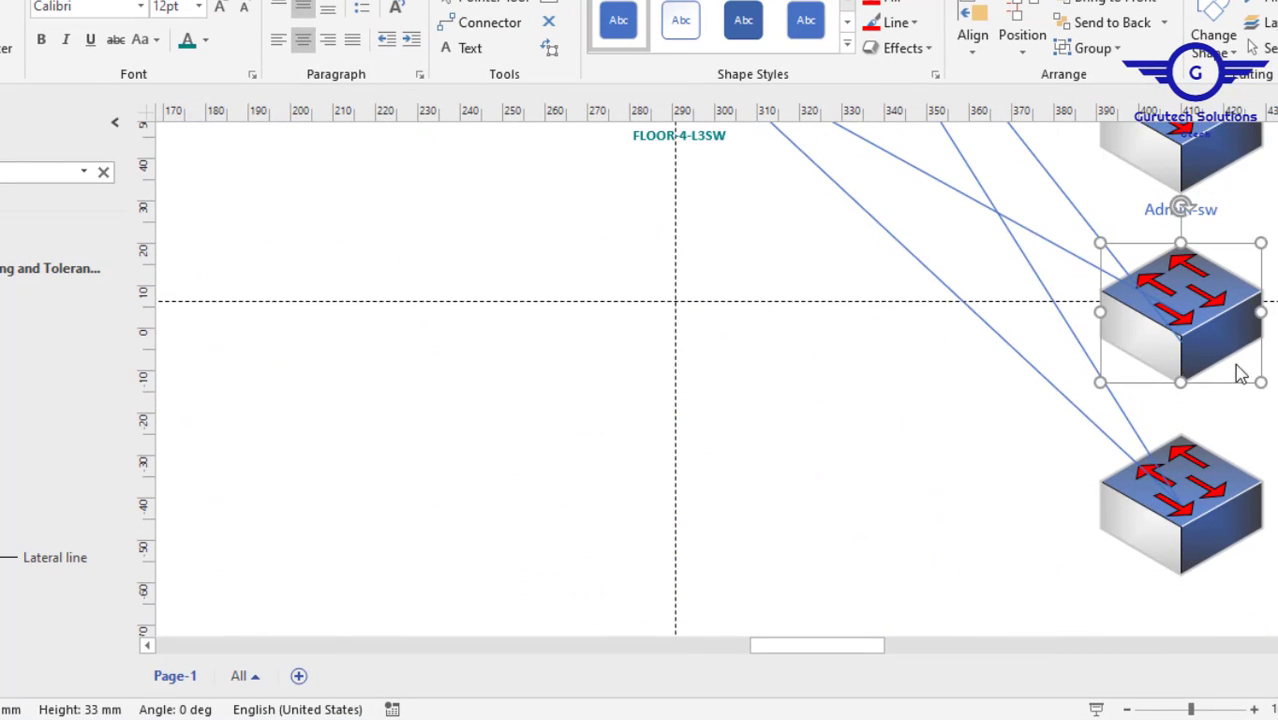
pyautogui.write('ICT-sw')
pyautogui.doubleClick(1177, 540)
pyautogui.write('Server-sw')
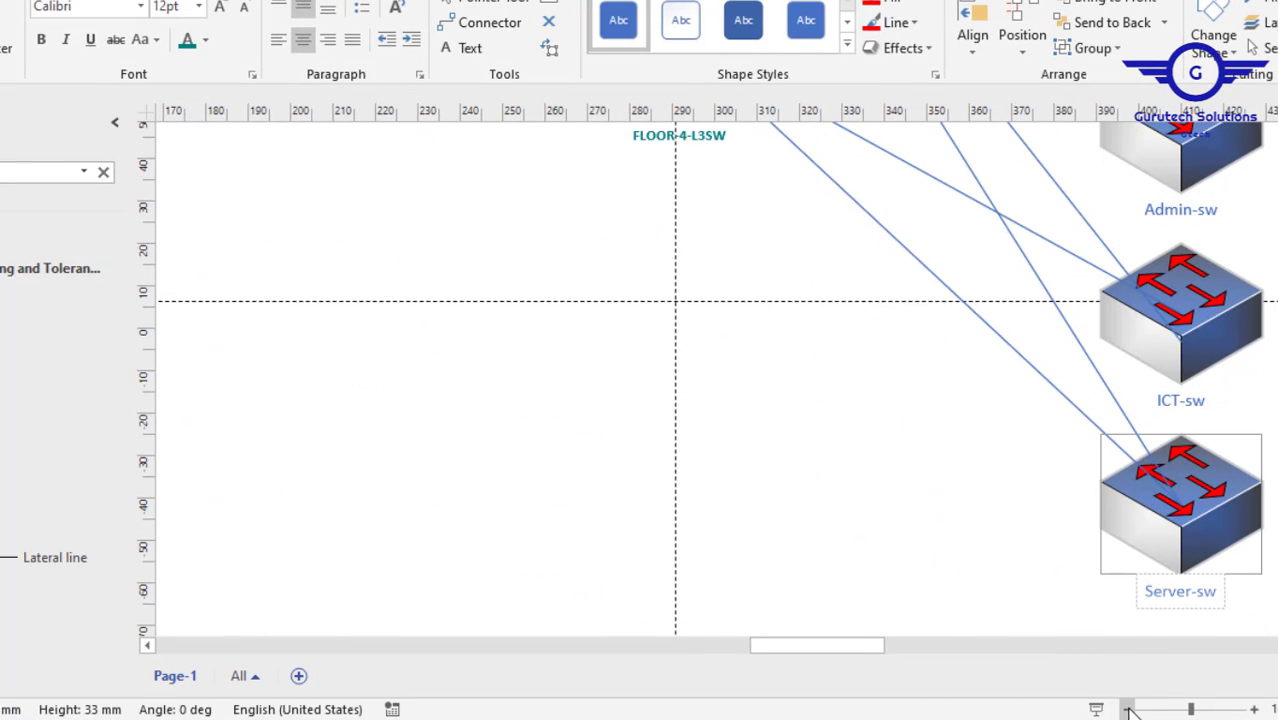
# - Zoom out and review the whole labelled topology, from the department access switches through the multilayer switches to the routers
pyautogui.click(1127, 709)
pyautogui.click(1127, 709)
pyautogui.click(1127, 709)
pyautogui.click(1127, 709)
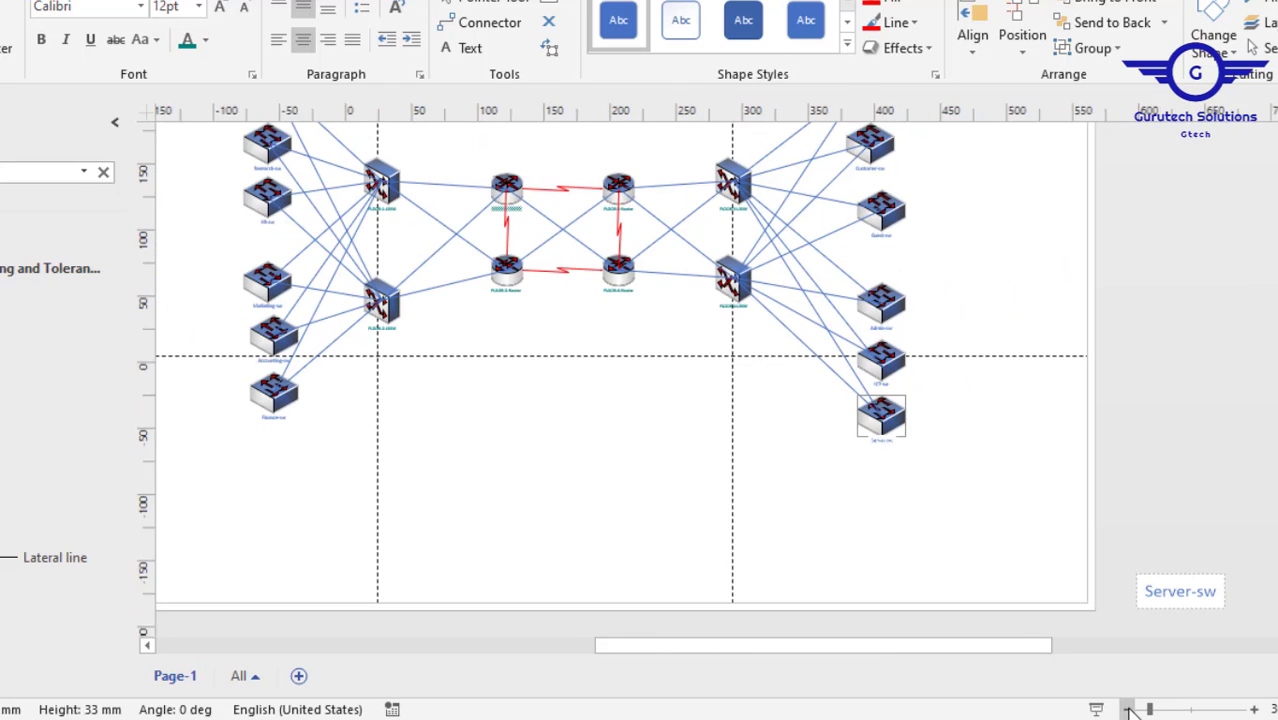
pyautogui.click(1254, 709)
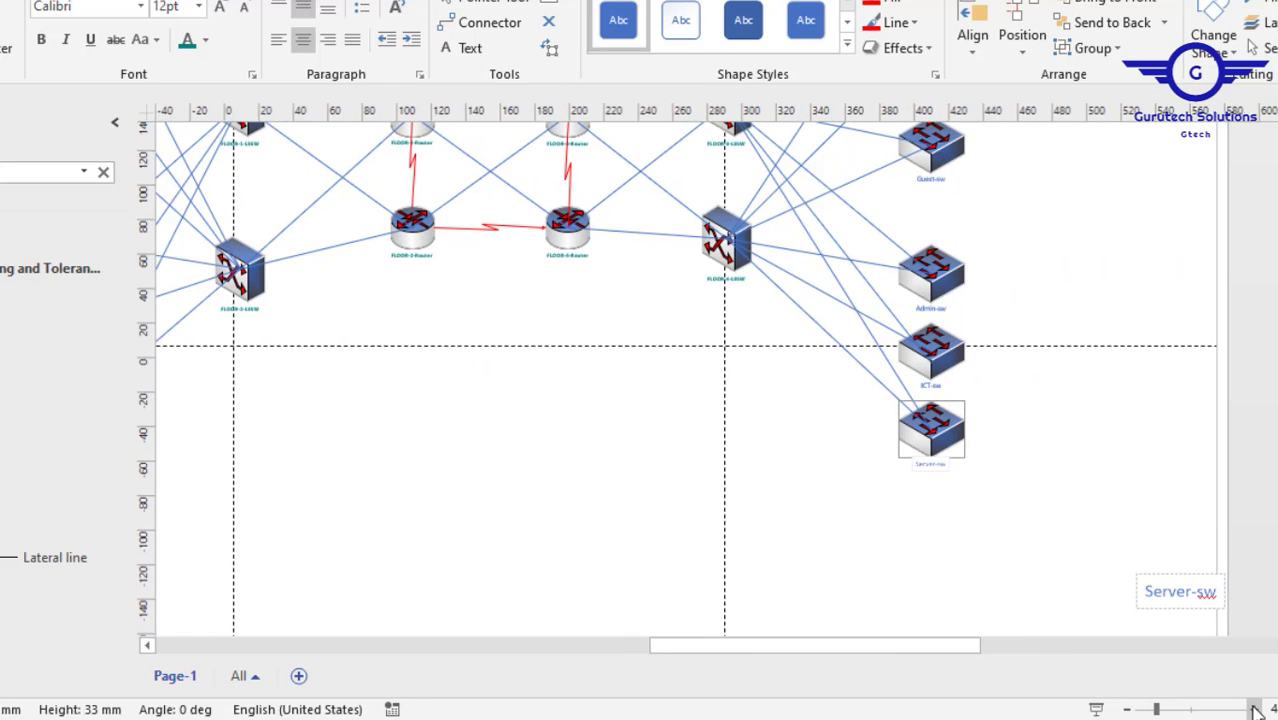
pyautogui.moveTo(879, 650); pyautogui.dragTo(807, 650)
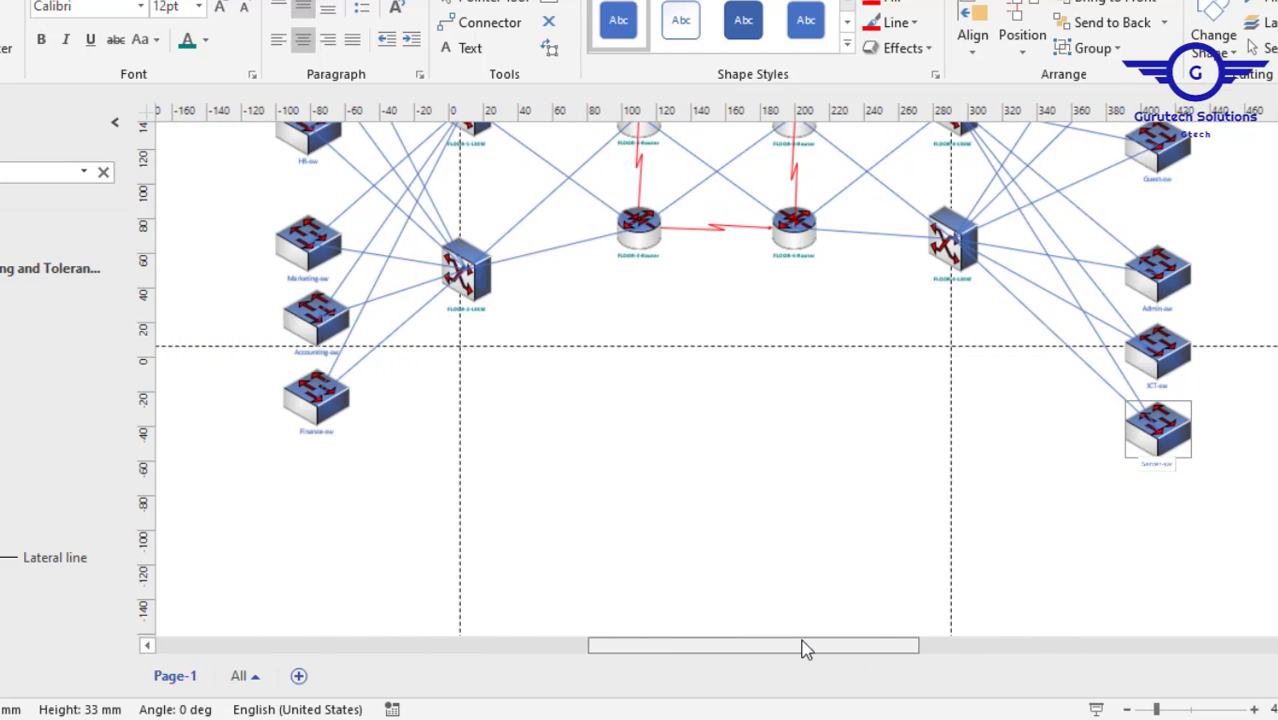
pyautogui.scroll(5, 706, 380)
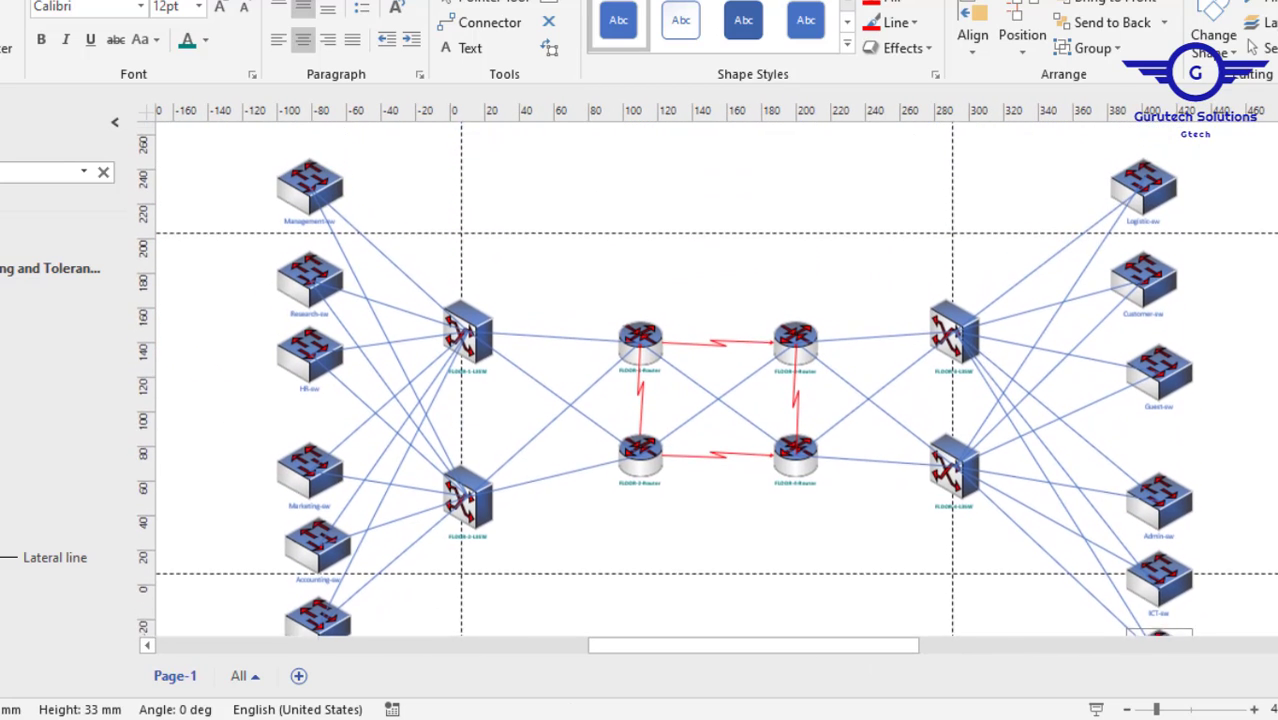
pyautogui.scroll(-1, 706, 380)
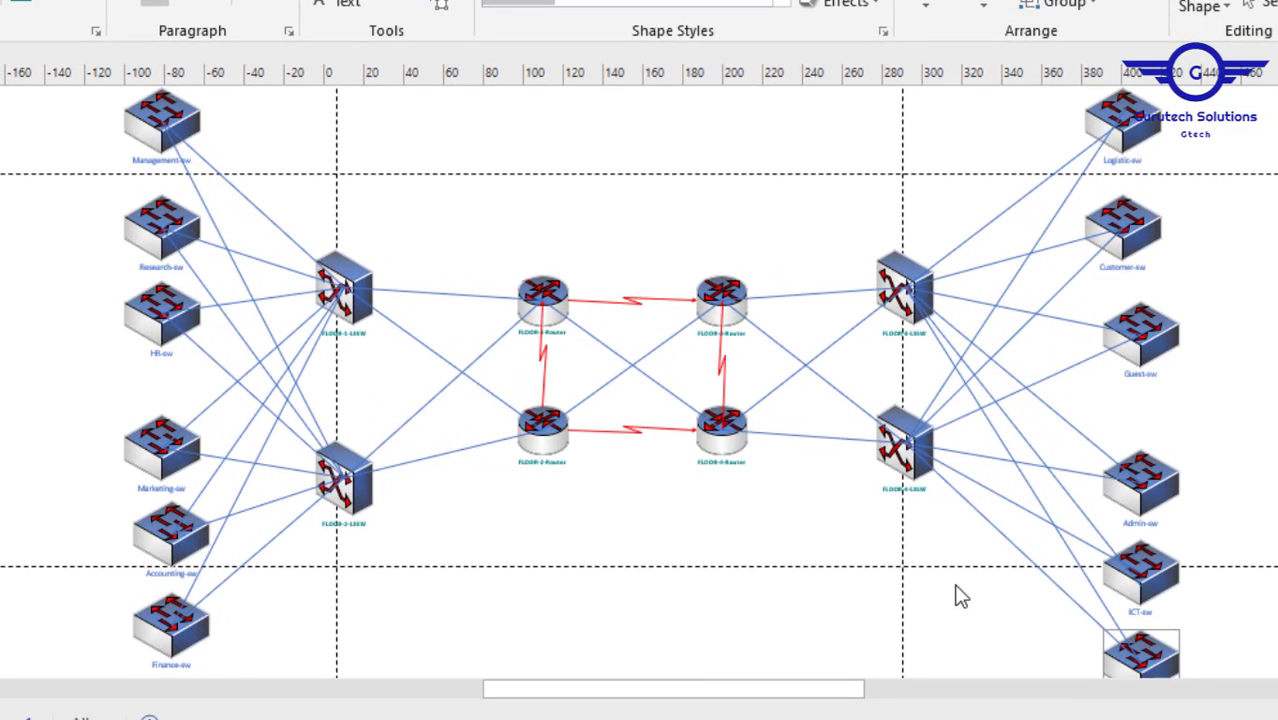
pyautogui.moveTo(802, 699); pyautogui.dragTo(844, 699)
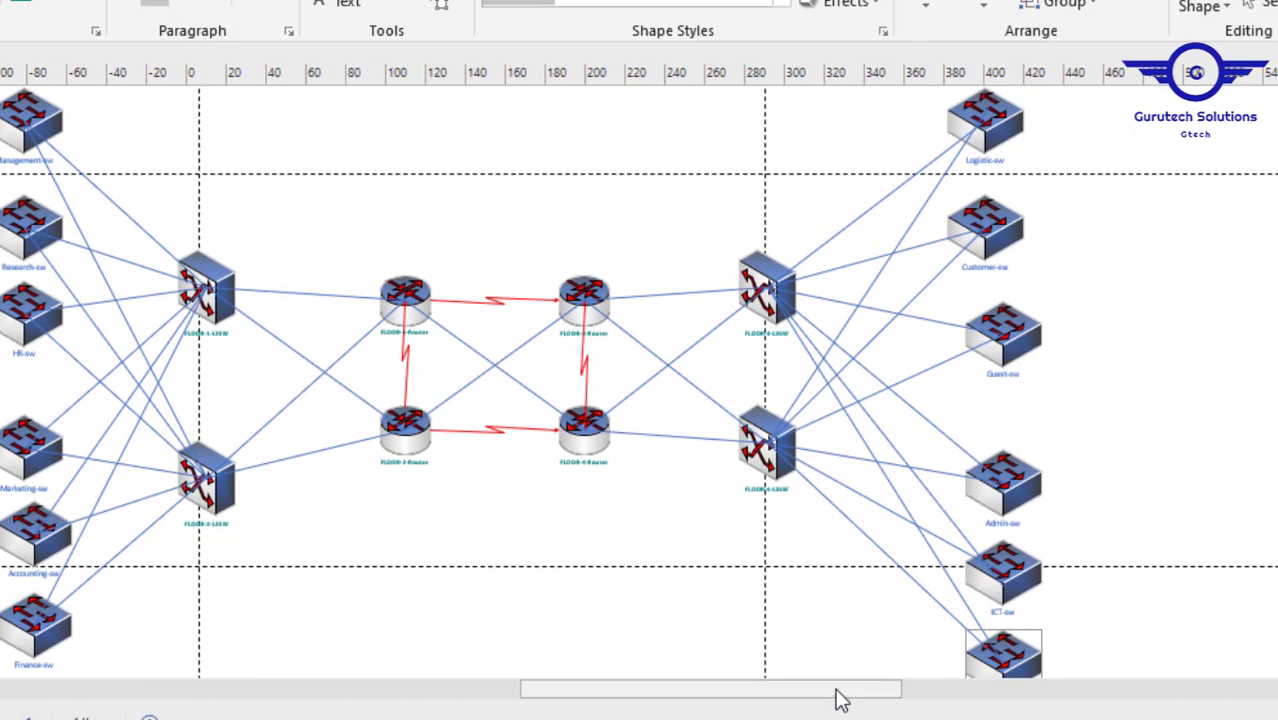
pyautogui.scroll(3, 638, 383)
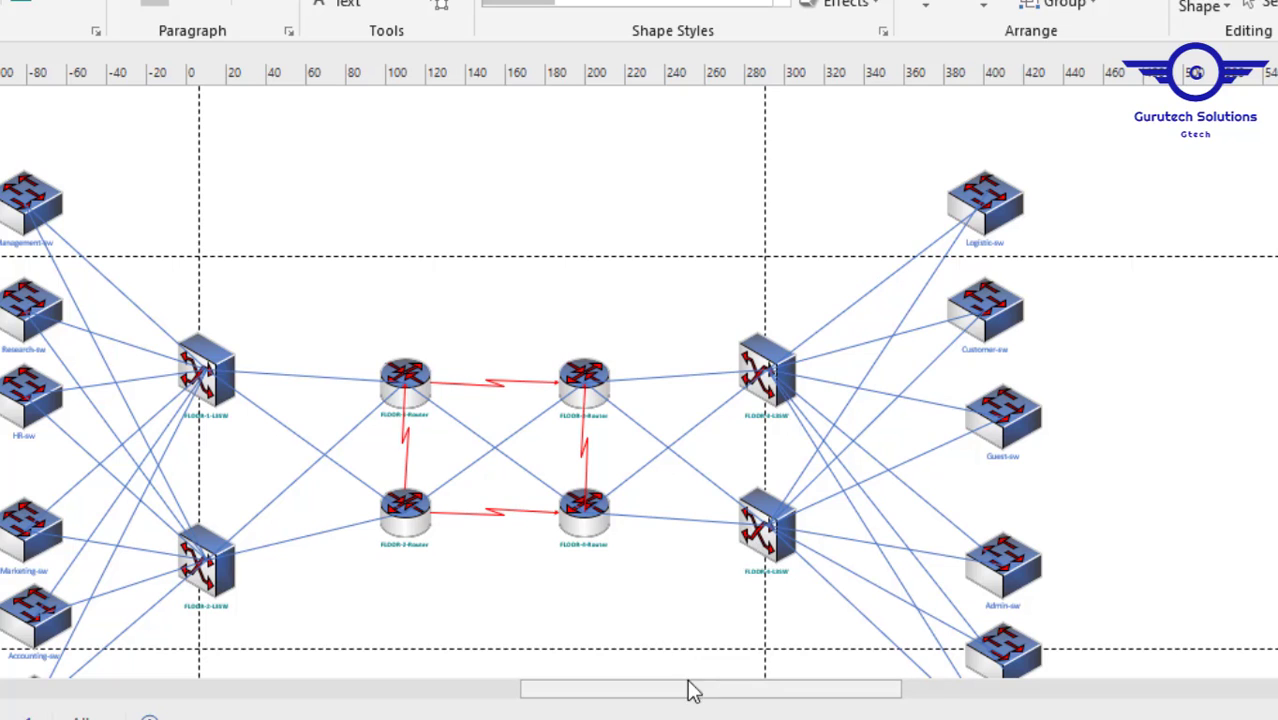
pyautogui.moveTo(747, 693); pyautogui.dragTo(520, 701)
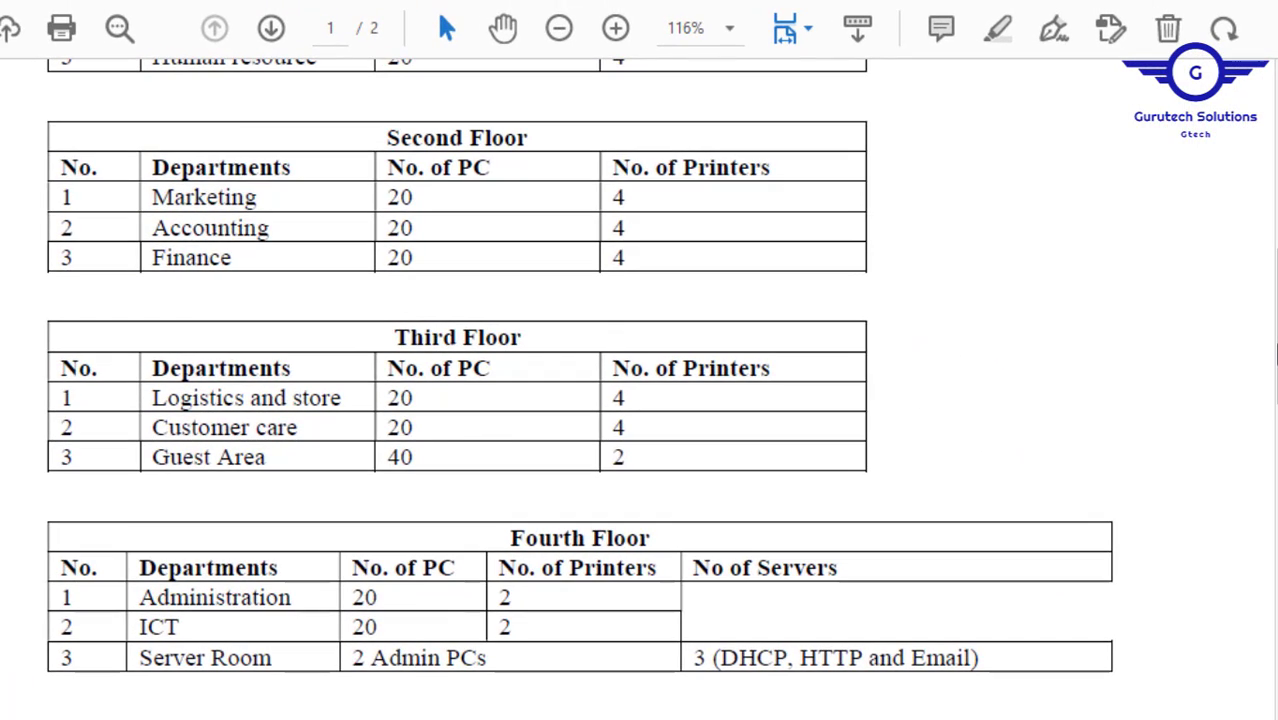
# - Examine the project PDF's floor department tables and the requirement for a wireless network in each department
pyautogui.moveTo(1277, 345); pyautogui.dragTo(1271, 296)
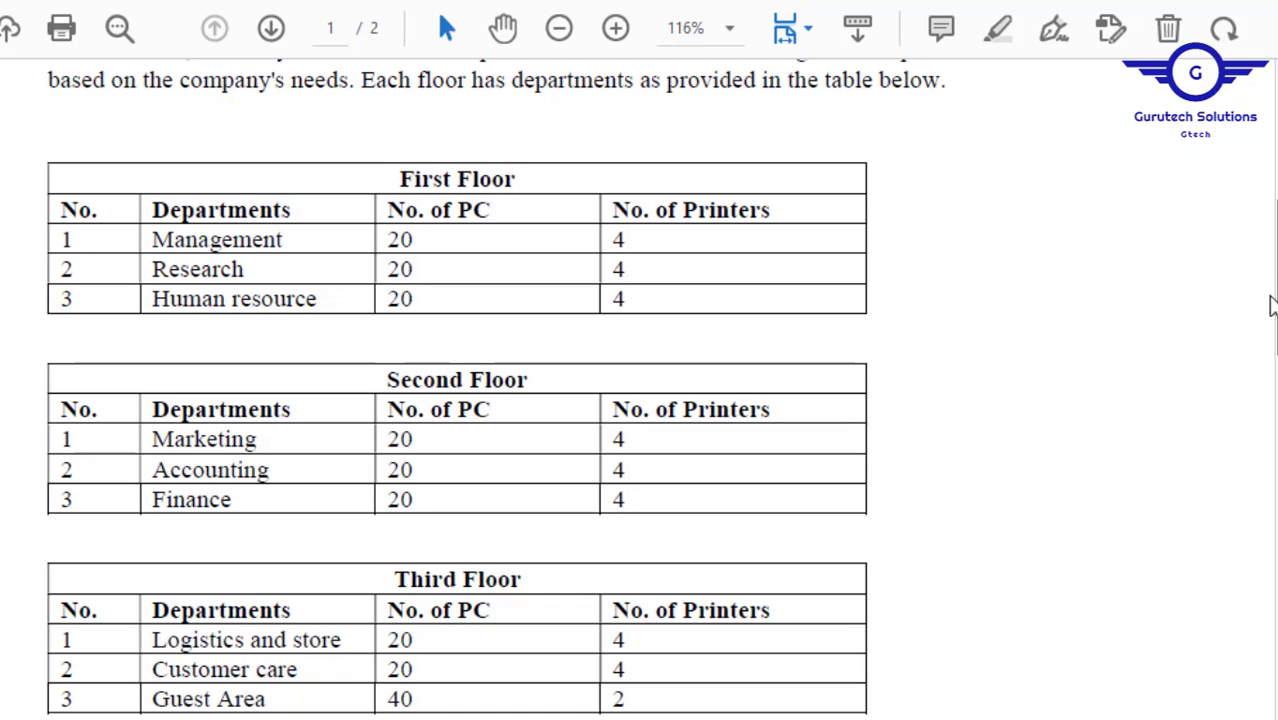
pyautogui.moveTo(1270, 305); pyautogui.dragTo(1258, 583)
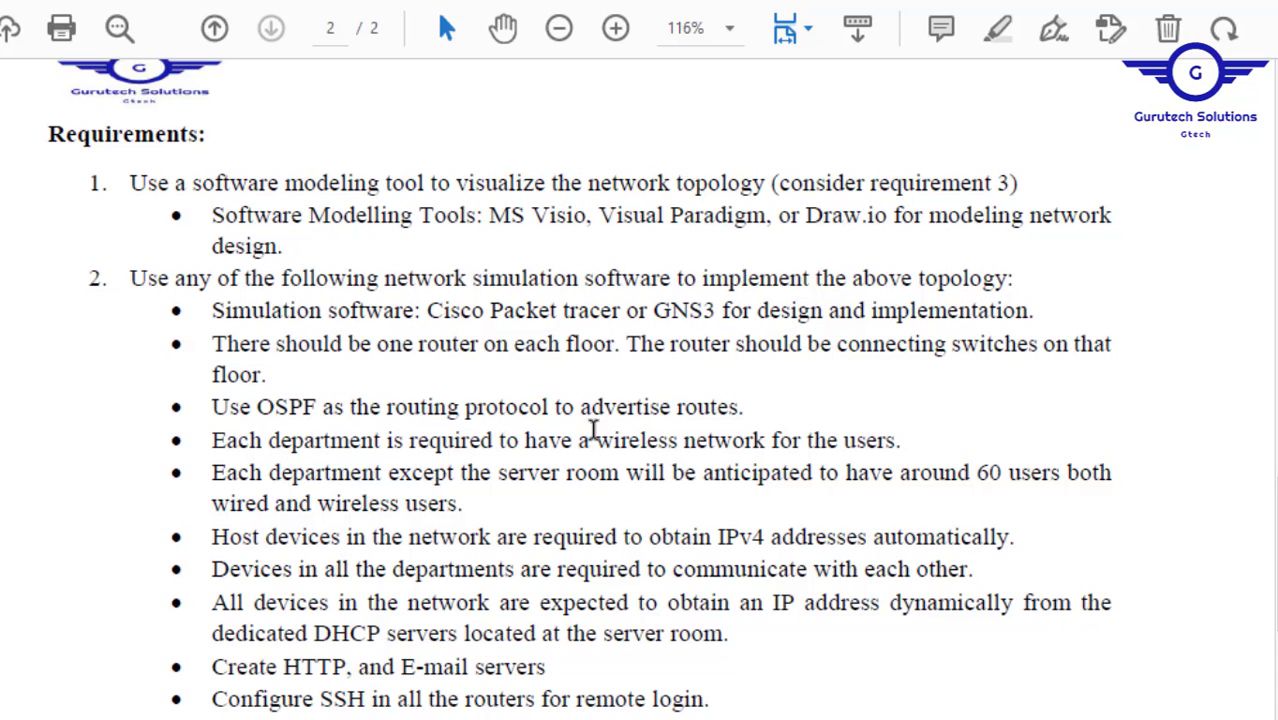
pyautogui.moveTo(597, 440); pyautogui.dragTo(782, 442)
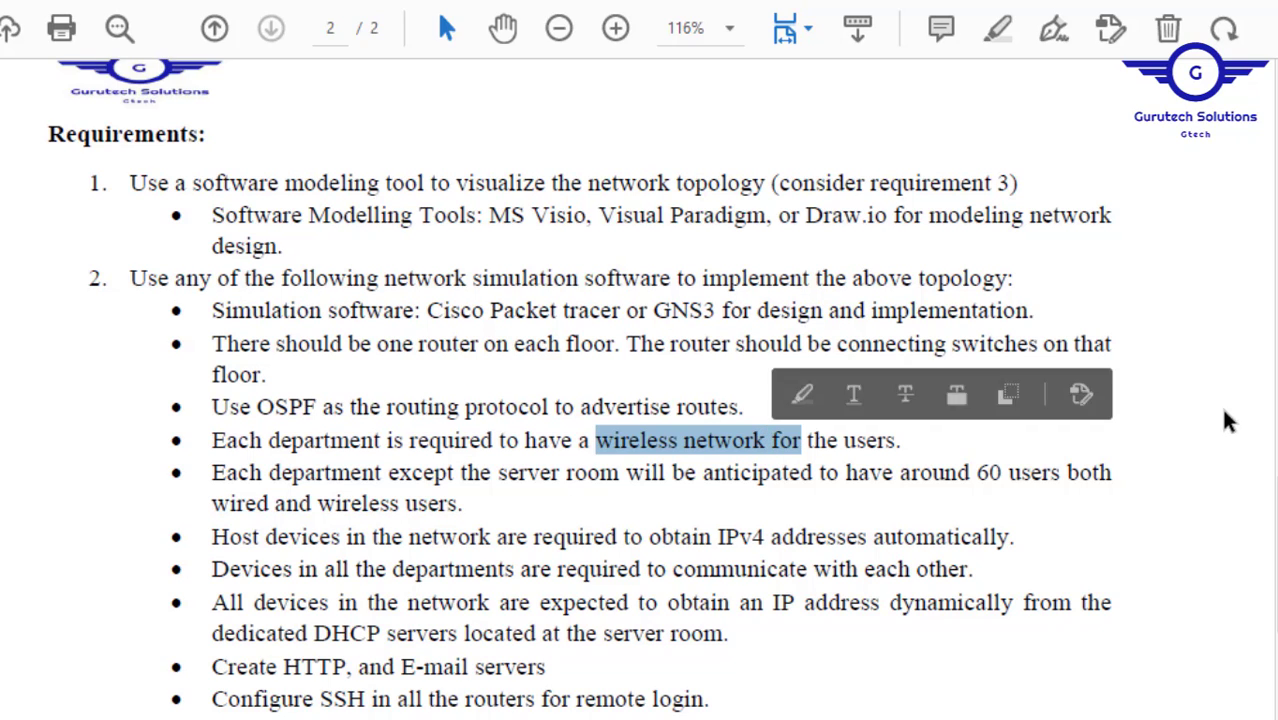
pyautogui.click(740, 457)
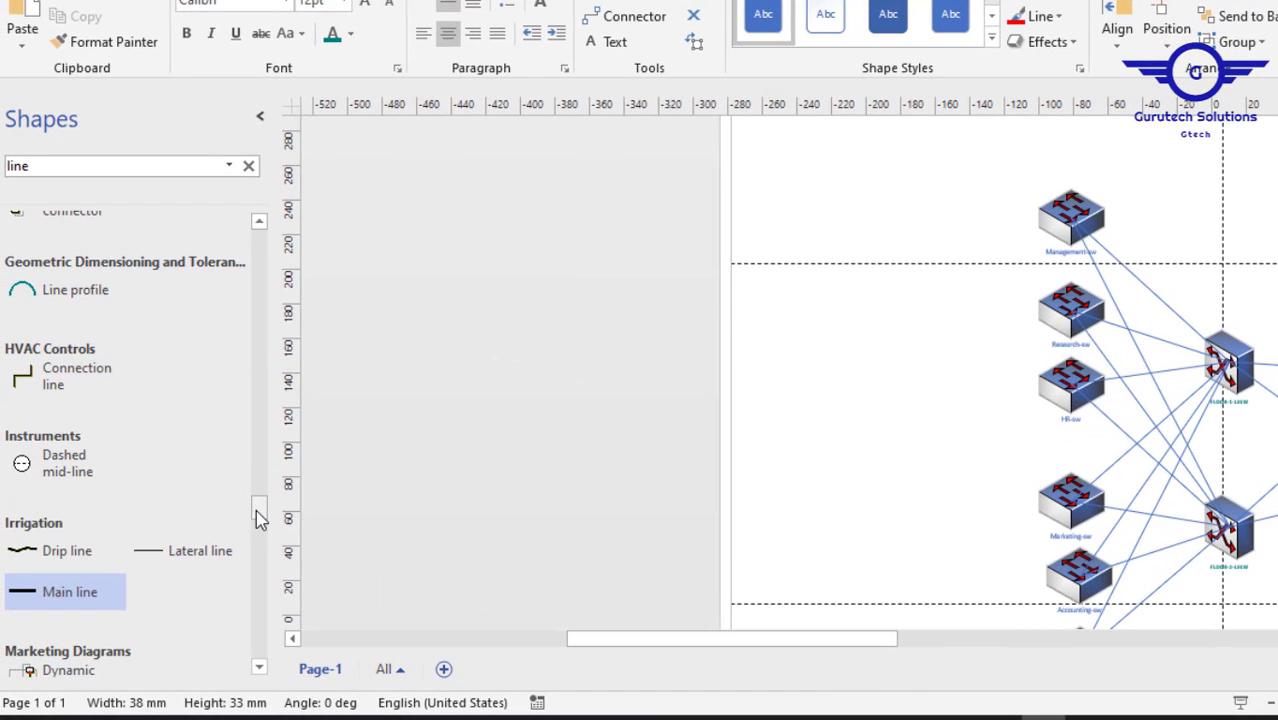
# - Search the shapes for computer and place a 2D PC shape on the page, up and to the left of Management-sw
pyautogui.moveTo(259, 519); pyautogui.dragTo(258, 495)
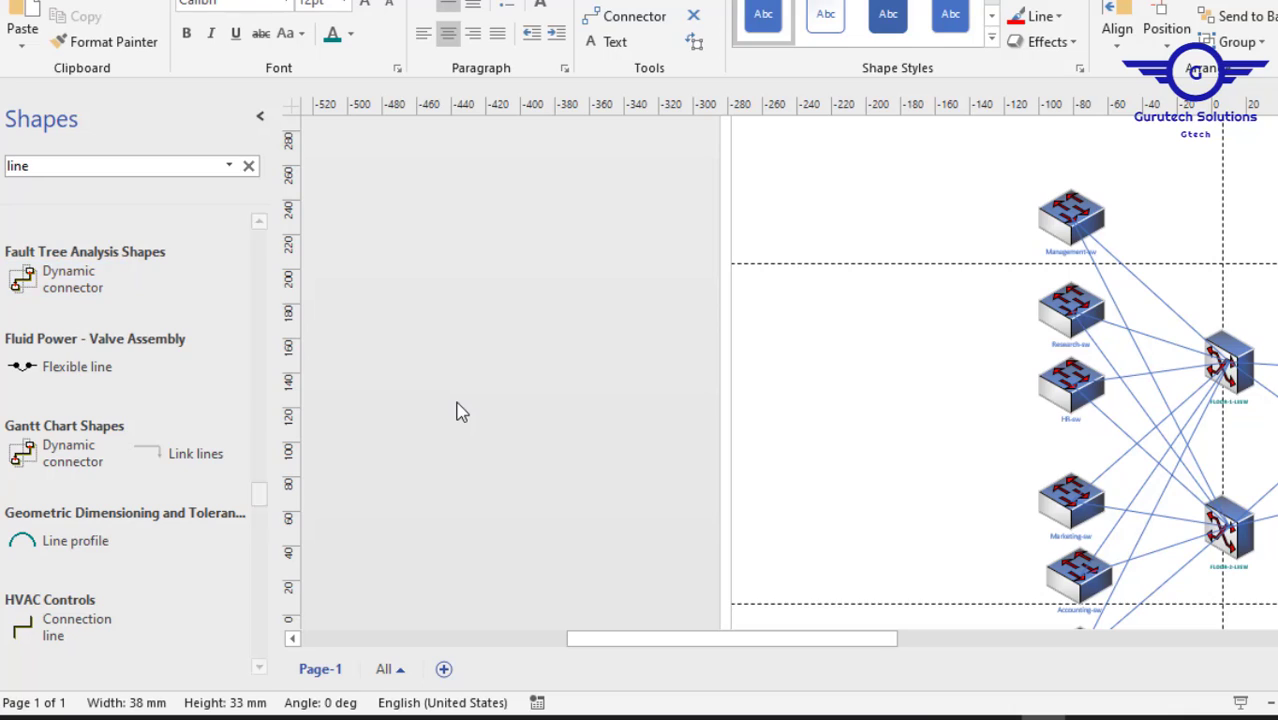
pyautogui.doubleClick(56, 166)
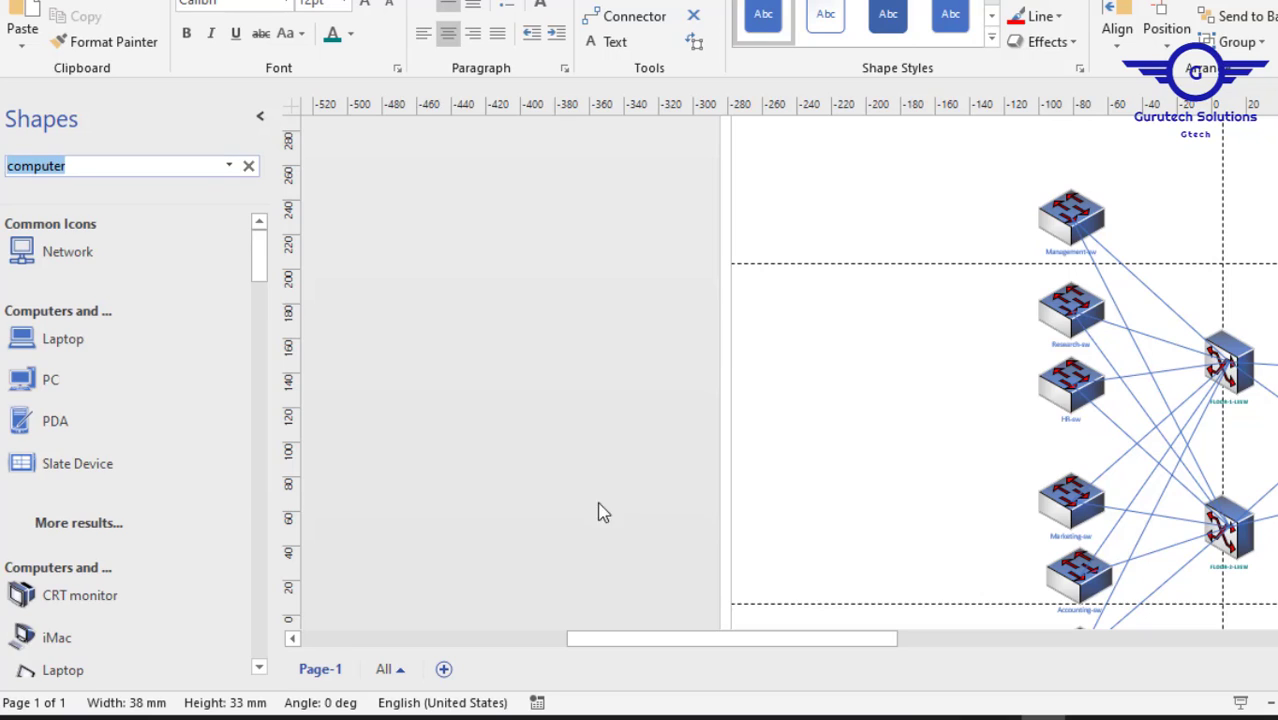
pyautogui.click(99, 308)
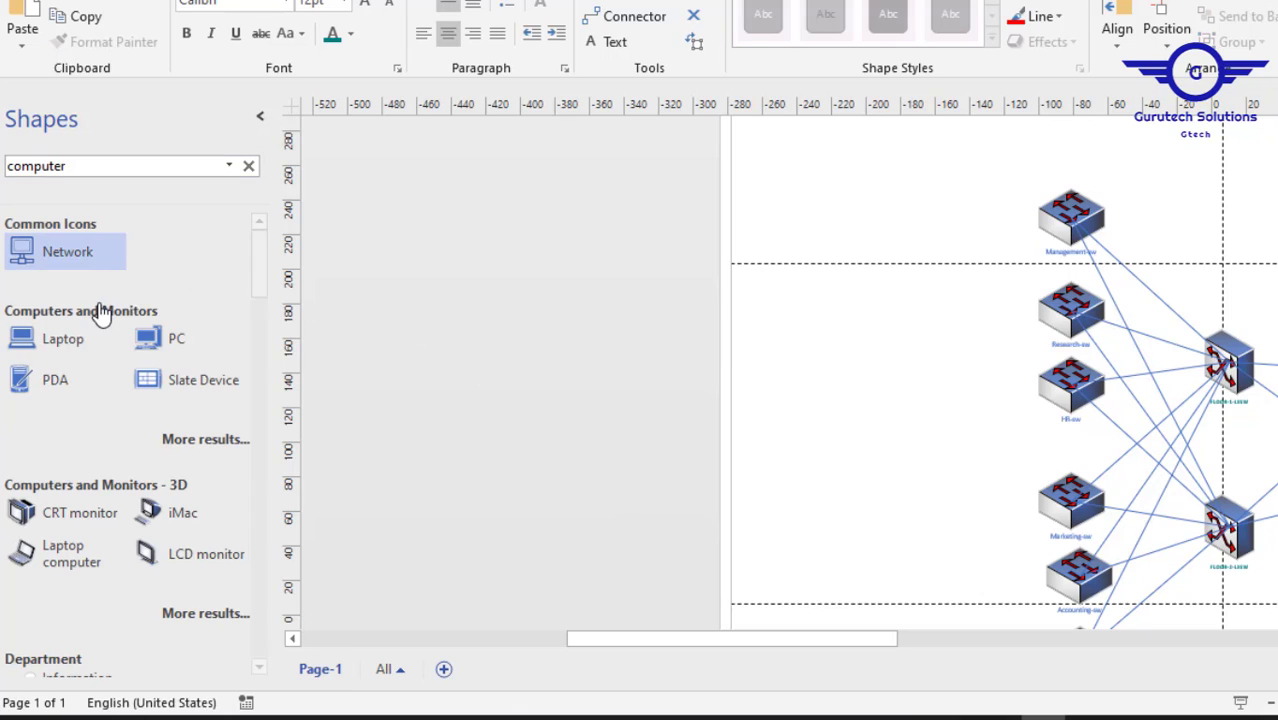
pyautogui.moveTo(155, 345); pyautogui.dragTo(779, 175)
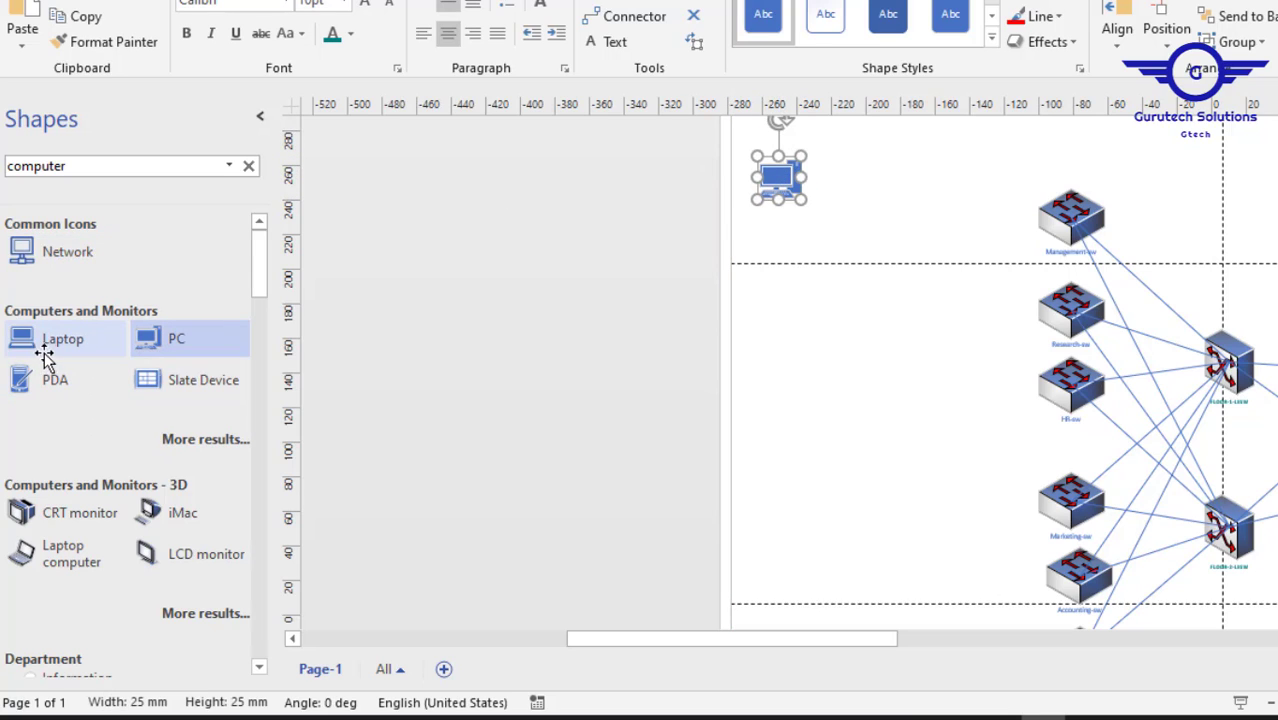
# - Search the shapes for printer and place the 3D Printer shape just right of the PC
pyautogui.moveTo(257, 295); pyautogui.dragTo(235, 238)
pyautogui.doubleClick(72, 170)
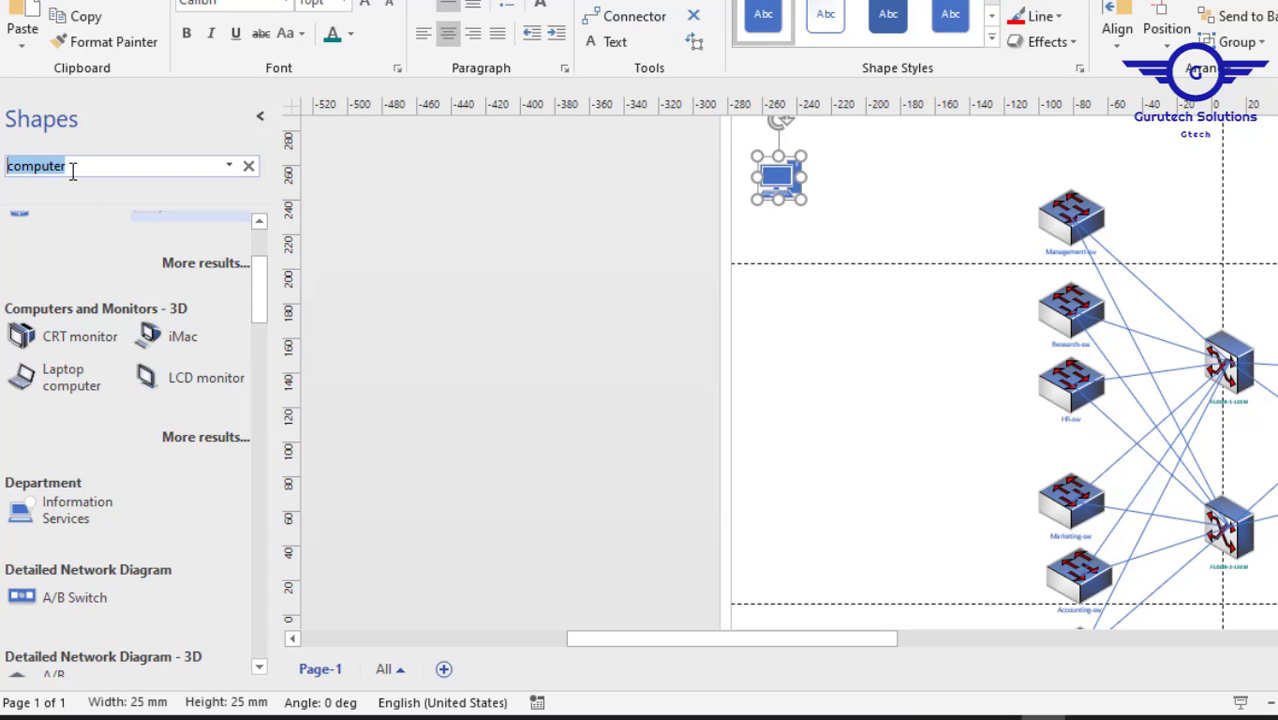
pyautogui.write('print')
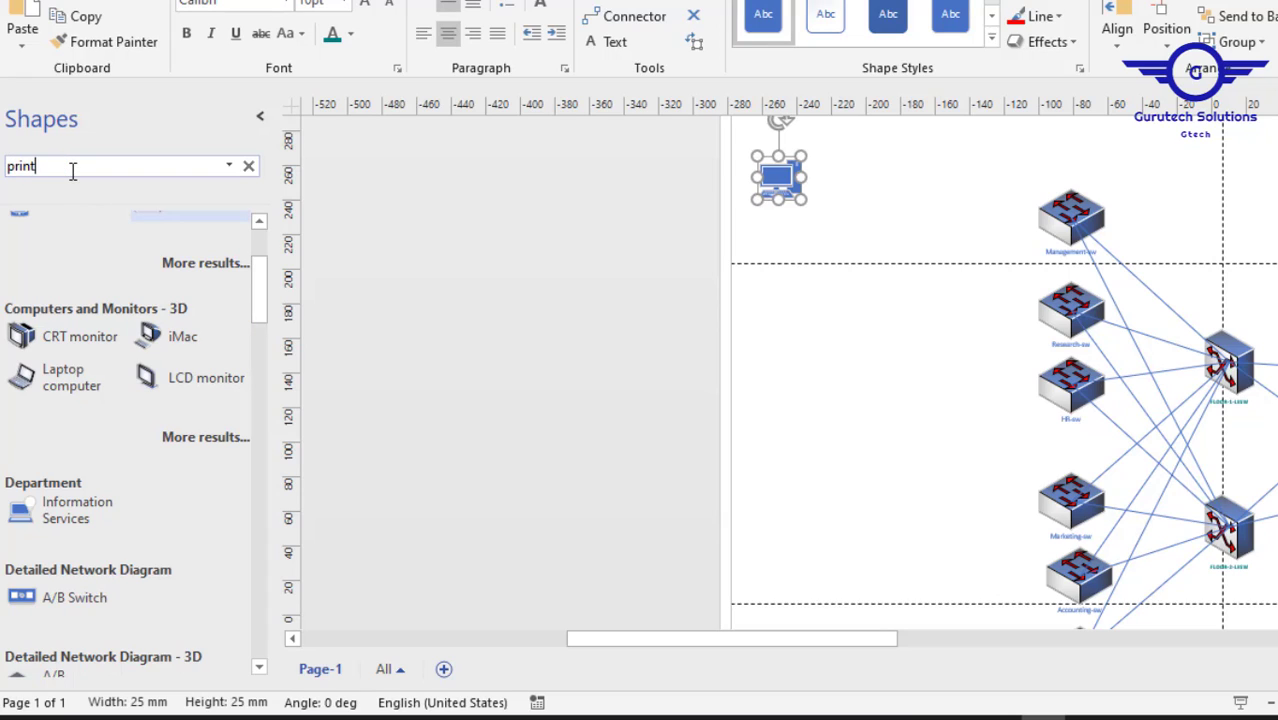
pyautogui.press('Return')
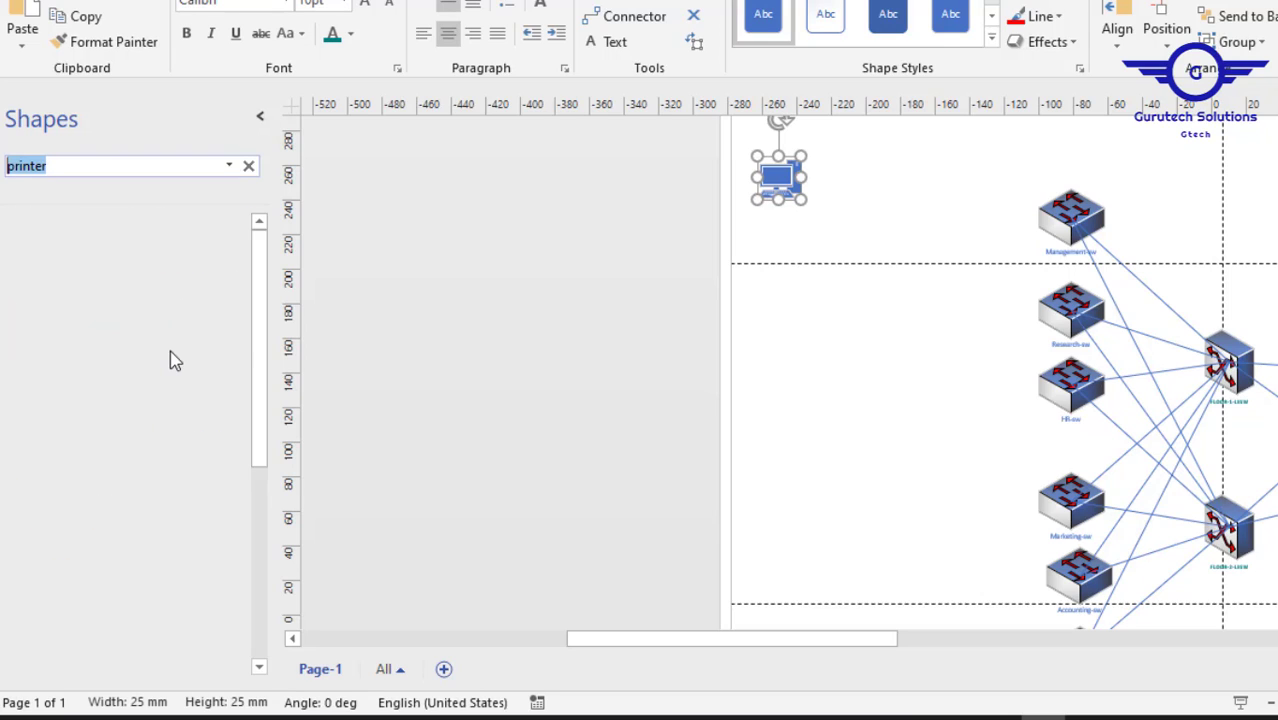
pyautogui.moveTo(145, 258); pyautogui.dragTo(841, 172)
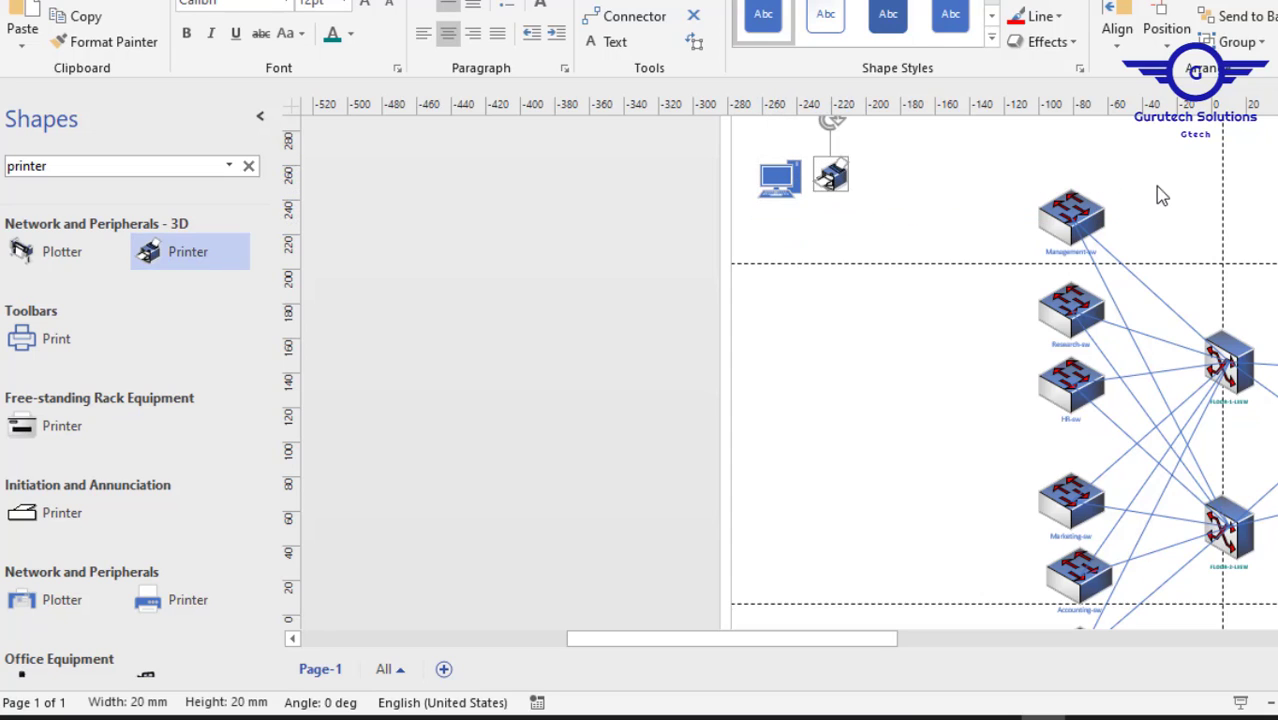
pyautogui.click(1155, 186)
# - Search the shapes for phone and place the VoIP Phone and 3D Smart phone shapes to the right of the printer
pyautogui.doubleClick(49, 165)
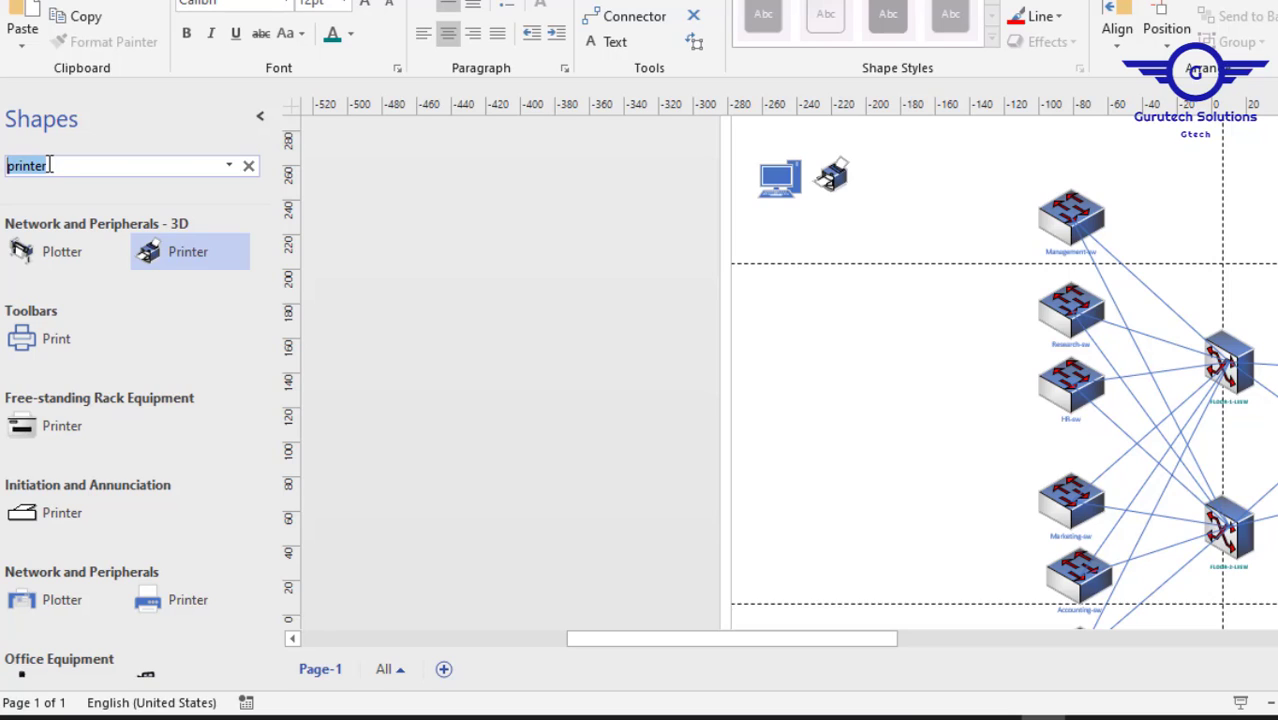
pyautogui.write('phone')
pyautogui.press('Return')
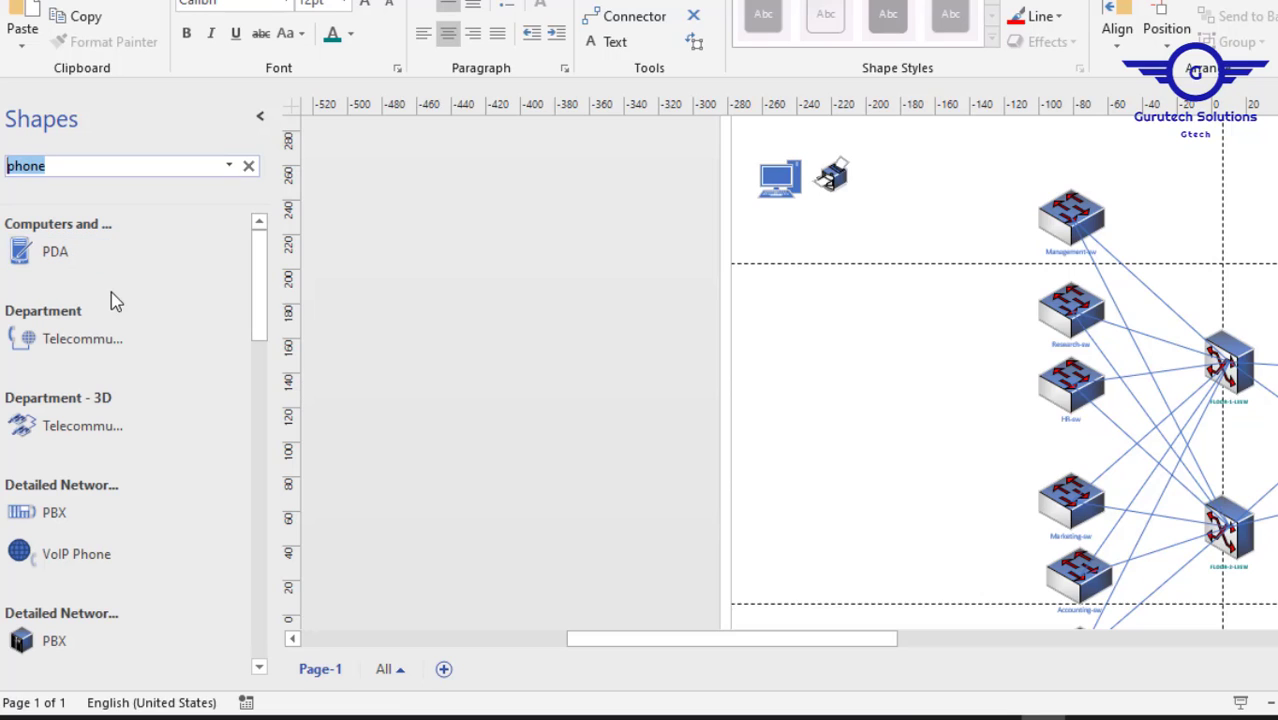
pyautogui.click(264, 288)
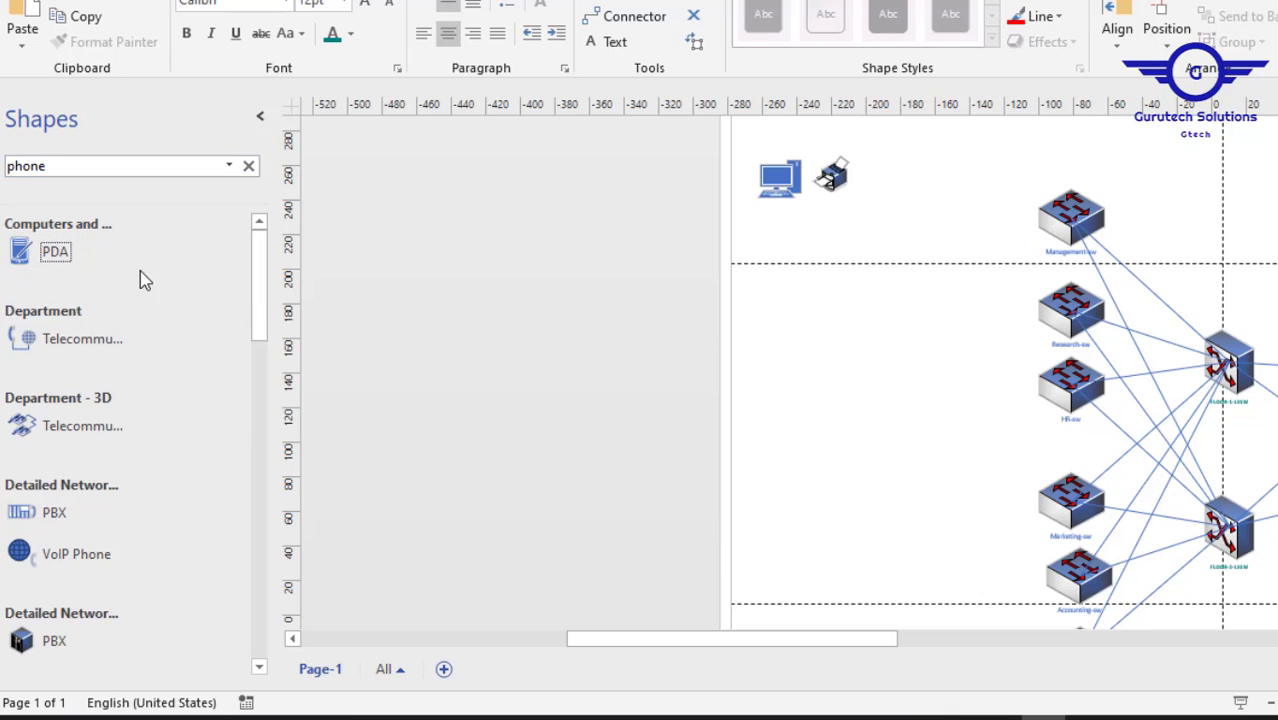
pyautogui.moveTo(260, 294); pyautogui.dragTo(257, 372)
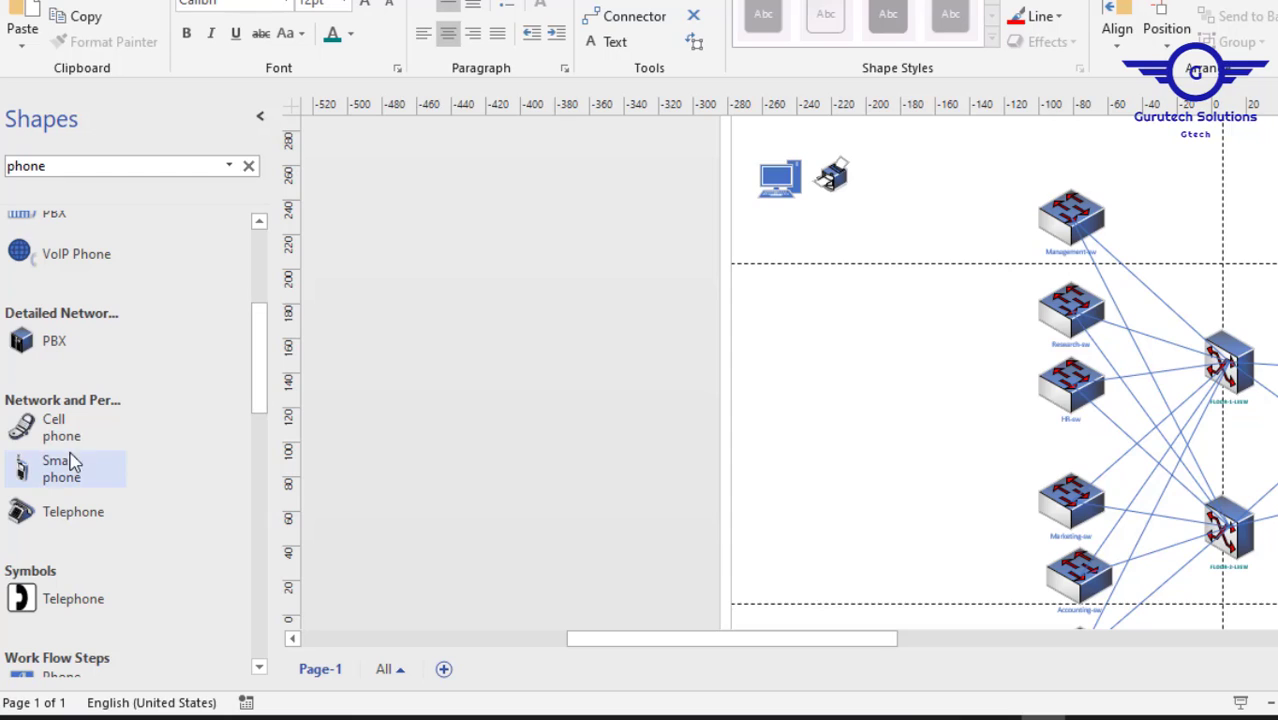
pyautogui.moveTo(66, 465); pyautogui.dragTo(887, 167)
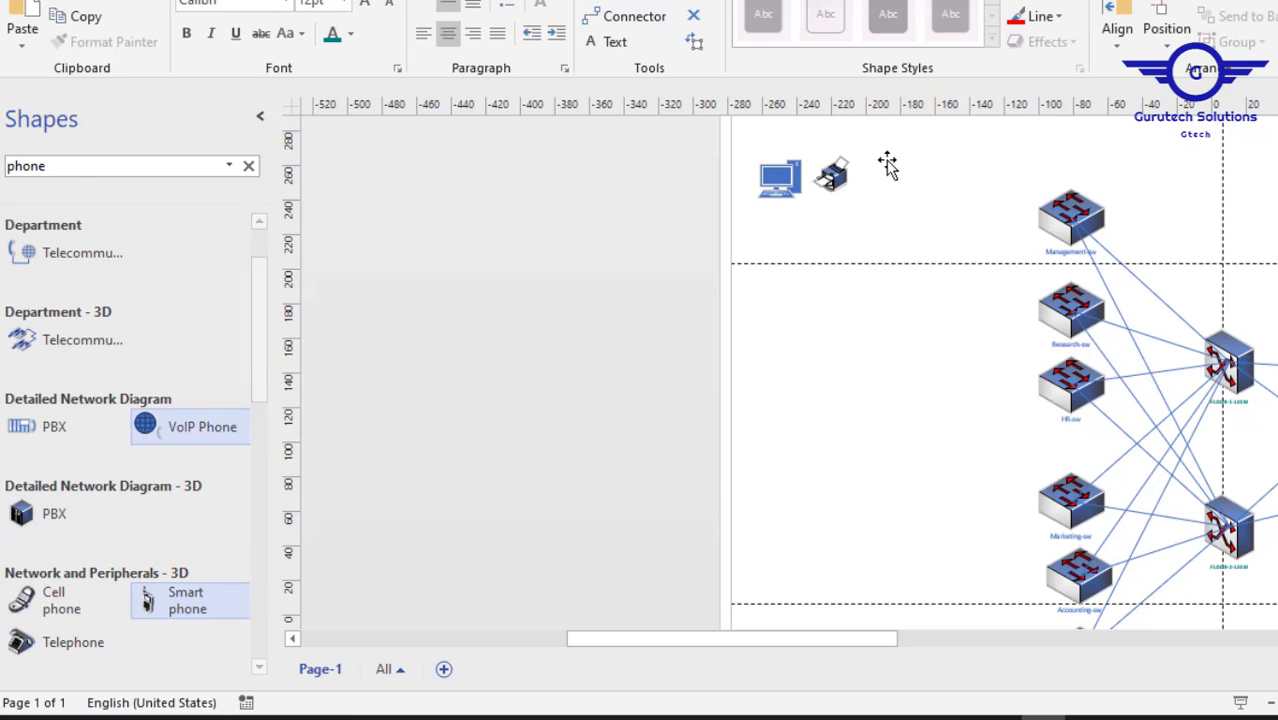
pyautogui.moveTo(163, 605); pyautogui.dragTo(893, 170)
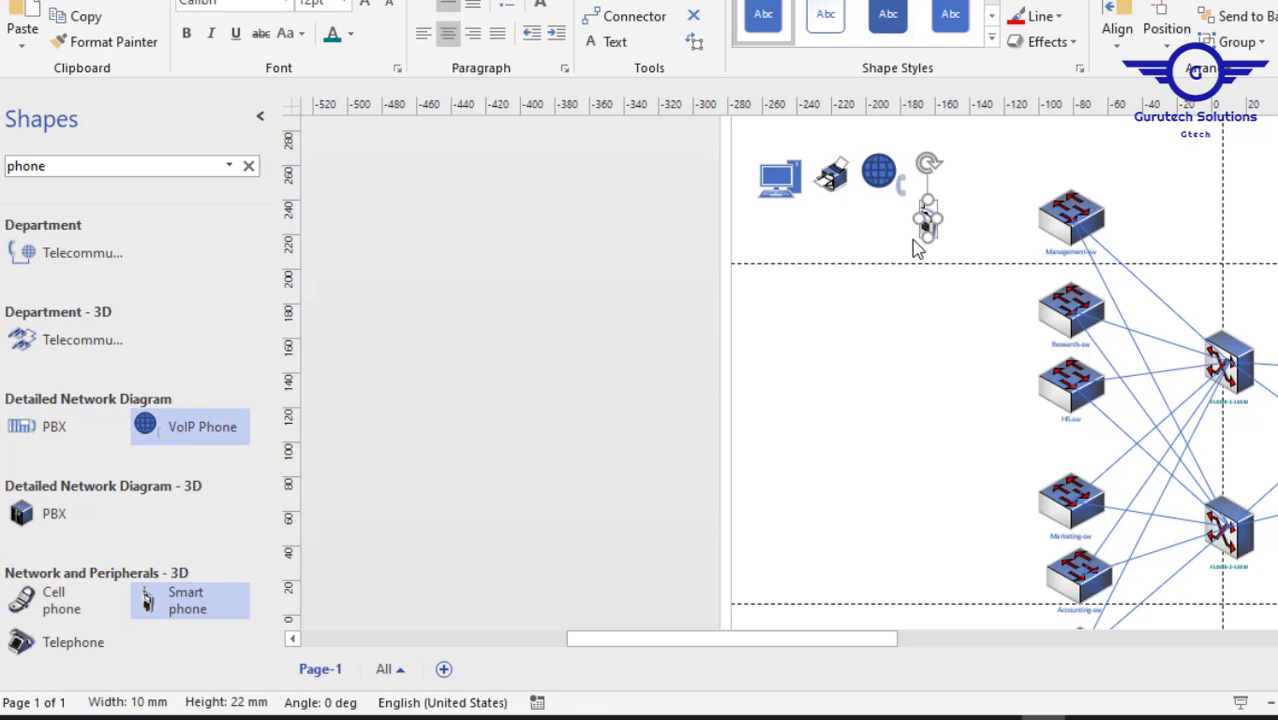
# - Delete the VoIP Phone shape and move the smart phone up beside the printer
pyautogui.click(880, 174)
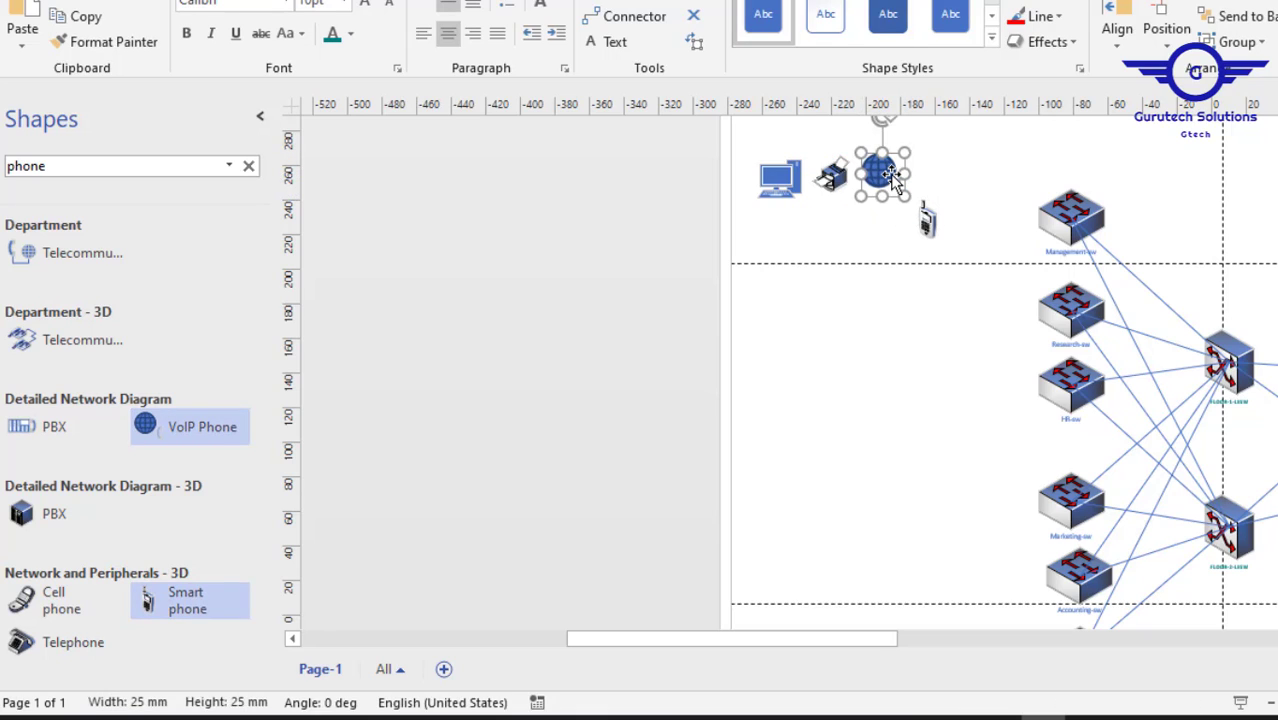
pyautogui.press('Delete')
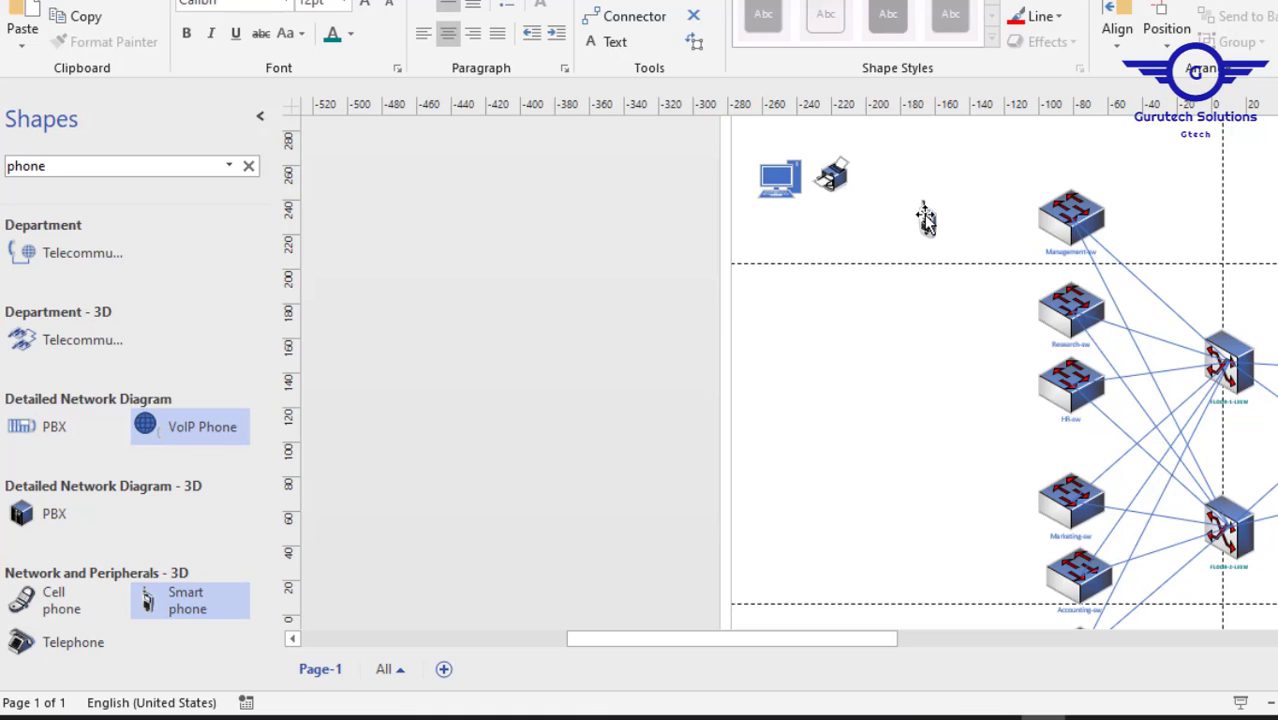
pyautogui.moveTo(926, 218); pyautogui.dragTo(146, 600)
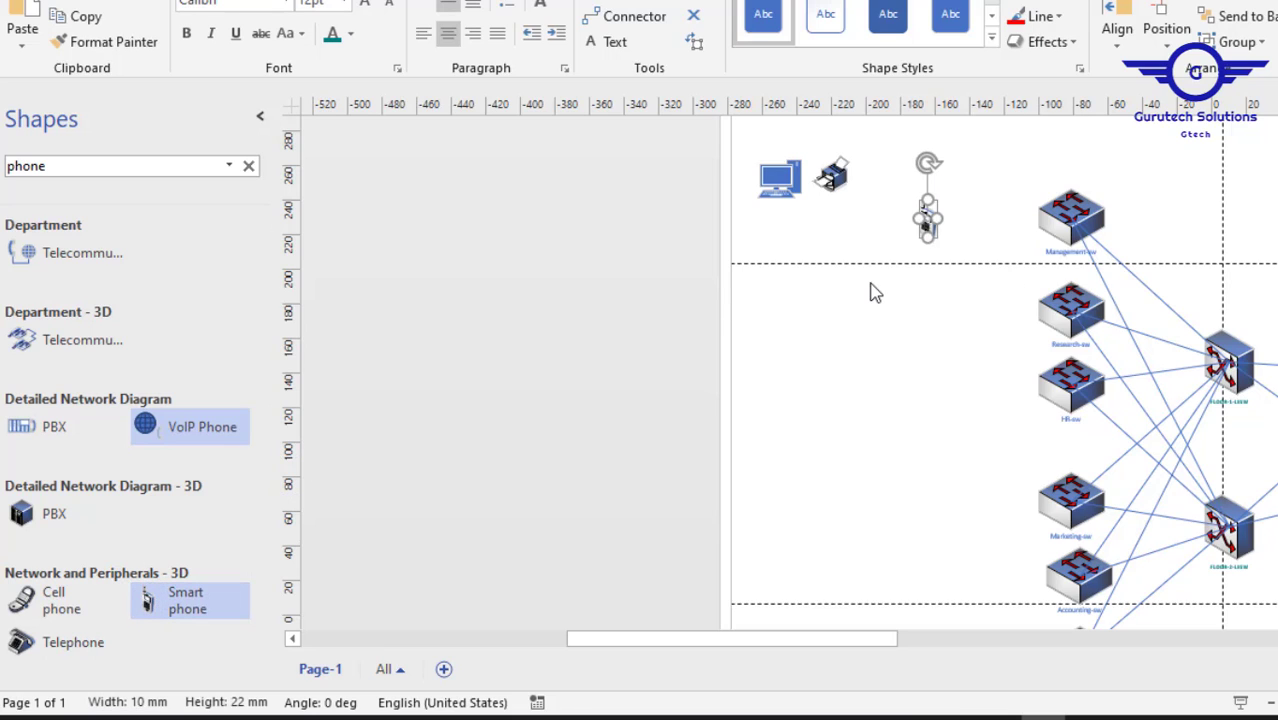
pyautogui.moveTo(925, 219); pyautogui.dragTo(898, 151)
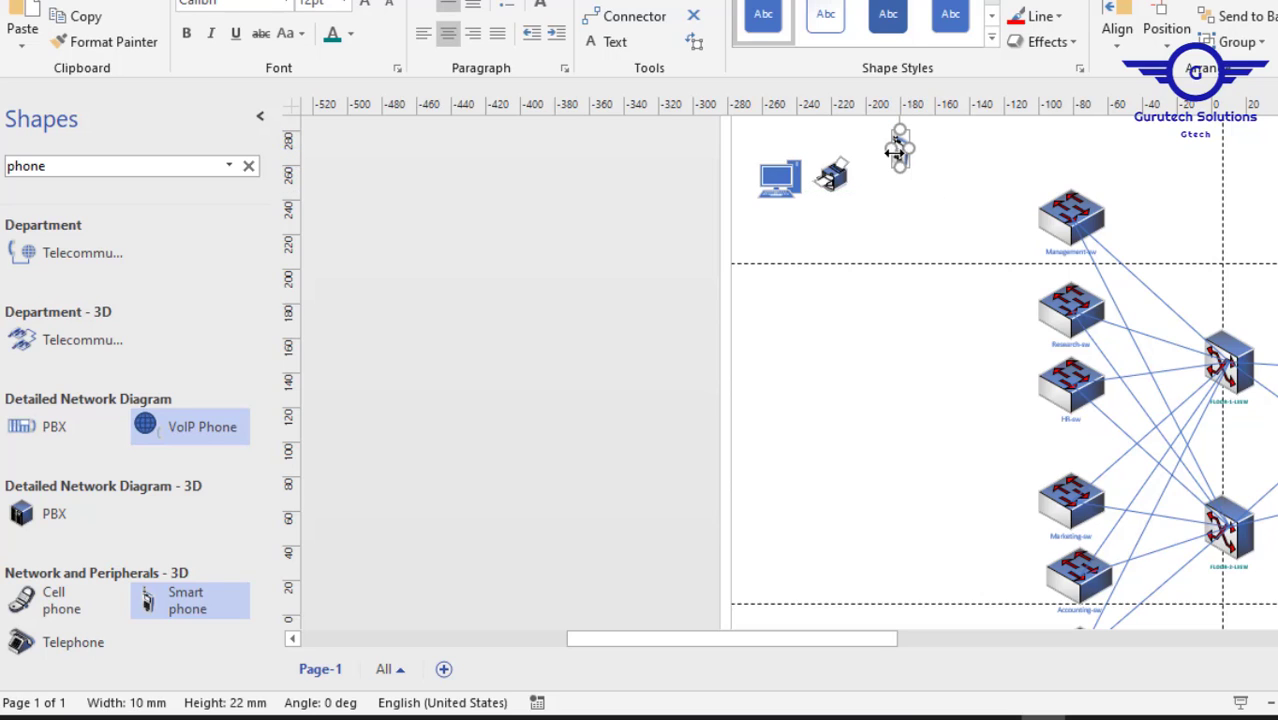
pyautogui.click(873, 302)
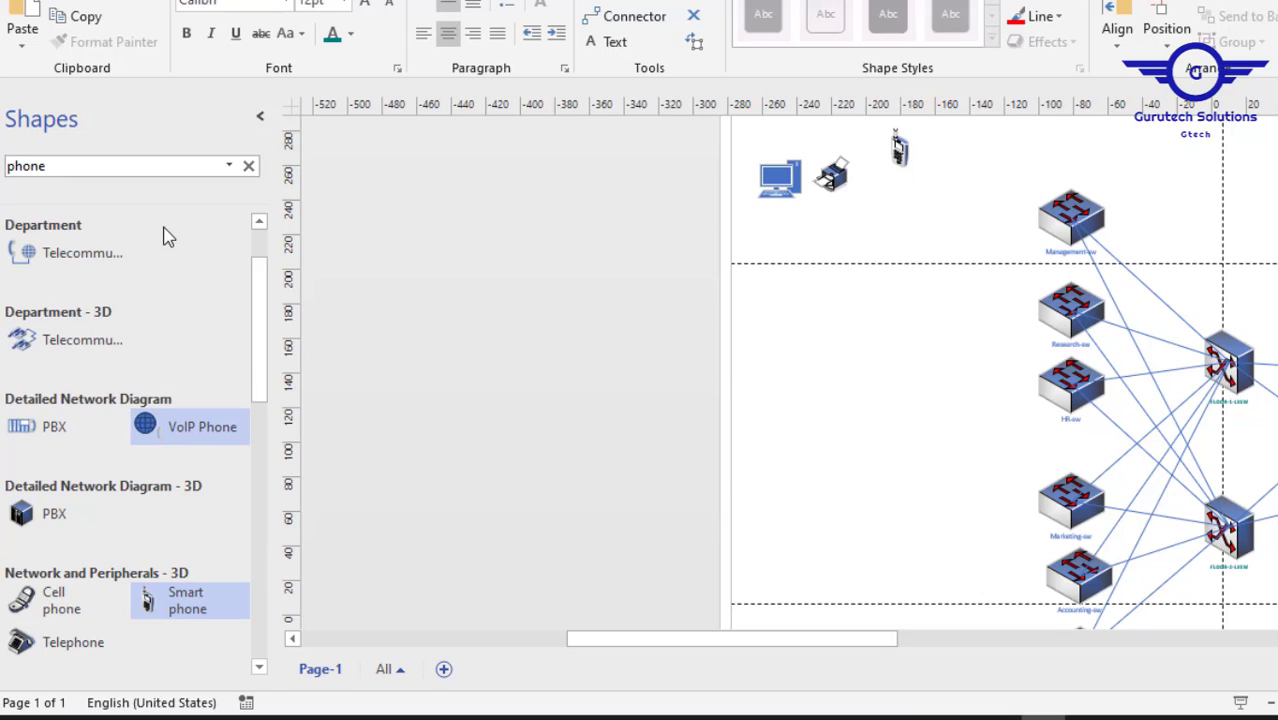
# - Copy the link between Management-sw and its upper multilayer switch, and attach the copy between the PC and Management-sw
pyautogui.click(1161, 303)
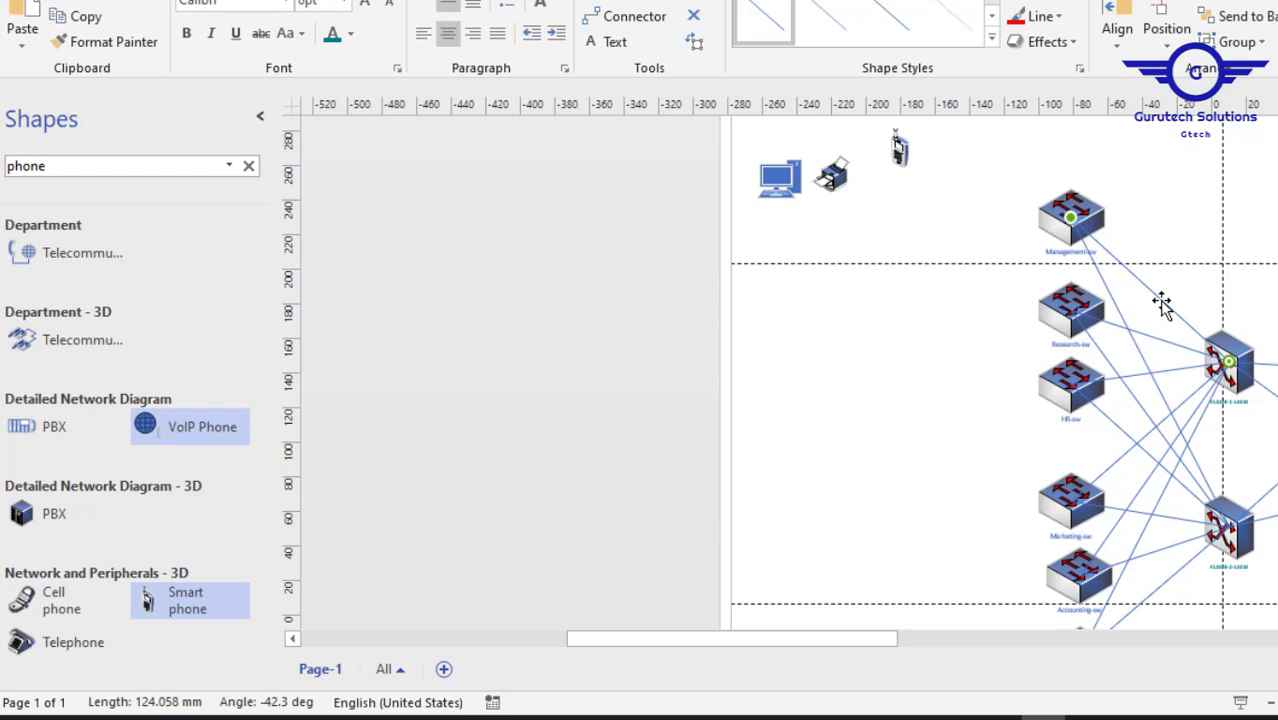
pyautogui.click(896, 280)
pyautogui.hotkey('ctrl', 'v')
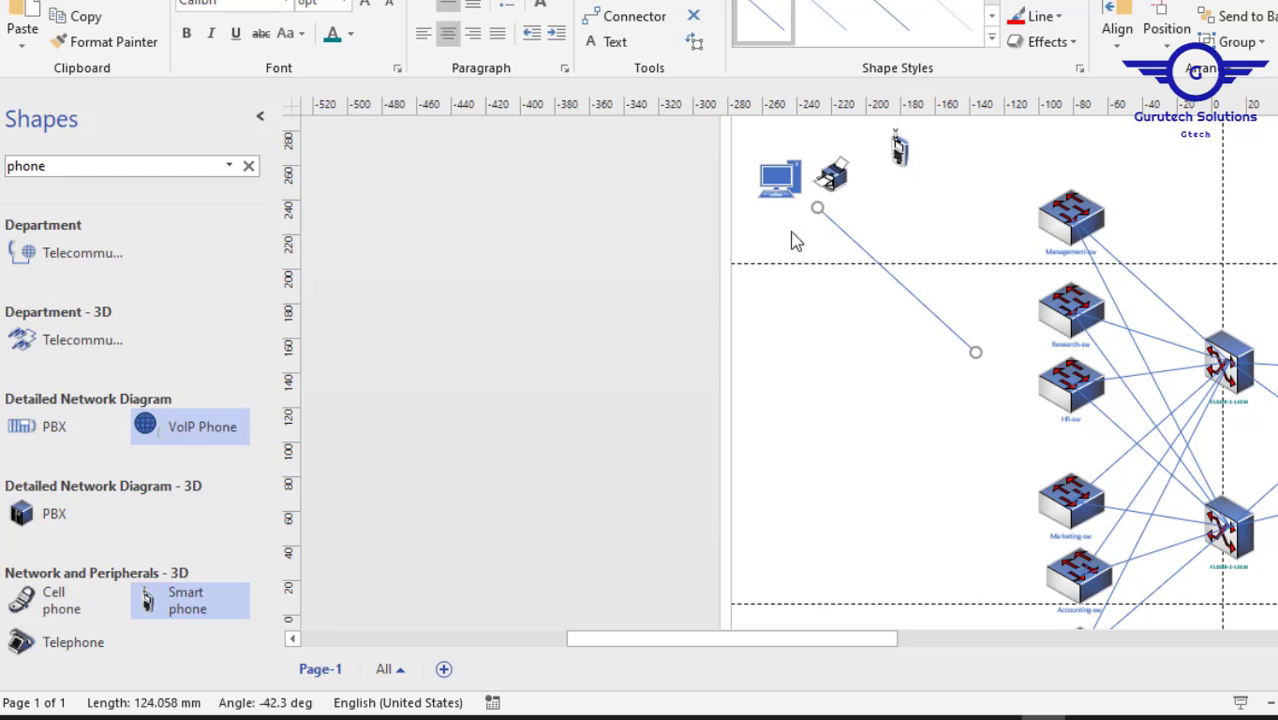
pyautogui.moveTo(799, 195); pyautogui.dragTo(779, 178)
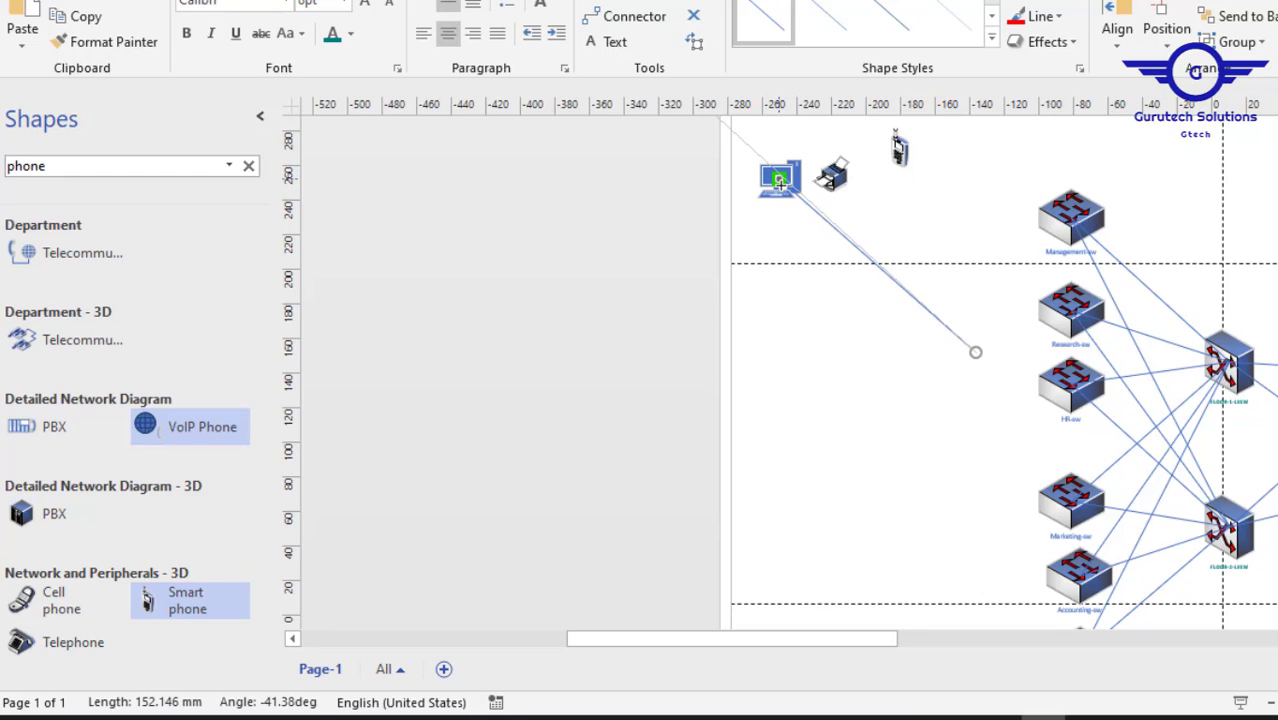
pyautogui.moveTo(974, 357); pyautogui.dragTo(1068, 219)
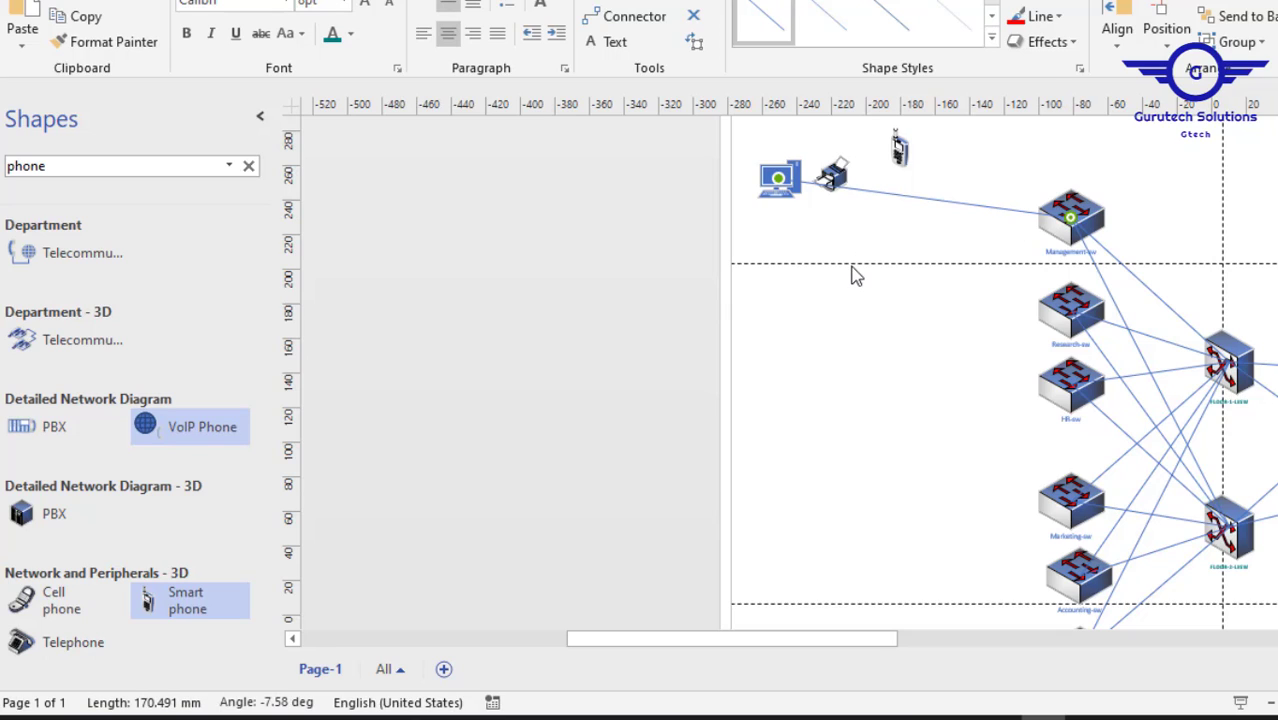
# - Paste another copy of the link line and attach it between the printer and Management-sw
pyautogui.doubleClick(53, 167)
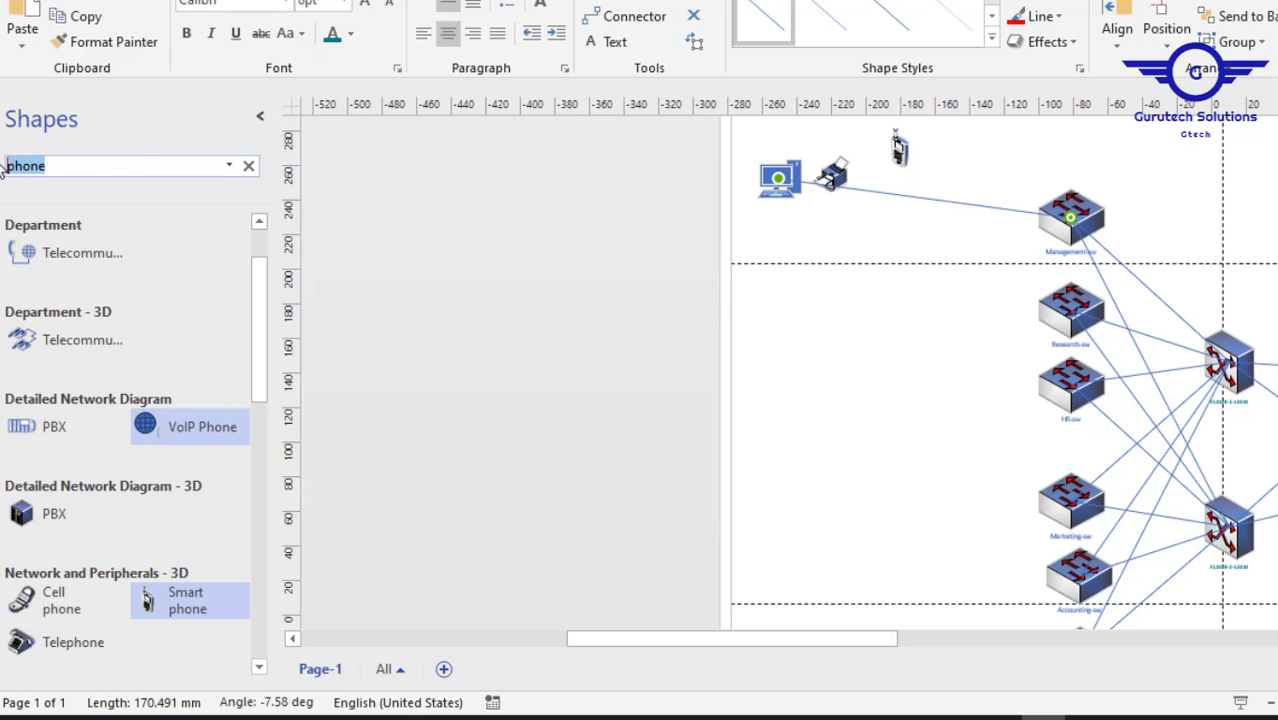
pyautogui.click(818, 226)
pyautogui.hotkey('ctrl', 'v')
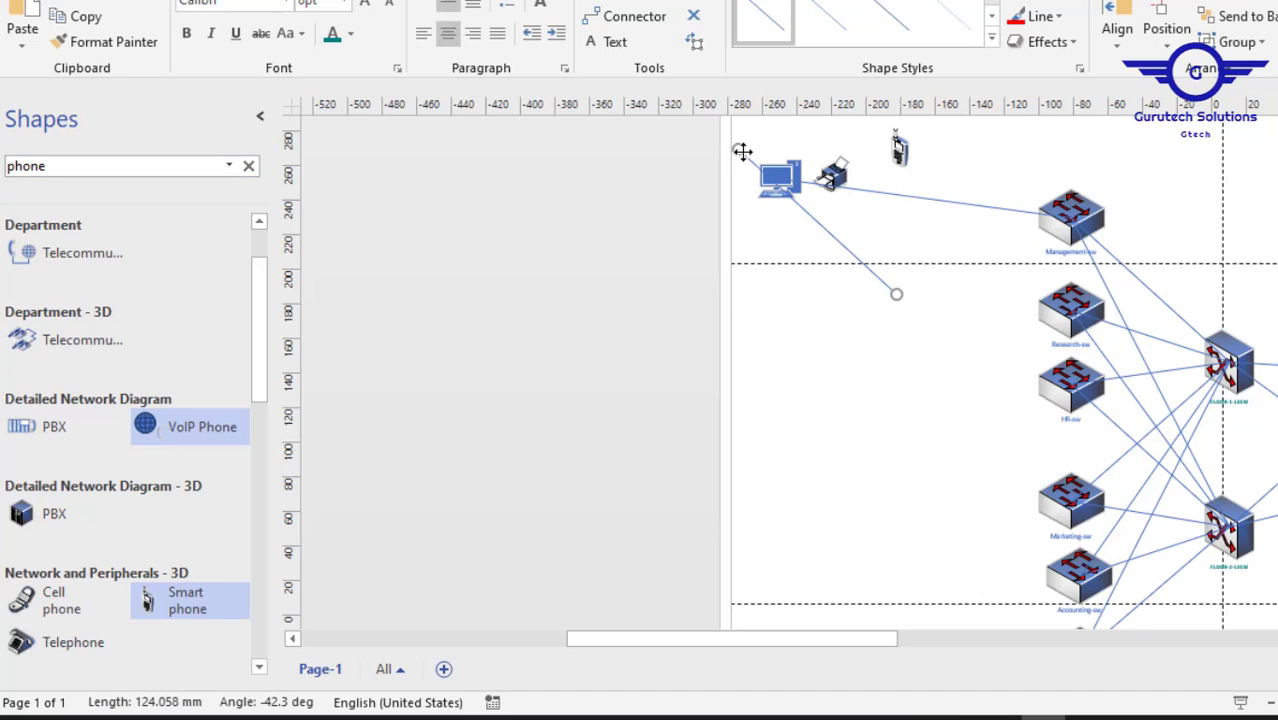
pyautogui.moveTo(742, 151); pyautogui.dragTo(830, 177)
pyautogui.moveTo(896, 294); pyautogui.dragTo(1069, 216)
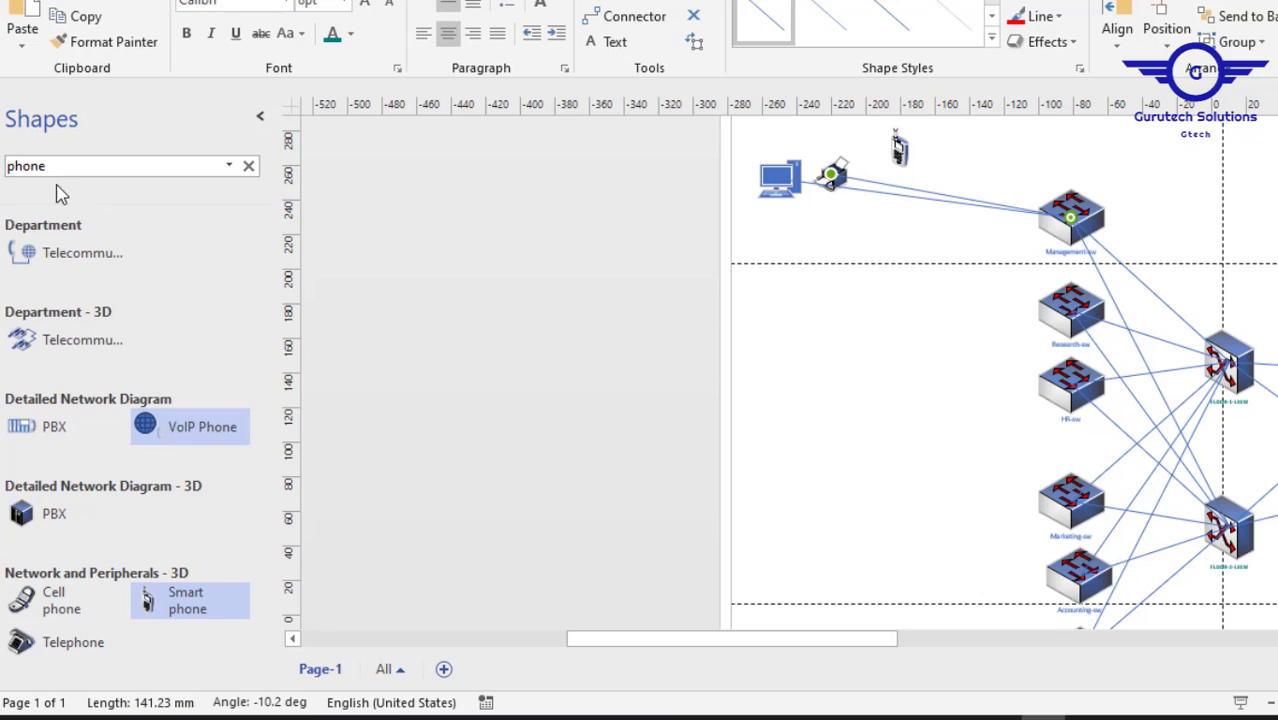
# - Paste a further link line and attach it between the smart phone and Management-sw
pyautogui.hotkey('ctrl', 'v')
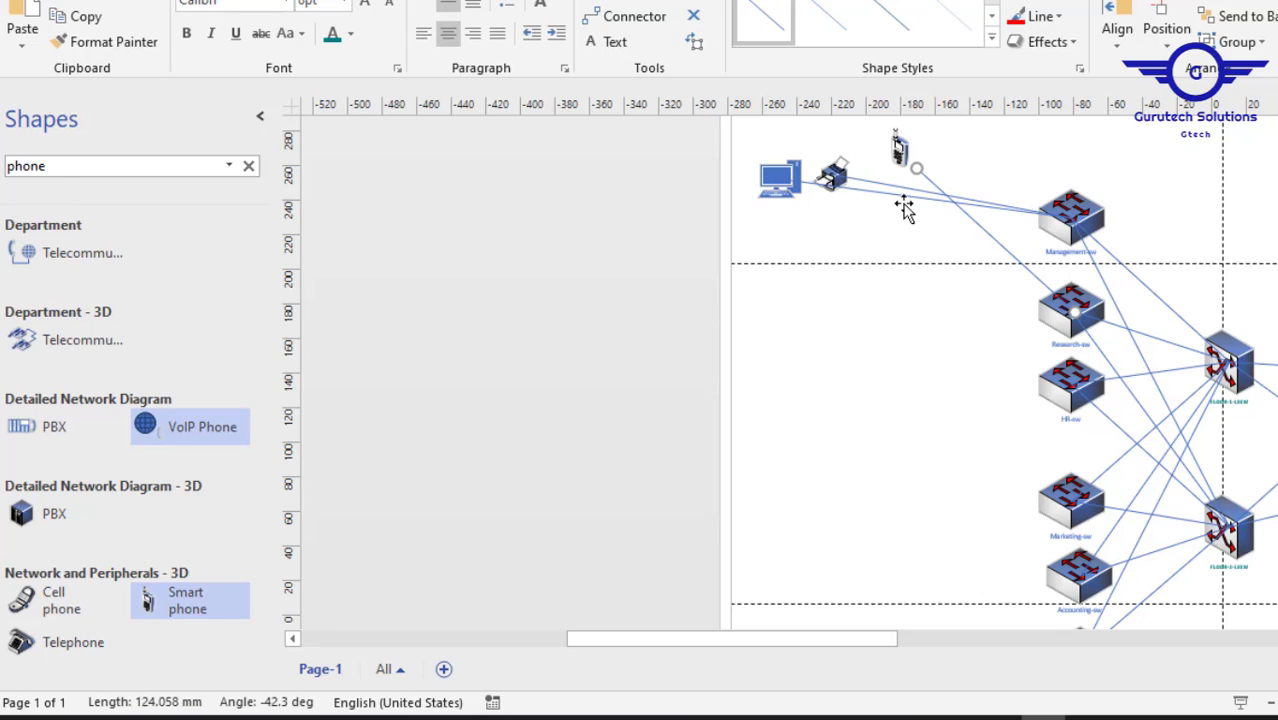
pyautogui.moveTo(910, 162); pyautogui.dragTo(901, 152)
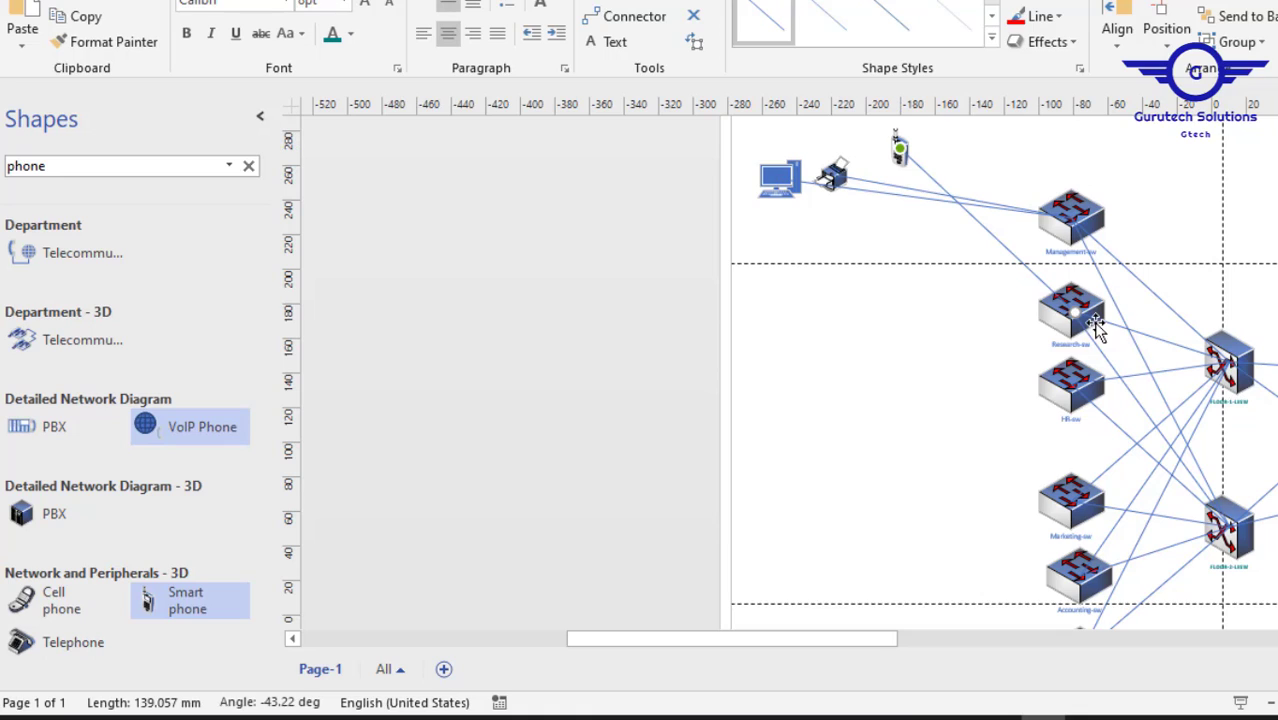
pyautogui.moveTo(1072, 312); pyautogui.dragTo(1074, 221)
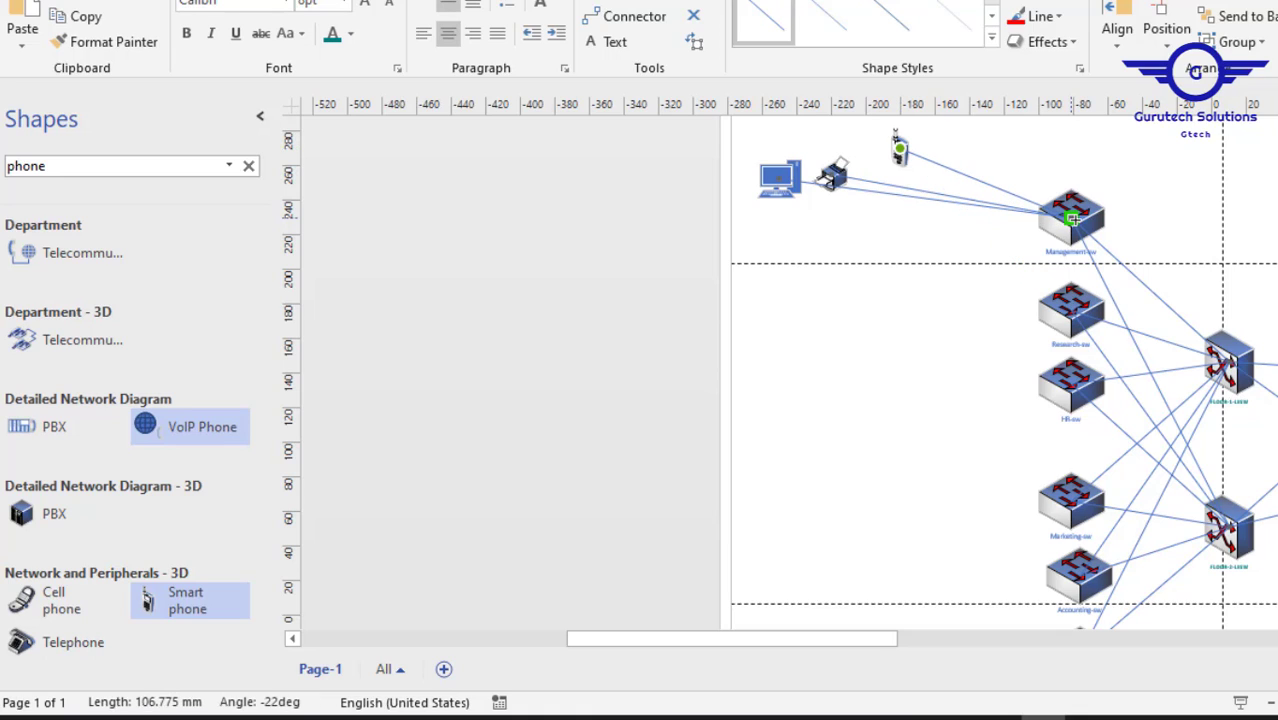
pyautogui.click(1146, 172)
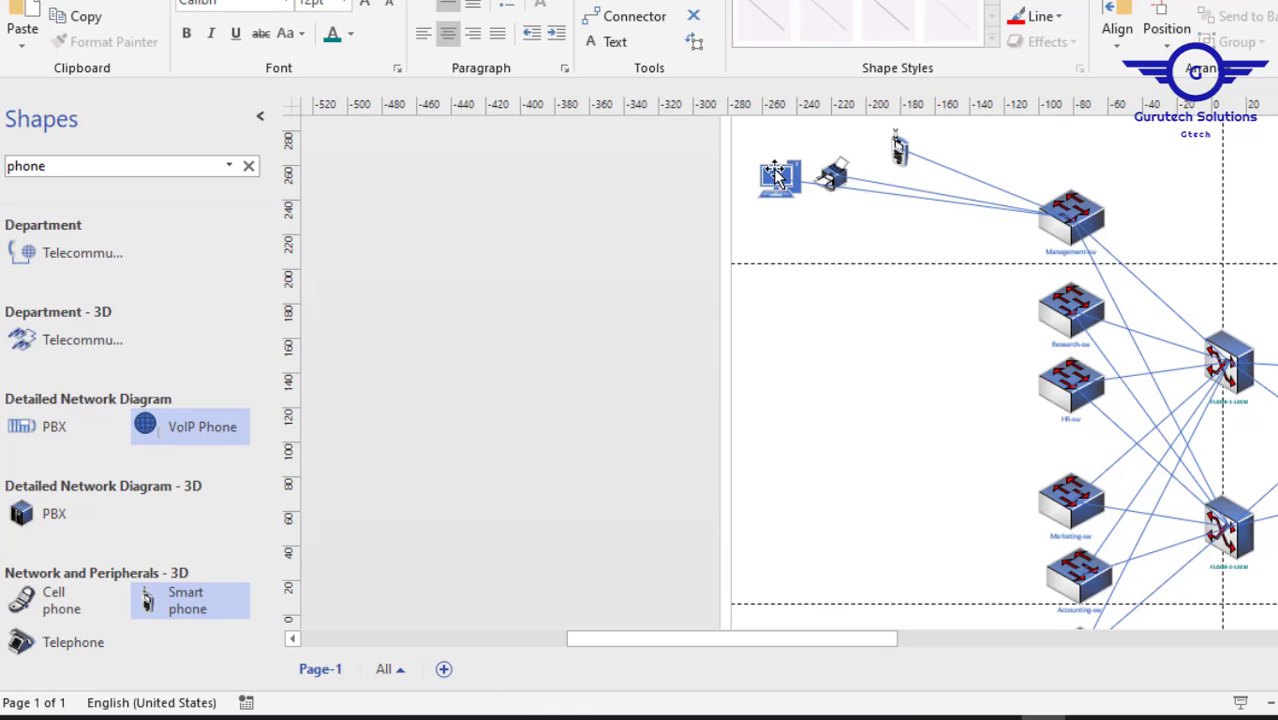
# - Move the printer up level with the smart phone and delete the smart phone's link to Management-sw
pyautogui.moveTo(833, 174); pyautogui.dragTo(831, 148)
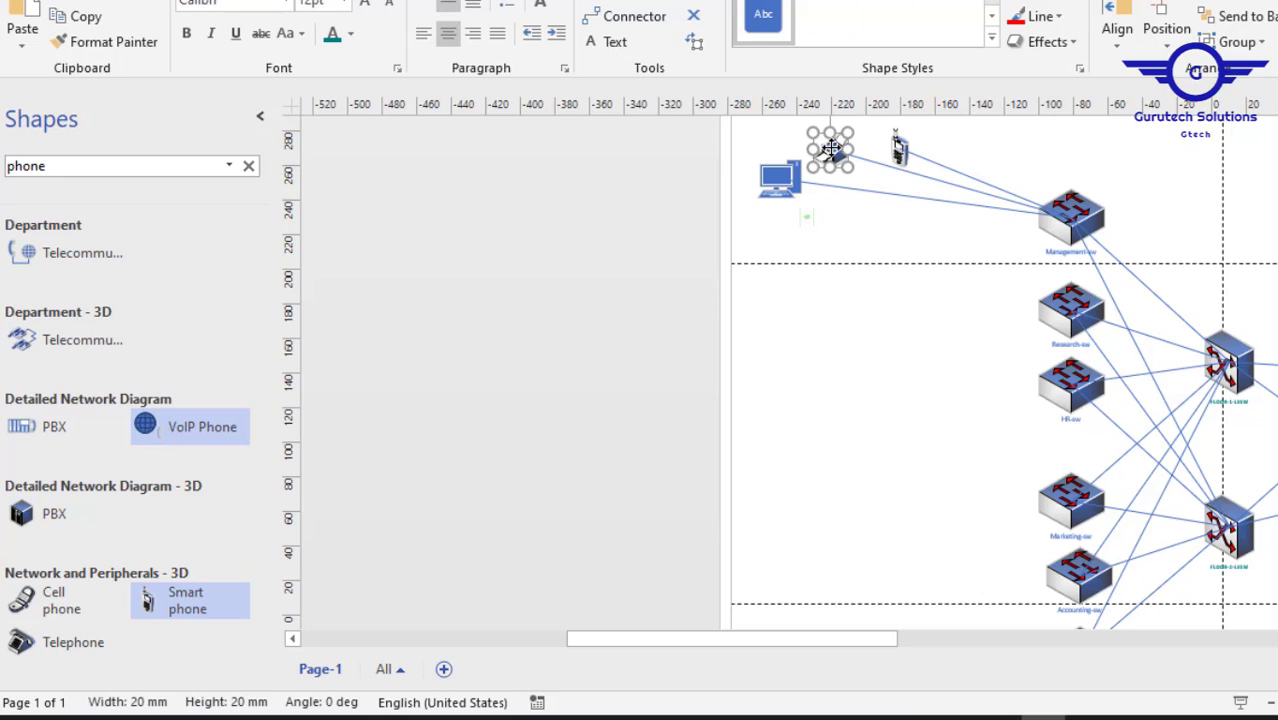
pyautogui.click(845, 235)
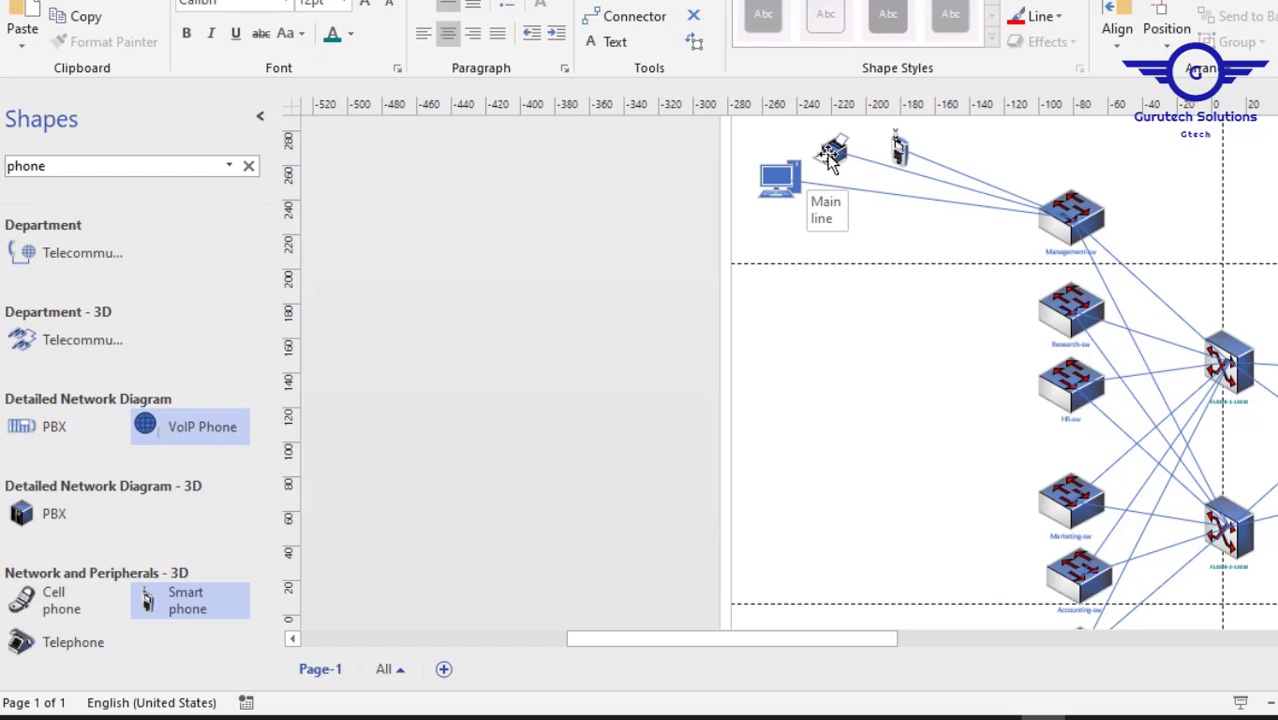
pyautogui.click(970, 180)
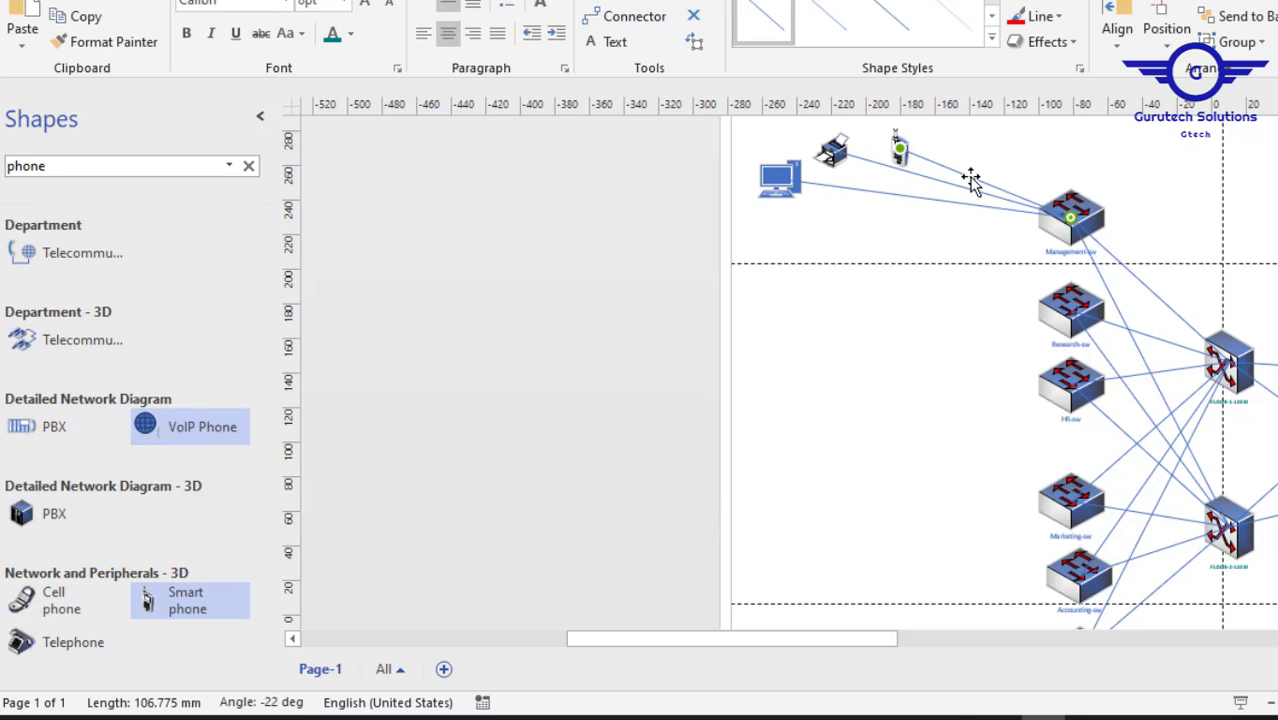
pyautogui.press('Delete')
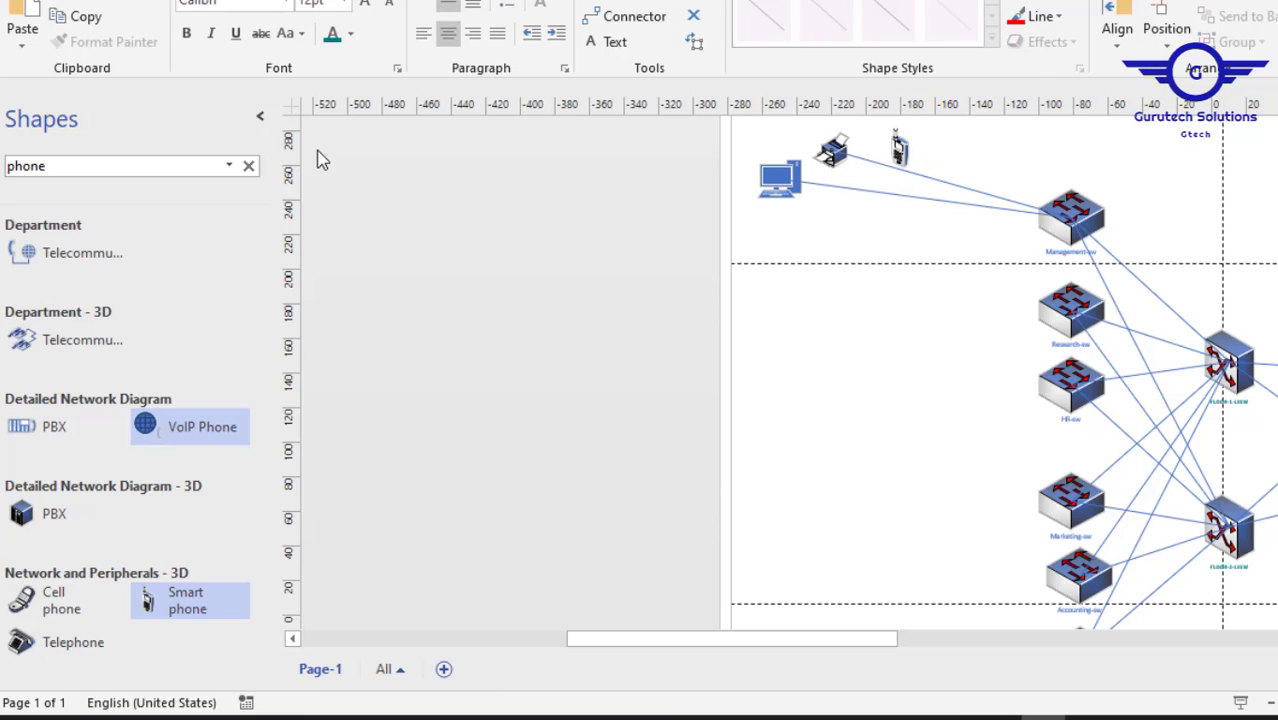
# - Search the shapes for "wireless" and place the WiFi shape above Management-sw, between the smart phone and the switch
pyautogui.doubleClick(65, 168)
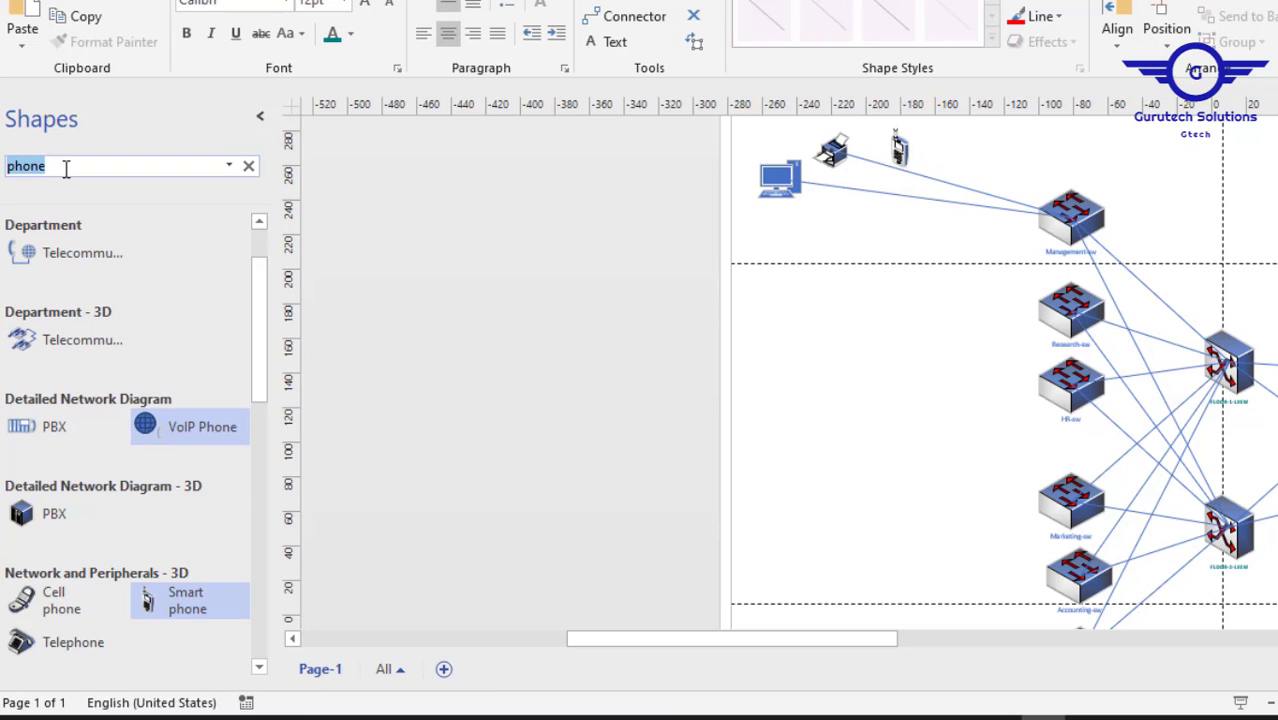
pyautogui.write('wireless')
pyautogui.press('Return')
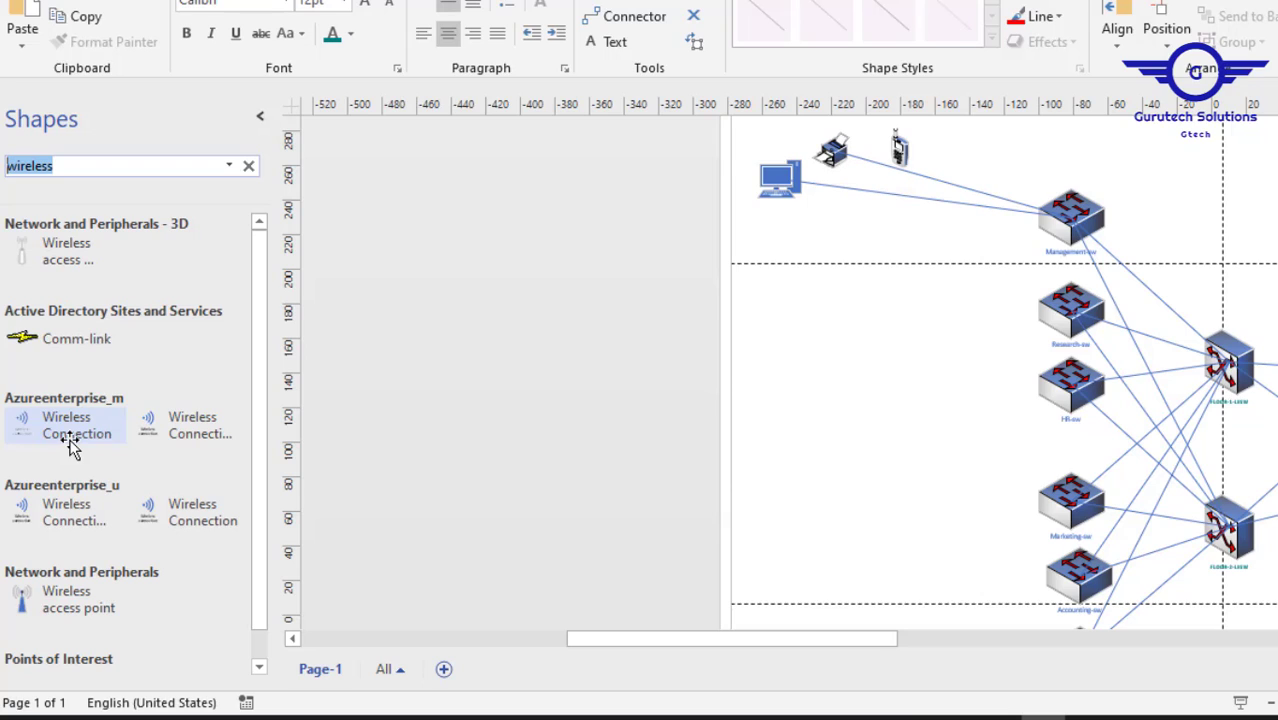
pyautogui.click(165, 515)
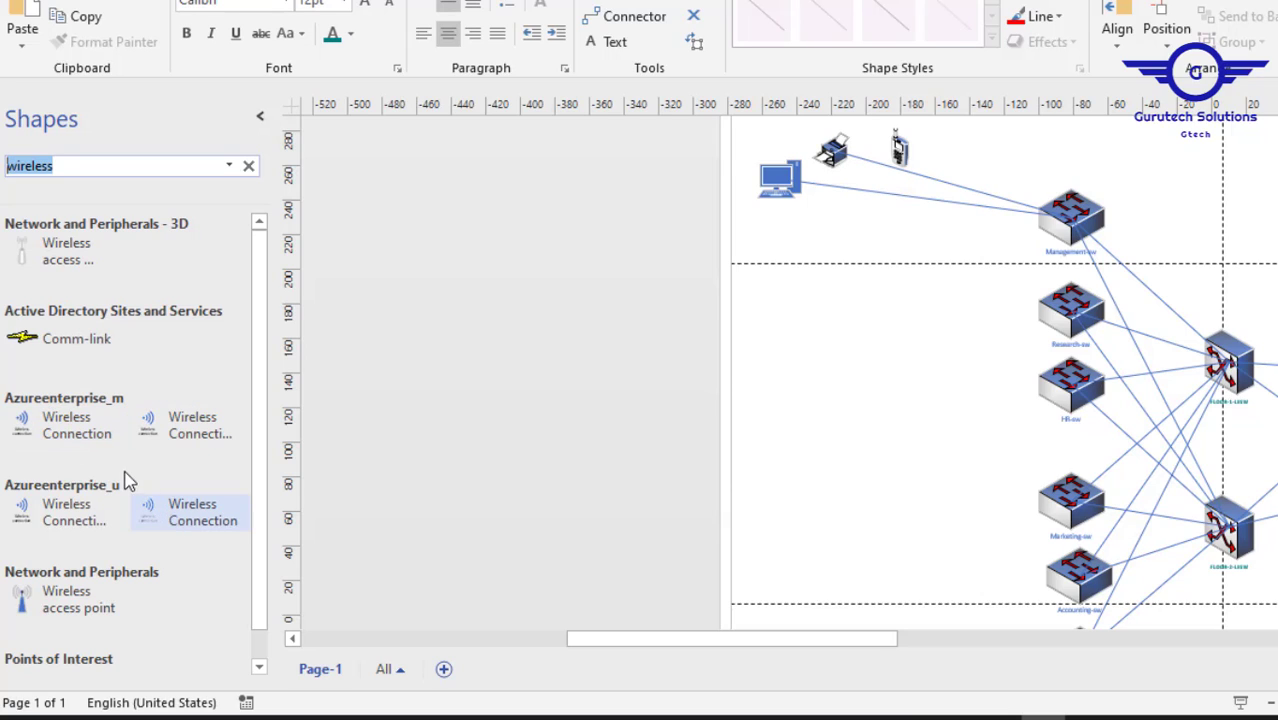
pyautogui.moveTo(255, 380); pyautogui.dragTo(257, 462)
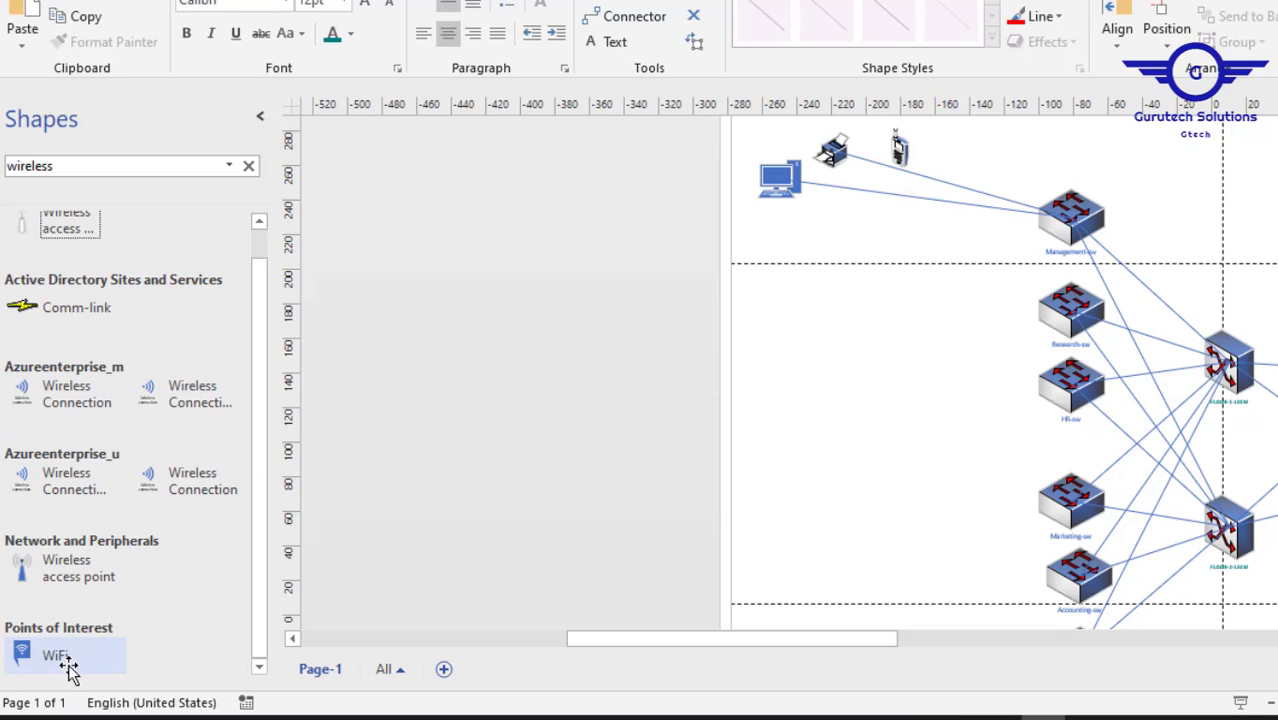
pyautogui.moveTo(23, 662); pyautogui.dragTo(1008, 146)
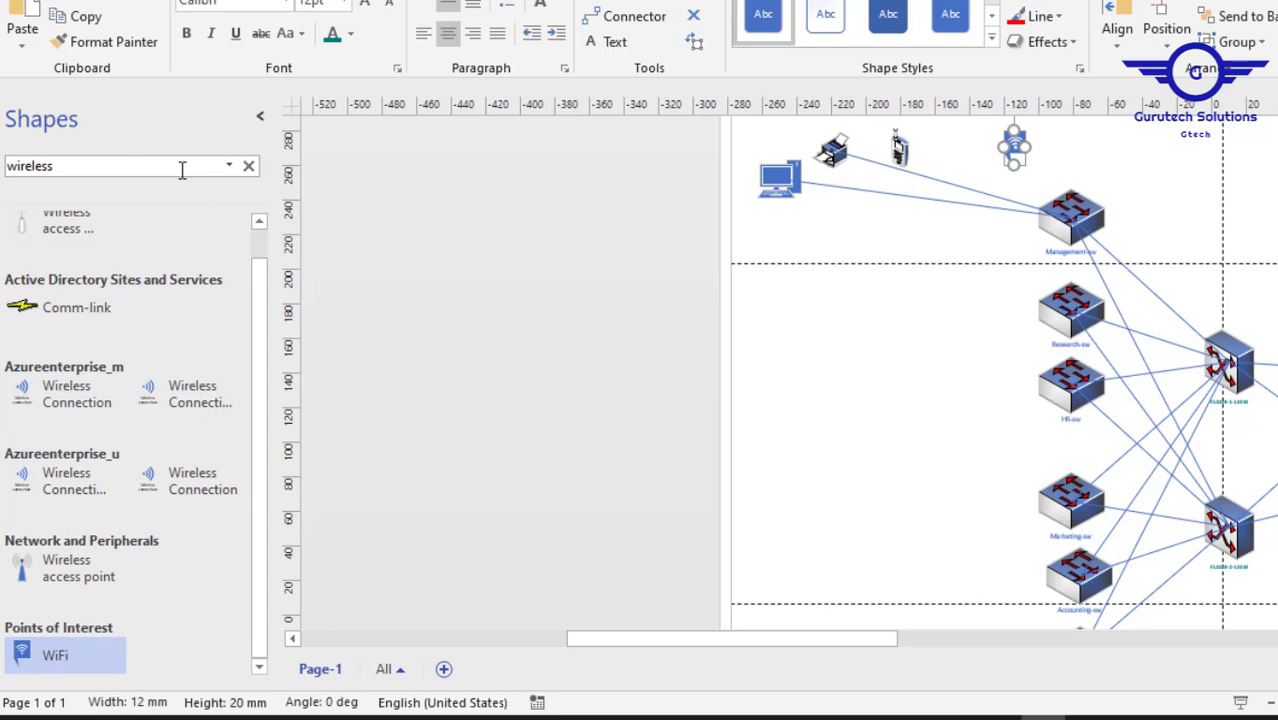
# - Paste a link line, attach it between the WiFi shape and Management-sw, and align the WiFi shape with the line's end
pyautogui.click(836, 286)
pyautogui.hotkey('ctrl', 'v')
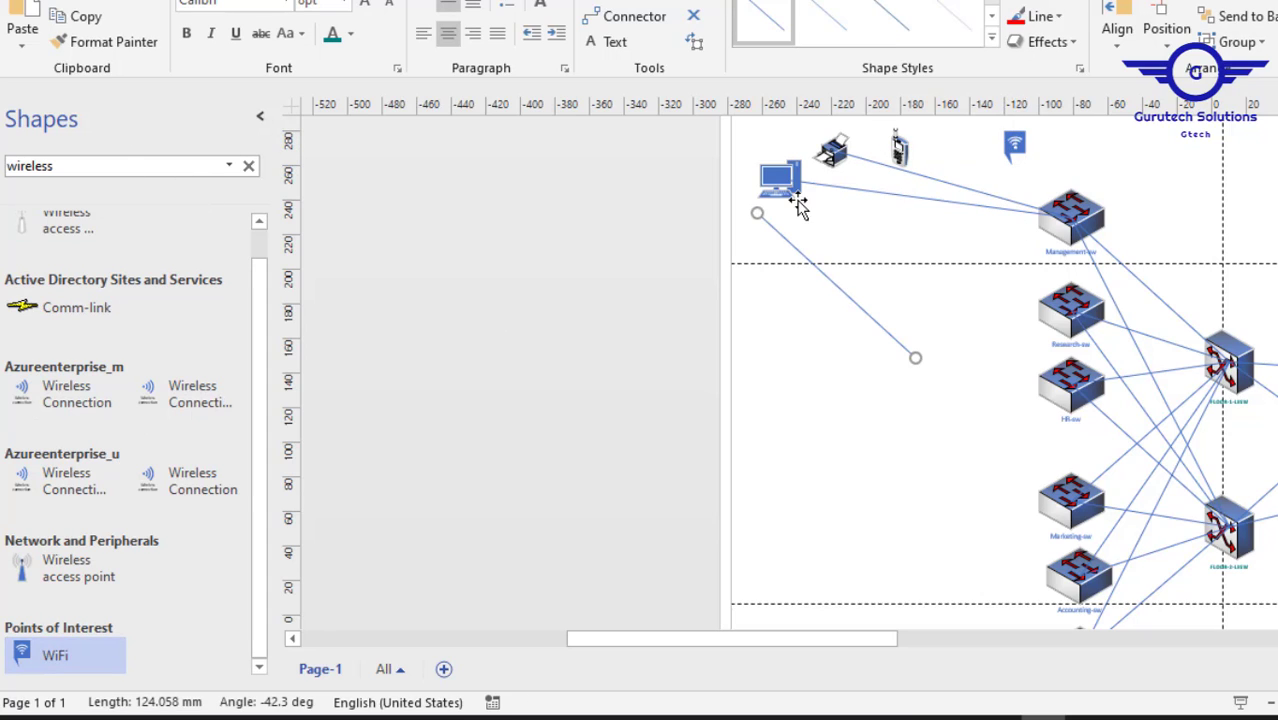
pyautogui.moveTo(757, 213); pyautogui.dragTo(1013, 217)
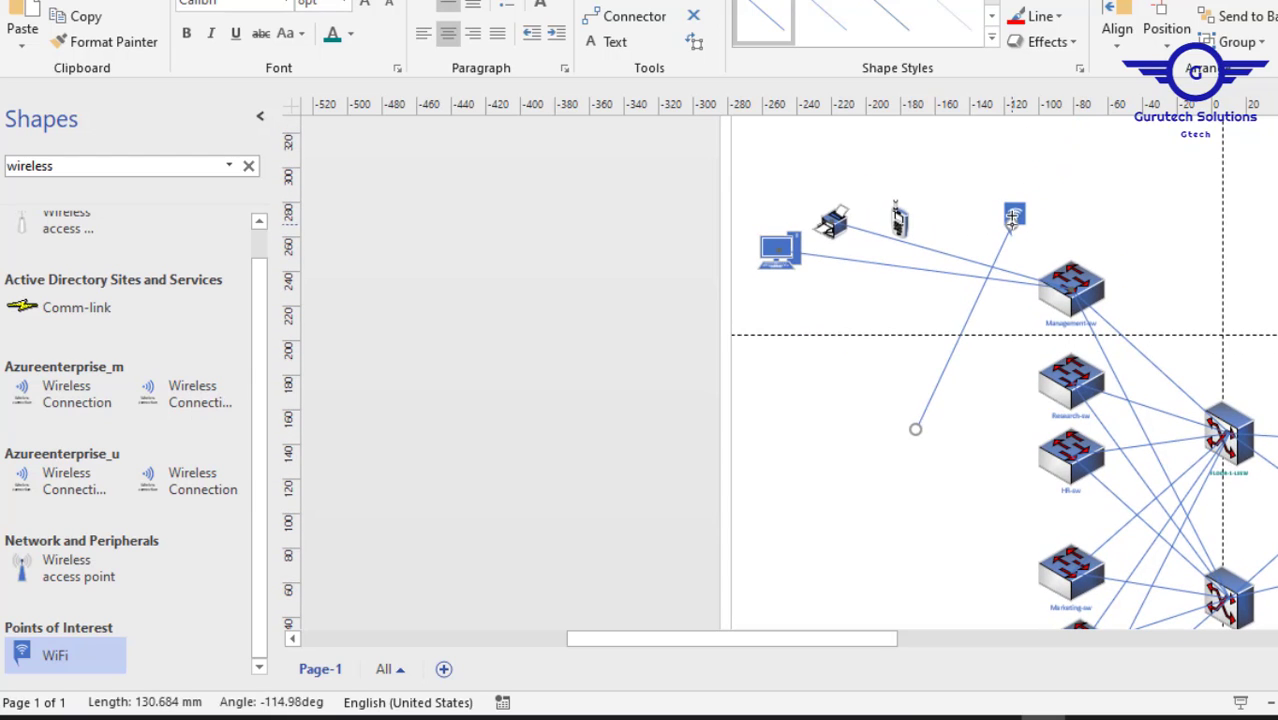
pyautogui.moveTo(917, 432); pyautogui.dragTo(1070, 289)
pyautogui.click(1097, 210)
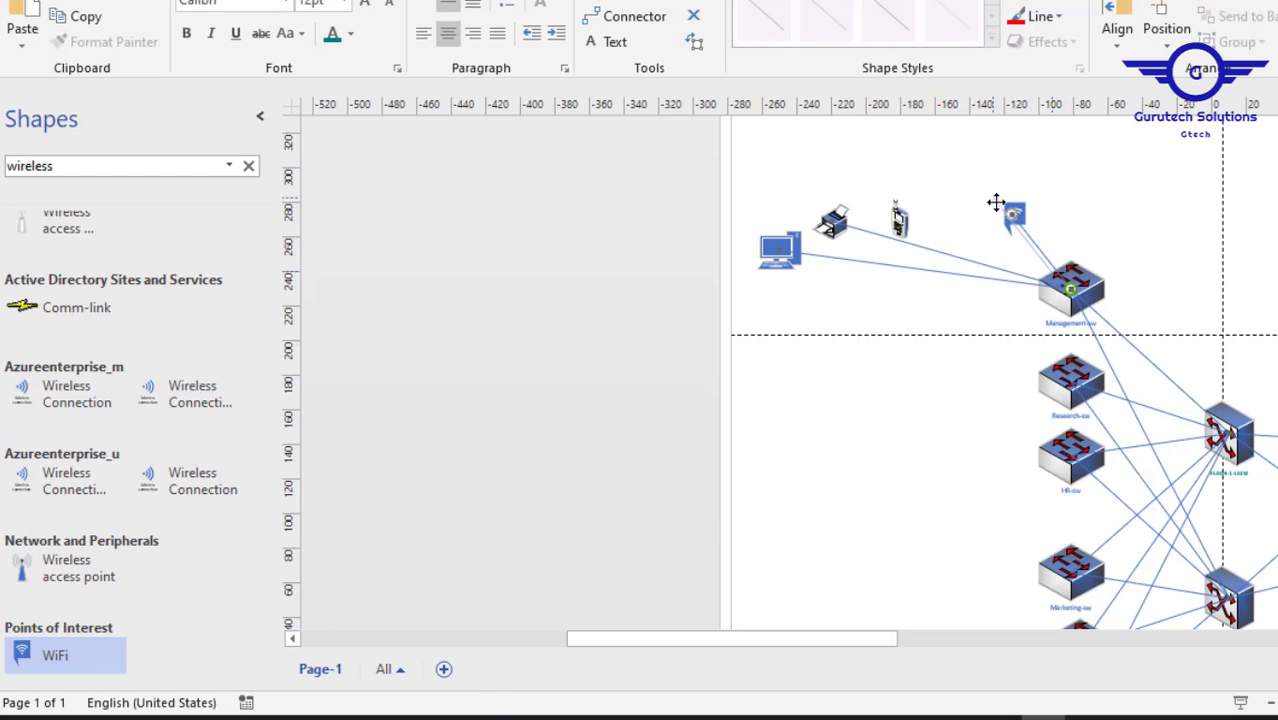
pyautogui.click(1003, 207)
pyautogui.click(1018, 218)
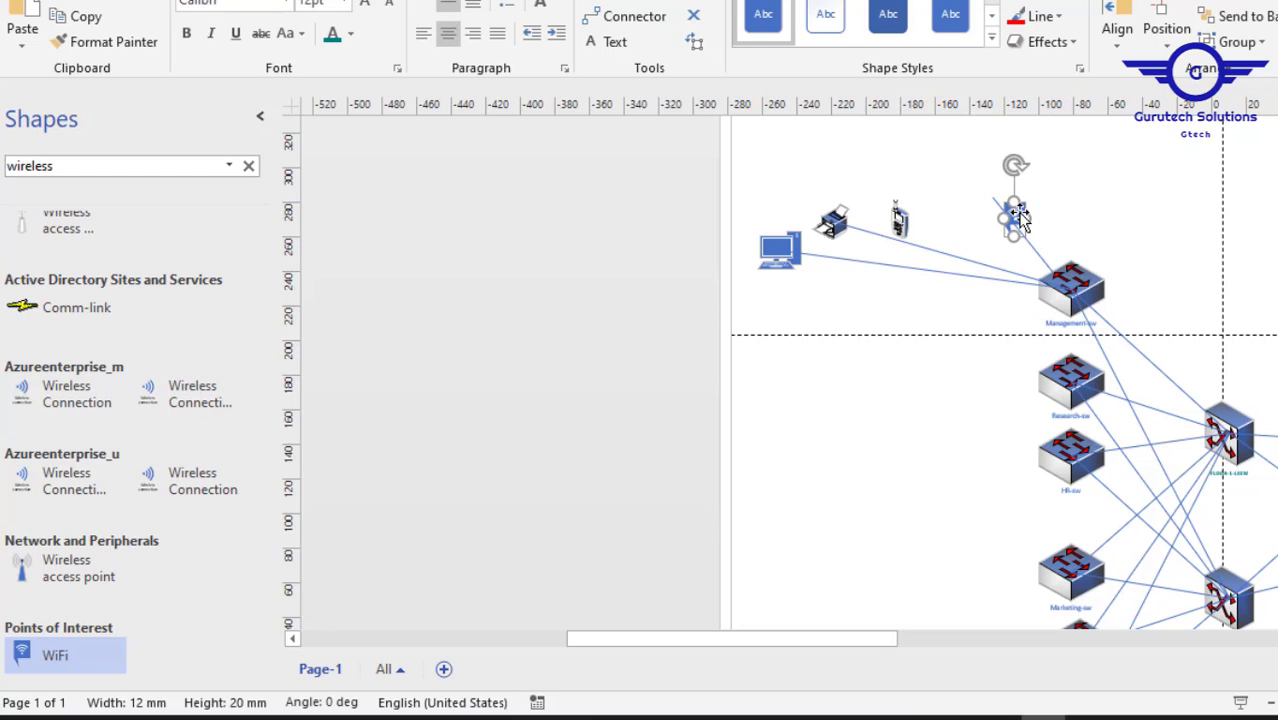
pyautogui.moveTo(1018, 218); pyautogui.dragTo(1000, 192)
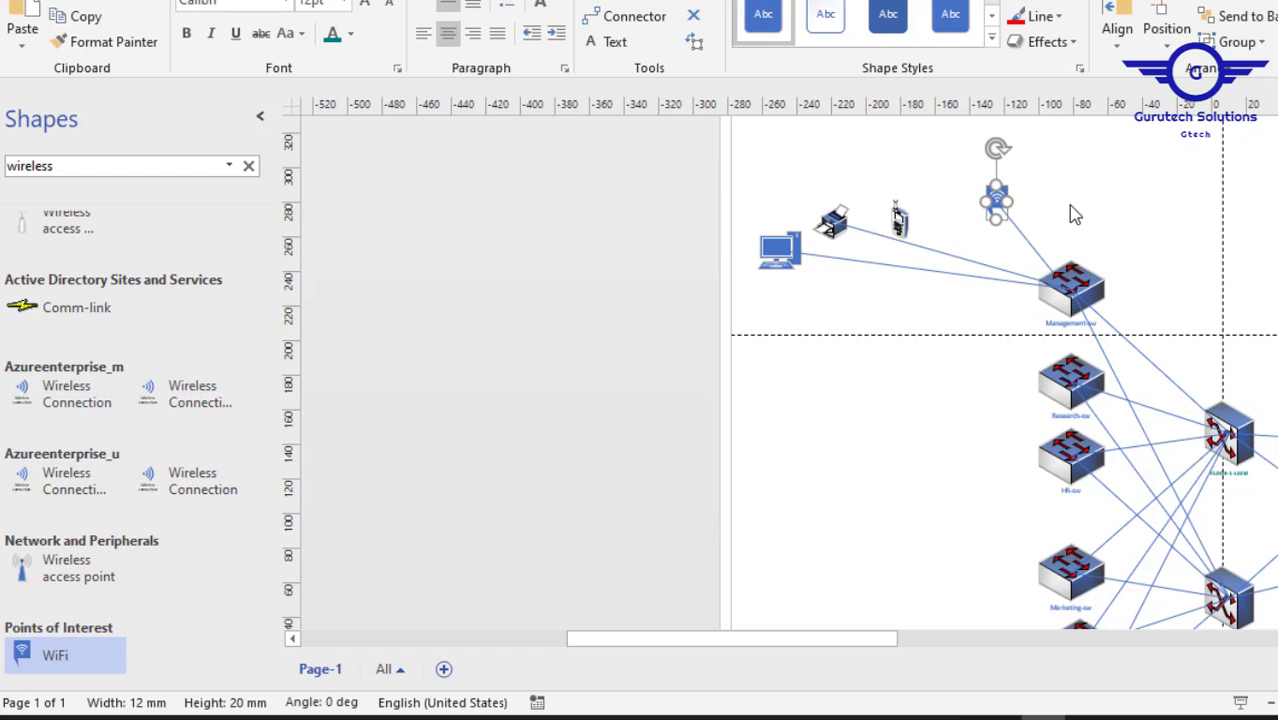
pyautogui.click(1068, 205)
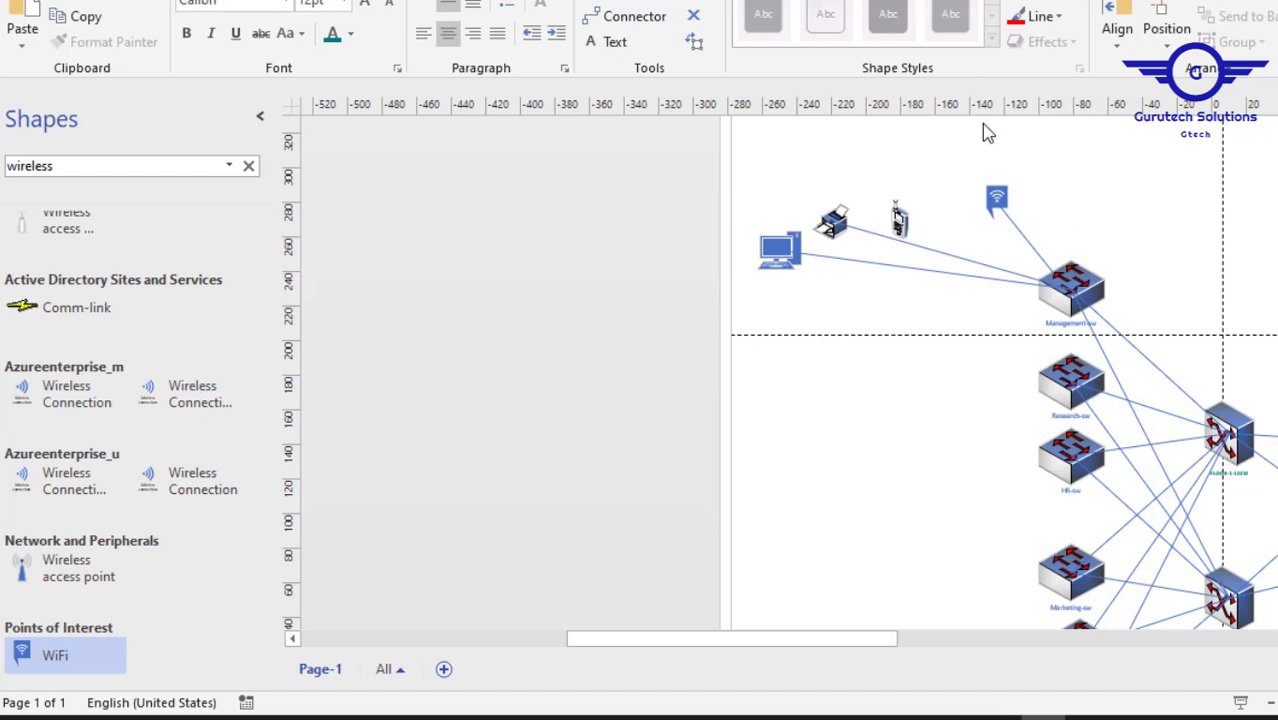
# - Label the PC linked to Management-sw "Mgt-pc"
pyautogui.doubleClick(781, 251)
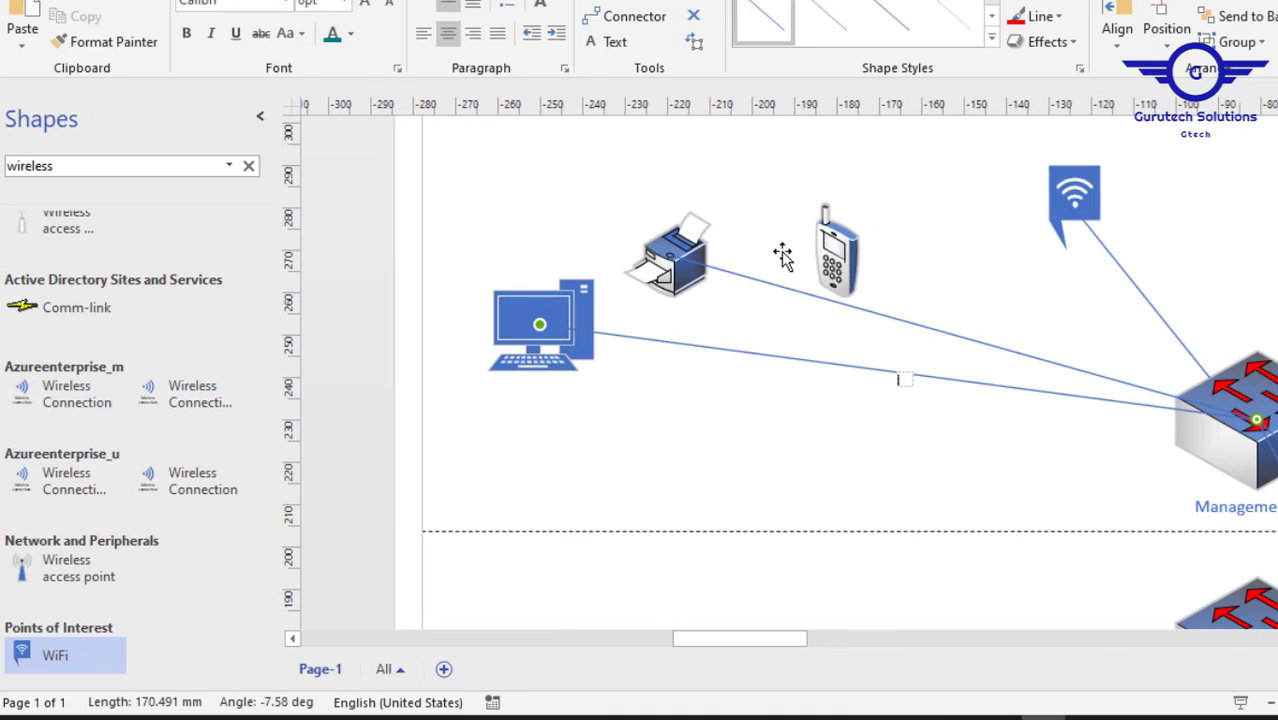
pyautogui.click(652, 440)
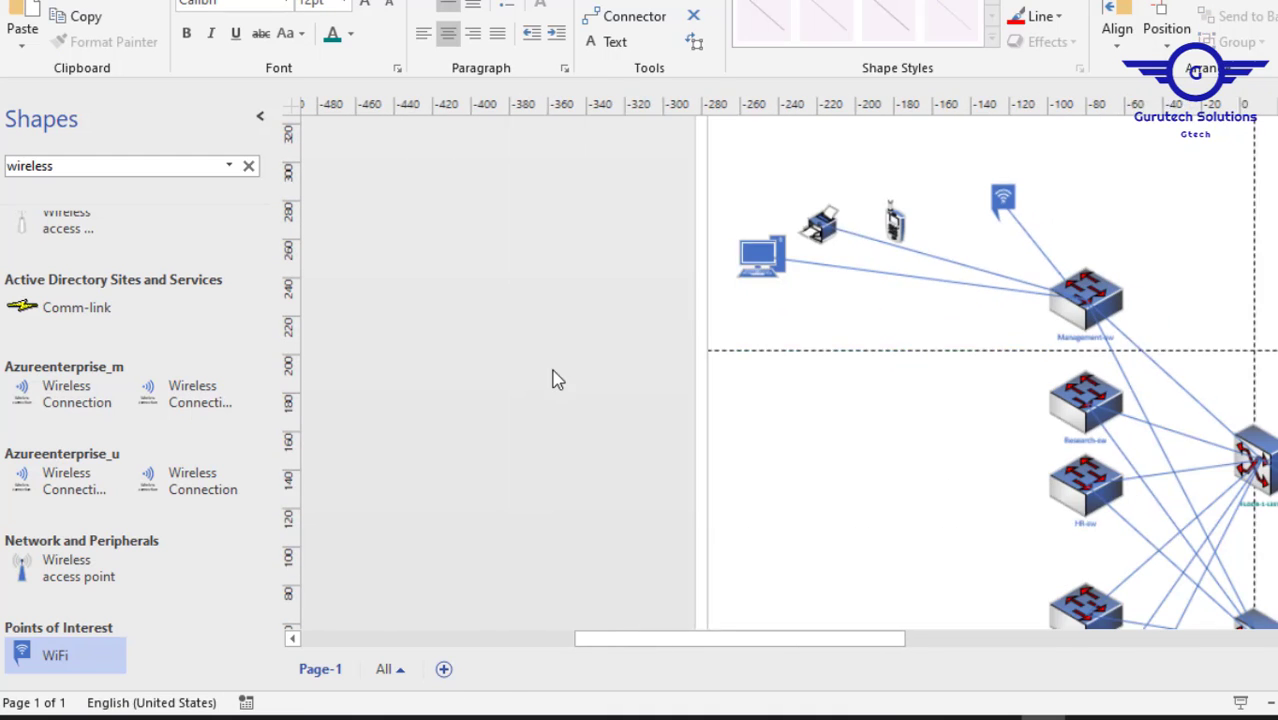
pyautogui.doubleClick(774, 258)
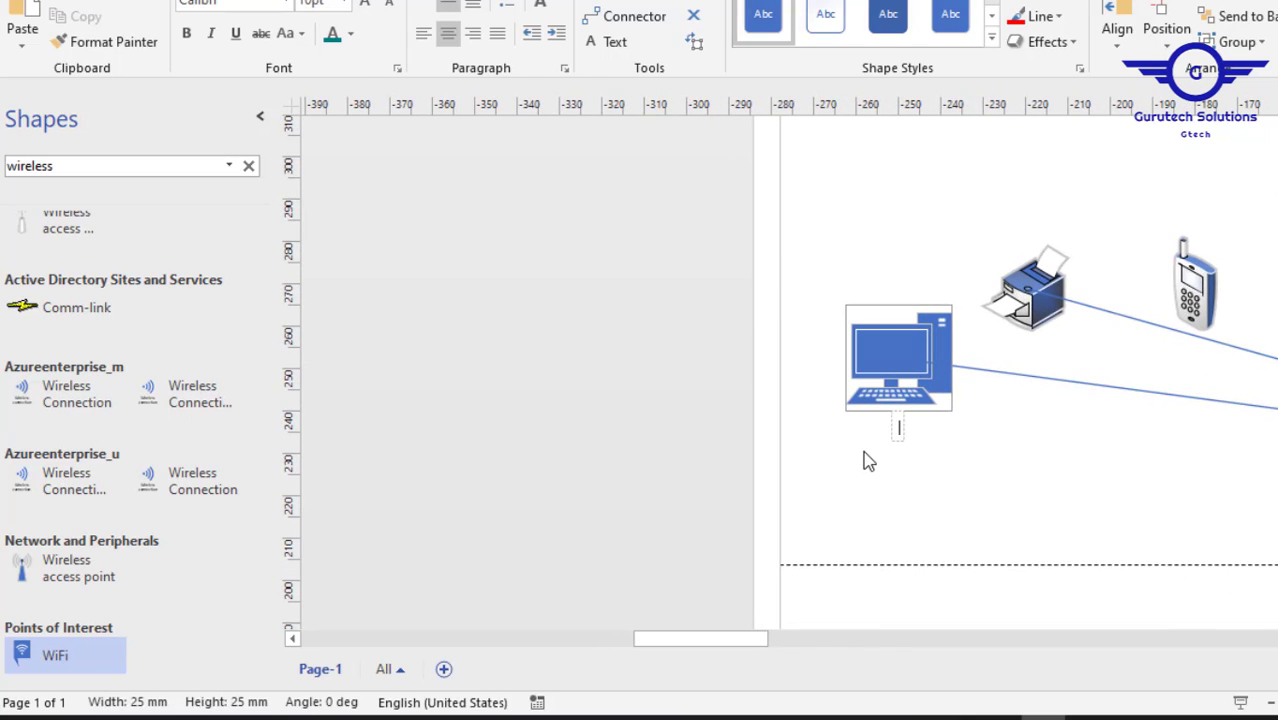
pyautogui.write('Mgt-pc')
pyautogui.hotkey('ctrl', 'a')
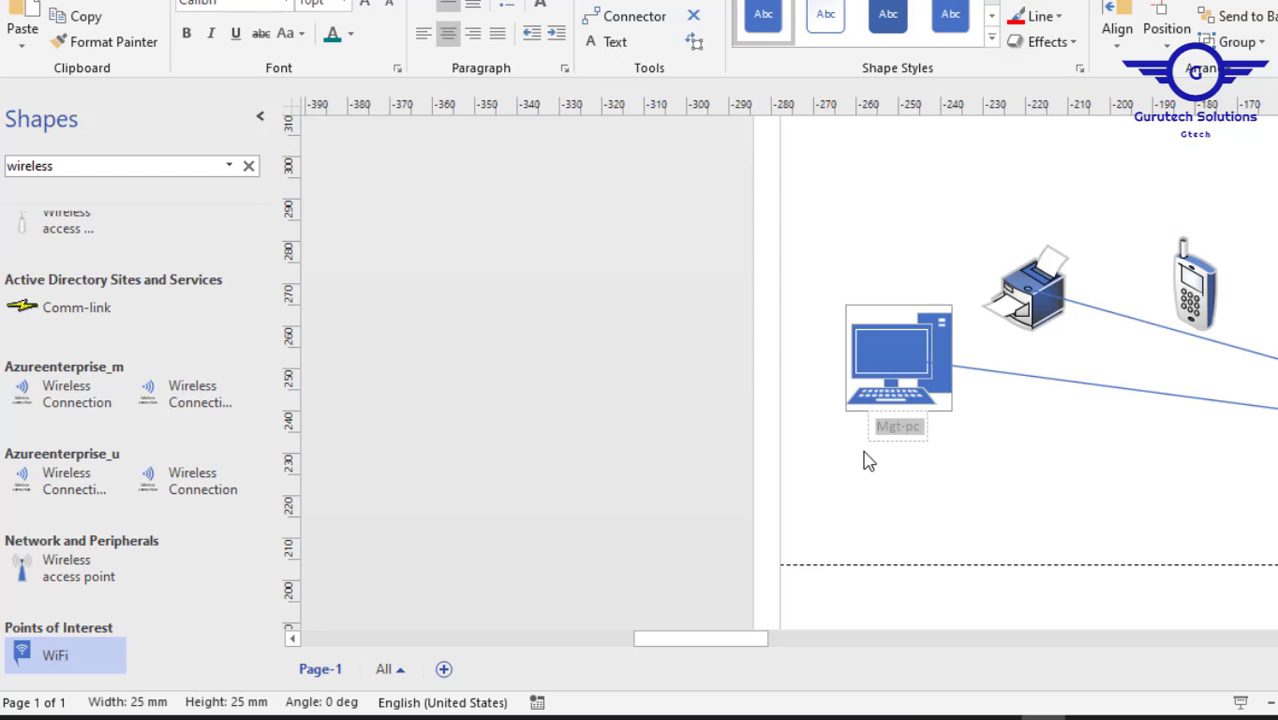
# - Label the printer "Mgt-printer" and the smart phone "Mgt-phone"
pyautogui.doubleClick(1045, 318)
pyautogui.hotkey('ctrl', 'v')
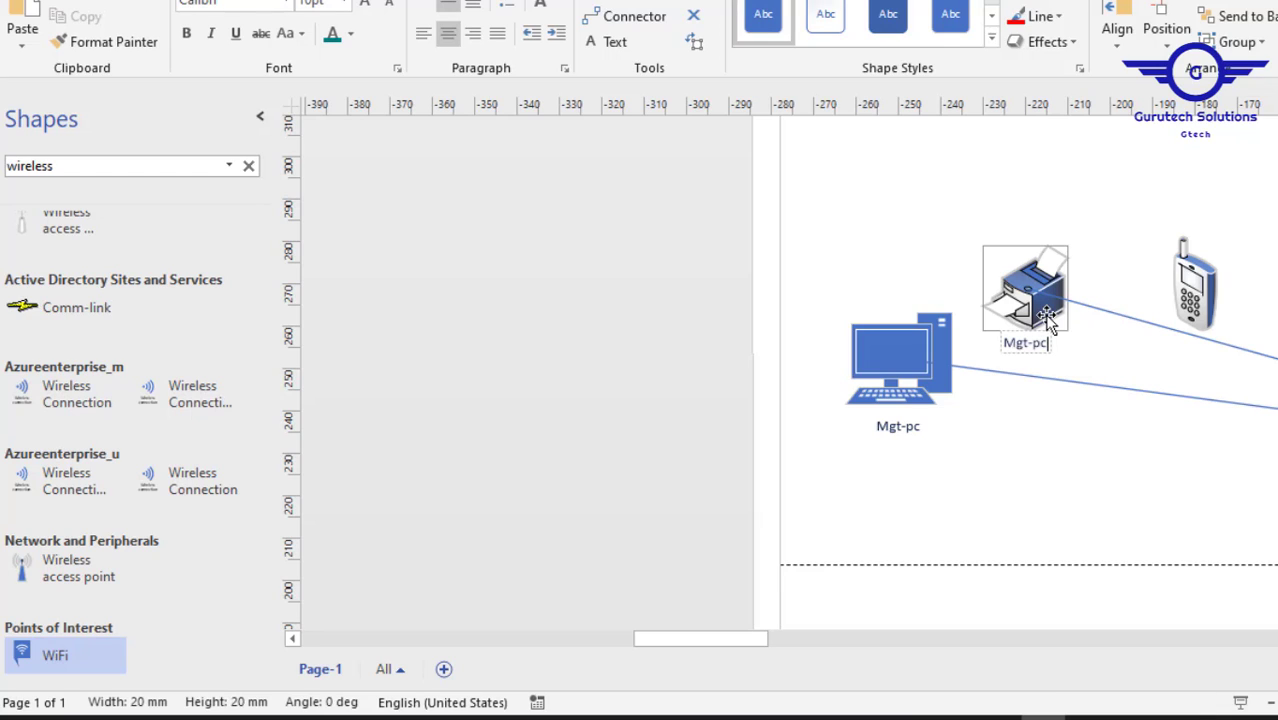
pyautogui.press('BackSpace')
pyautogui.write('rinter')
pyautogui.click(1208, 312)
pyautogui.write('Mgt-p')
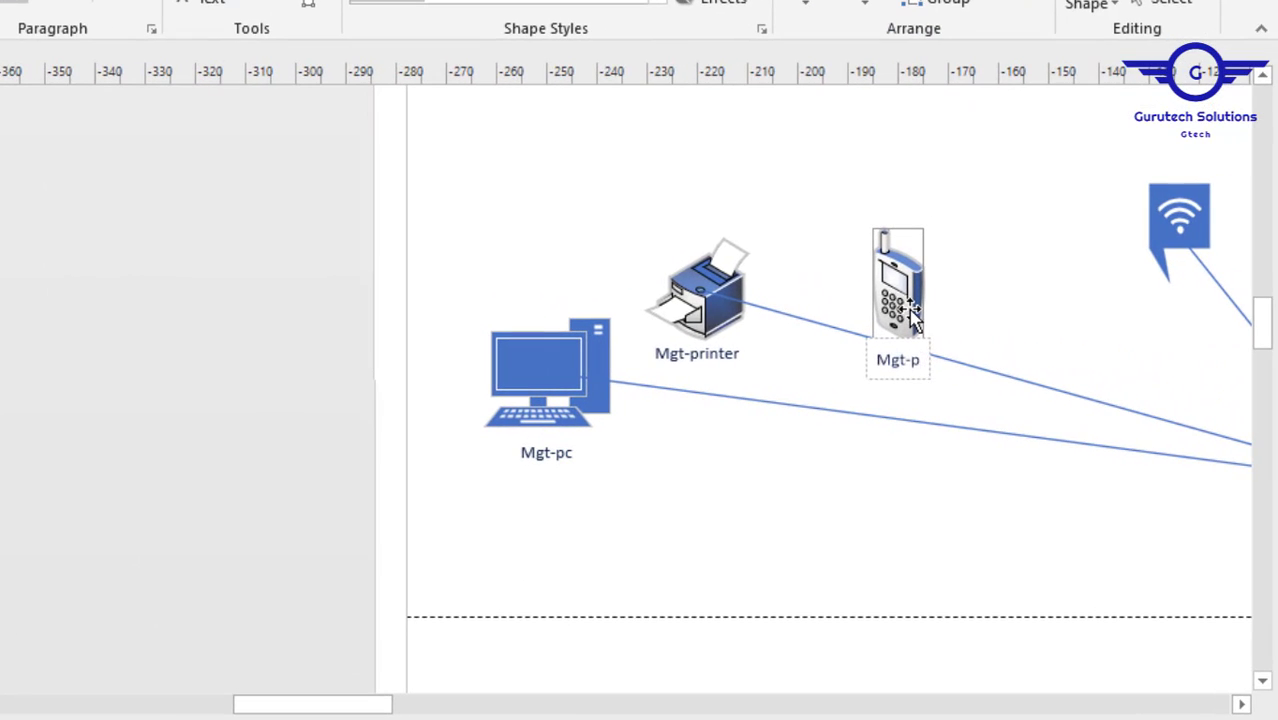
pyautogui.press('BackSpace')
pyautogui.write('hone')
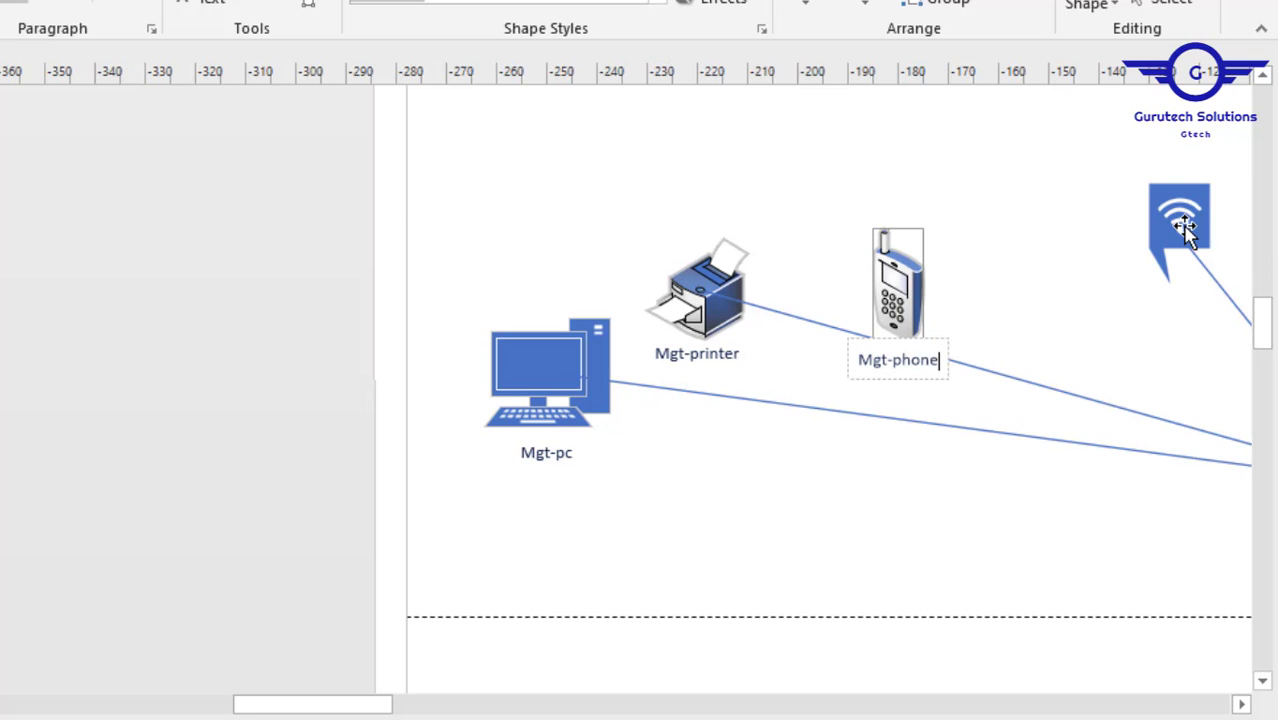
# - Label the WiFi shape "Mgt-Access Point" and move Mgt-phone up and closer to it
pyautogui.doubleClick(1184, 228)
pyautogui.doubleClick(1162, 211)
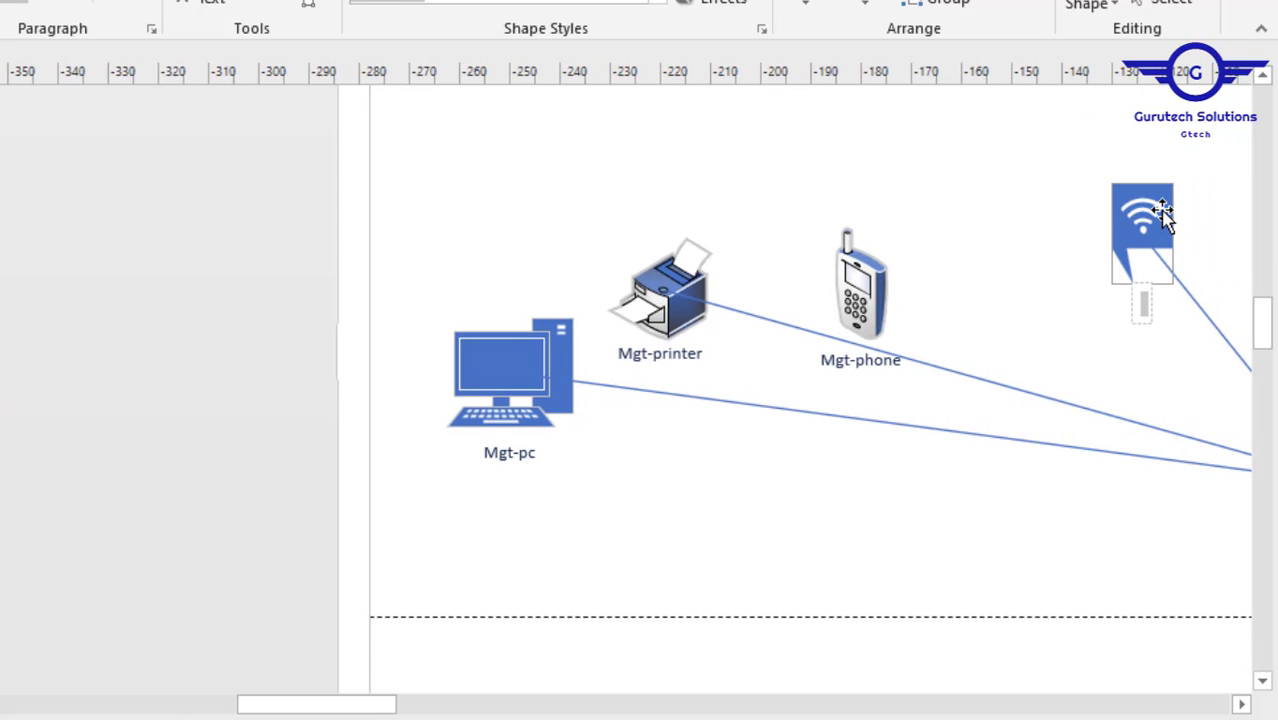
pyautogui.write('Mgt-pc')
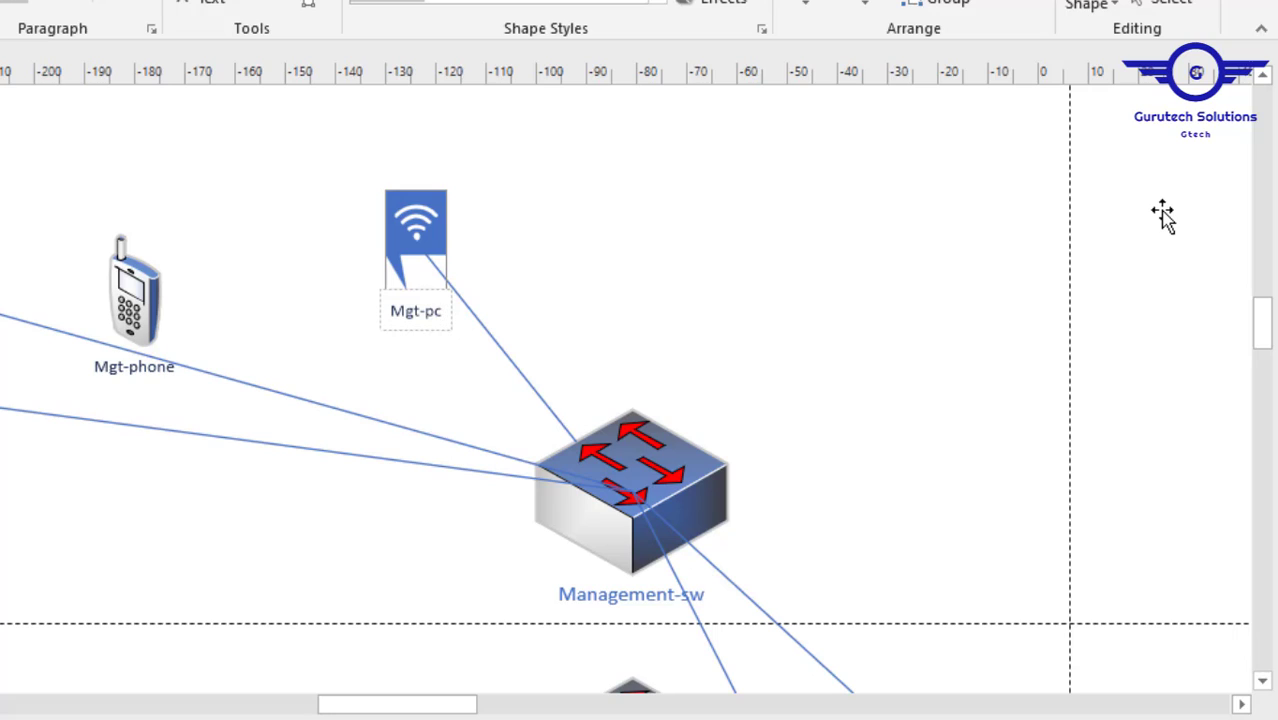
pyautogui.press('BackSpace')
pyautogui.press('BackSpace')
pyautogui.write('Access Po')
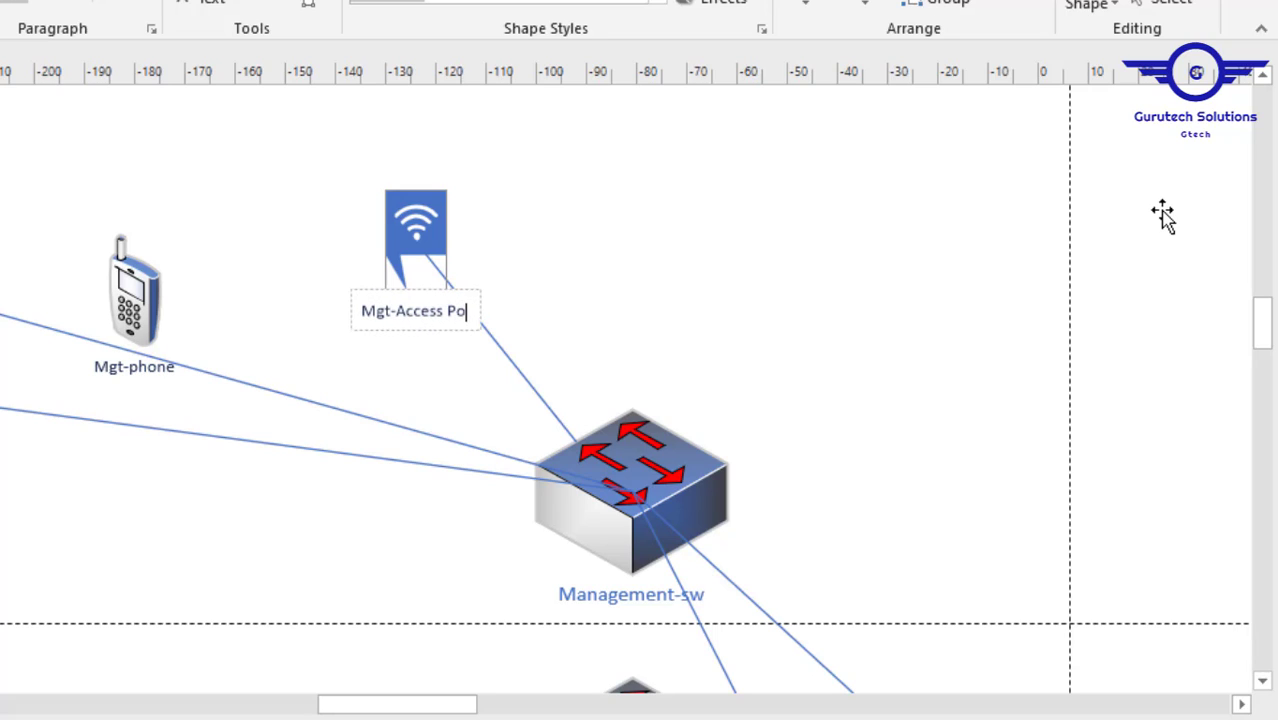
pyautogui.write('int')
pyautogui.click(728, 252)
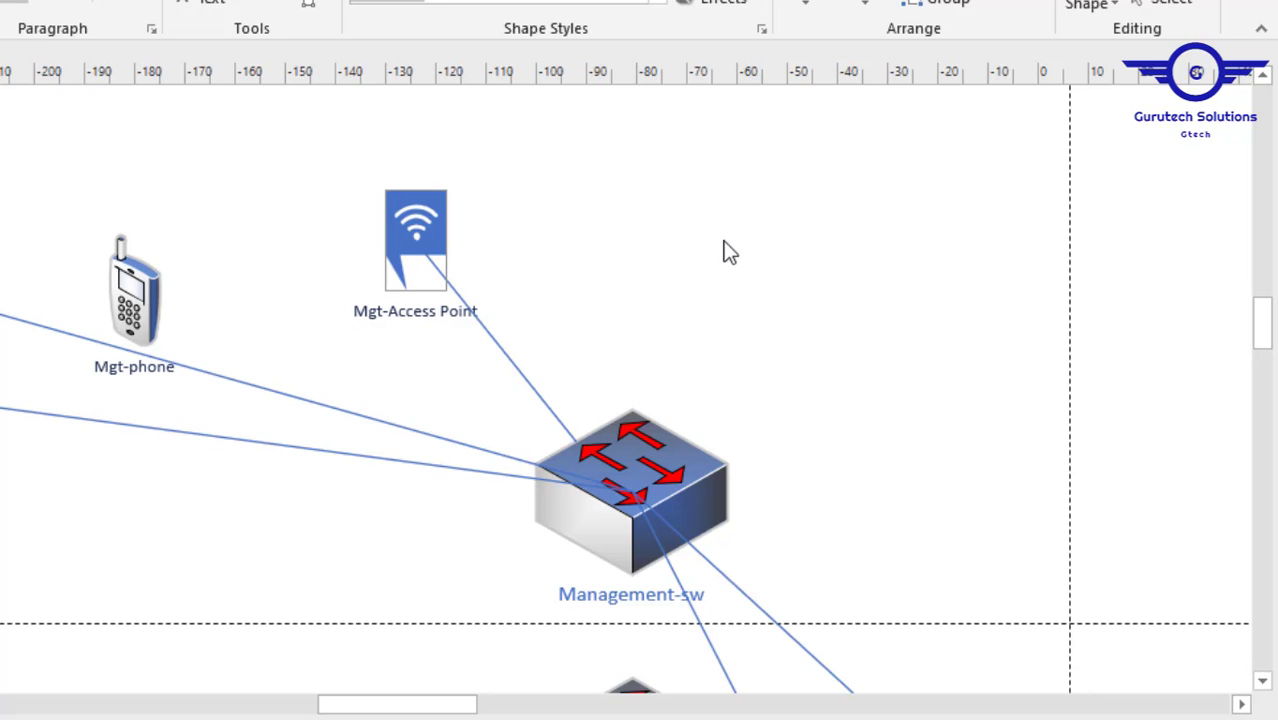
pyautogui.moveTo(133, 310); pyautogui.dragTo(222, 188)
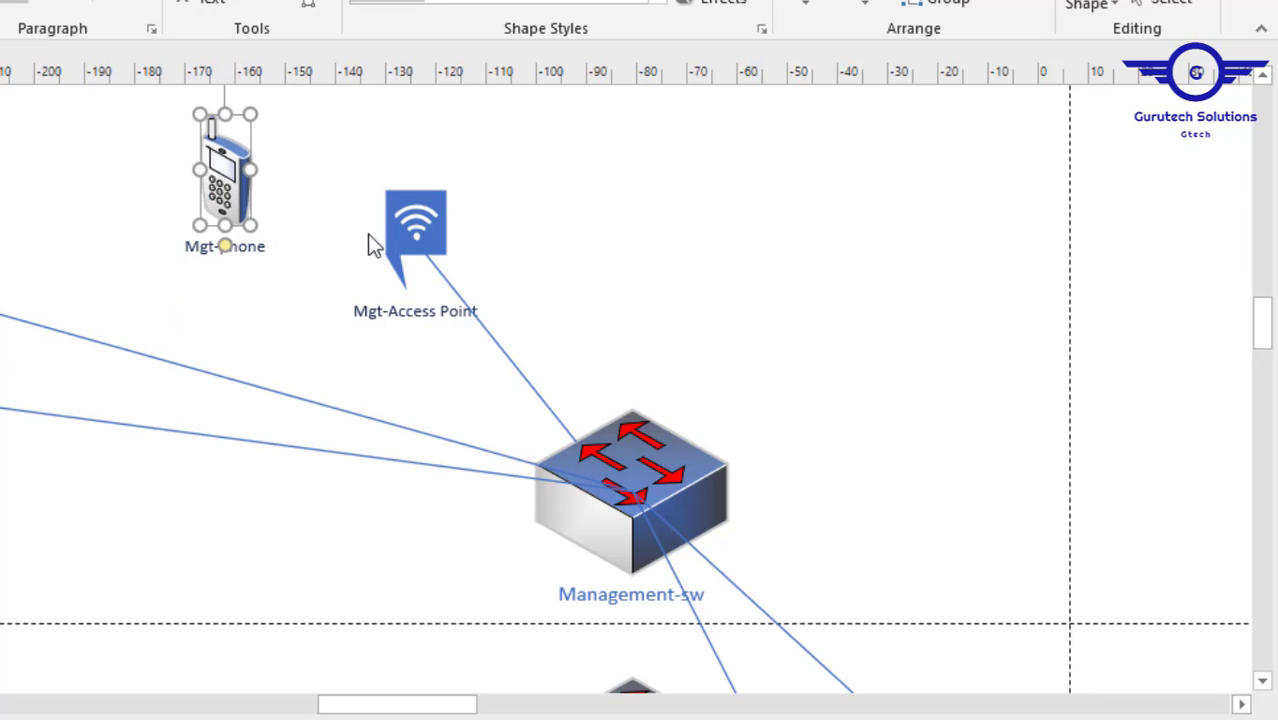
pyautogui.click(588, 204)
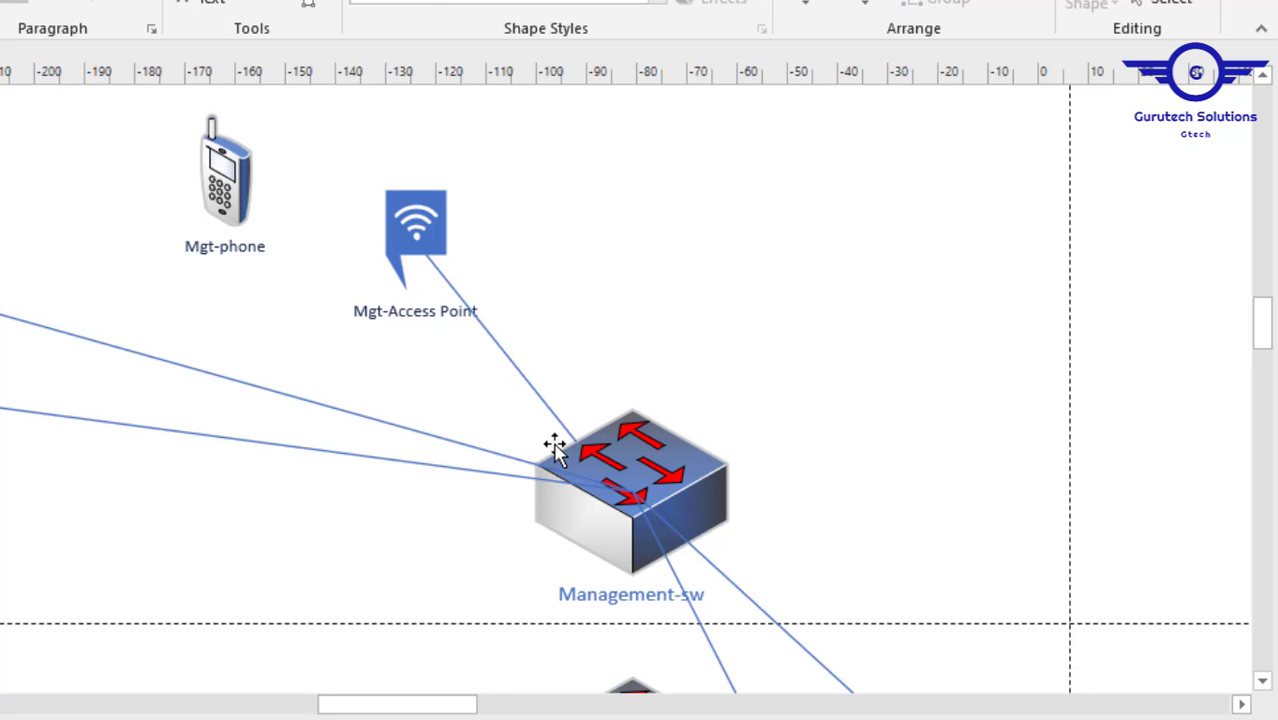
# - Copy the Management PC, printer, phone and access point, and paste the set into the area beside Research-sw
pyautogui.click(1040, 719)
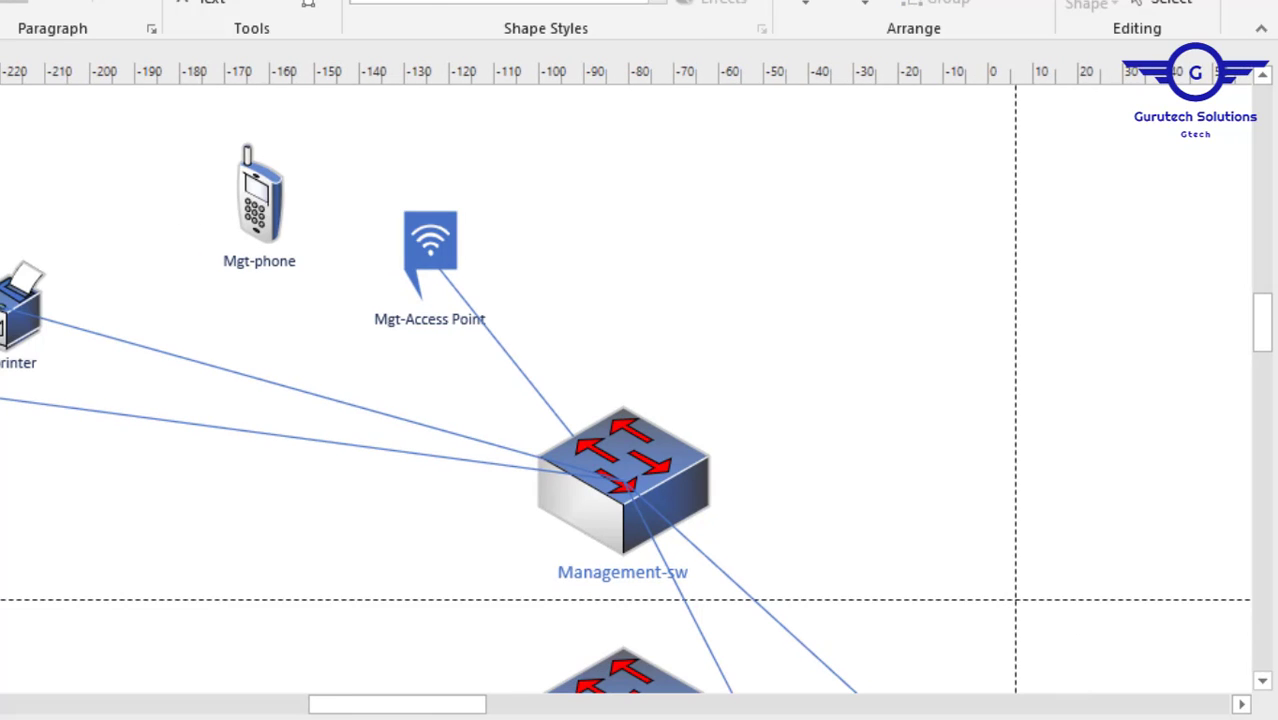
pyautogui.click(1040, 719)
pyautogui.click(1040, 719)
pyautogui.click(1040, 719)
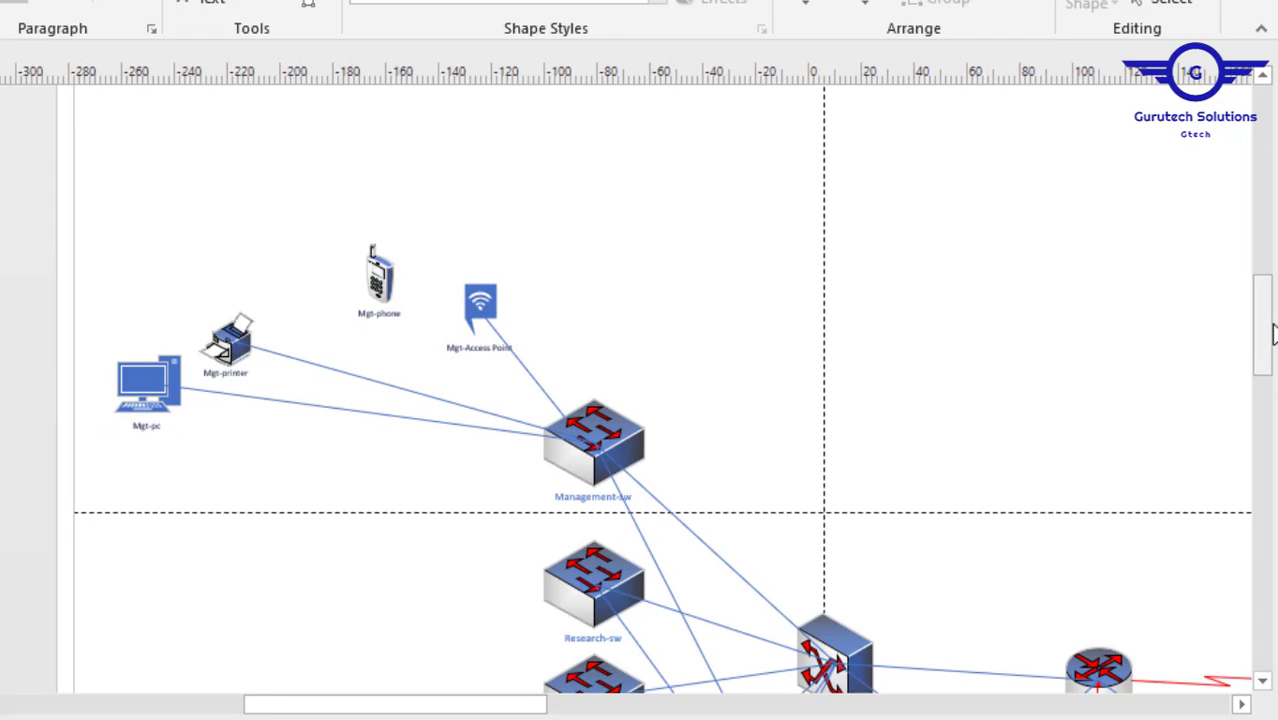
pyautogui.moveTo(1270, 325)
pyautogui.mouseDown()
pyautogui.moveTo(1270, 360)
pyautogui.moveTo(1271, 347)
pyautogui.mouseUp()
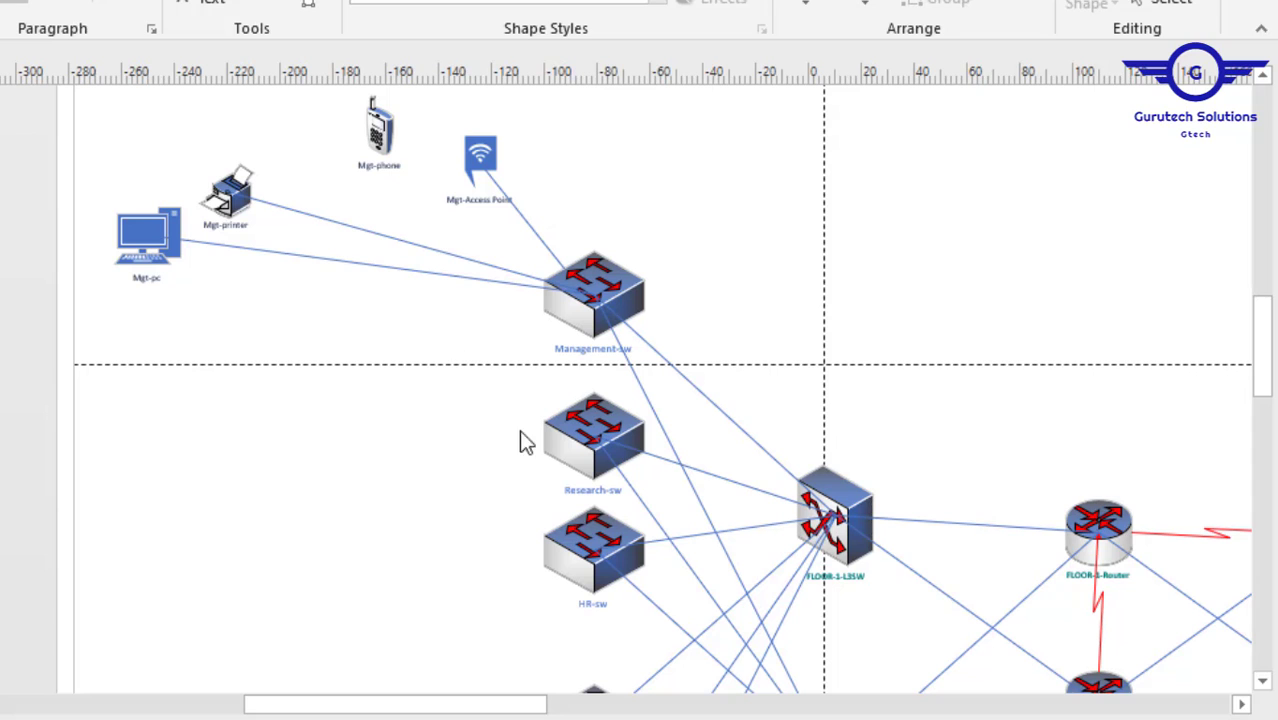
pyautogui.moveTo(1264, 366)
pyautogui.mouseDown()
pyautogui.moveTo(1264, 394)
pyautogui.moveTo(1269, 368)
pyautogui.mouseUp()
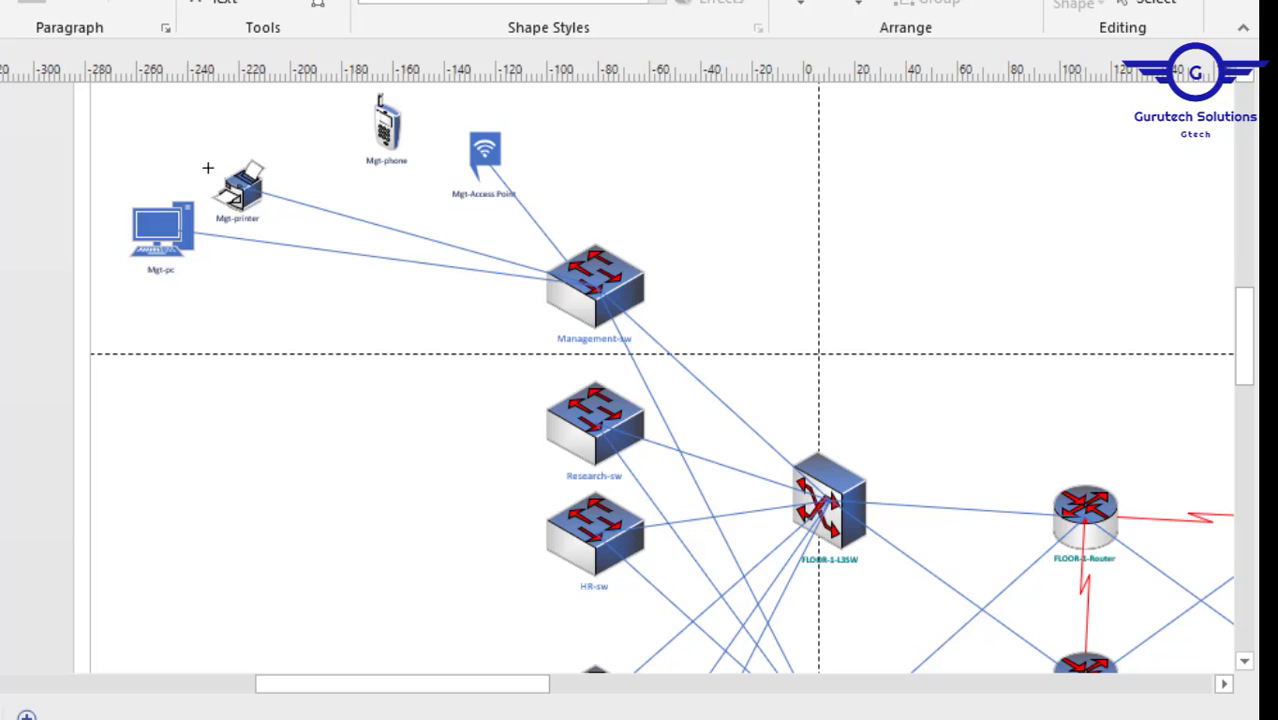
pyautogui.moveTo(208, 168); pyautogui.dragTo(527, 305)
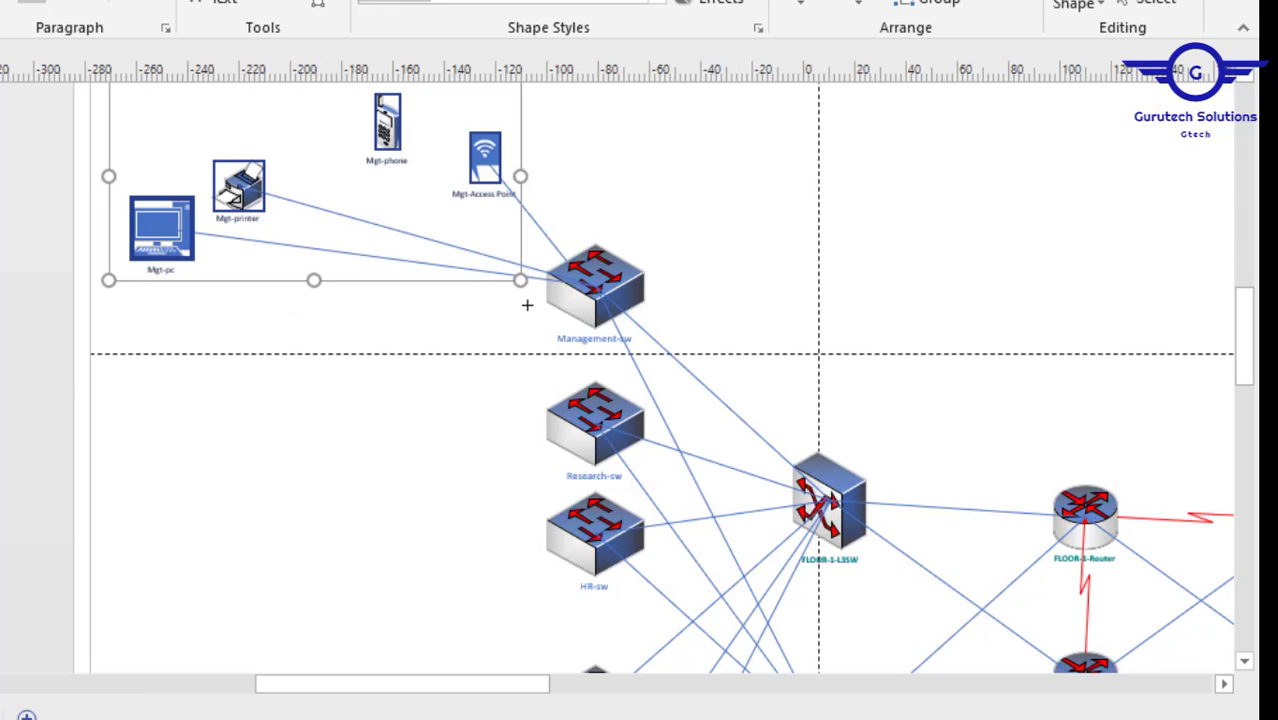
pyautogui.click(240, 481)
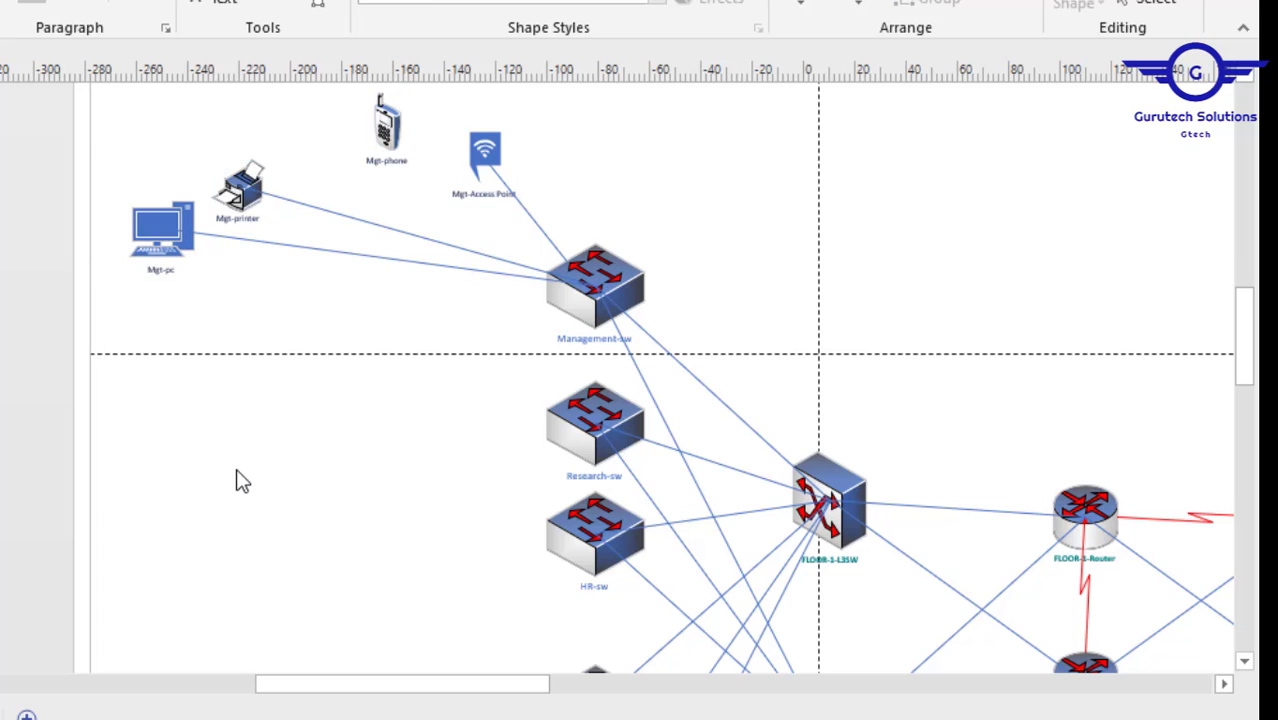
pyautogui.rightClick(213, 458)
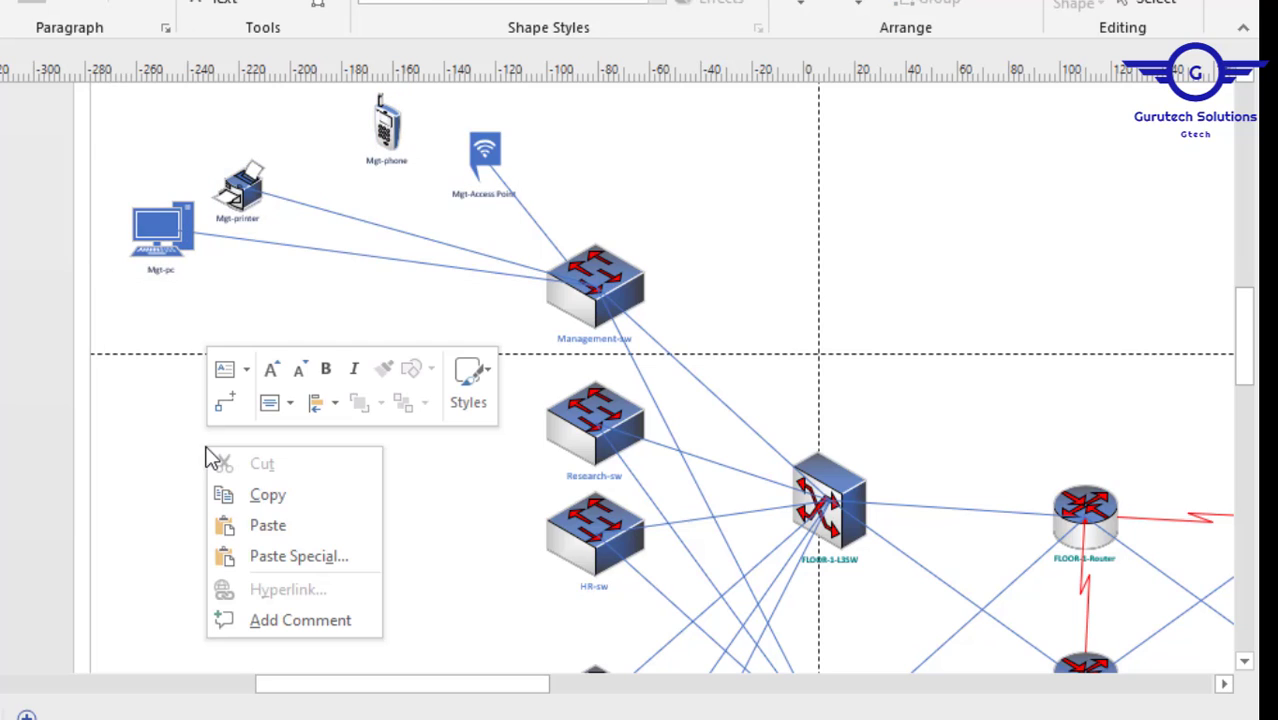
pyautogui.click(266, 520)
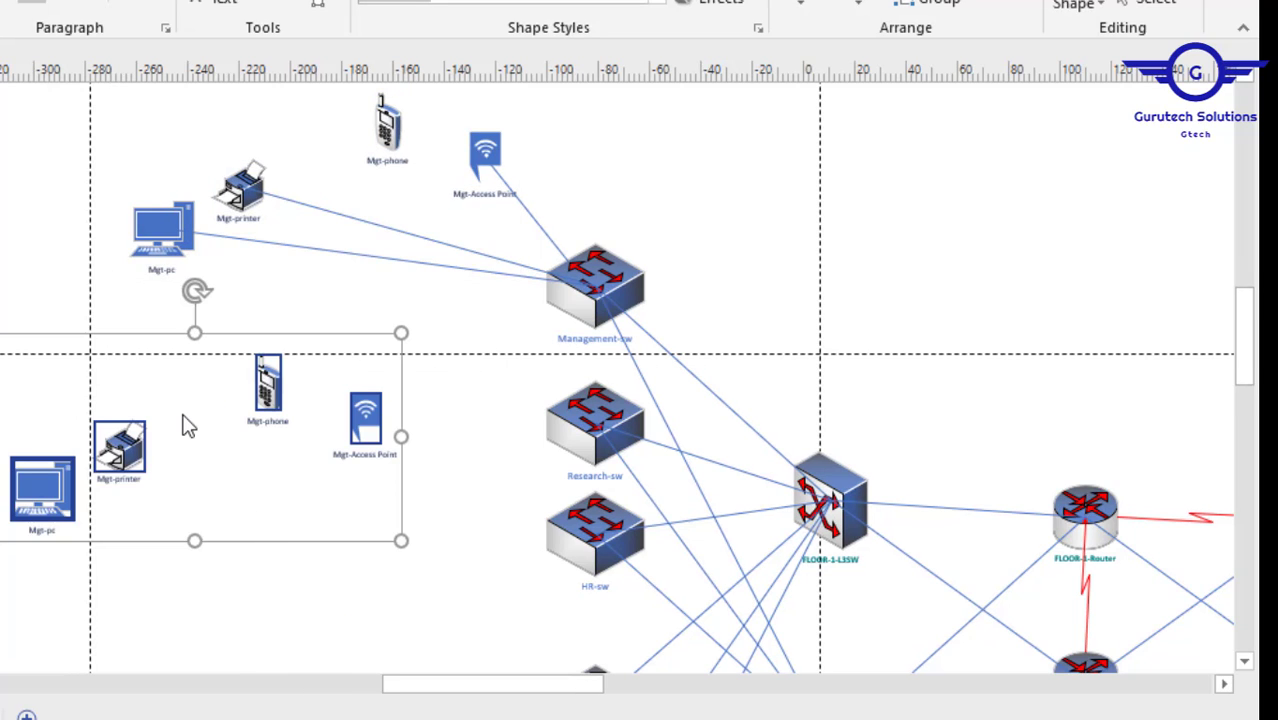
# - Shift the pasted devices toward Research-sw, with the phone copy near the access point copy and the printer copy slightly higher
pyautogui.moveTo(189, 426); pyautogui.dragTo(173, 339)
pyautogui.moveTo(270, 306); pyautogui.dragTo(380, 342)
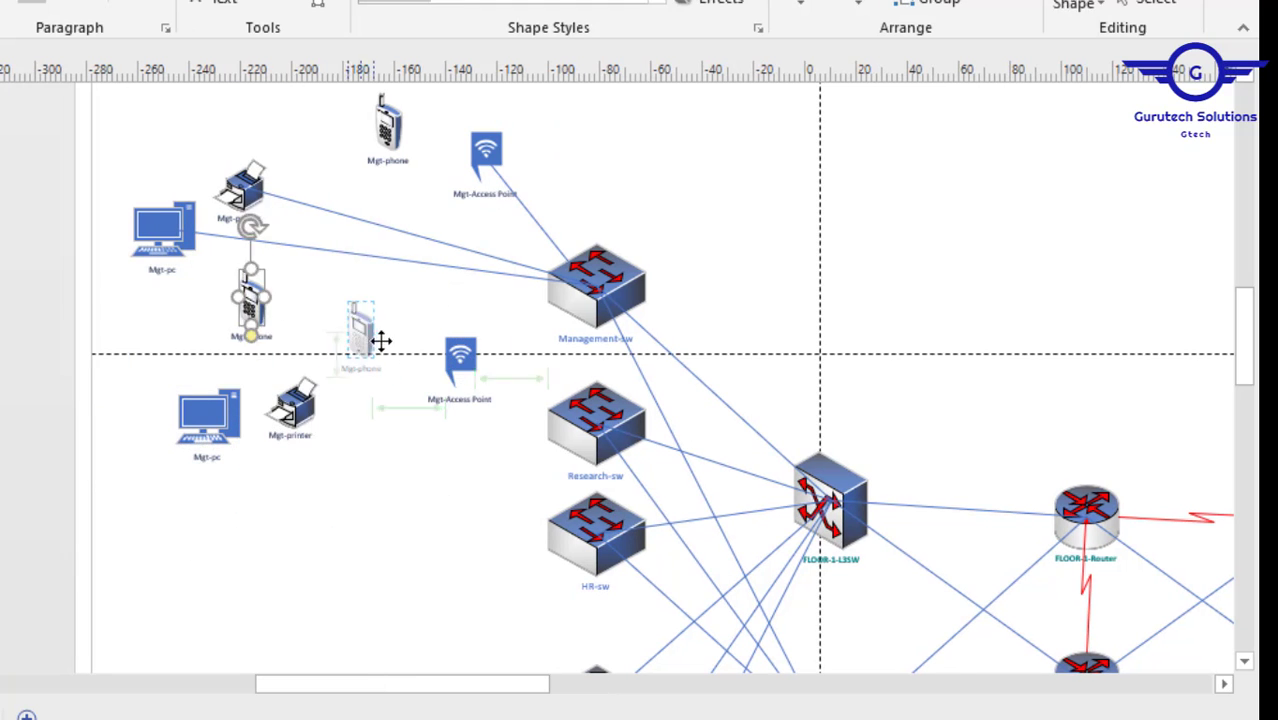
pyautogui.moveTo(292, 408); pyautogui.dragTo(286, 379)
# - Paste link lines and attach them between Research-sw and the copied access point, printer and PC
pyautogui.click(696, 375)
pyautogui.hotkey('ctrl', 'v')
pyautogui.moveTo(388, 359); pyautogui.dragTo(460, 355)
pyautogui.moveTo(710, 565); pyautogui.dragTo(598, 425)
pyautogui.scroll(-1, 598, 425)
# - Spread out the Research-sw devices by moving the PC, printer and phone farther from the switch
pyautogui.moveTo(199, 369); pyautogui.dragTo(154, 368)
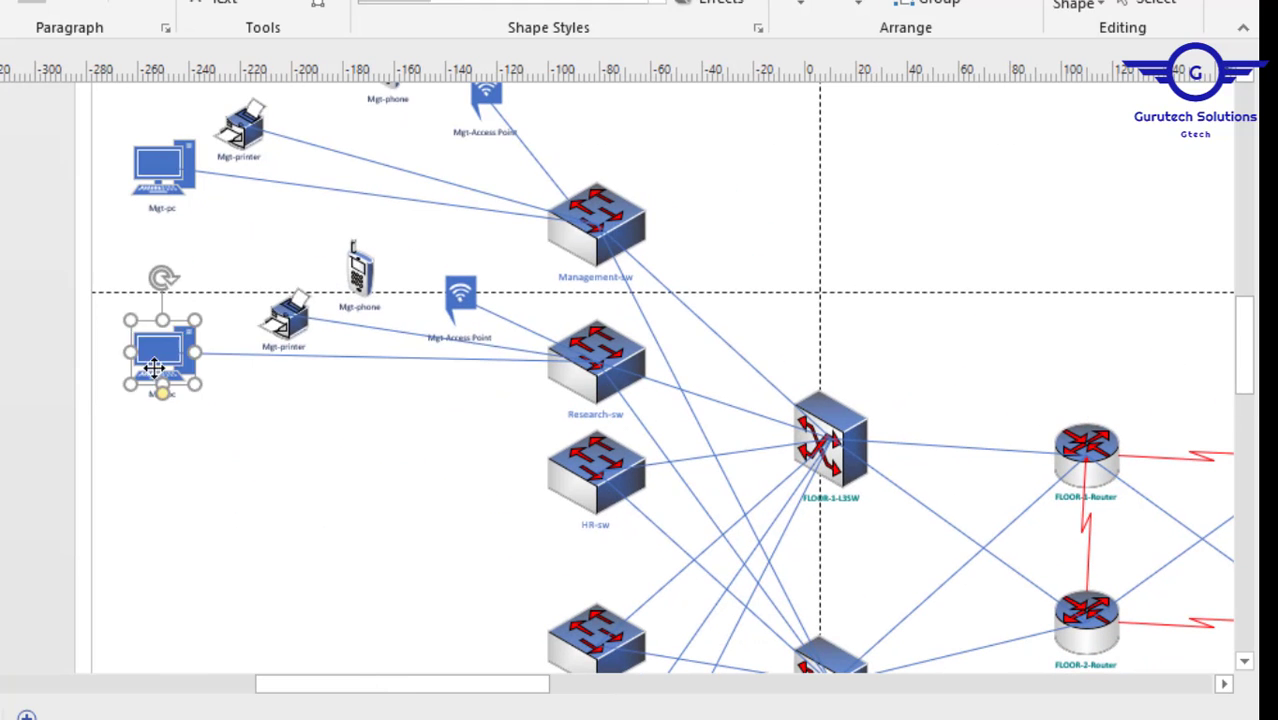
pyautogui.moveTo(286, 322); pyautogui.dragTo(252, 322)
pyautogui.moveTo(356, 275); pyautogui.dragTo(338, 280)
# - Copy the PC, printer, phone and access point beside Research-sw, and paste the set into the area beside HR-sw
pyautogui.rightClick(204, 472)
pyautogui.moveTo(92, 230); pyautogui.dragTo(501, 457)
pyautogui.hotkey('ctrl', 'c')
pyautogui.rightClick(252, 466)
pyautogui.click(288, 505)
pyautogui.moveTo(52, 374); pyautogui.dragTo(401, 483)
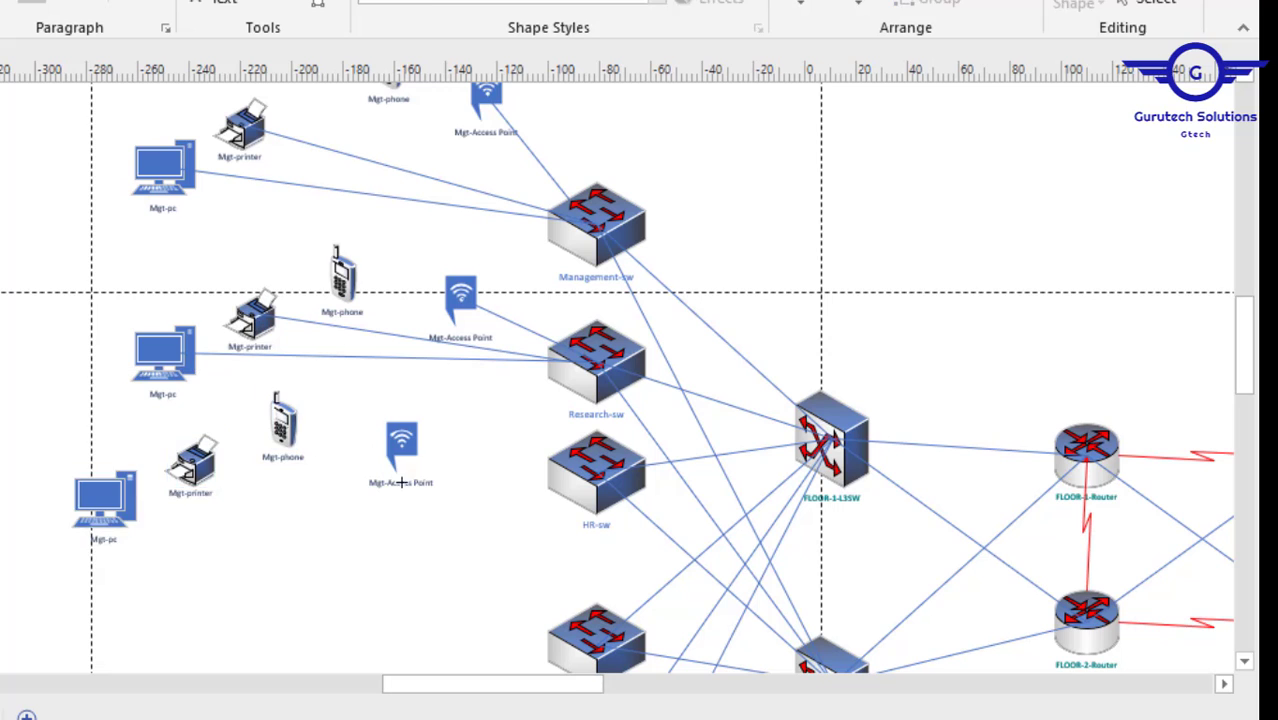
# - Move the pasted devices closer to HR-sw, spacing out the printer, phone and access point in a row
pyautogui.moveTo(104, 496); pyautogui.dragTo(234, 434)
pyautogui.moveTo(283, 422); pyautogui.dragTo(369, 431)
pyautogui.moveTo(402, 440); pyautogui.dragTo(462, 449)
# - Paste link lines and attach them between HR-sw and the copied printer, access point and PC
pyautogui.click(722, 343)
pyautogui.hotkey('ctrl', 'v')
pyautogui.moveTo(227, 453); pyautogui.dragTo(234, 433)
pyautogui.moveTo(462, 667); pyautogui.dragTo(596, 472)
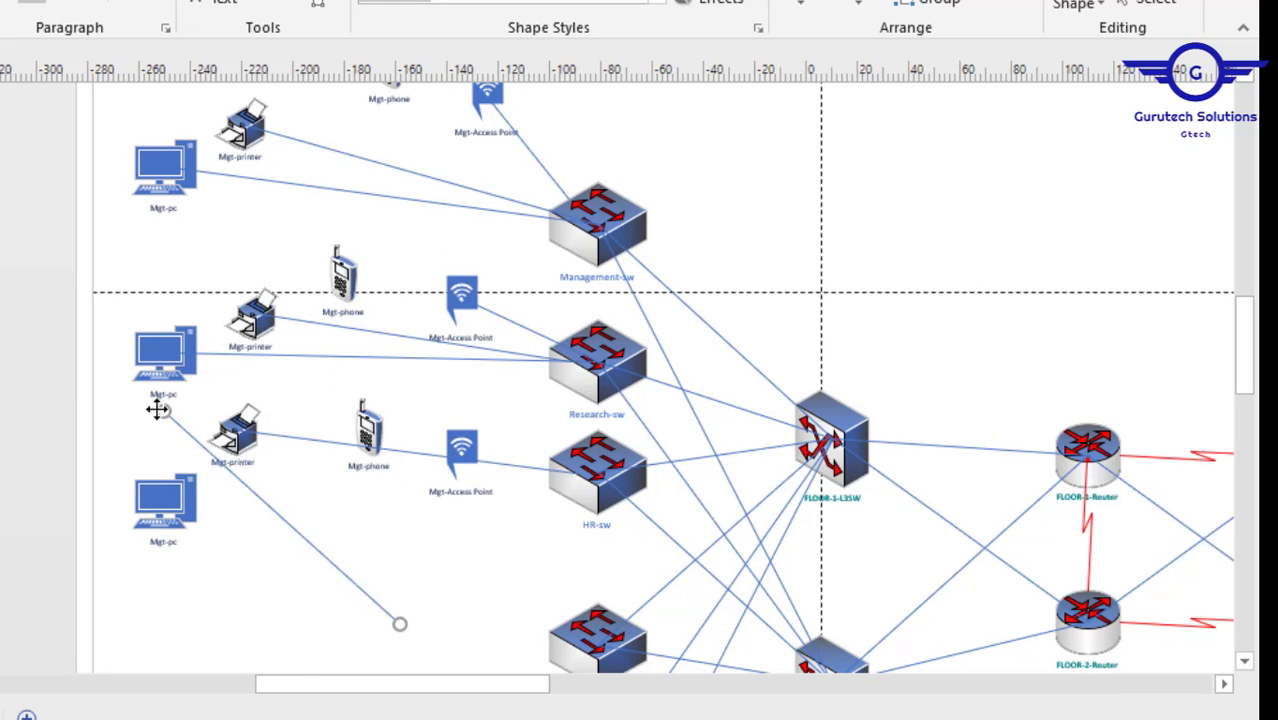
pyautogui.moveTo(400, 624); pyautogui.dragTo(596, 472)
pyautogui.moveTo(163, 410); pyautogui.dragTo(462, 448)
pyautogui.hotkey('ctrl', 'v')
pyautogui.moveTo(272, 422); pyautogui.dragTo(164, 499)
pyautogui.moveTo(508, 636); pyautogui.dragTo(596, 472)
# - Relabel the devices beside Research-sw as Research-pc, Research-printer, Research-phone and Research-Access Point
pyautogui.scroll(3, 180, 365)
pyautogui.doubleClick(551, 443)
pyautogui.write('Res')
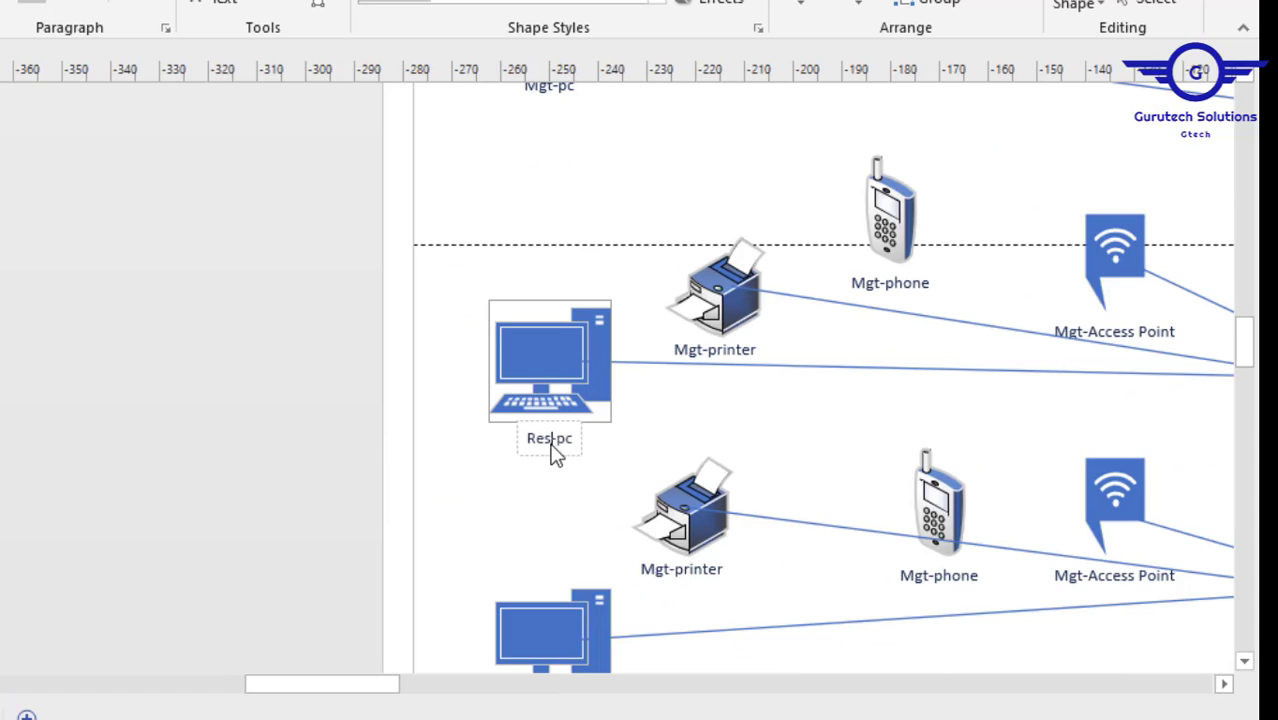
pyautogui.write('earch')
pyautogui.doubleClick(686, 350)
pyautogui.write('Research')
pyautogui.doubleClick(878, 282)
pyautogui.write('Research')
pyautogui.doubleClick(1080, 332)
pyautogui.write('Research')
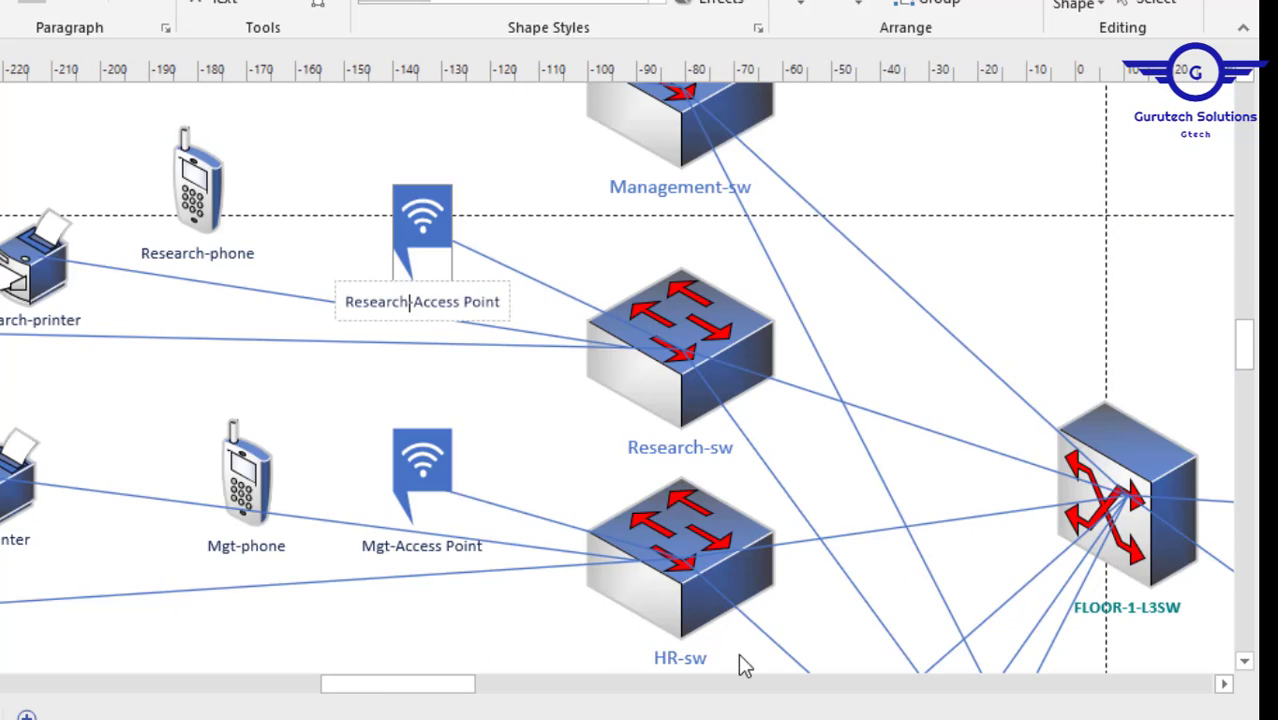
# - Relabel the devices beside HR-sw as HR-pc, HR-printer, HR-phone and HR-Access Point
pyautogui.scroll(-3, 740, 656)
pyautogui.doubleClick(224, 432)
pyautogui.write('HR')
pyautogui.doubleClick(357, 282)
pyautogui.write('HR')
pyautogui.doubleClick(610, 288)
pyautogui.write('HR')
pyautogui.doubleClick(762, 291)
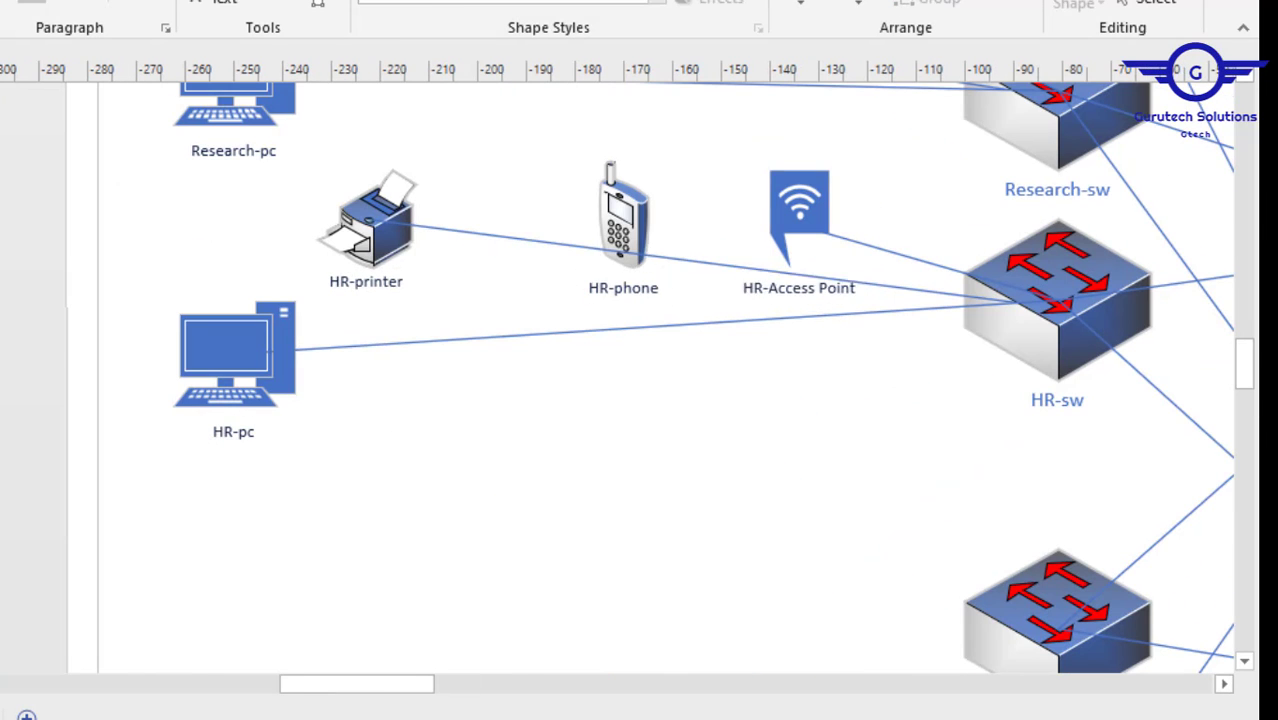
# - Copy the four HR devices and paste the set beside Marketing-sw, lined up below the originals
pyautogui.scroll(-2, 870, 500)
pyautogui.moveTo(236, 116); pyautogui.dragTo(813, 345)
pyautogui.hotkey('ctrl', 'c')
pyautogui.click(408, 439)
pyautogui.hotkey('ctrl', 'v')
pyautogui.moveTo(509, 385); pyautogui.dragTo(626, 339)
pyautogui.click(585, 594)
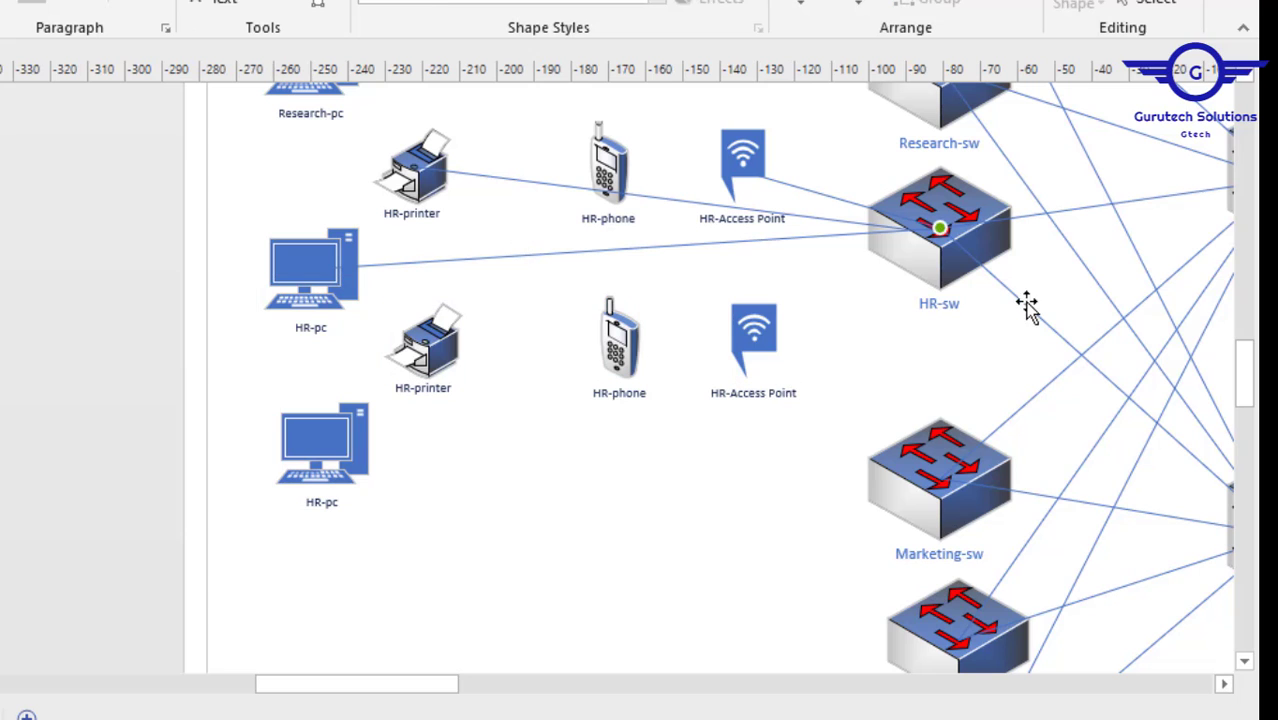
# - Link the copied access point, printer and PC to Marketing-sw
pyautogui.moveTo(753, 341)
pyautogui.mouseDown()
pyautogui.moveTo(736, 459)
pyautogui.moveTo(939, 478)
pyautogui.mouseUp()
pyautogui.moveTo(619, 337)
pyautogui.mouseDown()
pyautogui.moveTo(939, 478)
pyautogui.moveTo(488, 345)
pyautogui.moveTo(424, 342)
pyautogui.mouseUp()
pyautogui.moveTo(321, 443); pyautogui.dragTo(939, 478)
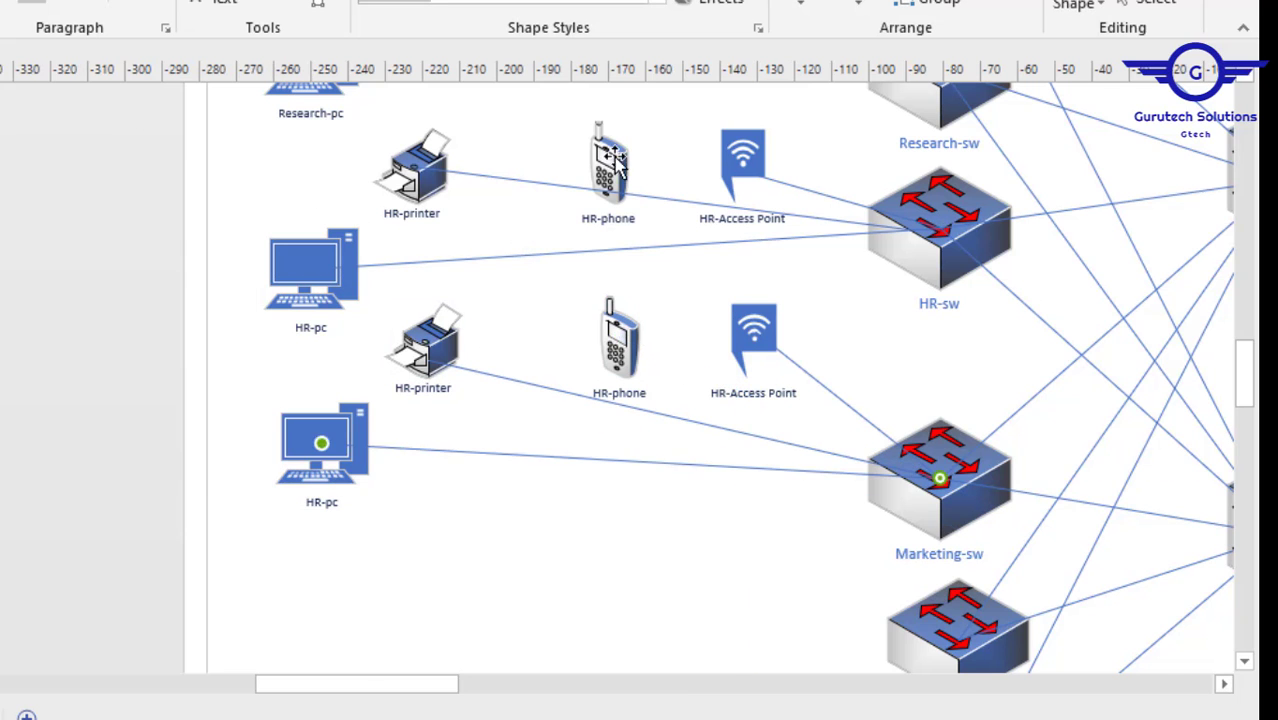
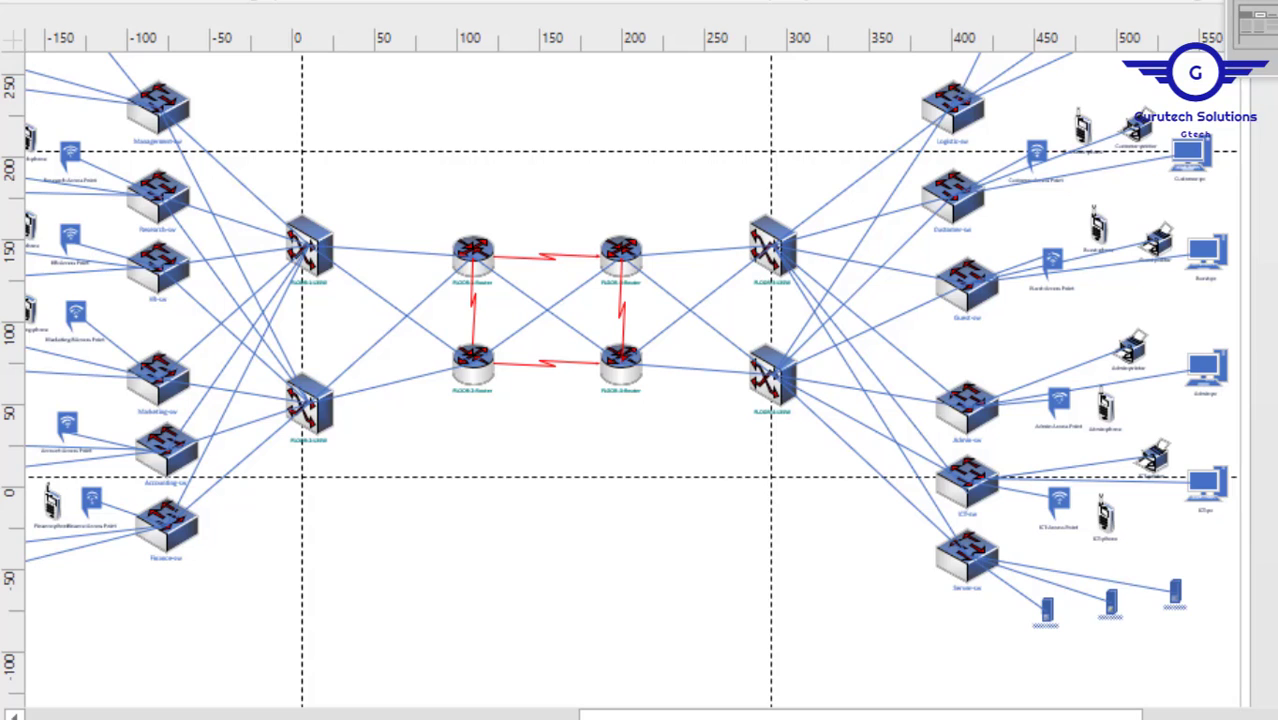
# - Examine the topology from the server, ICT and Admin devices across to the Research, HR and Marketing devices
pyautogui.scroll(1, 1104, 384)
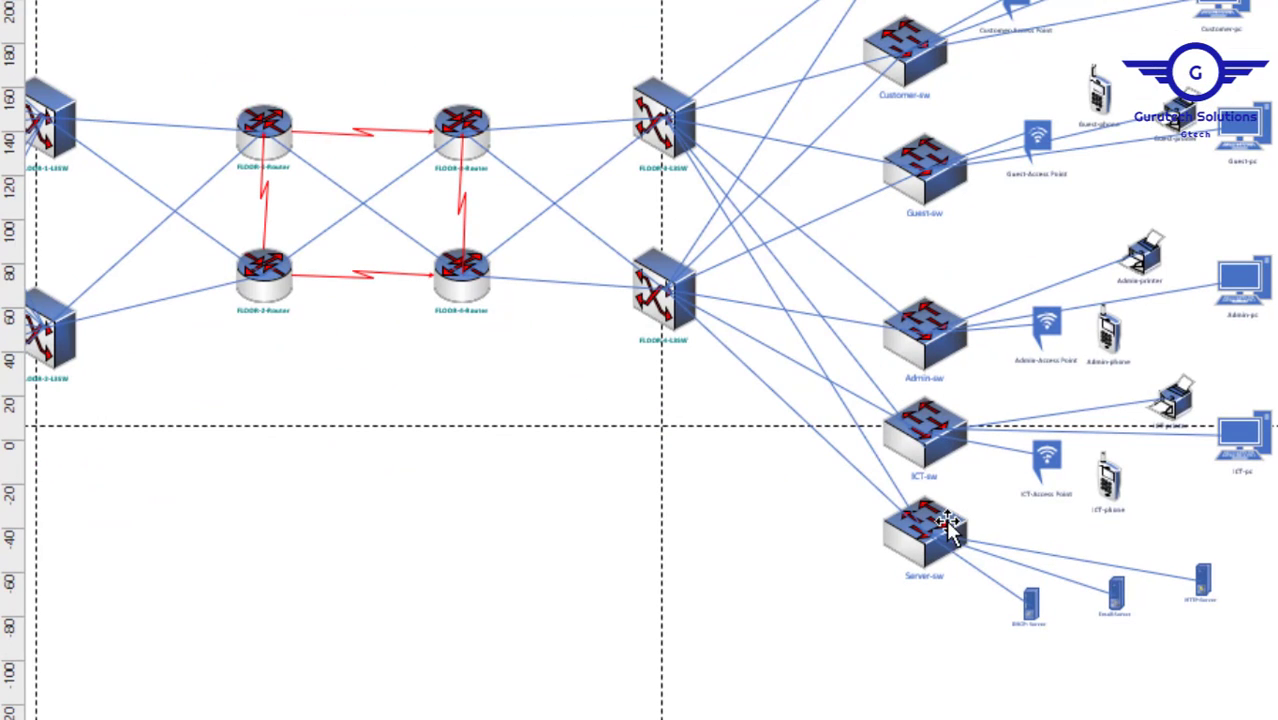
pyautogui.moveTo(776, 719)
pyautogui.mouseDown()
pyautogui.moveTo(622, 710)
pyautogui.moveTo(784, 718)
pyautogui.mouseUp()
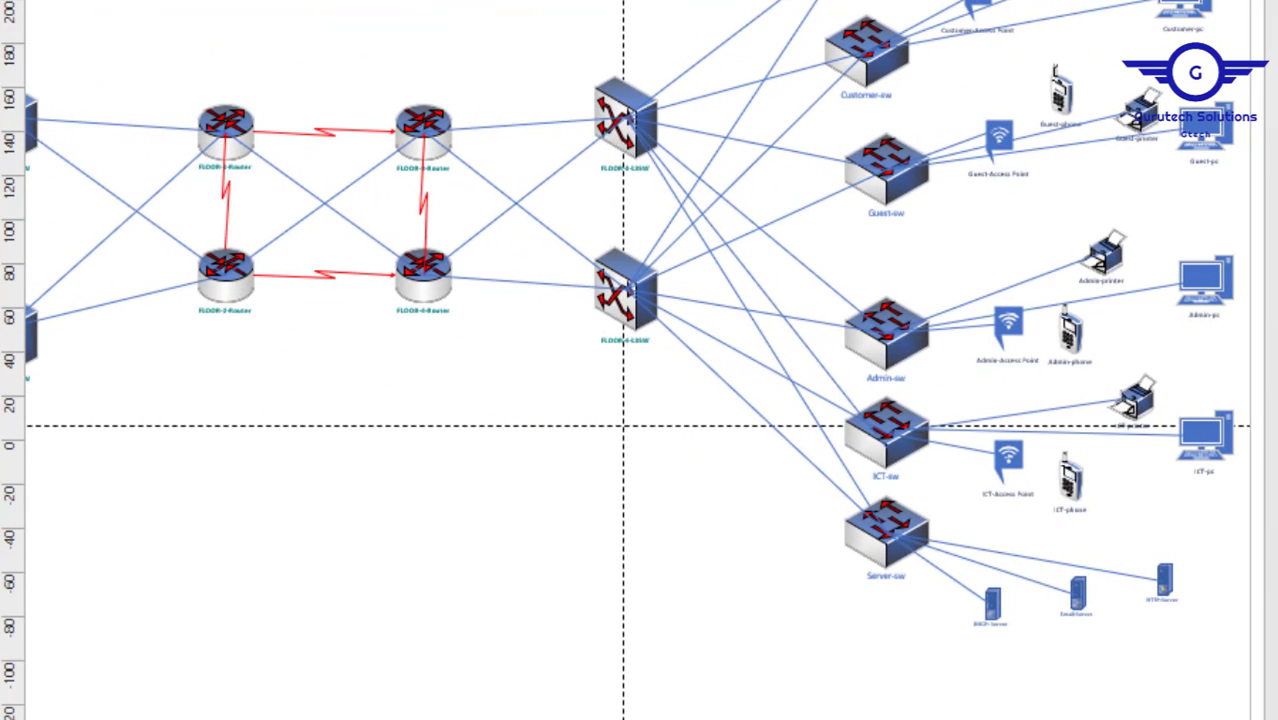
pyautogui.scroll(3, 625, 360)
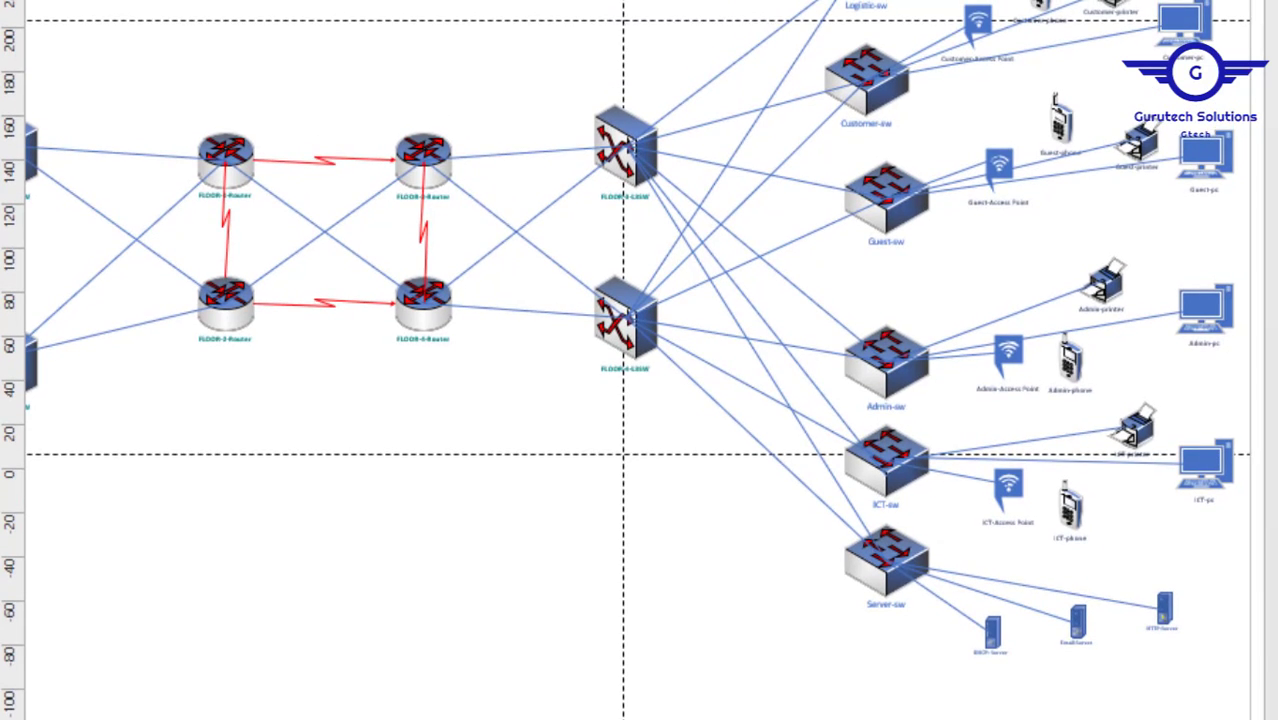
pyautogui.scroll(-5, 625, 360)
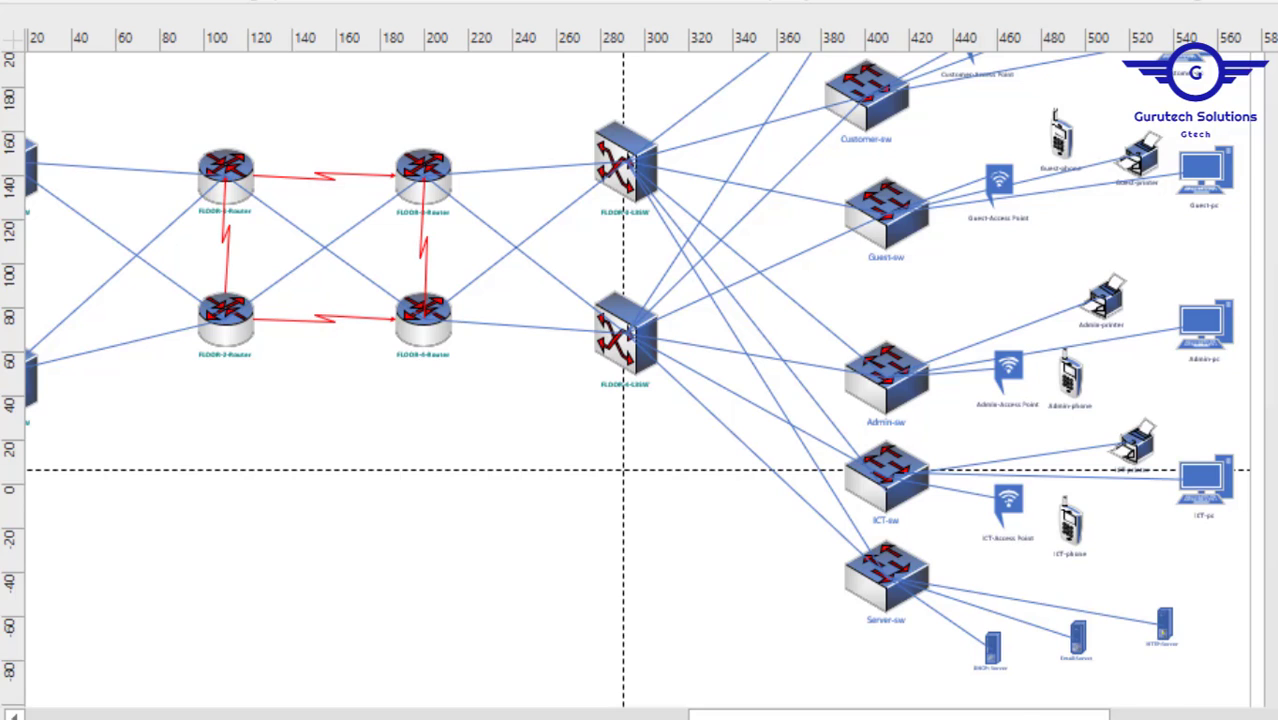
pyautogui.scroll(2, 785, 380)
pyautogui.scroll(-5, 785, 380)
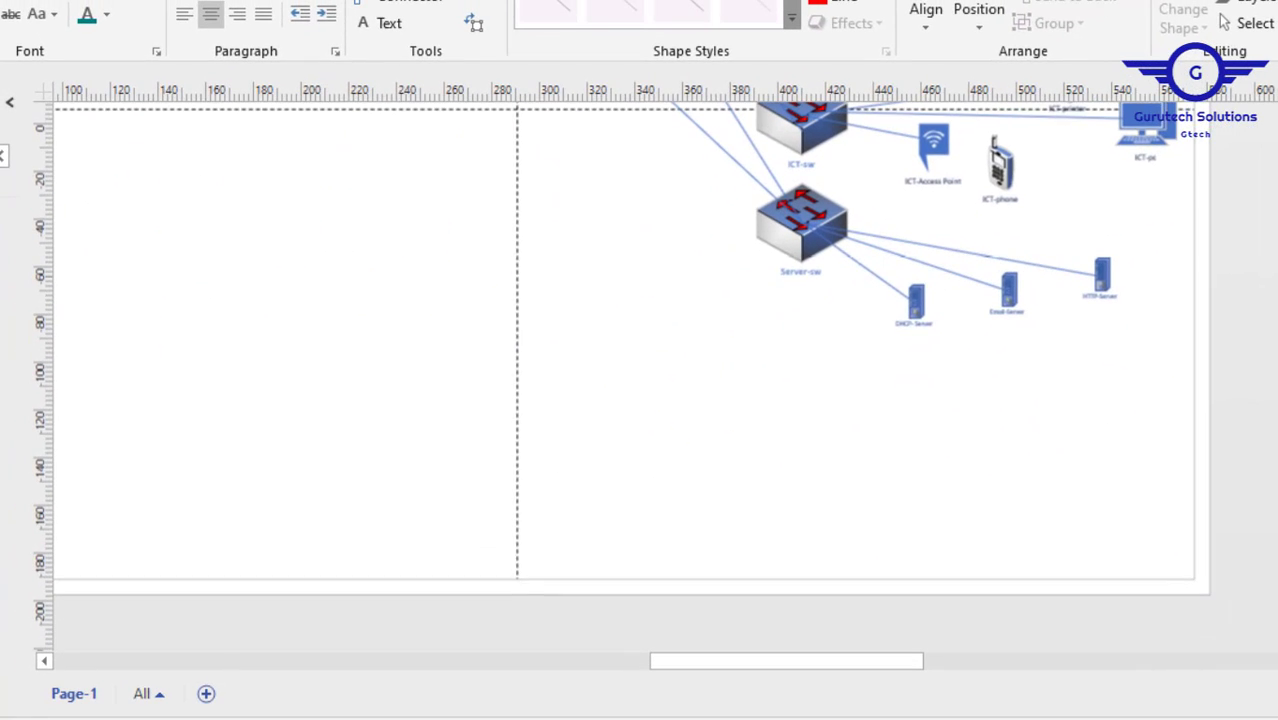
pyautogui.scroll(1, 692, 376)
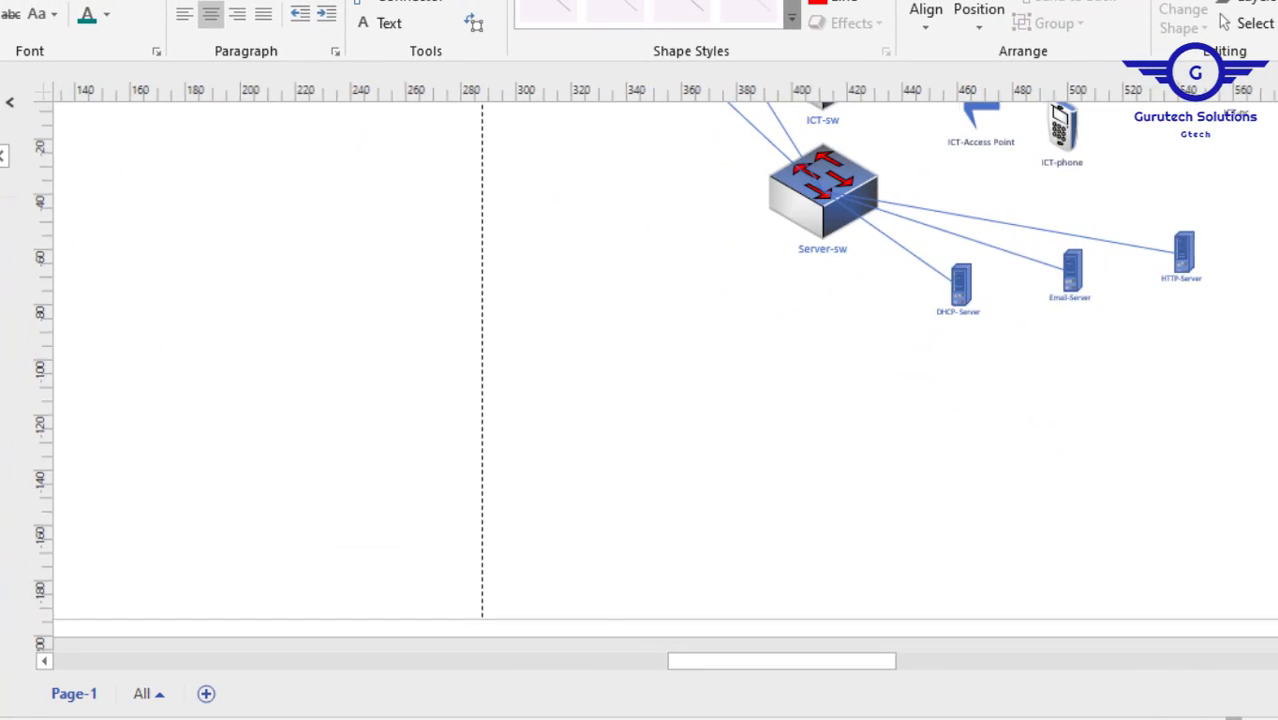
pyautogui.scroll(3, 1036, 479)
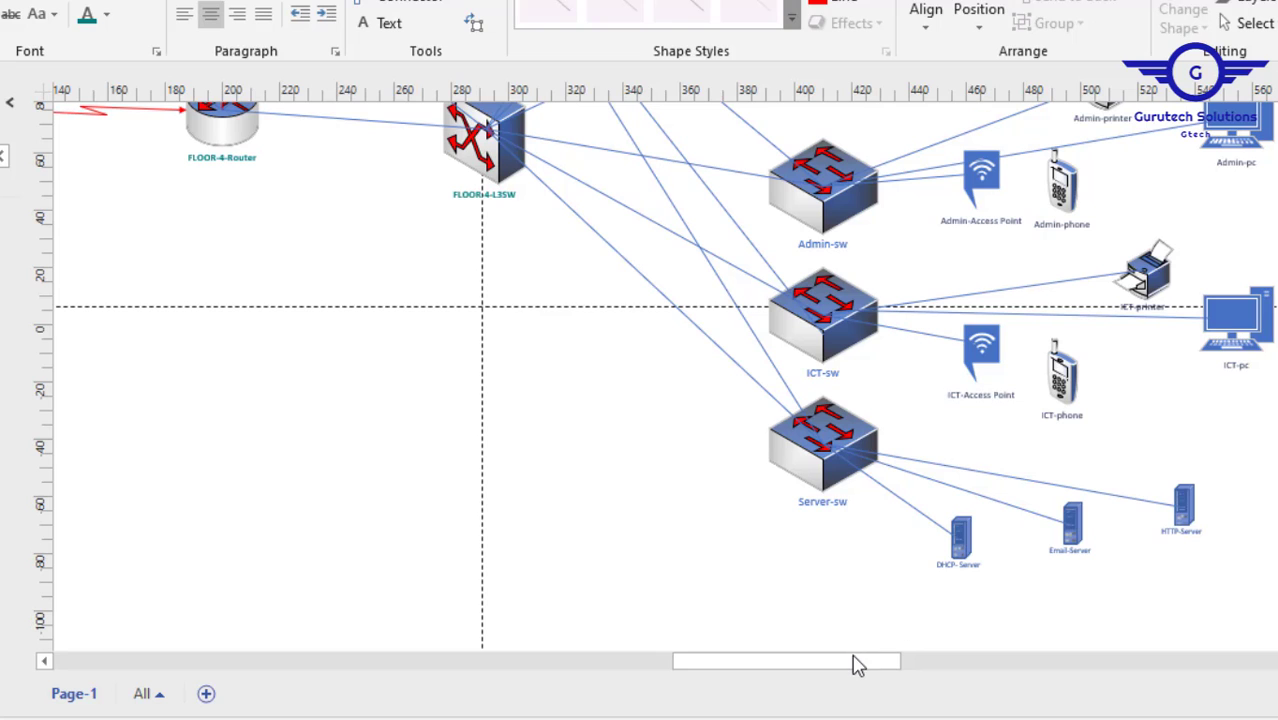
pyautogui.moveTo(858, 662); pyautogui.dragTo(644, 633)
pyautogui.scroll(10, 1248, 133)
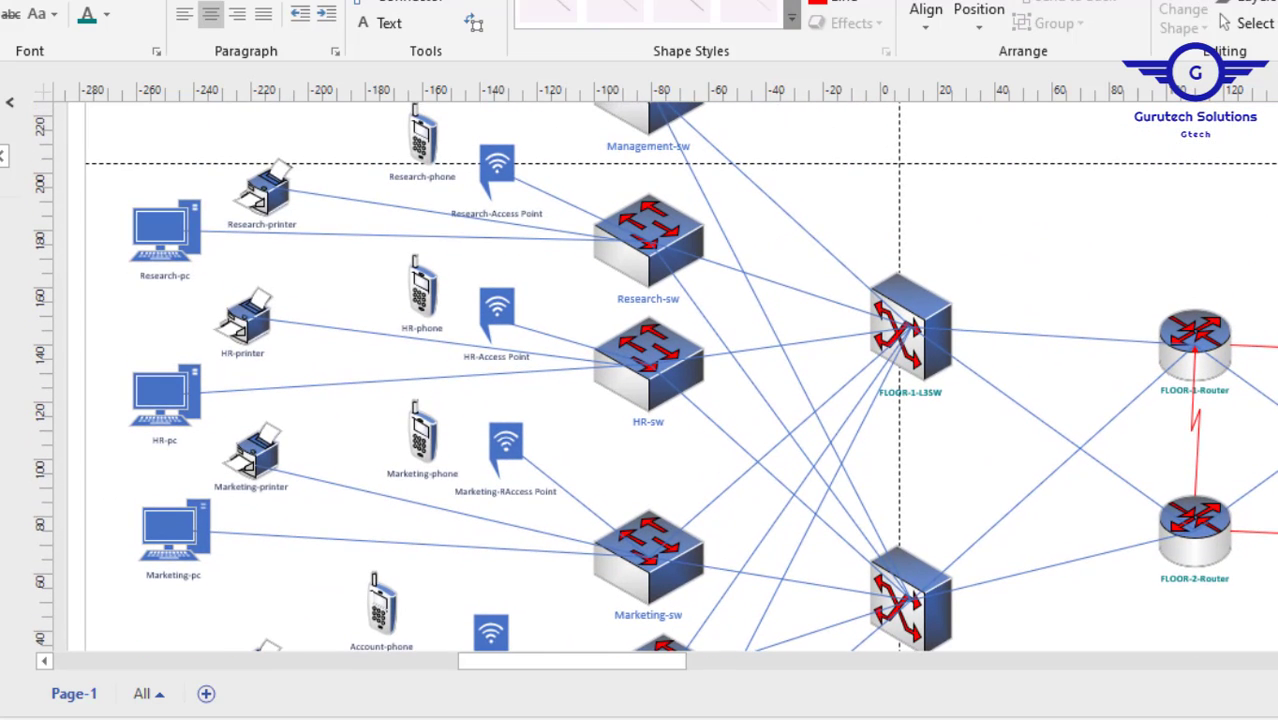
# - Examine the department devices on all floors with the ribbon auto-hidden, and restore the ribbon's tabs and commands
pyautogui.click(1206, 2)
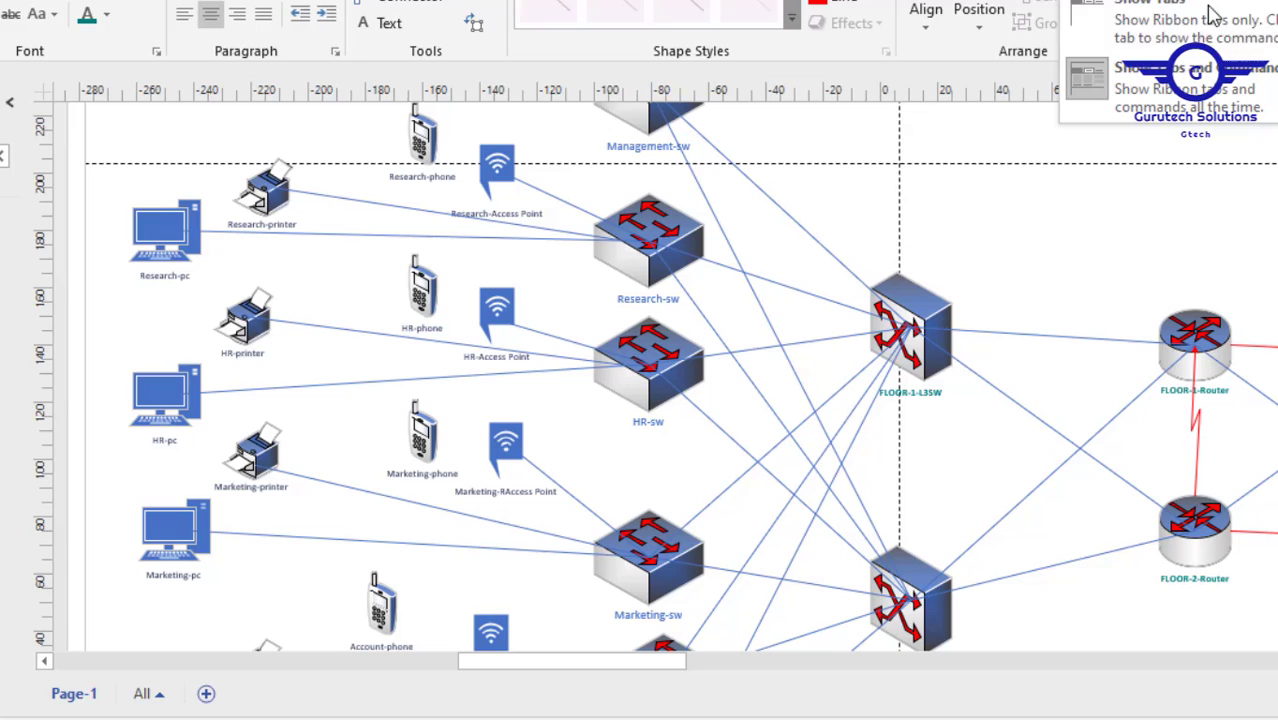
pyautogui.click(1206, 66)
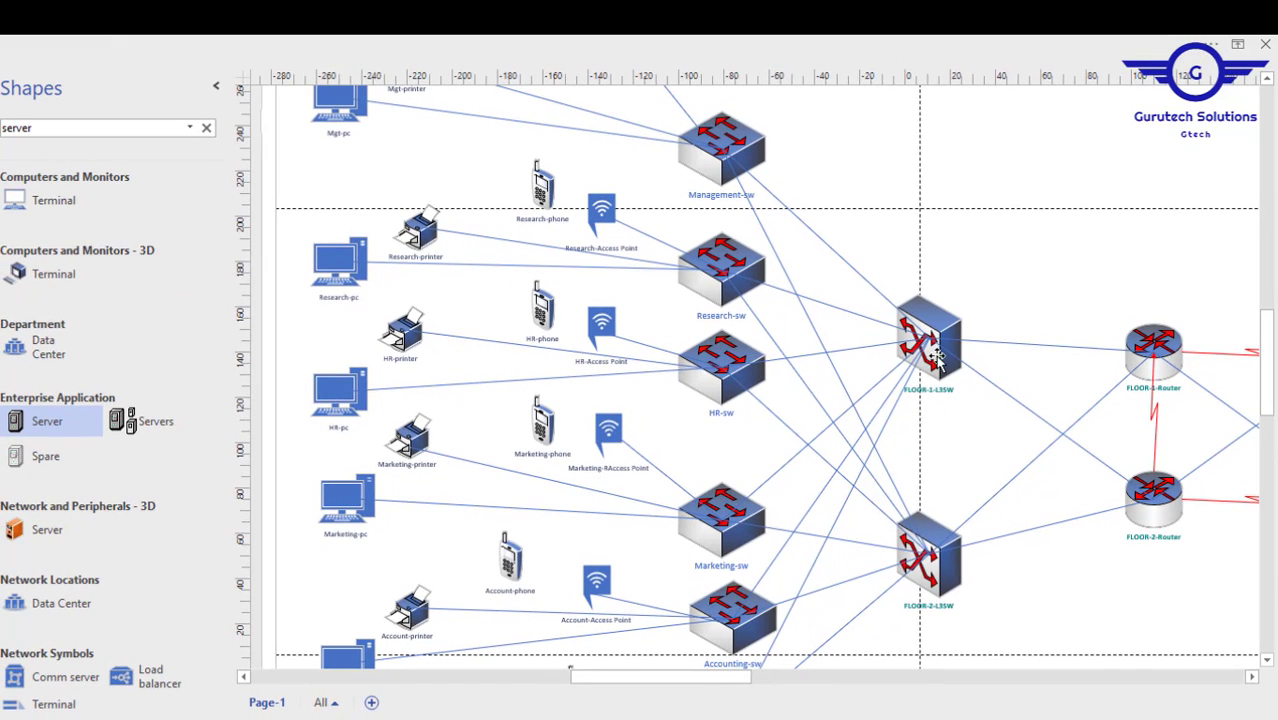
pyautogui.moveTo(673, 677); pyautogui.dragTo(612, 677)
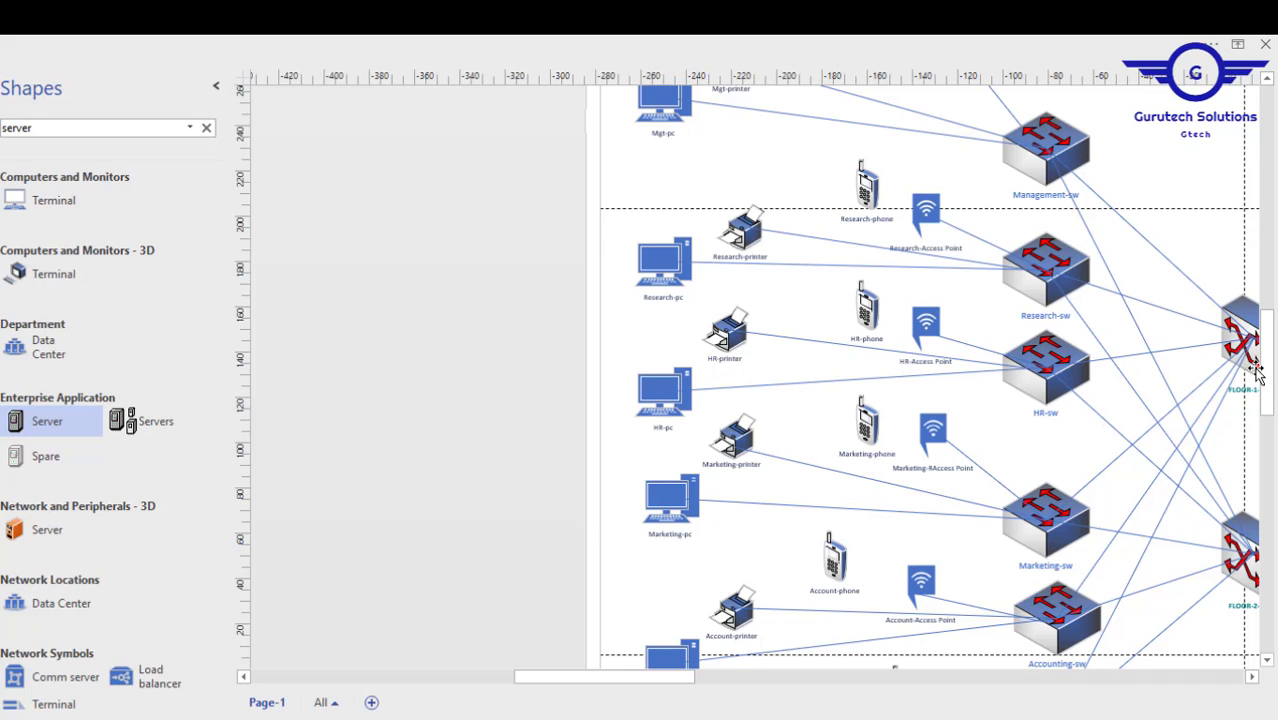
pyautogui.moveTo(1273, 368); pyautogui.dragTo(1266, 422)
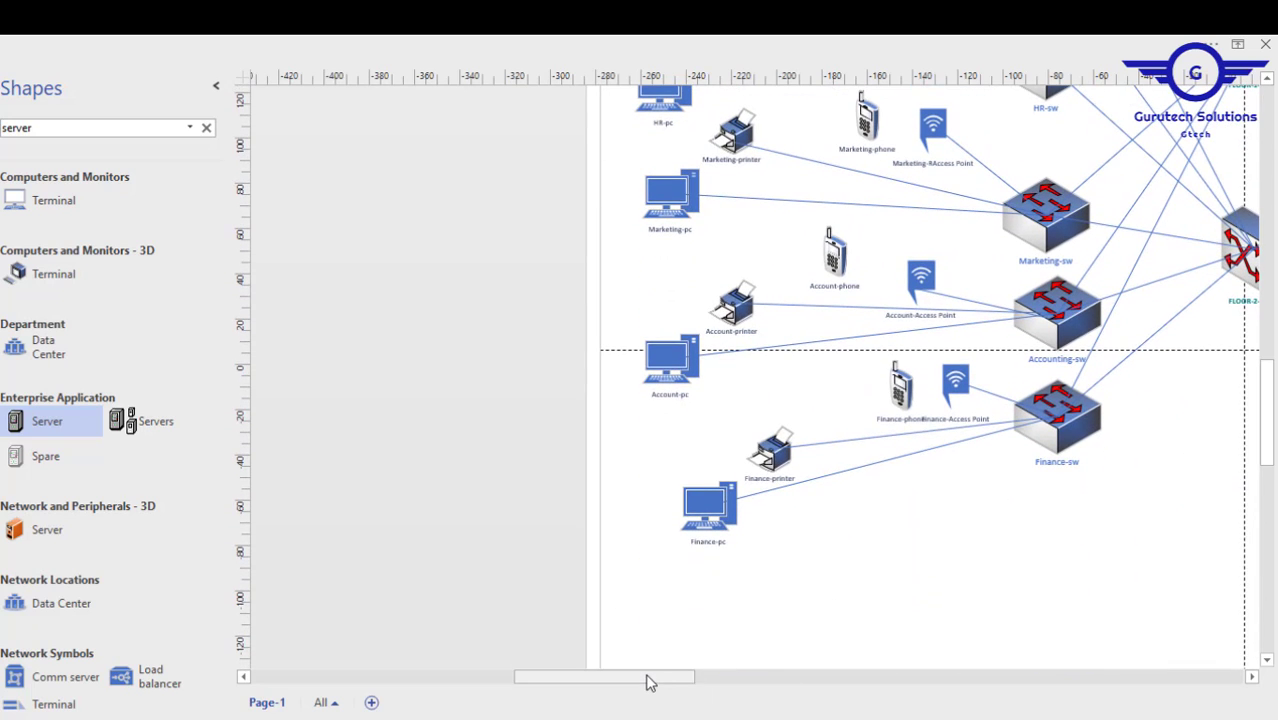
pyautogui.moveTo(650, 679); pyautogui.dragTo(914, 708)
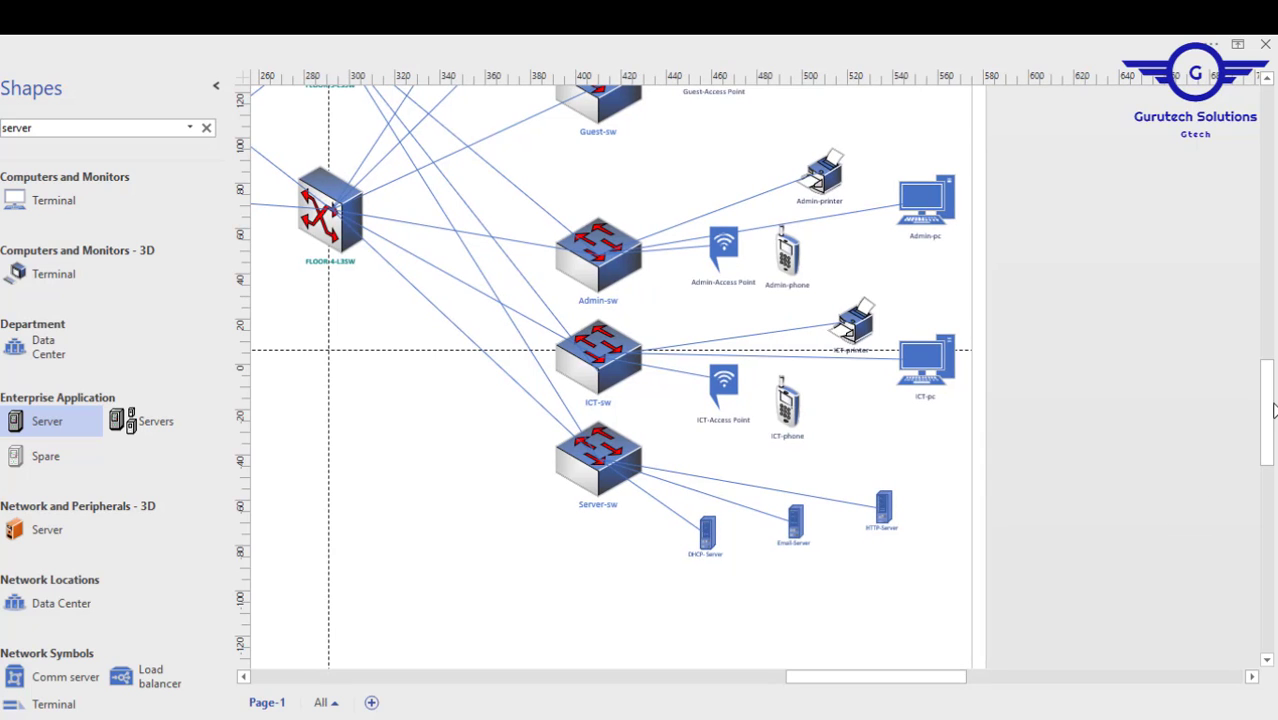
pyautogui.moveTo(1272, 404); pyautogui.dragTo(1271, 316)
pyautogui.moveTo(842, 678); pyautogui.dragTo(720, 667)
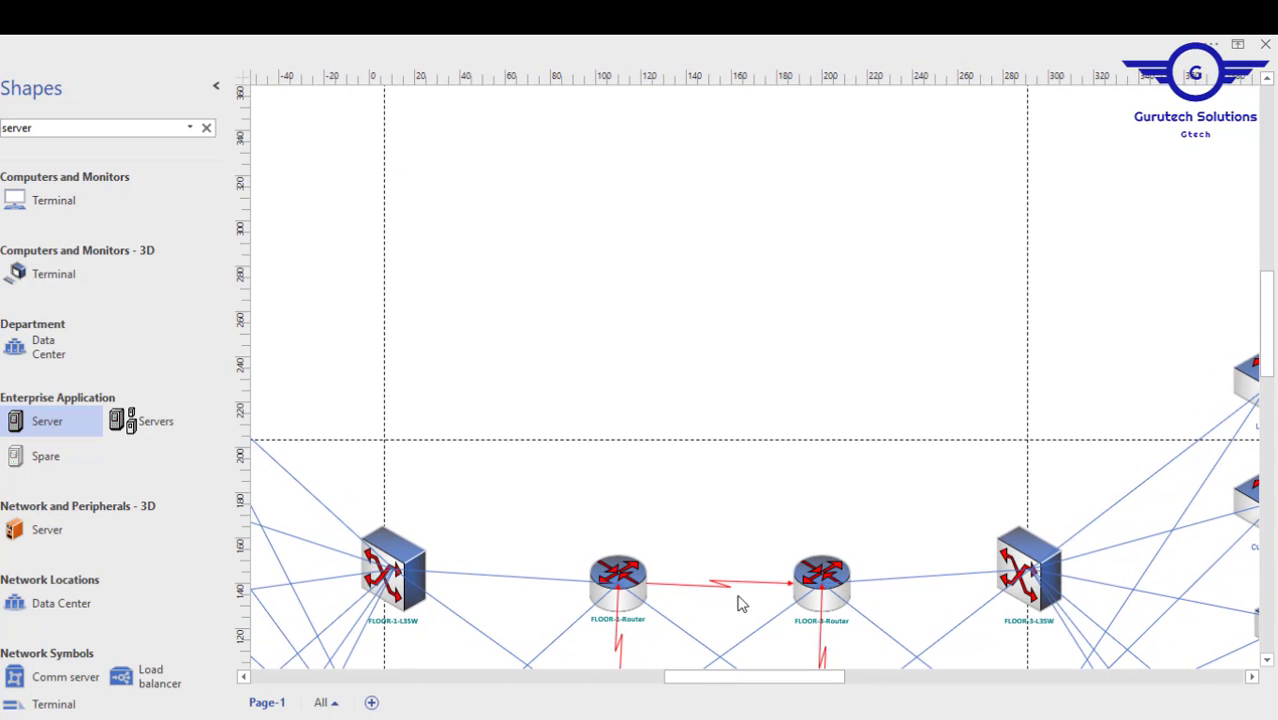
pyautogui.click(1206, 48)
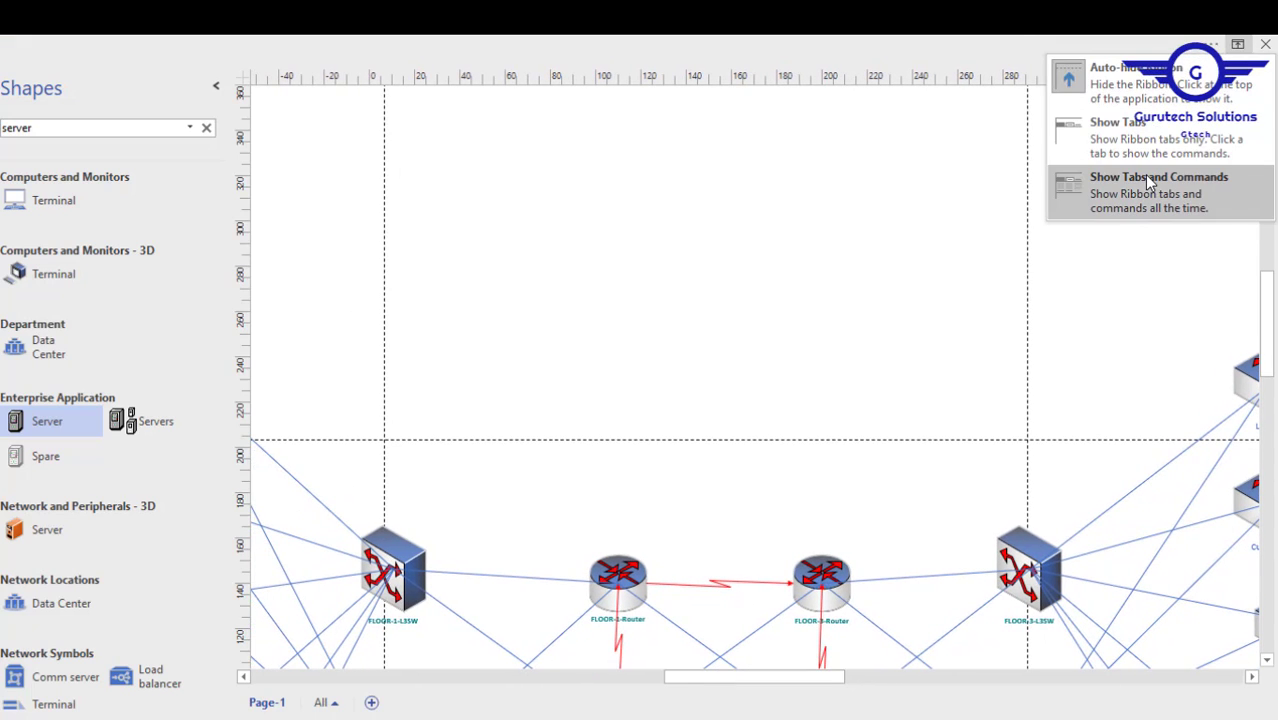
pyautogui.click(1150, 182)
# - Search the shapes for "container" and browse the results to the Azure container styles
pyautogui.moveTo(1263, 395)
pyautogui.mouseDown()
pyautogui.moveTo(1270, 435)
pyautogui.moveTo(1268, 416)
pyautogui.mouseUp()
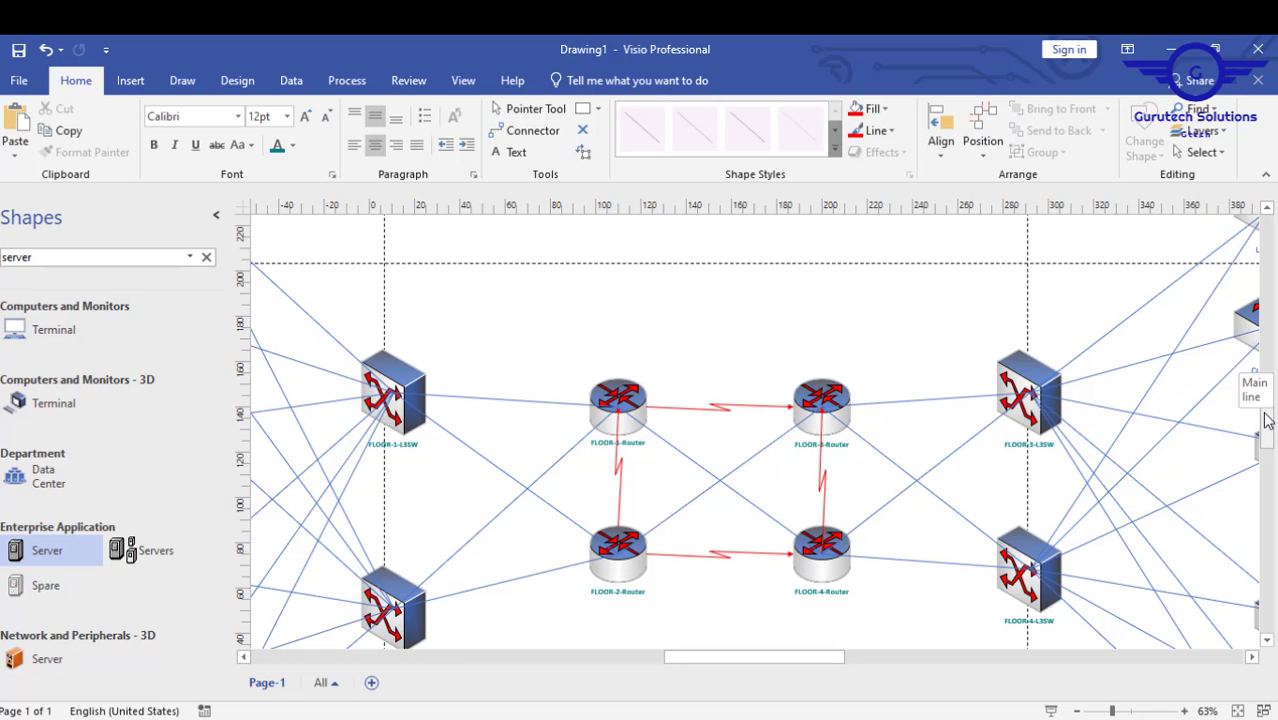
pyautogui.moveTo(1263, 421); pyautogui.dragTo(1265, 429)
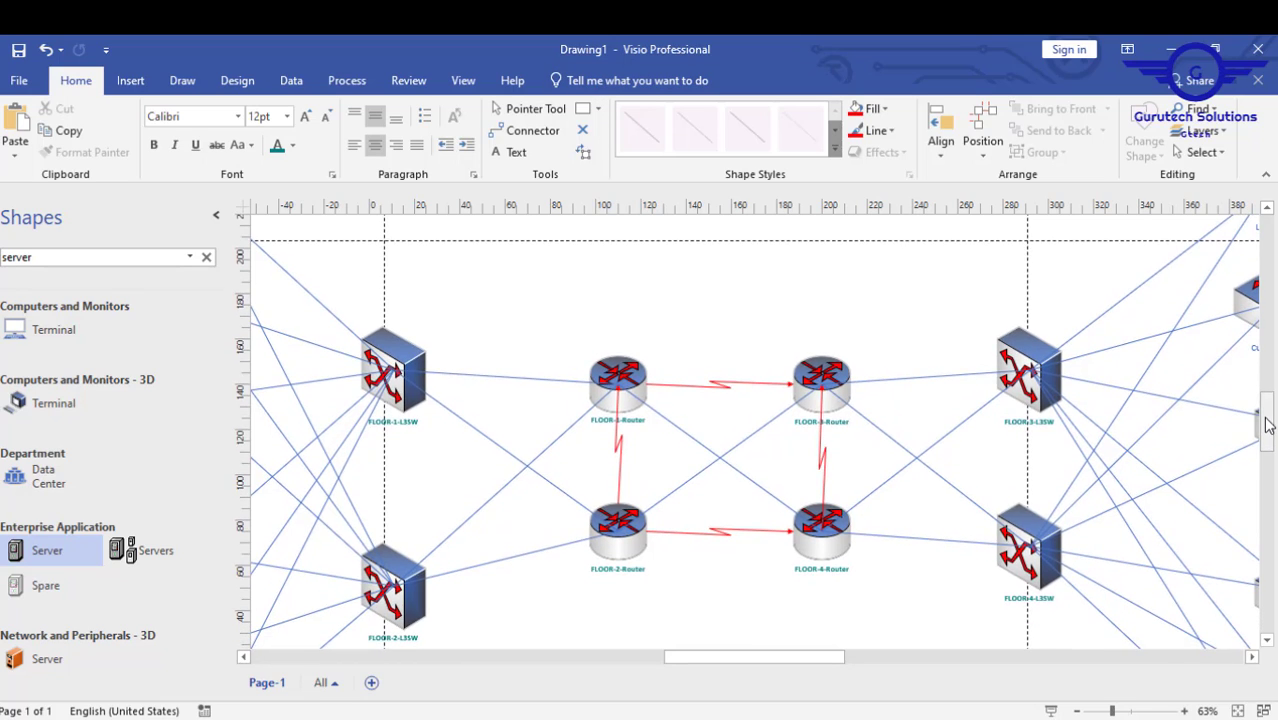
pyautogui.click(55, 259)
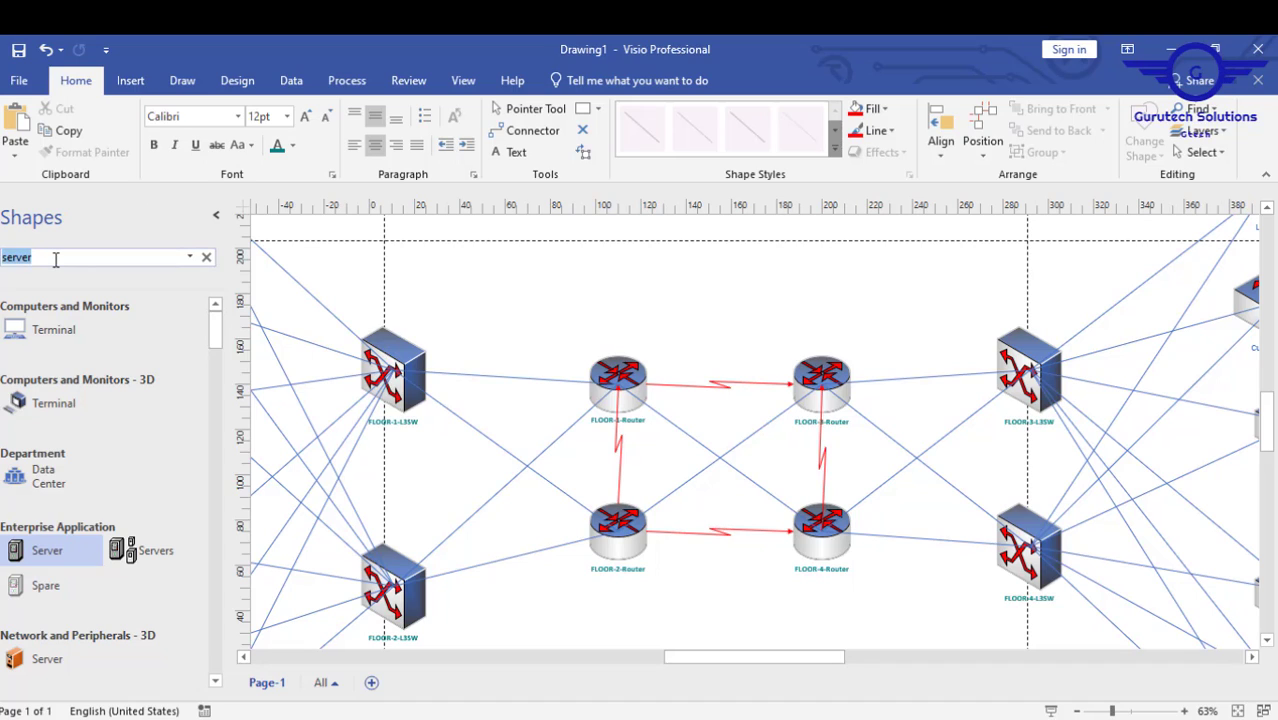
pyautogui.write('container')
pyautogui.press('Return')
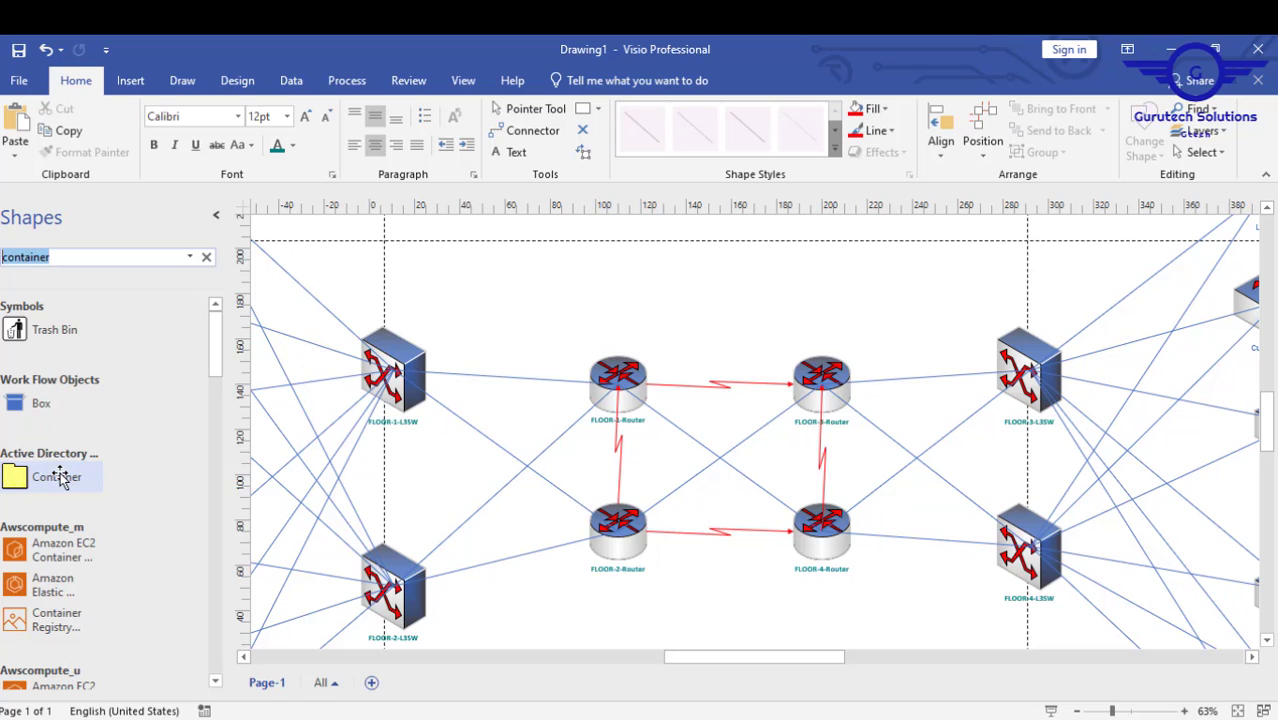
pyautogui.moveTo(216, 366); pyautogui.dragTo(205, 580)
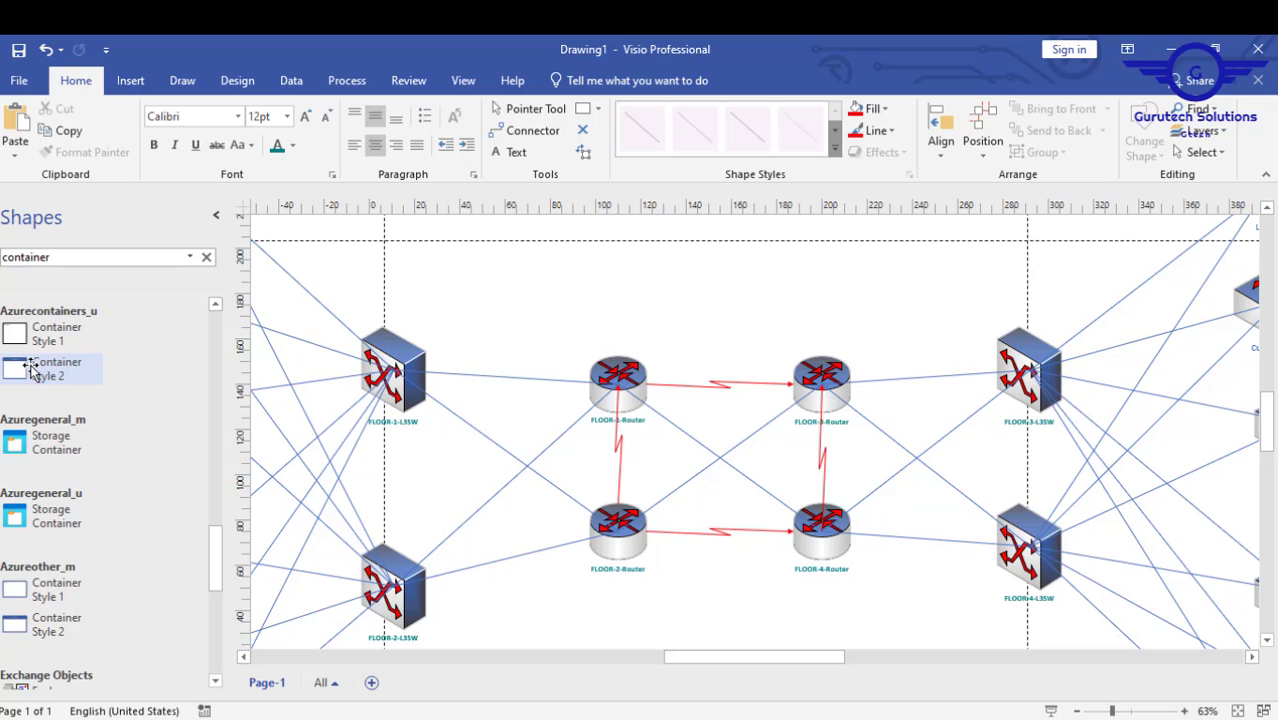
# - Try a Container Style 2 shape over FLOOR-1-Router, shrunk to about 17 by 14 mm, and delete it
pyautogui.moveTo(30, 370); pyautogui.dragTo(630, 378)
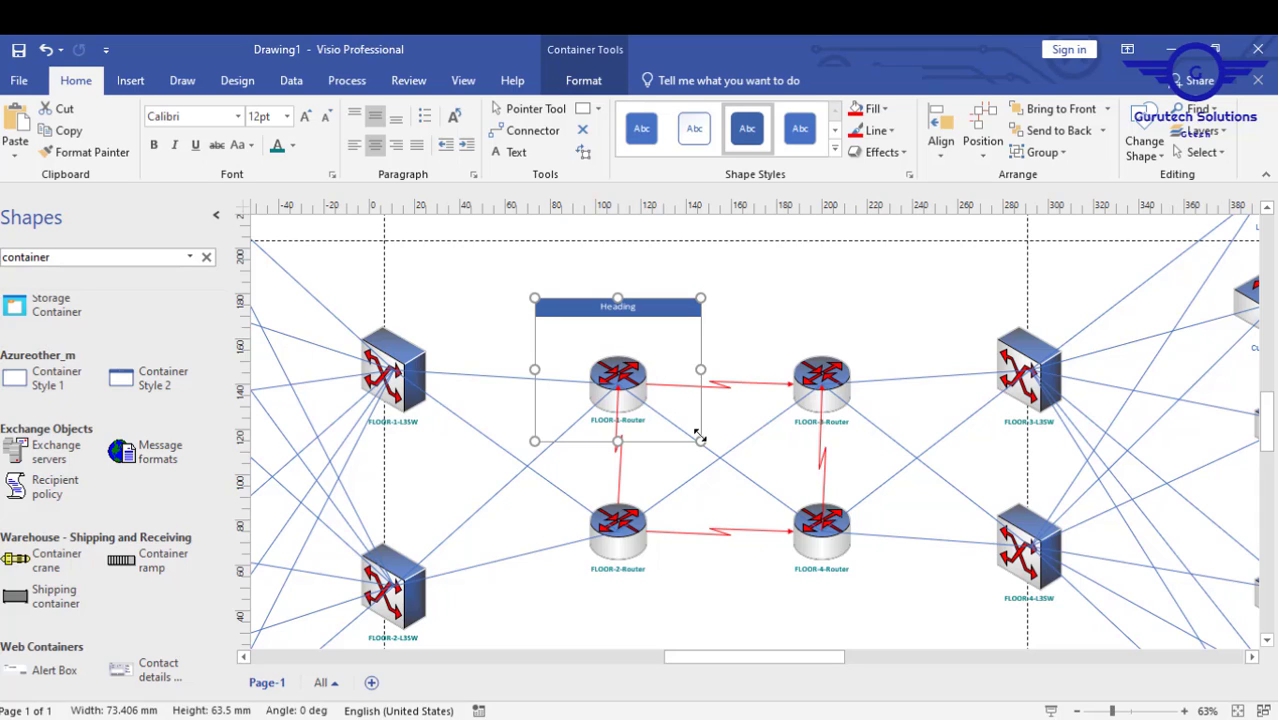
pyautogui.moveTo(697, 441); pyautogui.dragTo(571, 330)
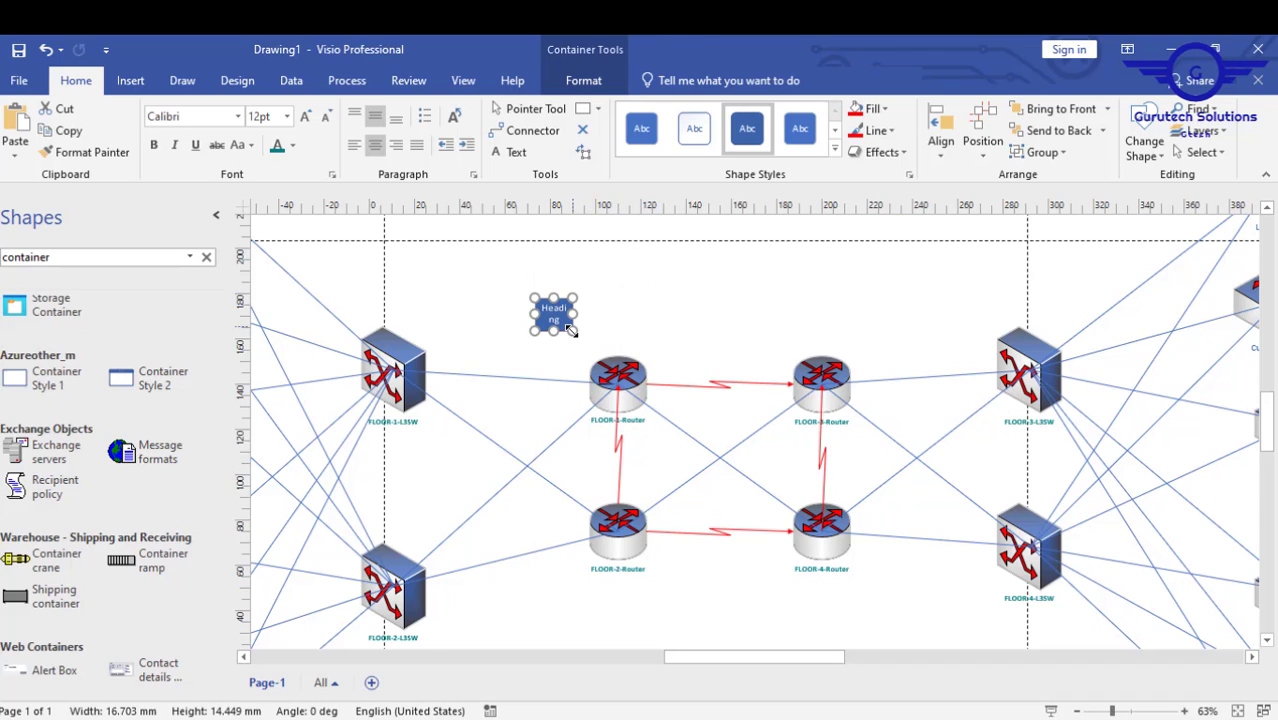
pyautogui.press('Delete')
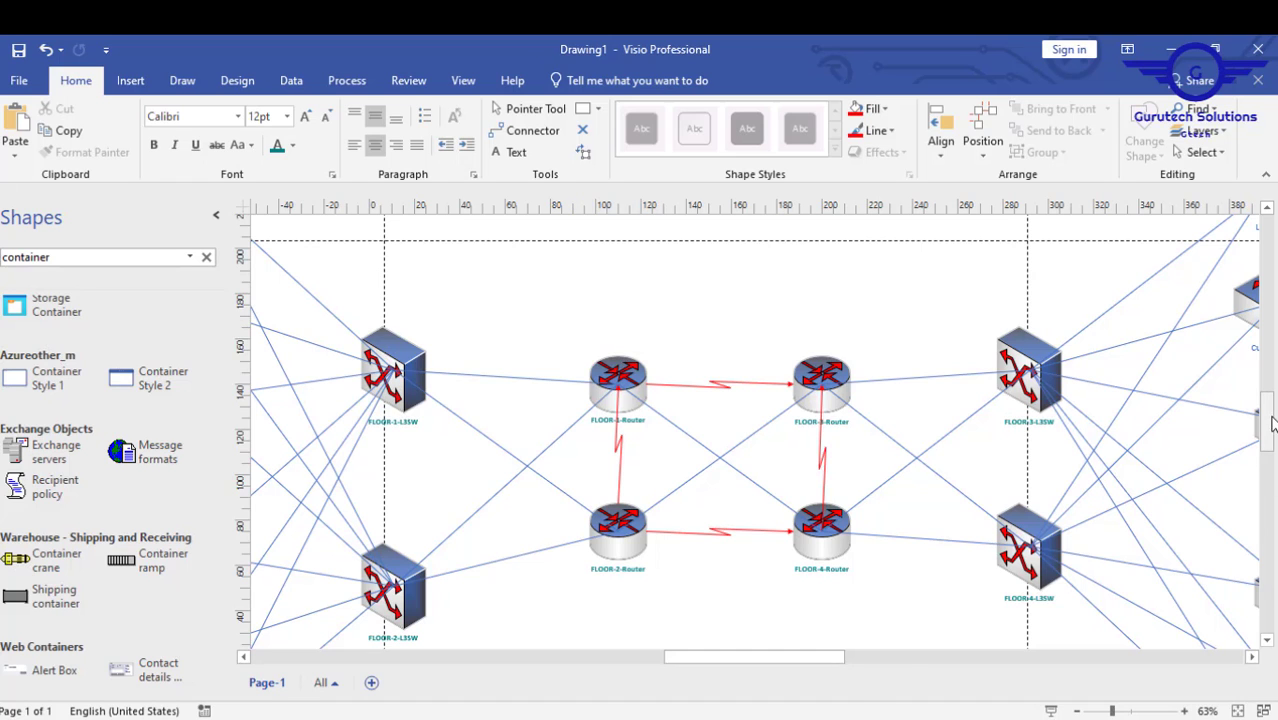
# - Place a Container Style 2 shape around the Logistic, Customer and Guest devices and size it about 386 by 244 mm
pyautogui.moveTo(810, 665); pyautogui.dragTo(895, 668)
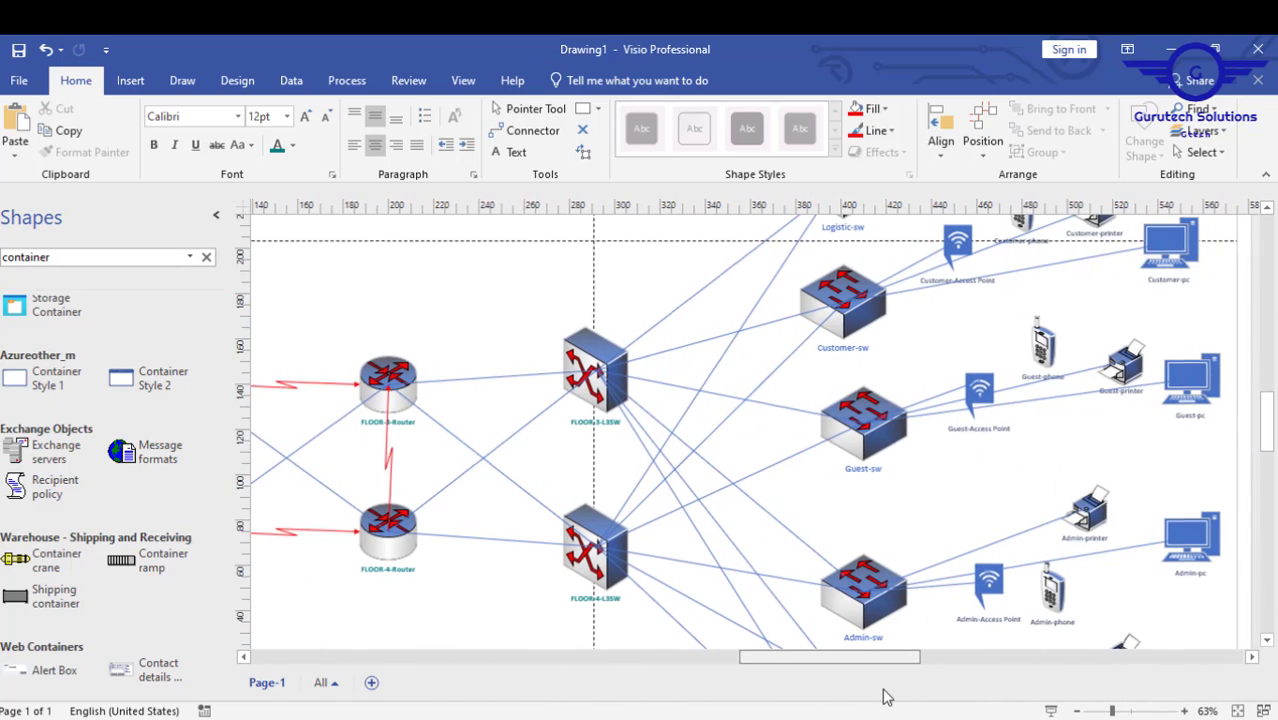
pyautogui.moveTo(1268, 428); pyautogui.dragTo(1272, 400)
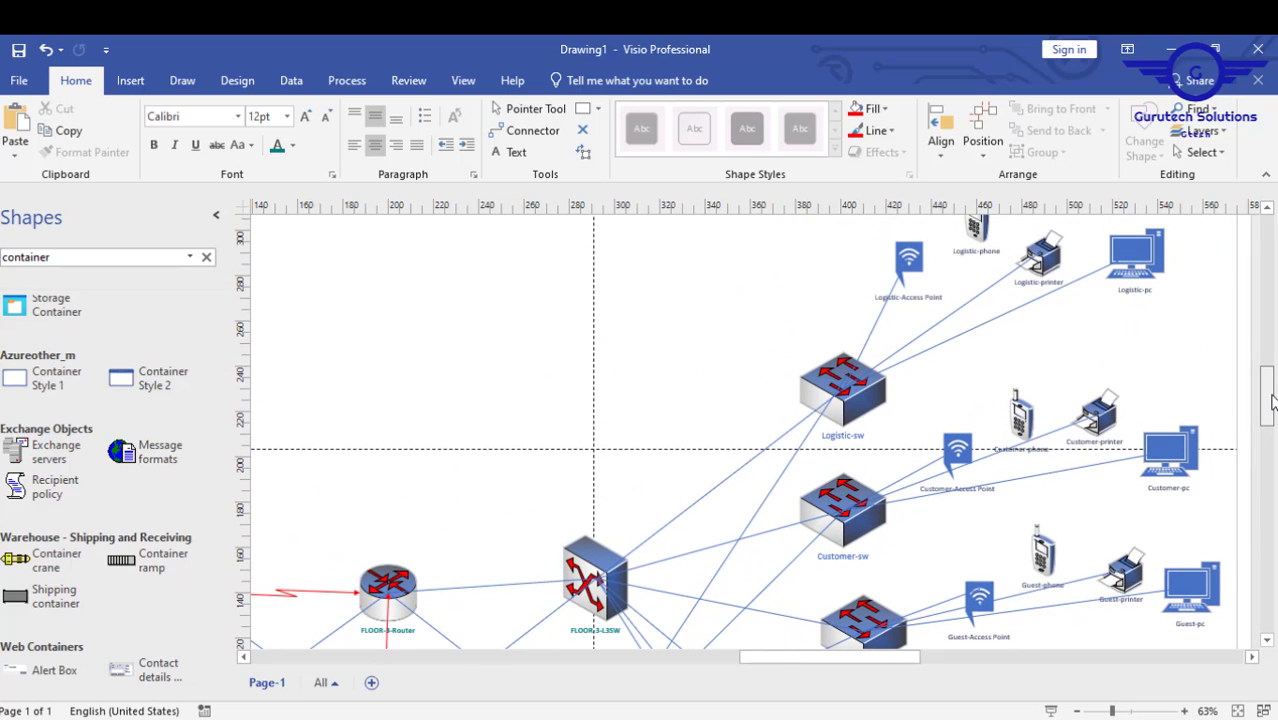
pyautogui.click(1077, 711)
pyautogui.click(1077, 711)
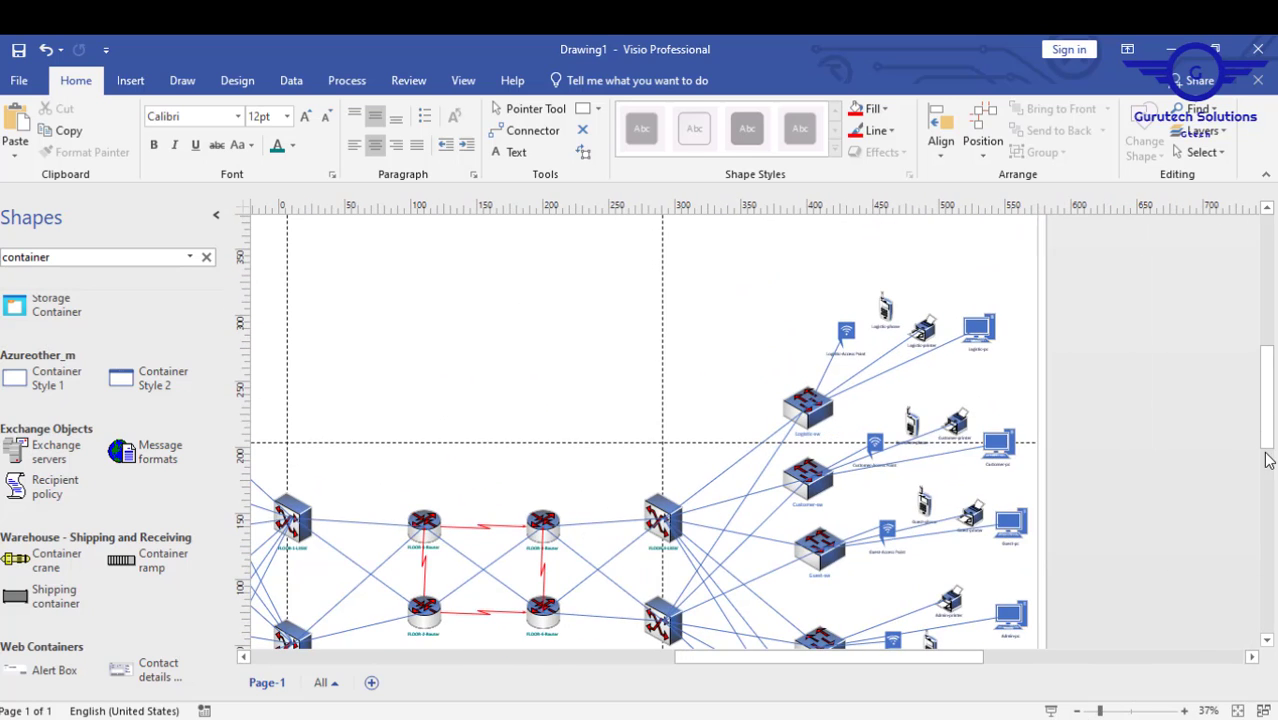
pyautogui.moveTo(1272, 432)
pyautogui.mouseDown()
pyautogui.moveTo(1272, 462)
pyautogui.moveTo(1272, 437)
pyautogui.mouseUp()
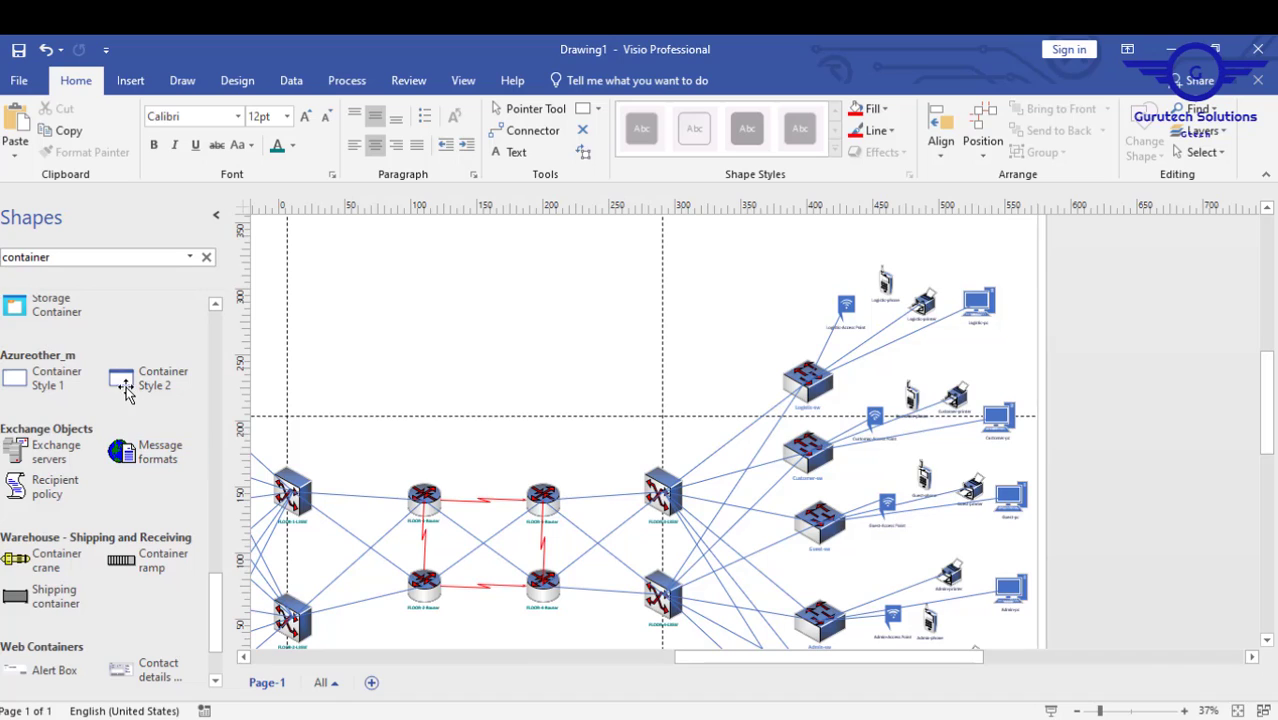
pyautogui.moveTo(125, 388); pyautogui.dragTo(676, 274)
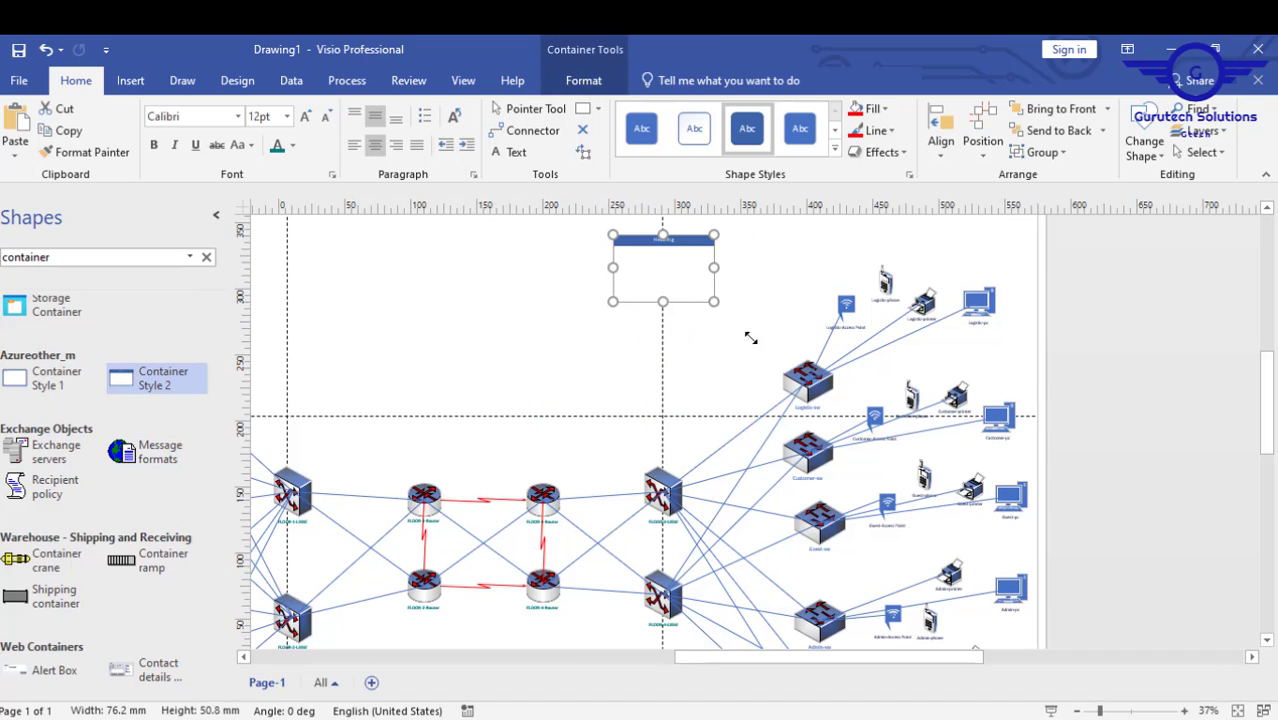
pyautogui.moveTo(751, 338); pyautogui.dragTo(1038, 558)
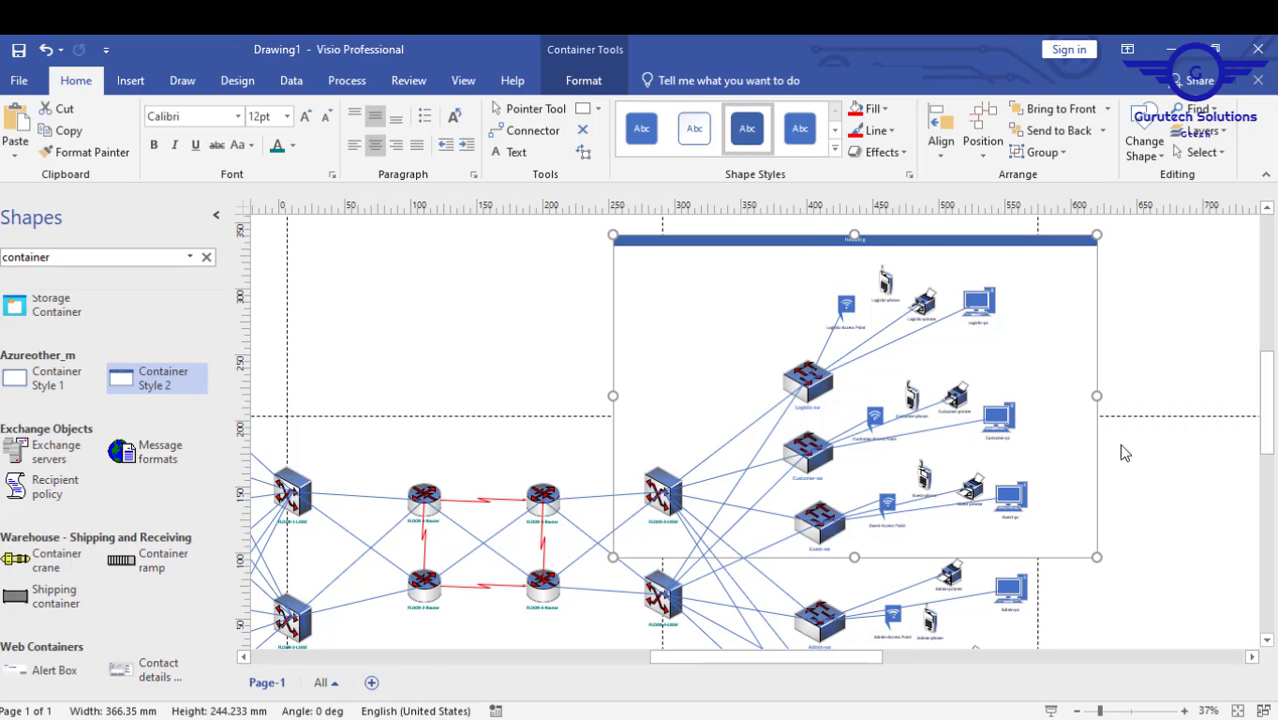
pyautogui.moveTo(1097, 395); pyautogui.dragTo(1124, 397)
# - Title the container around the Logistic, Customer and Guest devices THIRD FLOOR
pyautogui.doubleClick(880, 242)
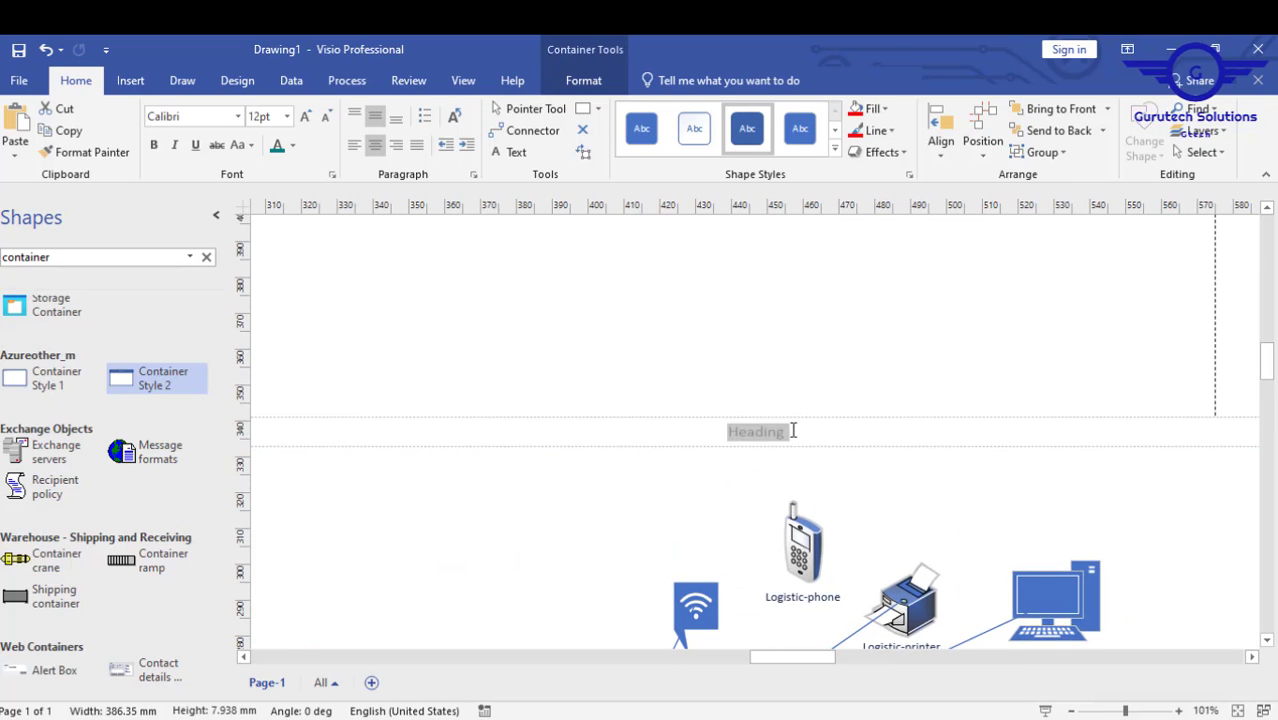
pyautogui.write('t')
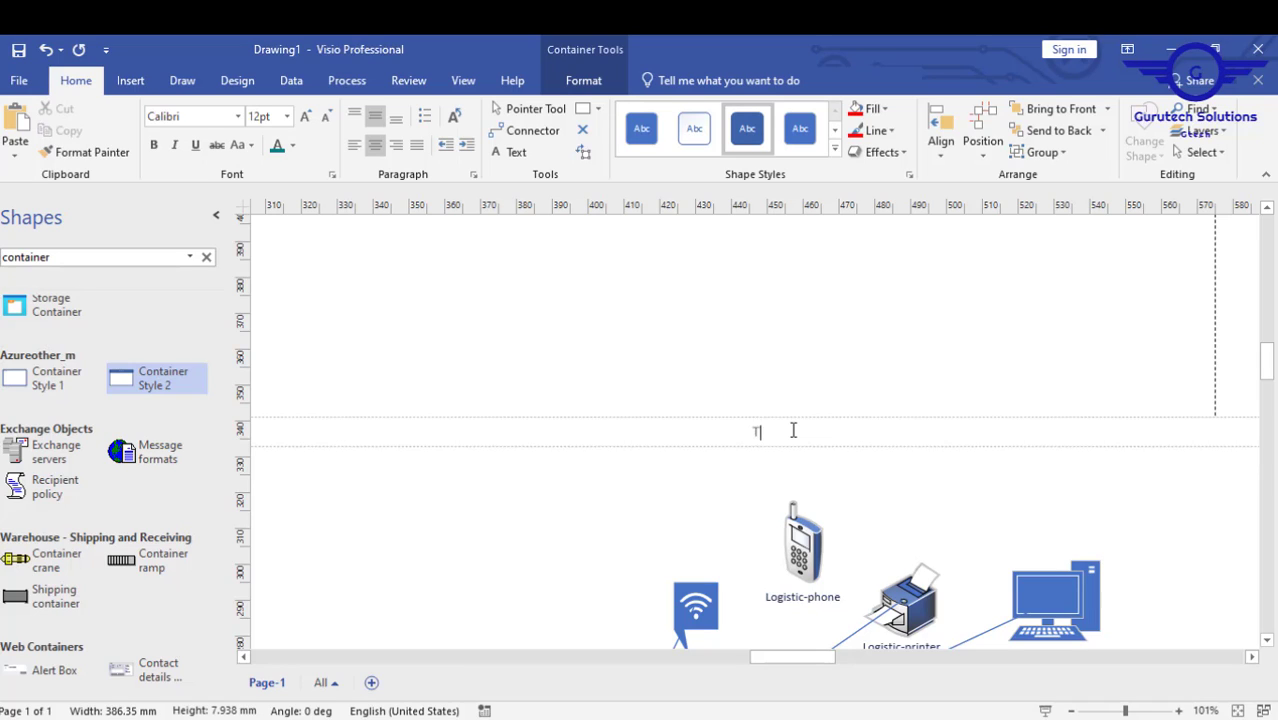
pyautogui.write('HIRD FLOOR')
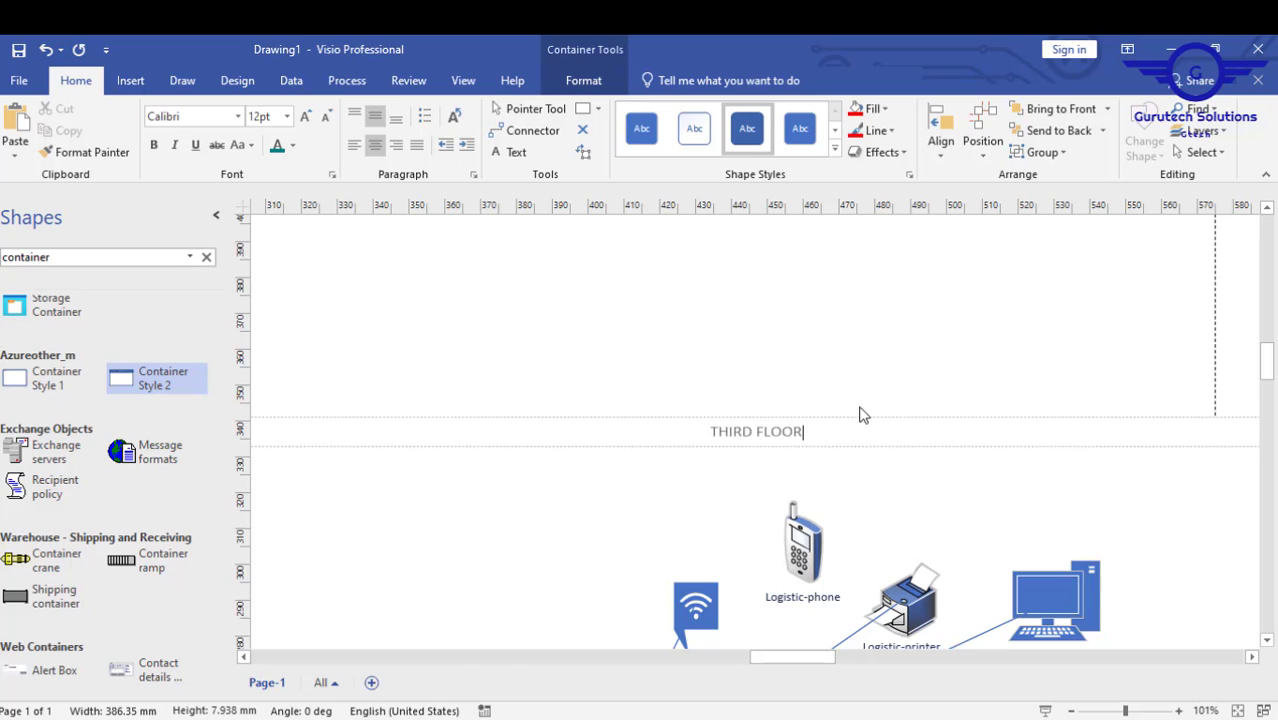
pyautogui.press('Tab')
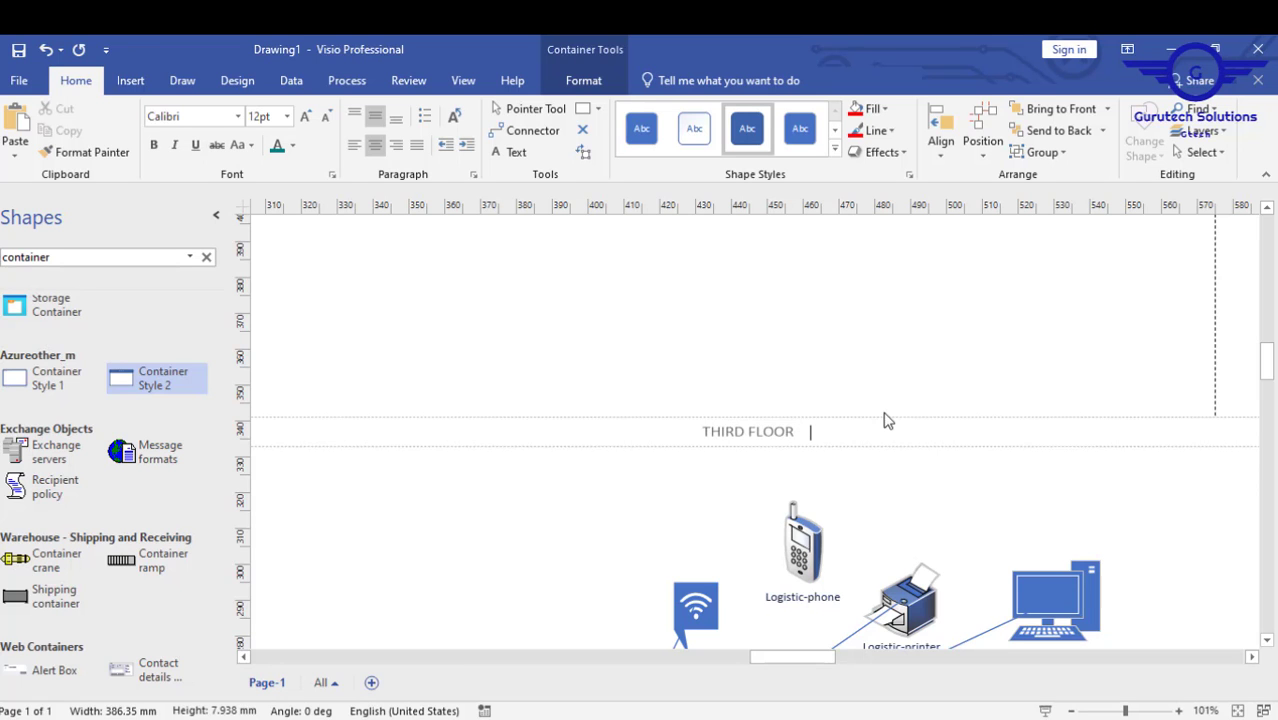
pyautogui.click(1127, 306)
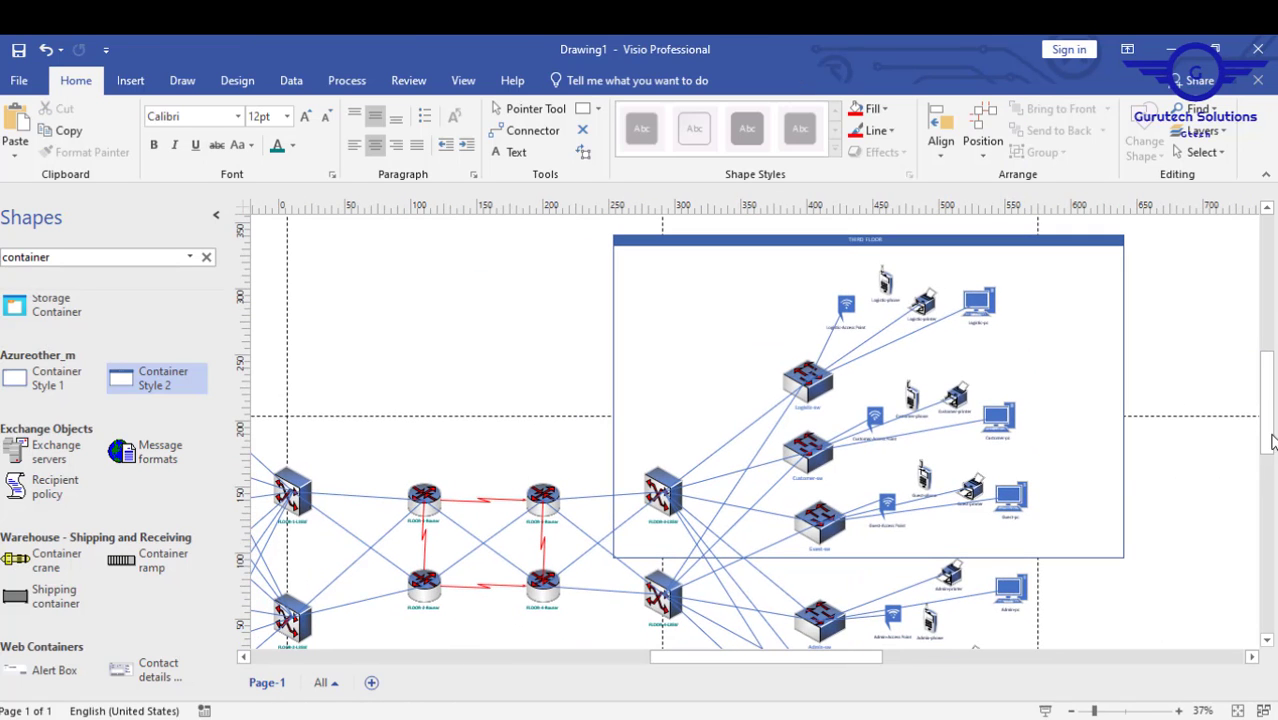
# - Place a Container Style 2 shape about 386 by 258 mm around the Admin, ICT and Server devices and open its heading for editing
pyautogui.moveTo(1270, 441); pyautogui.dragTo(1270, 483)
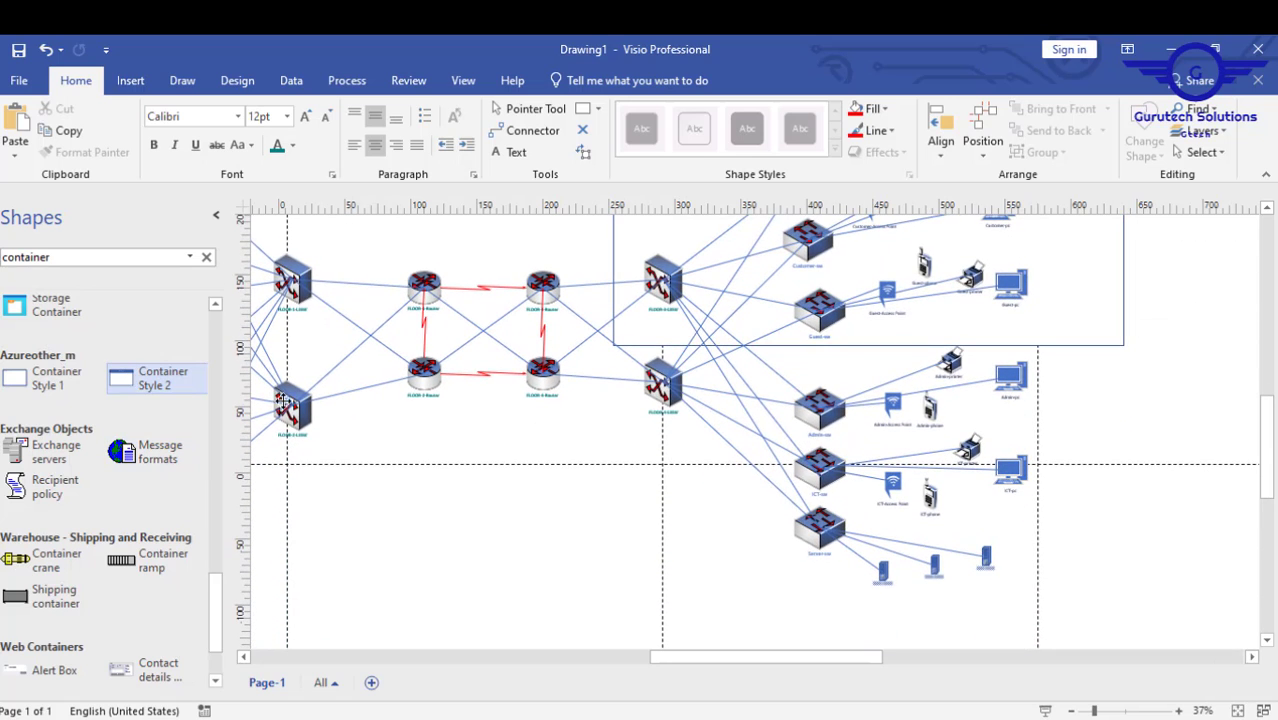
pyautogui.moveTo(283, 401); pyautogui.dragTo(1126, 595)
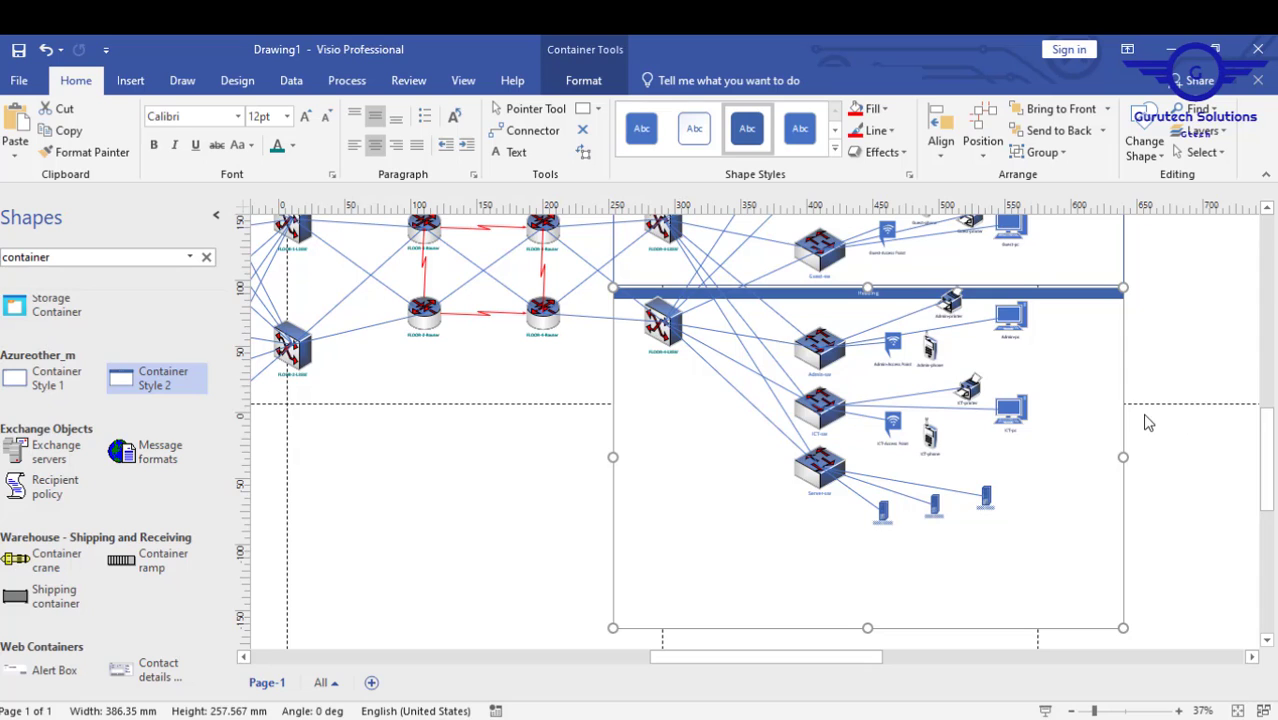
pyautogui.scroll(5, 900, 291)
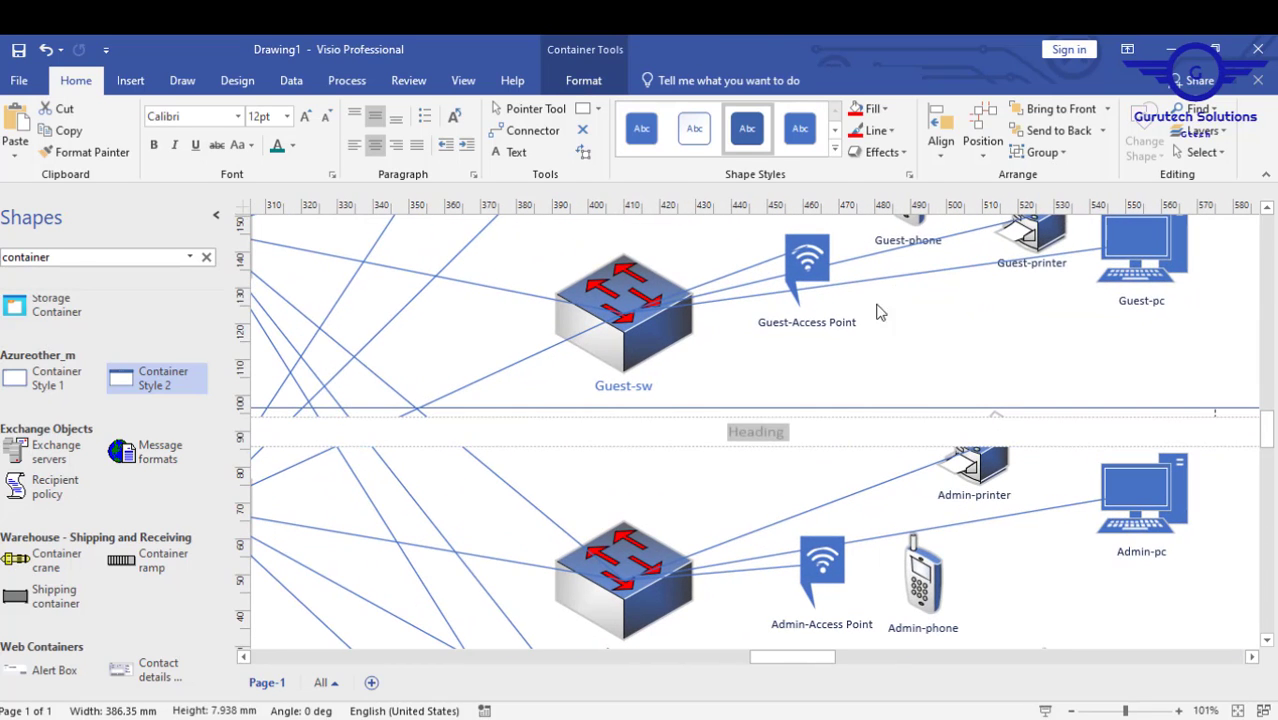
pyautogui.write('f')
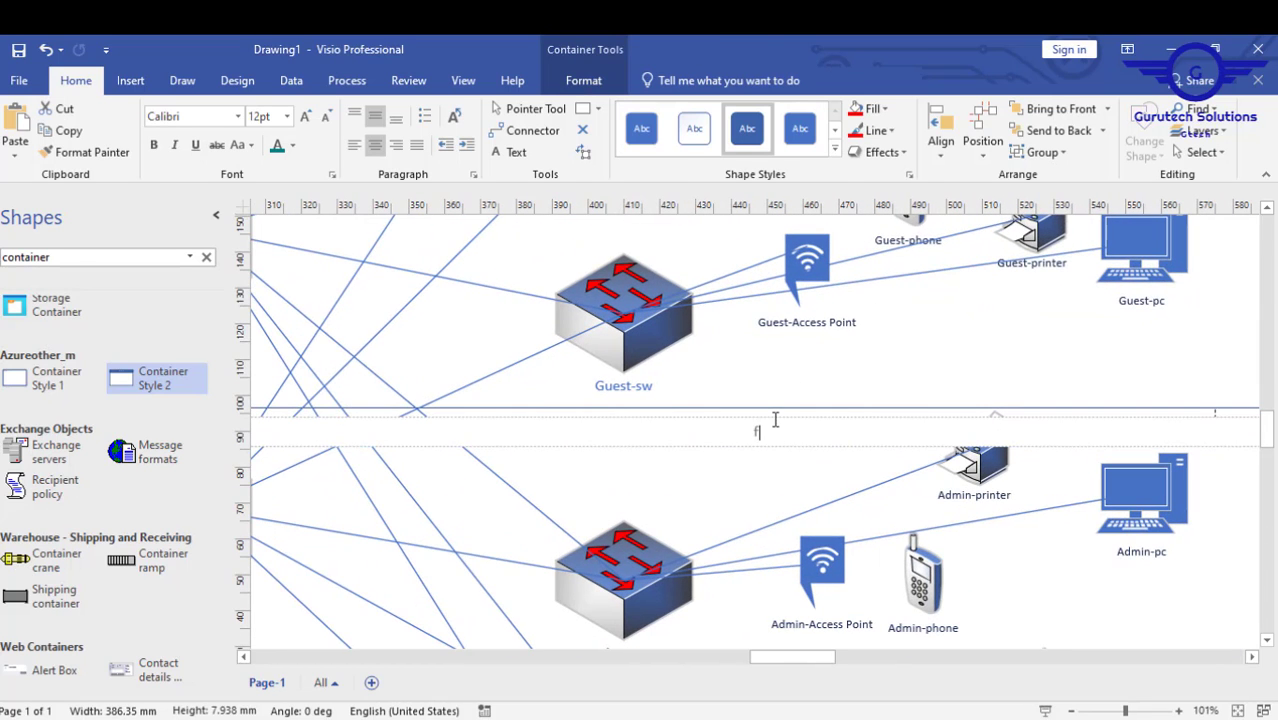
pyautogui.write('ourth ')
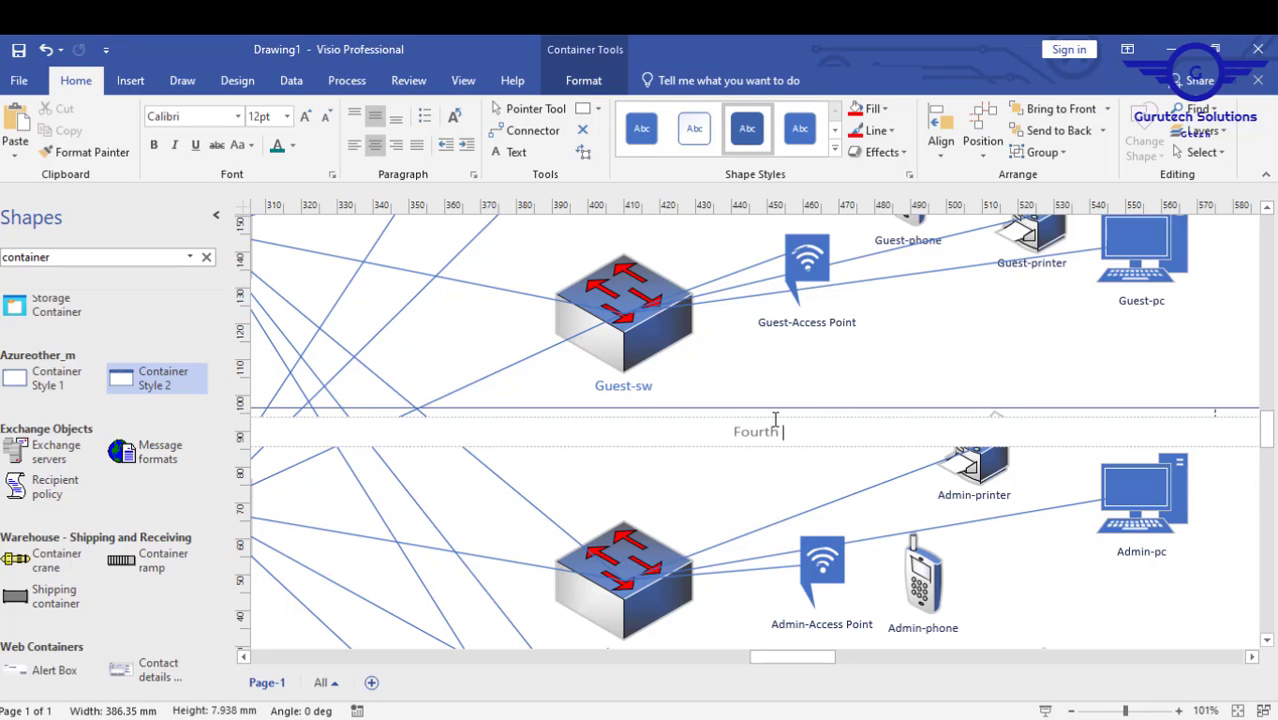
pyautogui.write('floo')
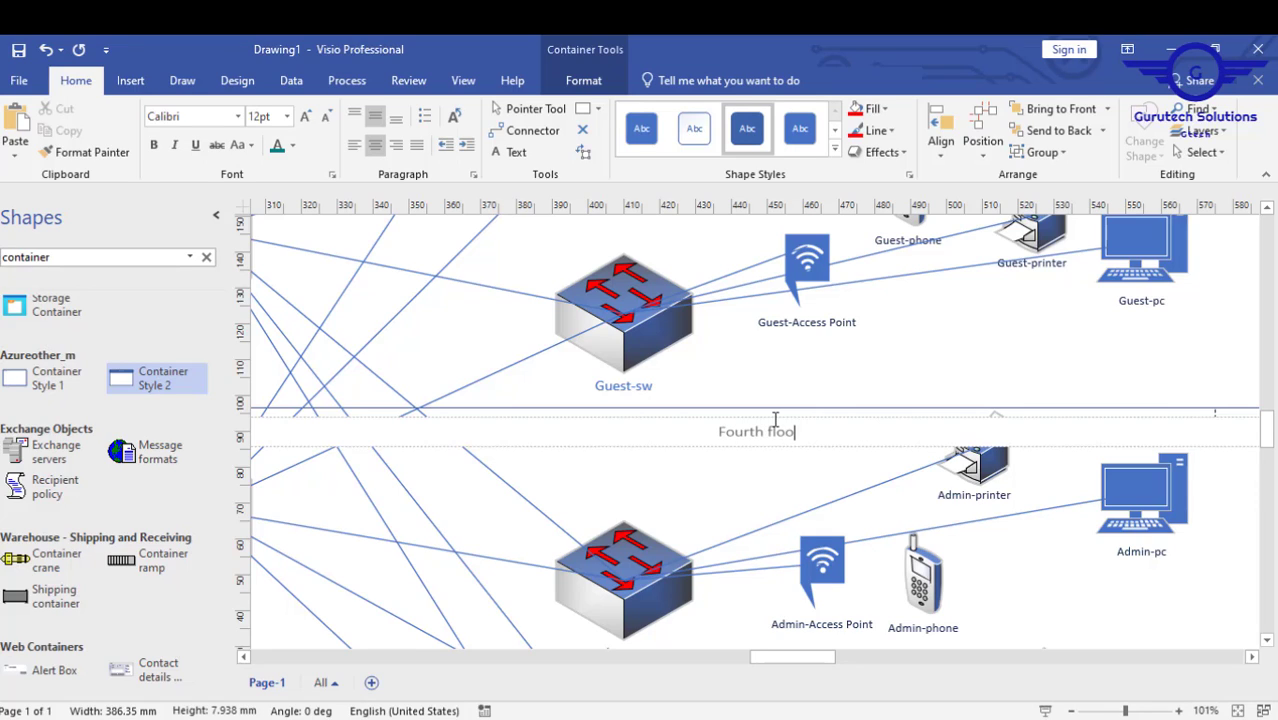
pyautogui.press('BackSpace')
pyautogui.press('BackSpace')
pyautogui.press('BackSpace')
pyautogui.press('BackSpace')
pyautogui.moveTo(1271, 424)
pyautogui.mouseDown()
pyautogui.moveTo(1270, 368)
pyautogui.moveTo(1262, 423)
pyautogui.mouseUp()
pyautogui.press('BackSpace')
pyautogui.press('BackSpace')
pyautogui.press('BackSpace')
pyautogui.press('BackSpace')
pyautogui.press('BackSpace')
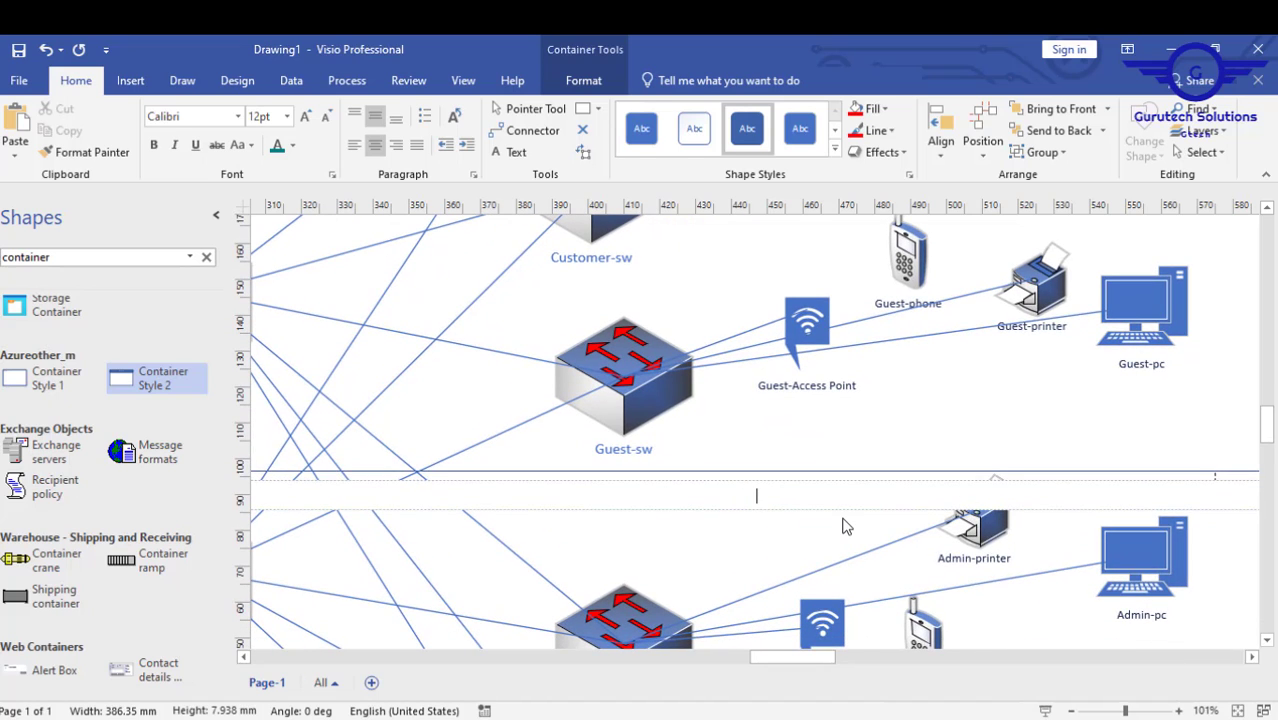
# - Title the container around the Admin, ICT and Server devices FOURTH FLOOR
pyautogui.write('RTH FLOOR')
pyautogui.click(1222, 394)
pyautogui.scroll(-3, 1222, 394)
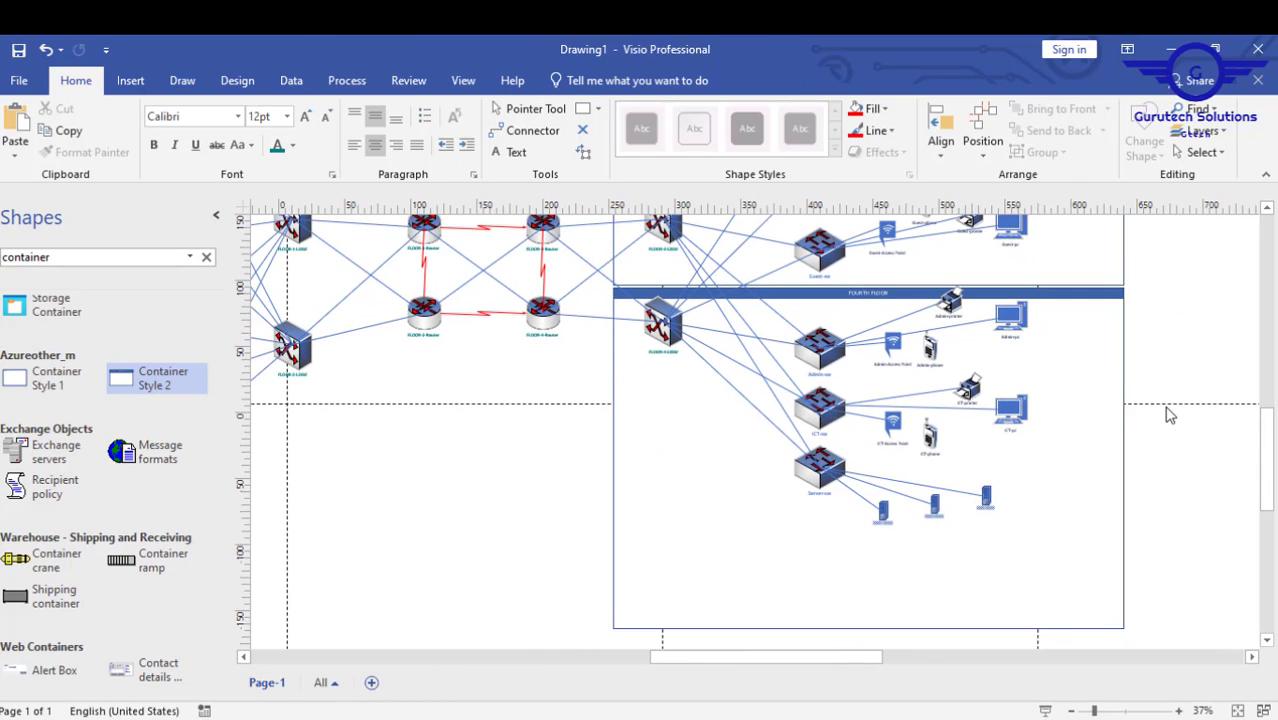
# - Place a Container Style 2 shape around the Management, Research and HR devices and size it about 325 by 240 mm
pyautogui.moveTo(1272, 481); pyautogui.dragTo(1270, 445)
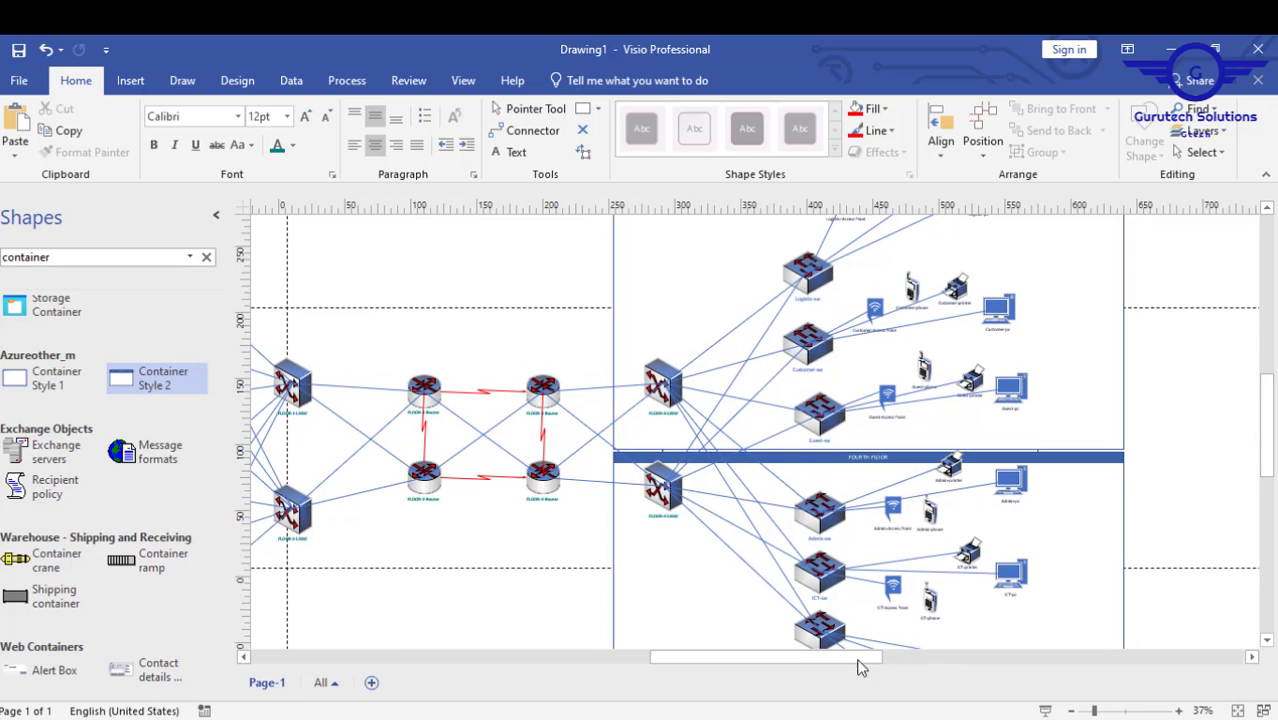
pyautogui.moveTo(796, 655); pyautogui.dragTo(647, 657)
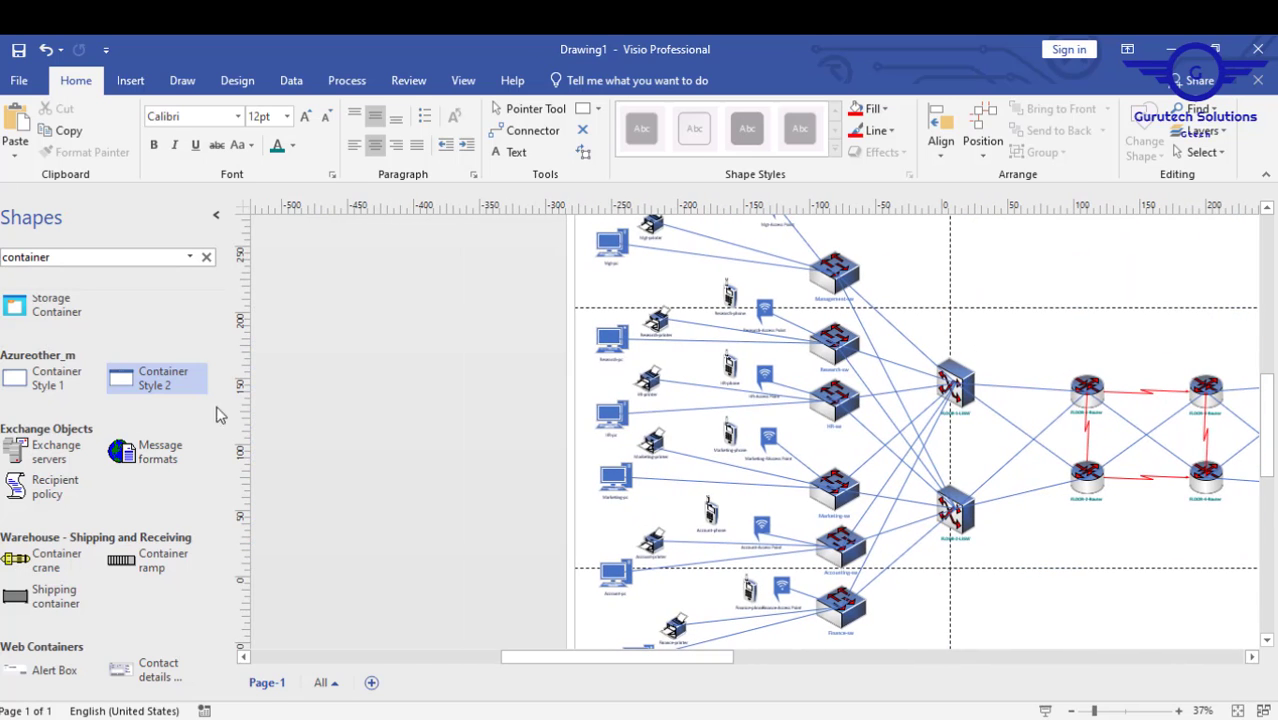
pyautogui.moveTo(1272, 430); pyautogui.dragTo(1271, 403)
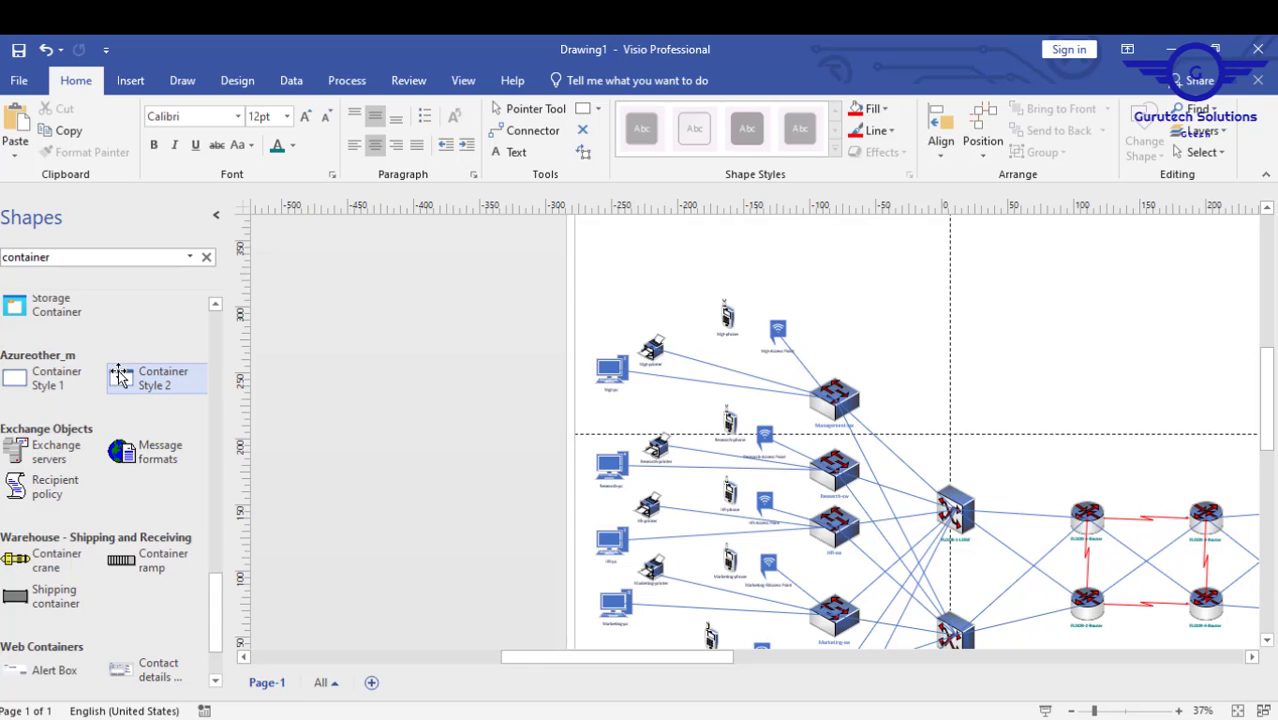
pyautogui.moveTo(120, 377); pyautogui.dragTo(631, 283)
pyautogui.moveTo(758, 377); pyautogui.dragTo(843, 555)
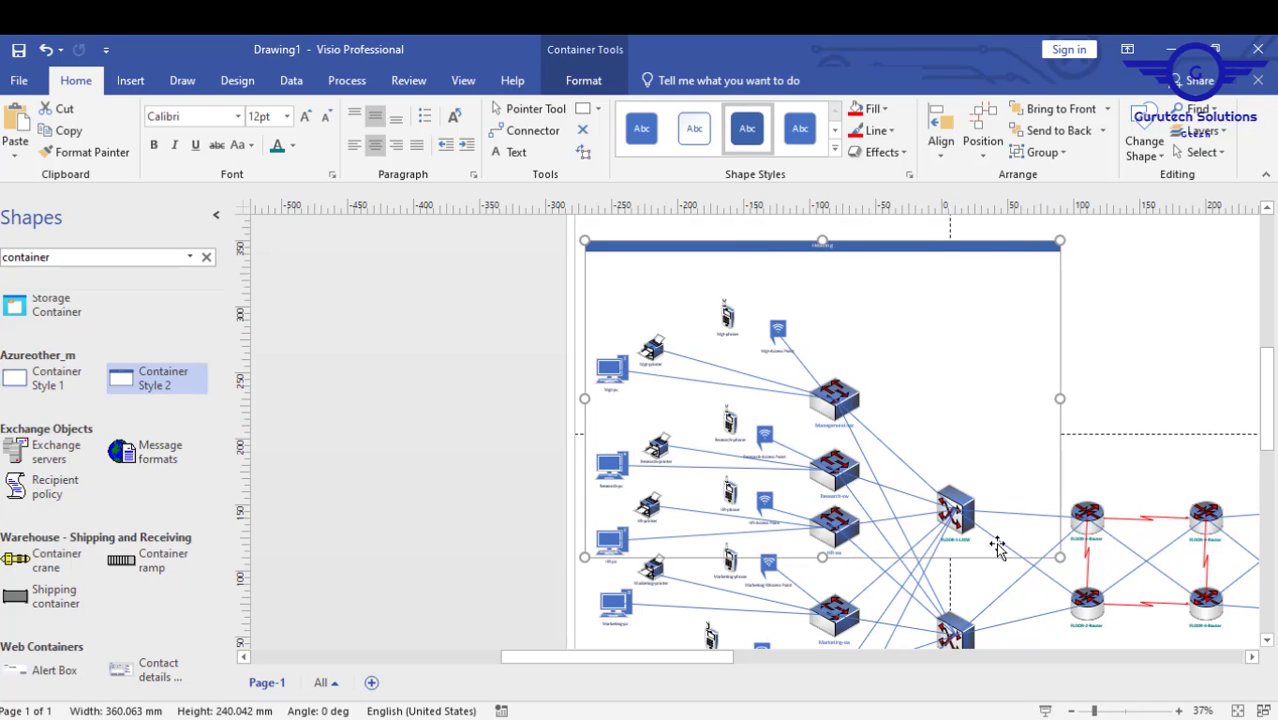
pyautogui.moveTo(1035, 405); pyautogui.dragTo(1013, 400)
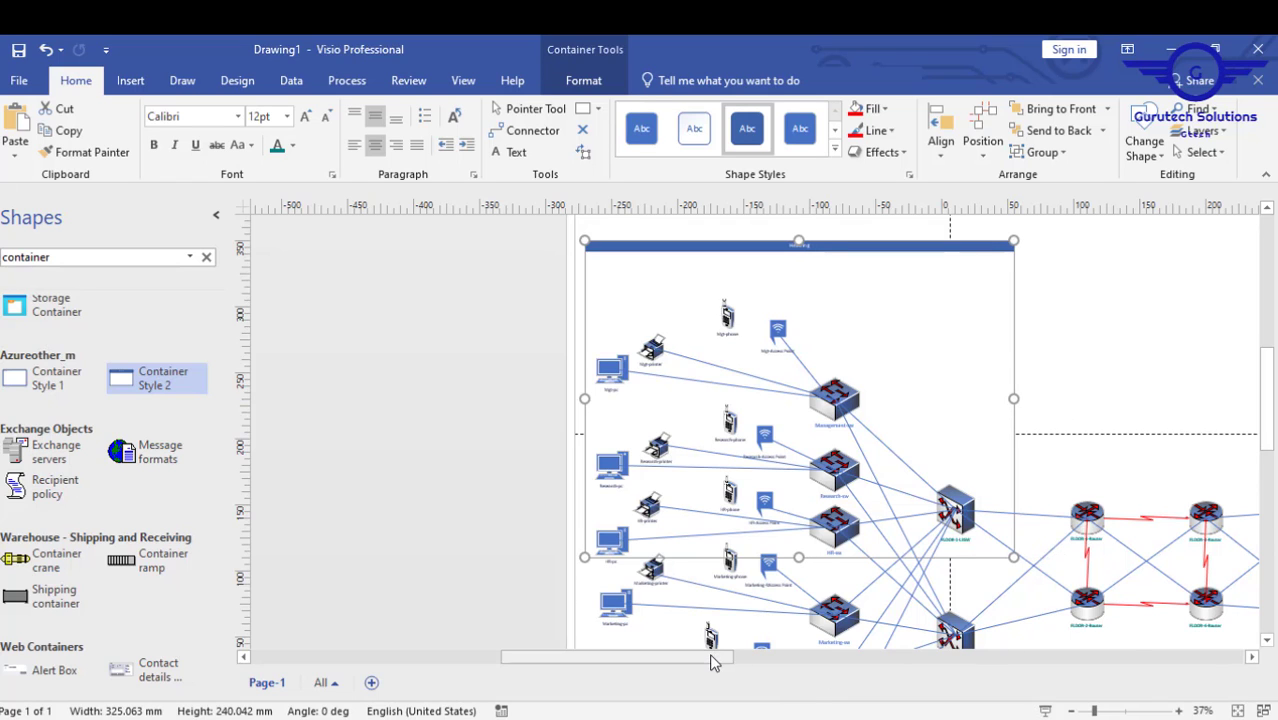
pyautogui.moveTo(713, 659)
pyautogui.mouseDown()
pyautogui.moveTo(793, 673)
pyautogui.moveTo(736, 674)
pyautogui.mouseUp()
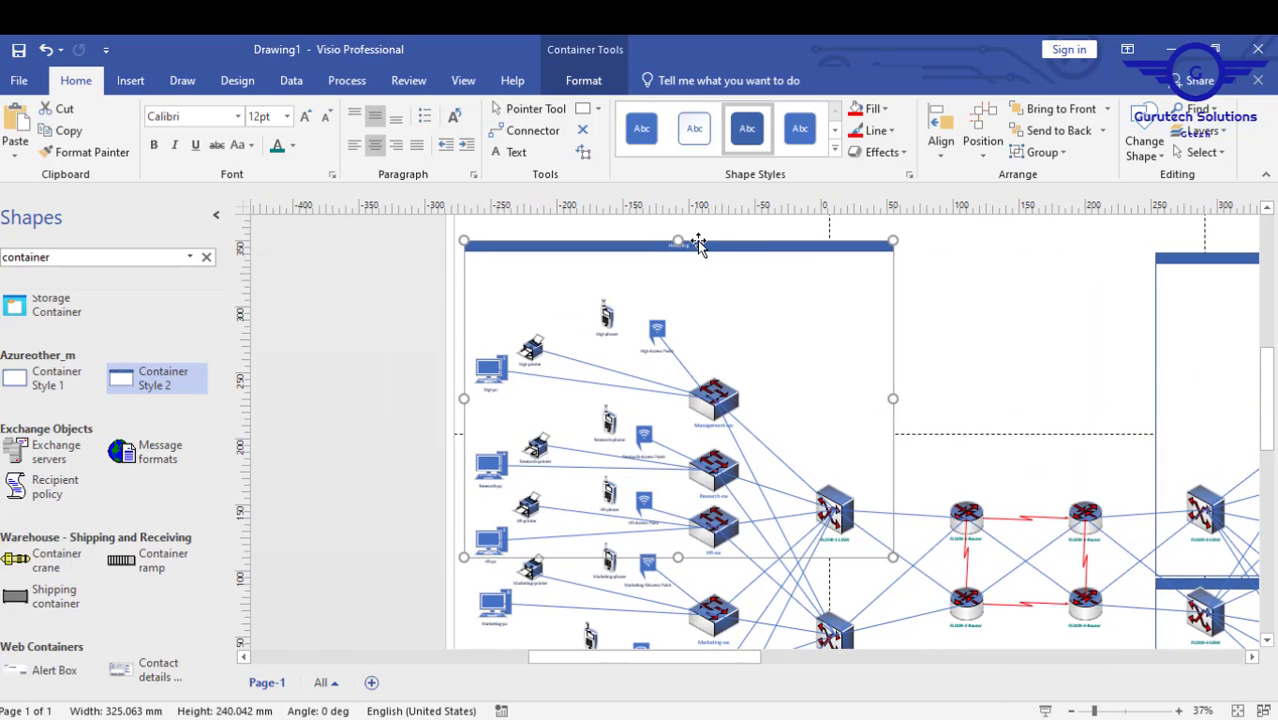
# - Title the container around the Management, Research and HR devices FIRST FLOOR
pyautogui.doubleClick(698, 245)
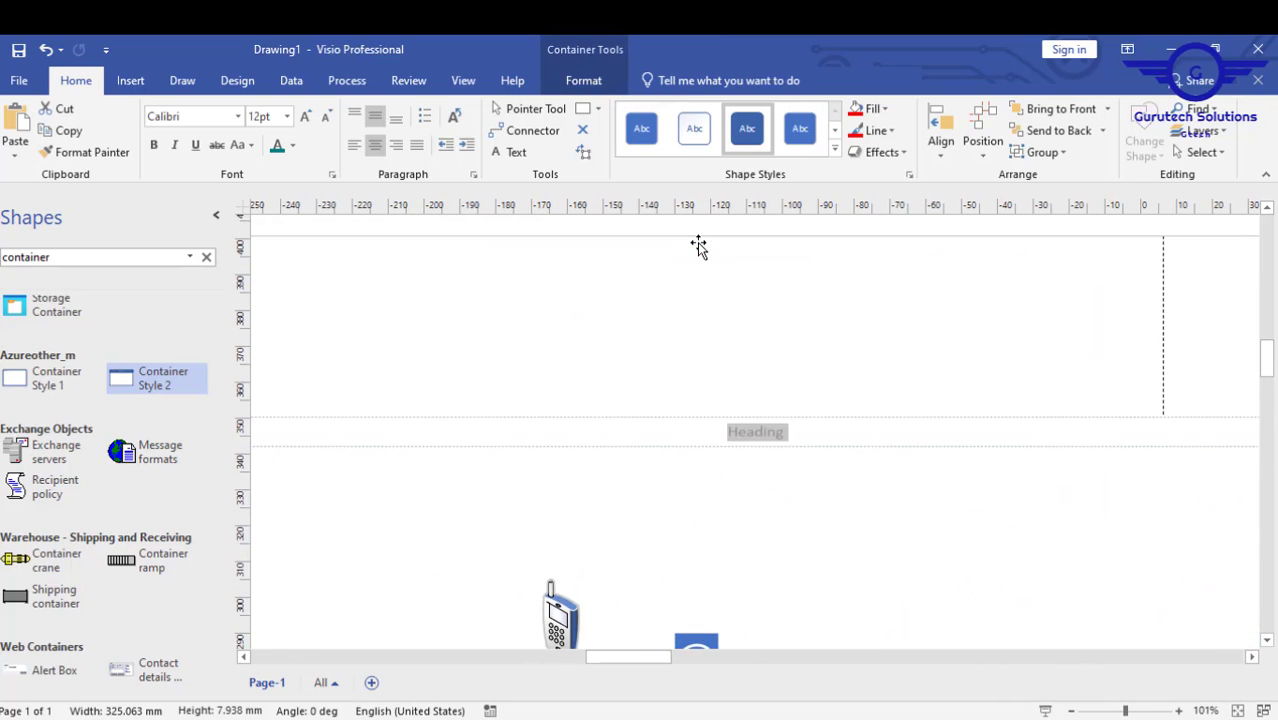
pyautogui.write('FIRST ')
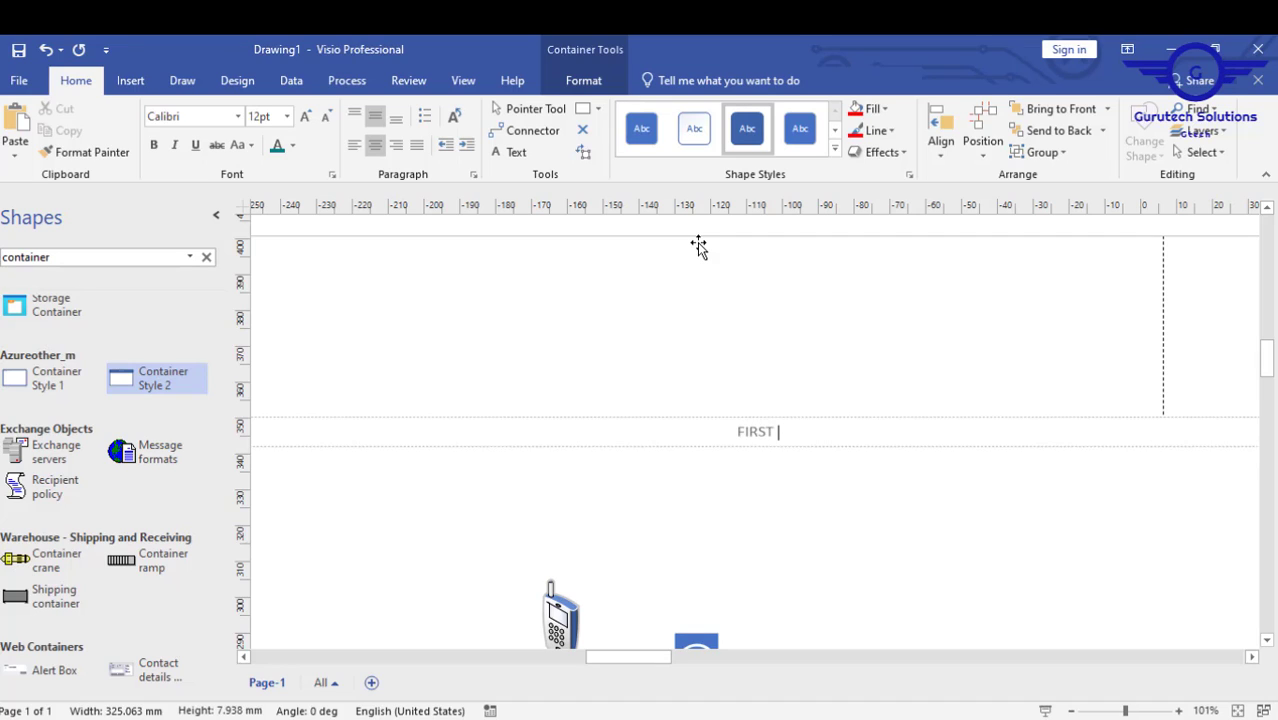
pyautogui.write('FLOOR')
pyautogui.click(1078, 352)
pyautogui.scroll(-5, 1078, 352)
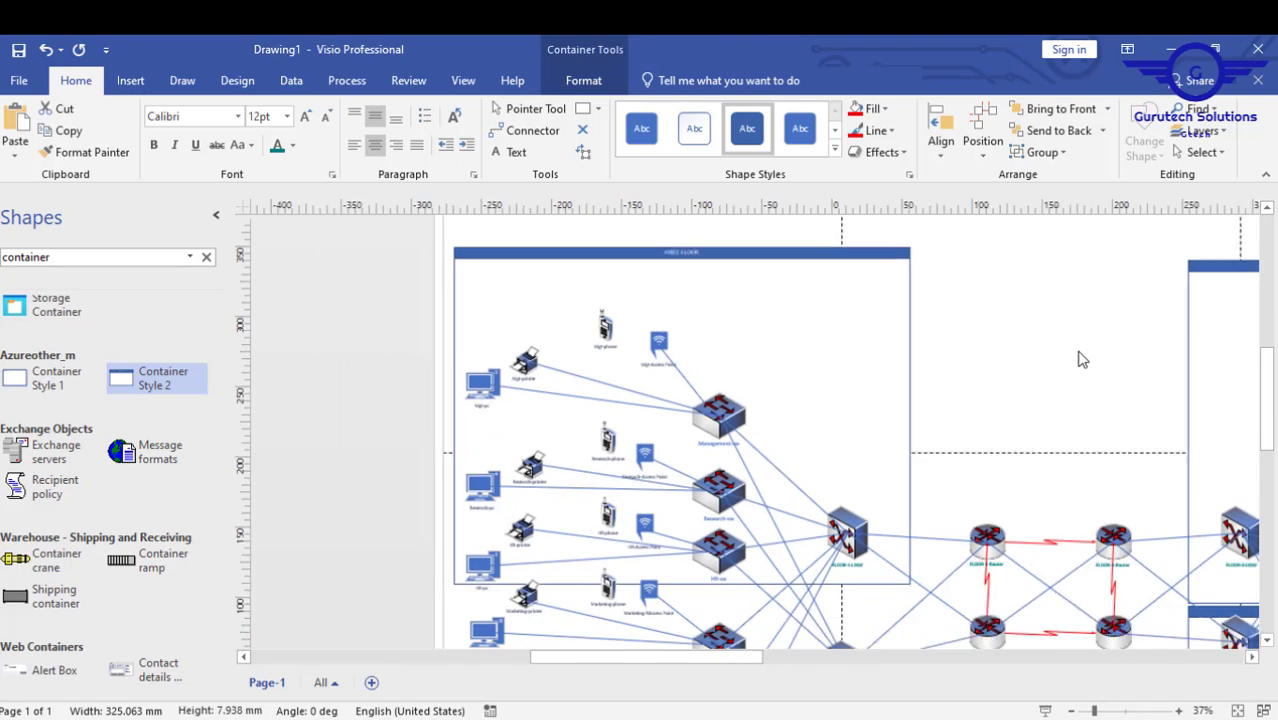
# - Place a Container Style 2 shape around the Marketing, Accounting and Finance devices and size it about 325 by 217 mm
pyautogui.moveTo(1268, 380); pyautogui.dragTo(1268, 425)
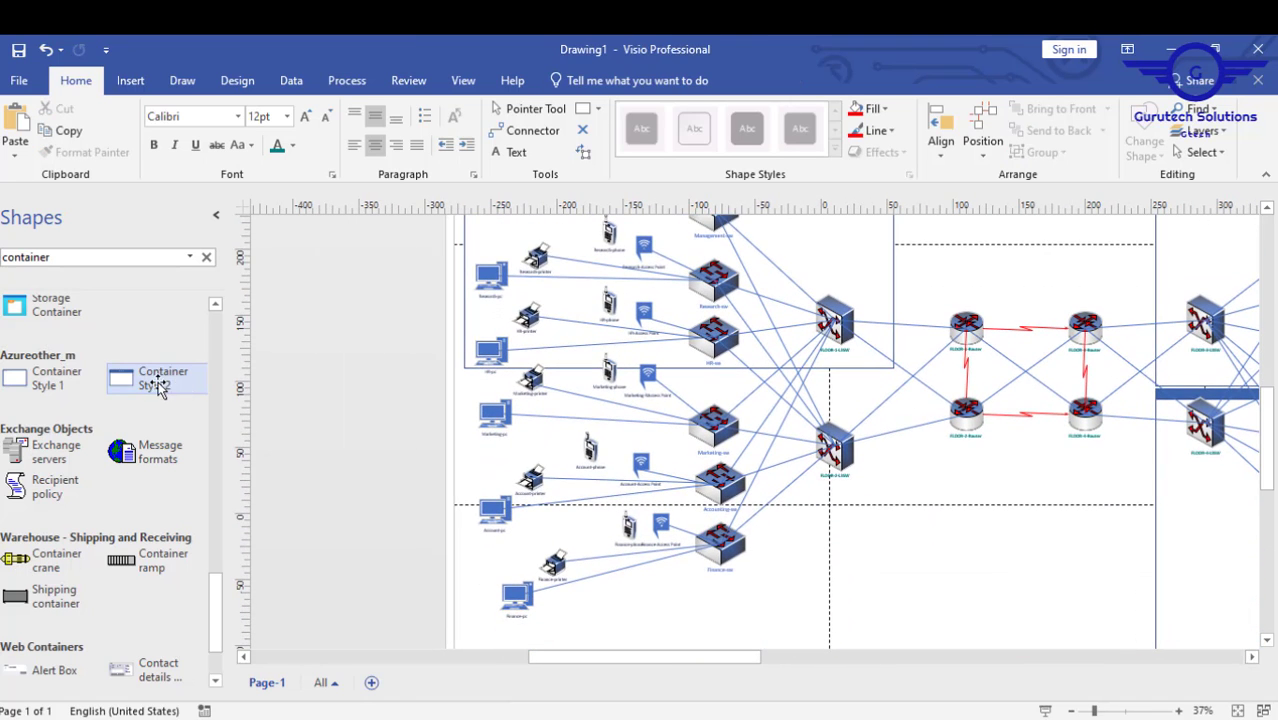
pyautogui.moveTo(163, 379); pyautogui.dragTo(512, 410)
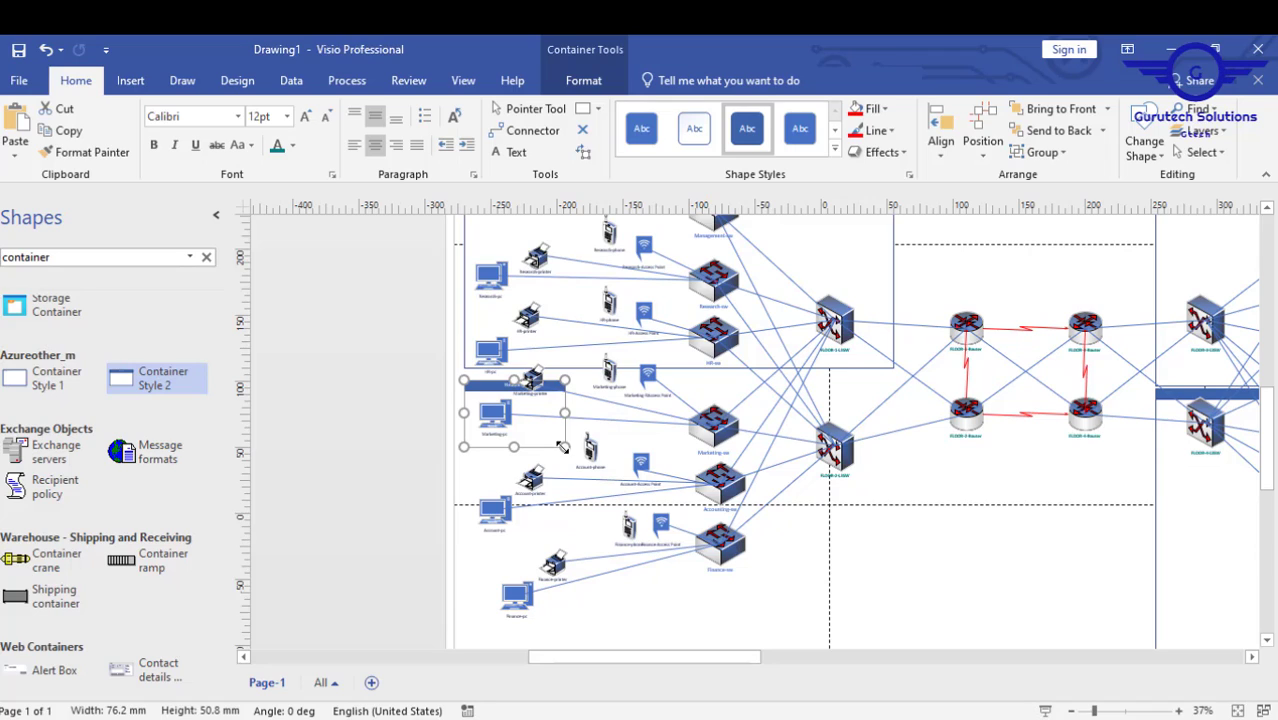
pyautogui.moveTo(667, 478); pyautogui.dragTo(892, 563)
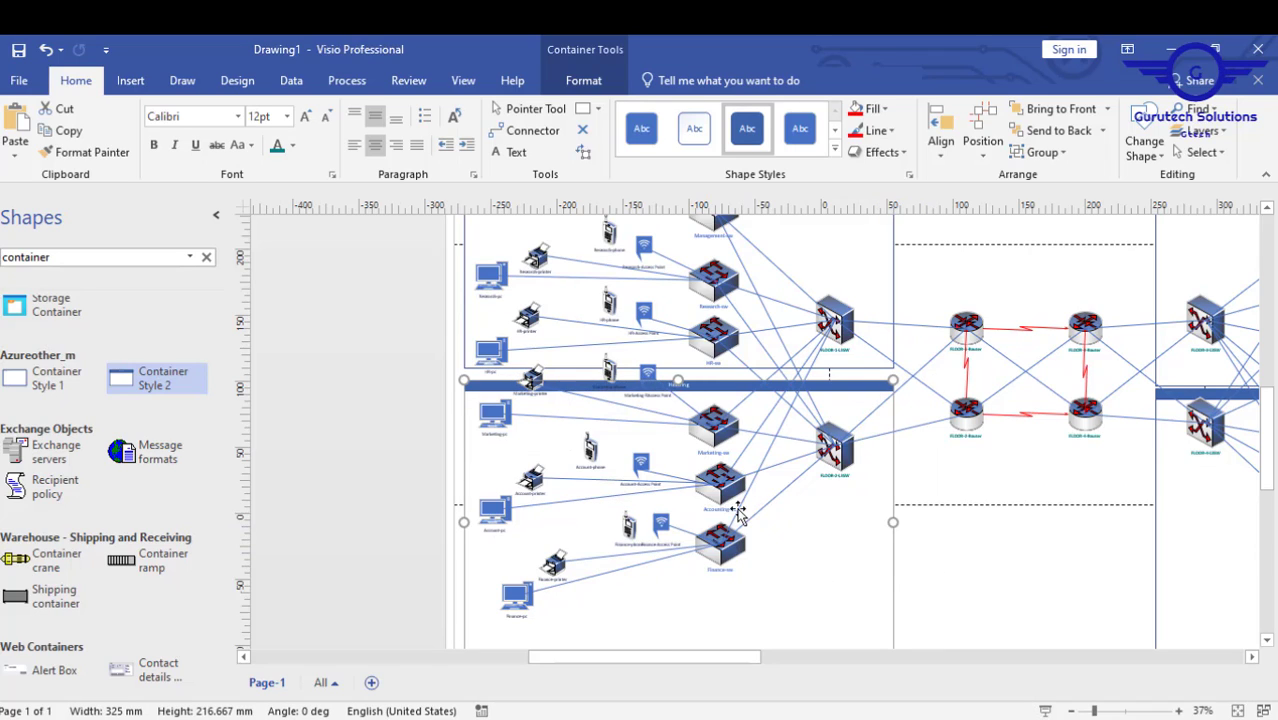
# - Title the container around the Marketing, Accounting and Finance devices SECOND FLOOR
pyautogui.keyDown('ctrl'); pyautogui.scroll(5, 701, 383); pyautogui.keyUp('ctrl')
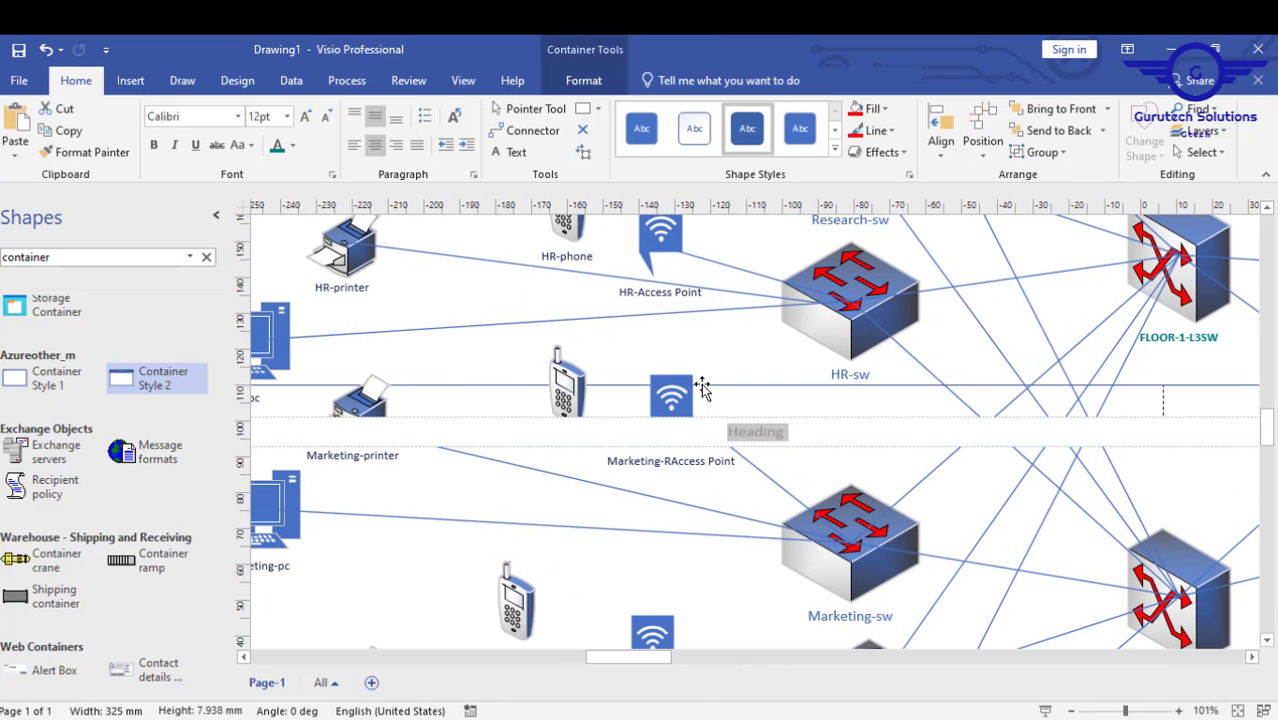
pyautogui.write('SECO')
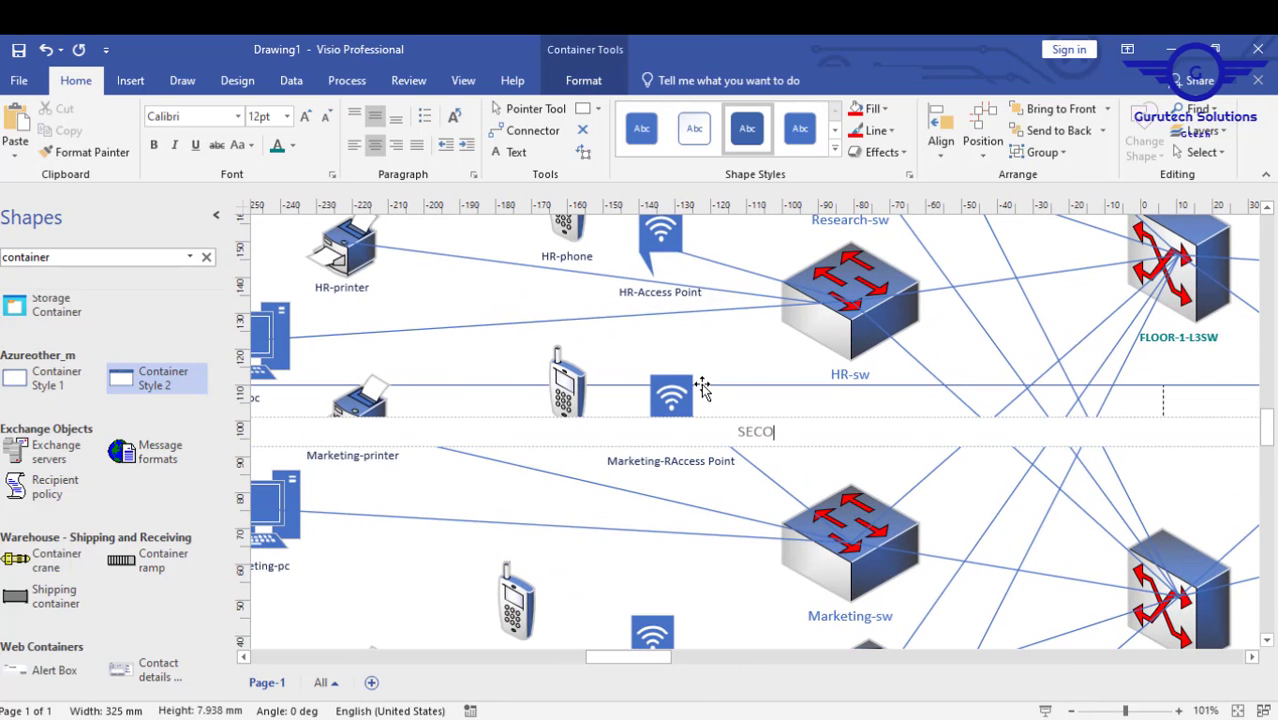
pyautogui.write('ND FLOOR')
pyautogui.press('Escape')
pyautogui.click(1031, 254)
pyautogui.keyDown('ctrl'); pyautogui.scroll(-5, 1031, 254); pyautogui.keyUp('ctrl')
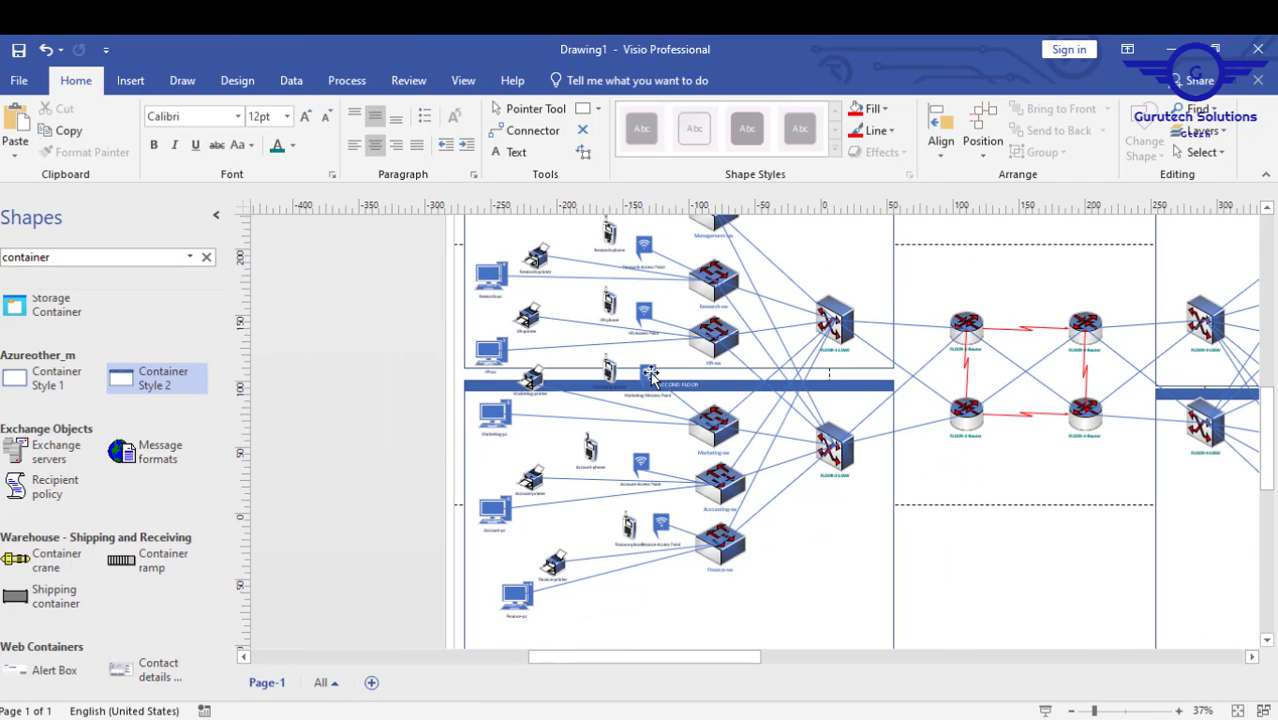
# - Move the Marketing access point below the SECOND FLOOR title bar and reconnect its link to the Marketing switch
pyautogui.moveTo(651, 374); pyautogui.dragTo(664, 398)
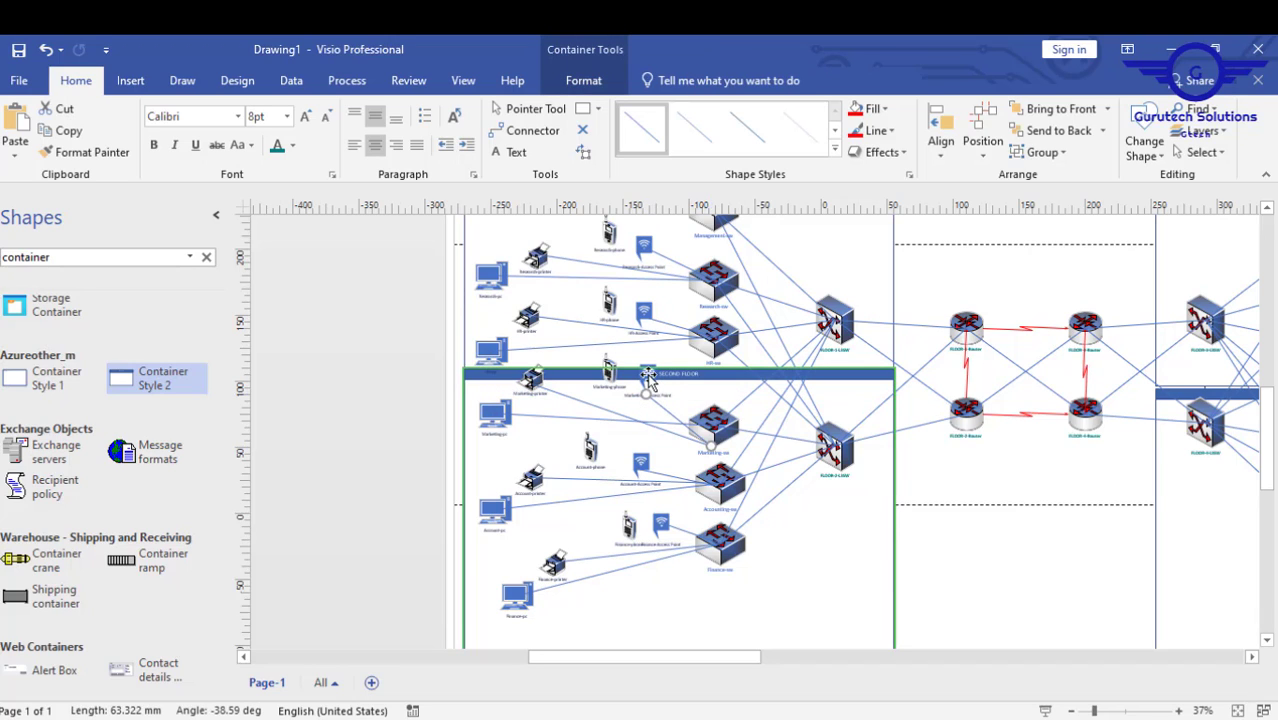
pyautogui.click(647, 373)
pyautogui.moveTo(647, 375); pyautogui.dragTo(643, 397)
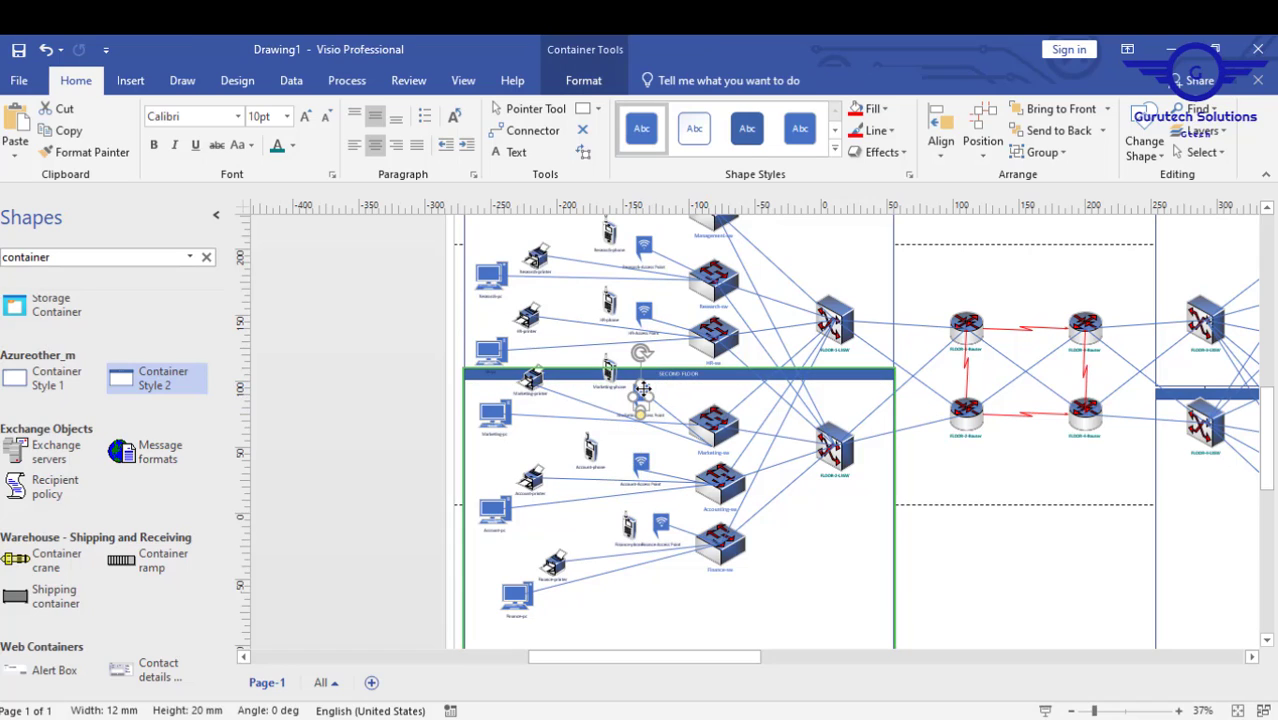
pyautogui.click(711, 440)
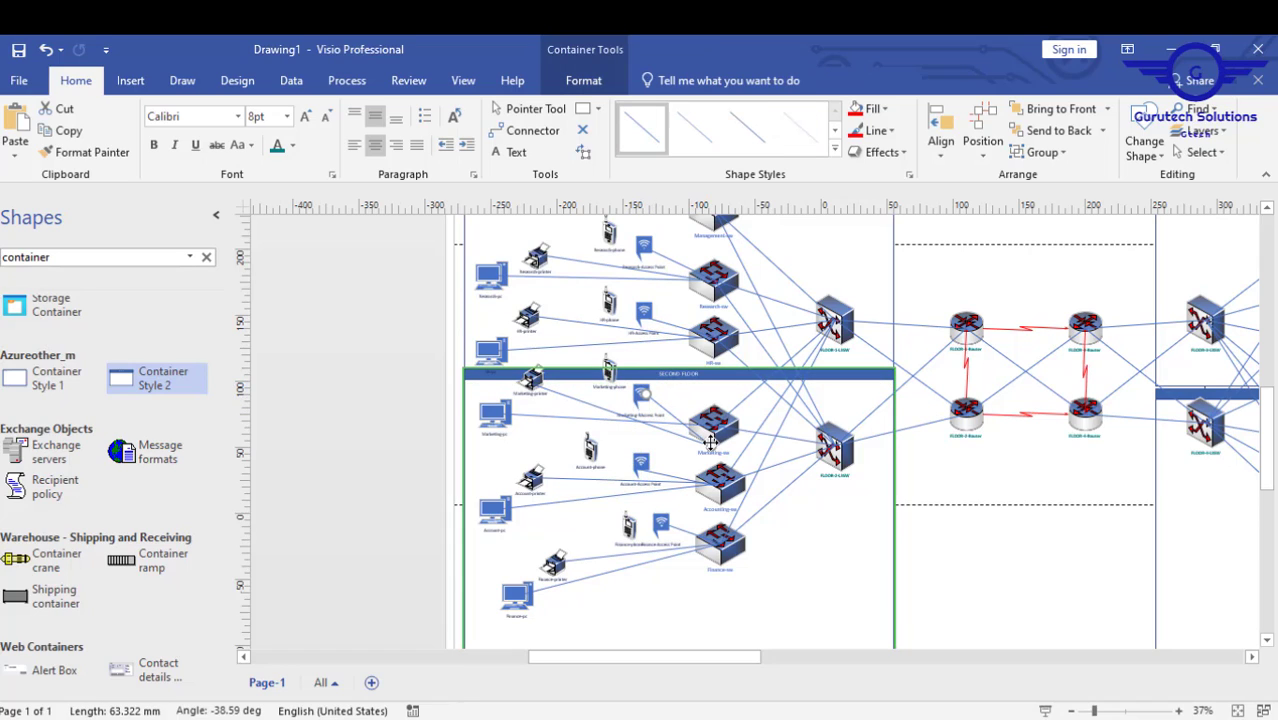
pyautogui.moveTo(711, 443); pyautogui.dragTo(713, 426)
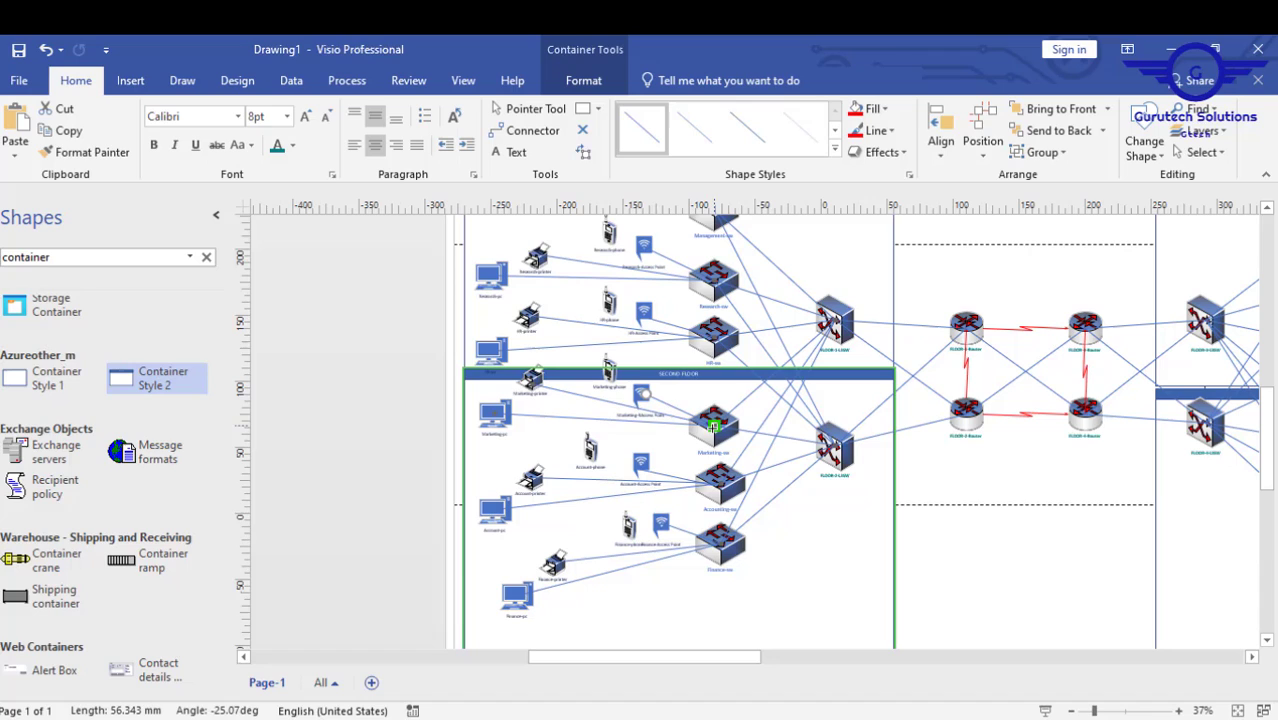
# - Lower the Marketing phone slightly so it sits level with the Marketing access point
pyautogui.click(611, 377)
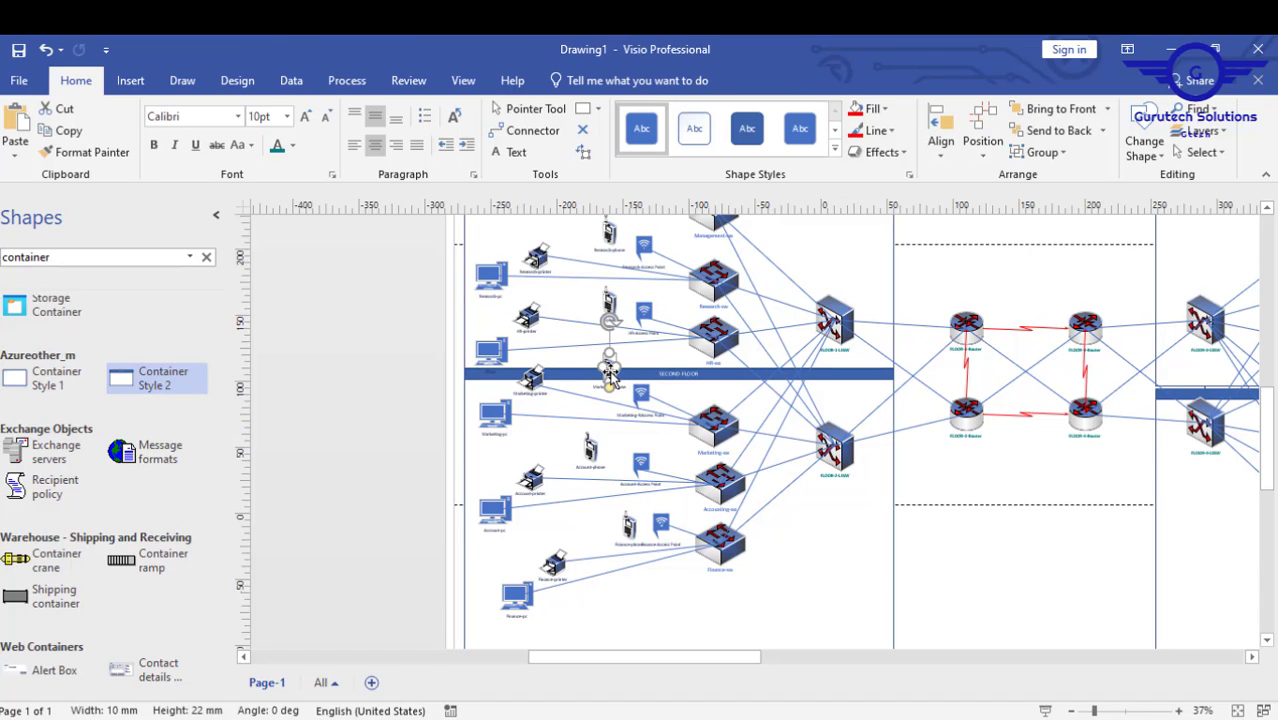
pyautogui.moveTo(609, 372); pyautogui.dragTo(609, 384)
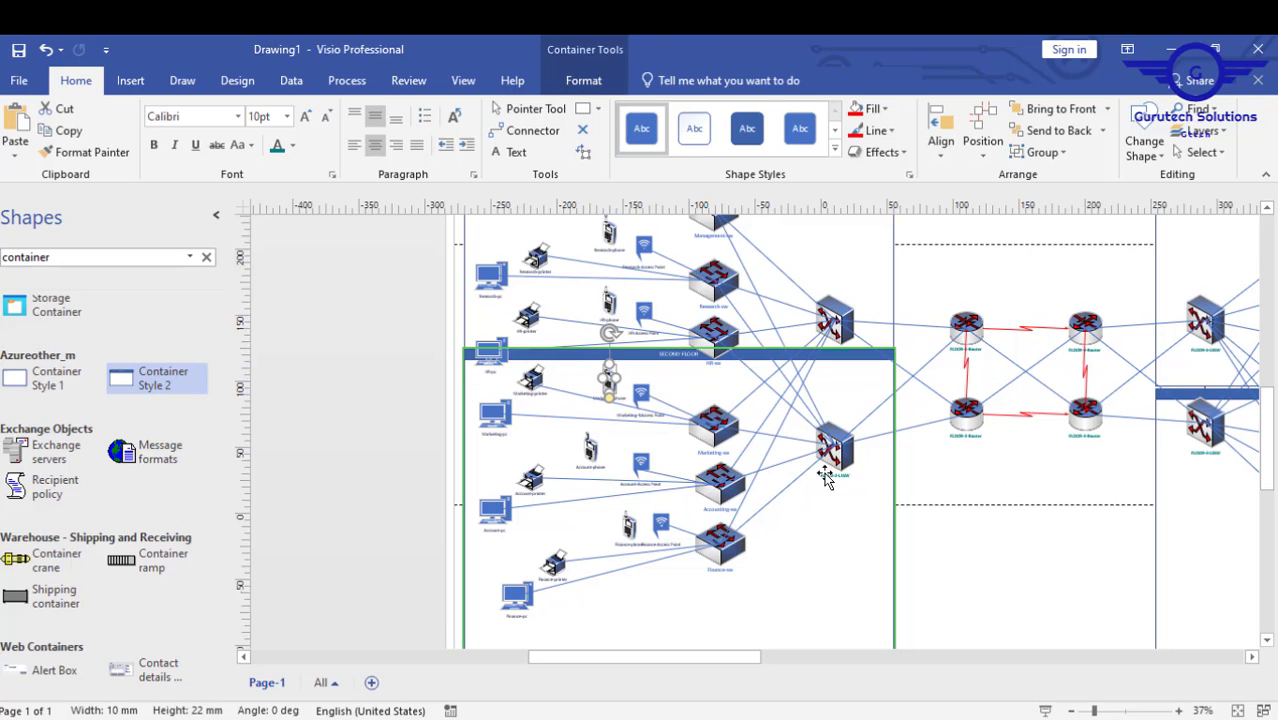
pyautogui.click(833, 540)
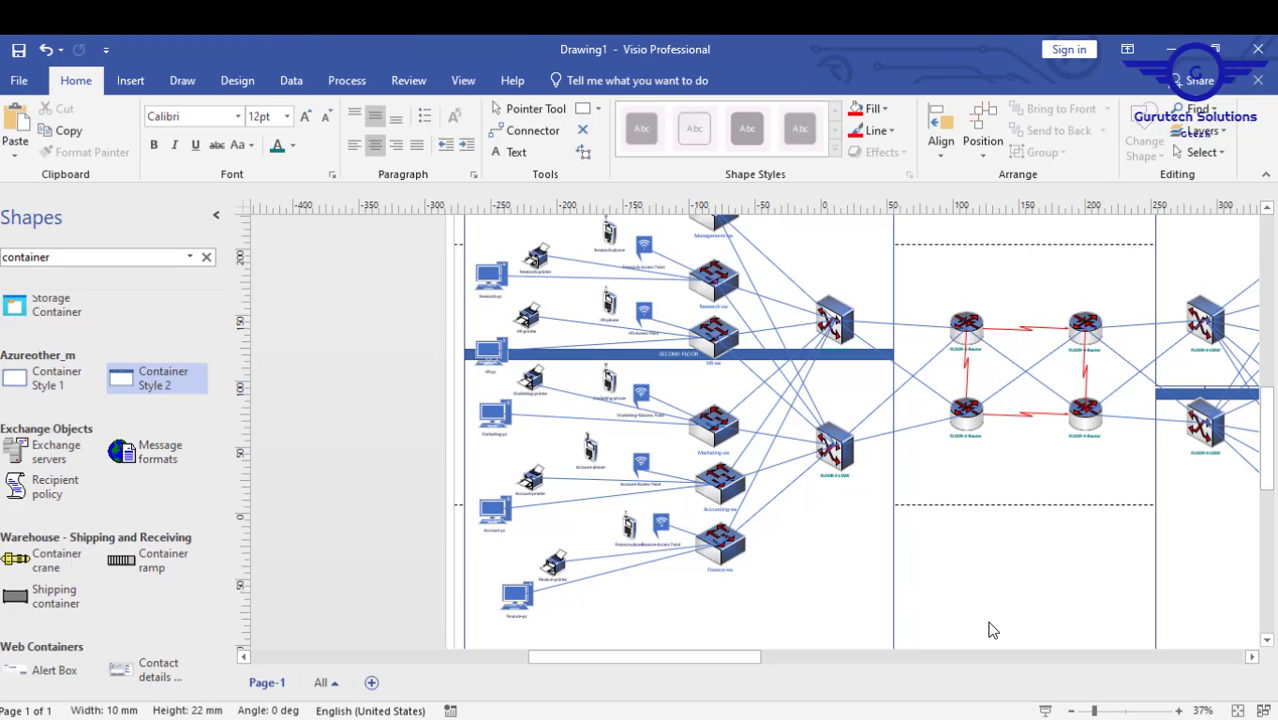
# - Move the SECOND FLOOR container down to the FIRST FLOOR container's lower edge and reattach the Marketing switch's loose connector to the Marketing printer
pyautogui.click(893, 390)
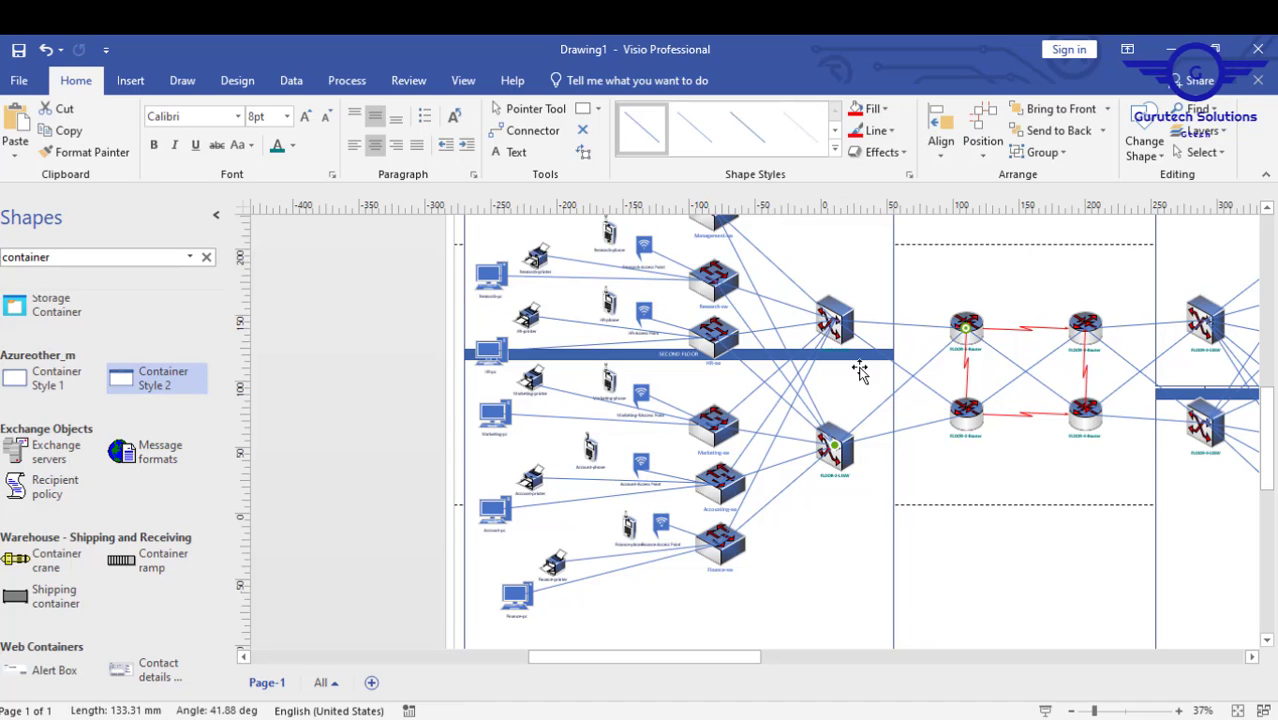
pyautogui.click(893, 588)
pyautogui.moveTo(885, 578); pyautogui.dragTo(881, 584)
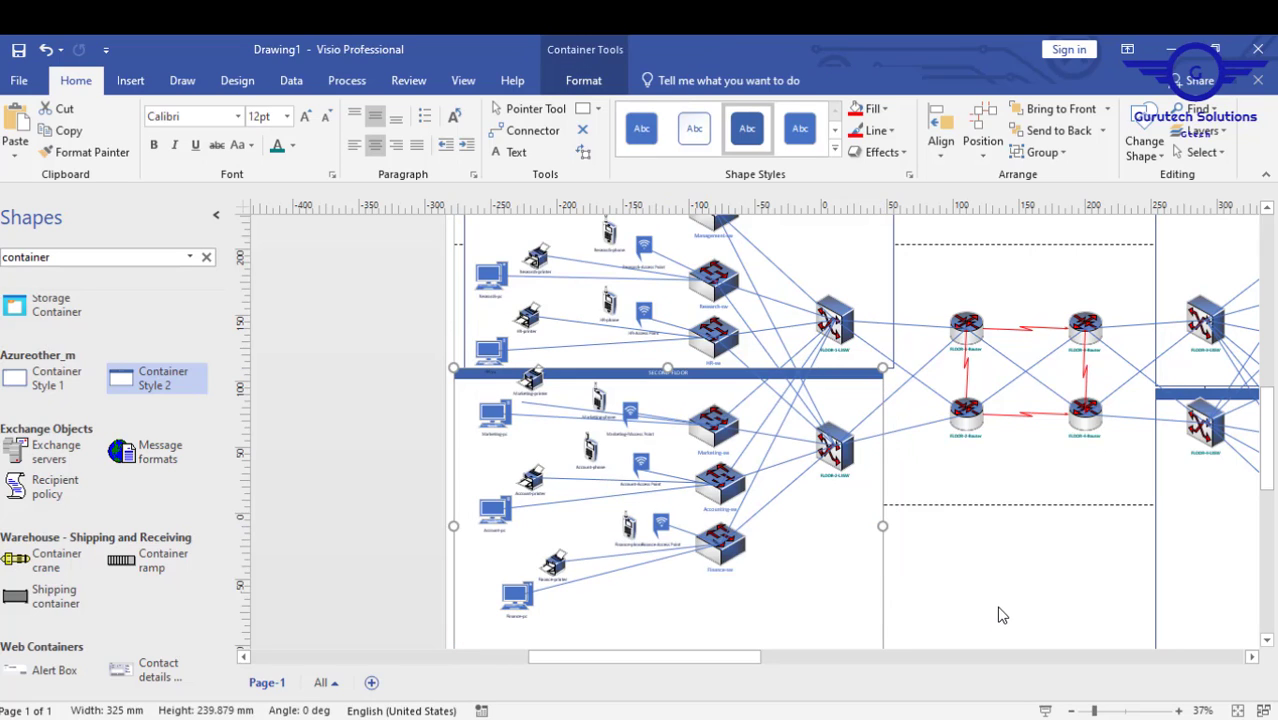
pyautogui.click(1013, 620)
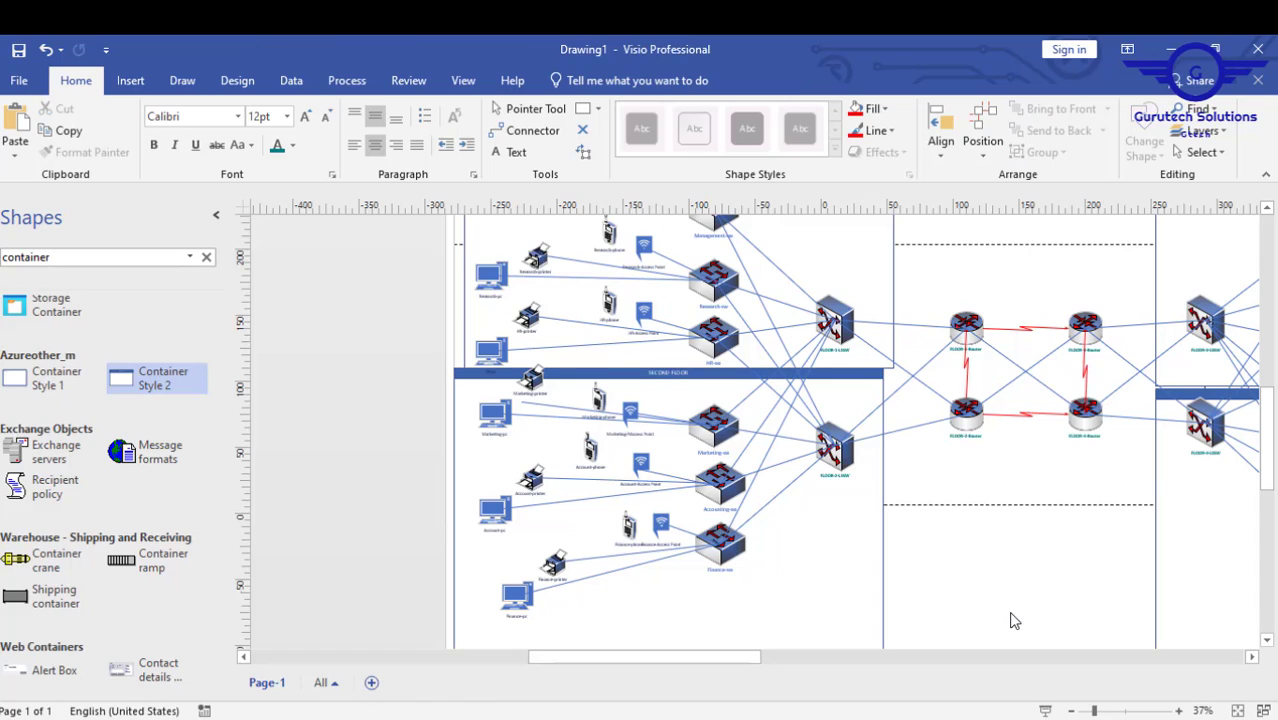
pyautogui.click(525, 410)
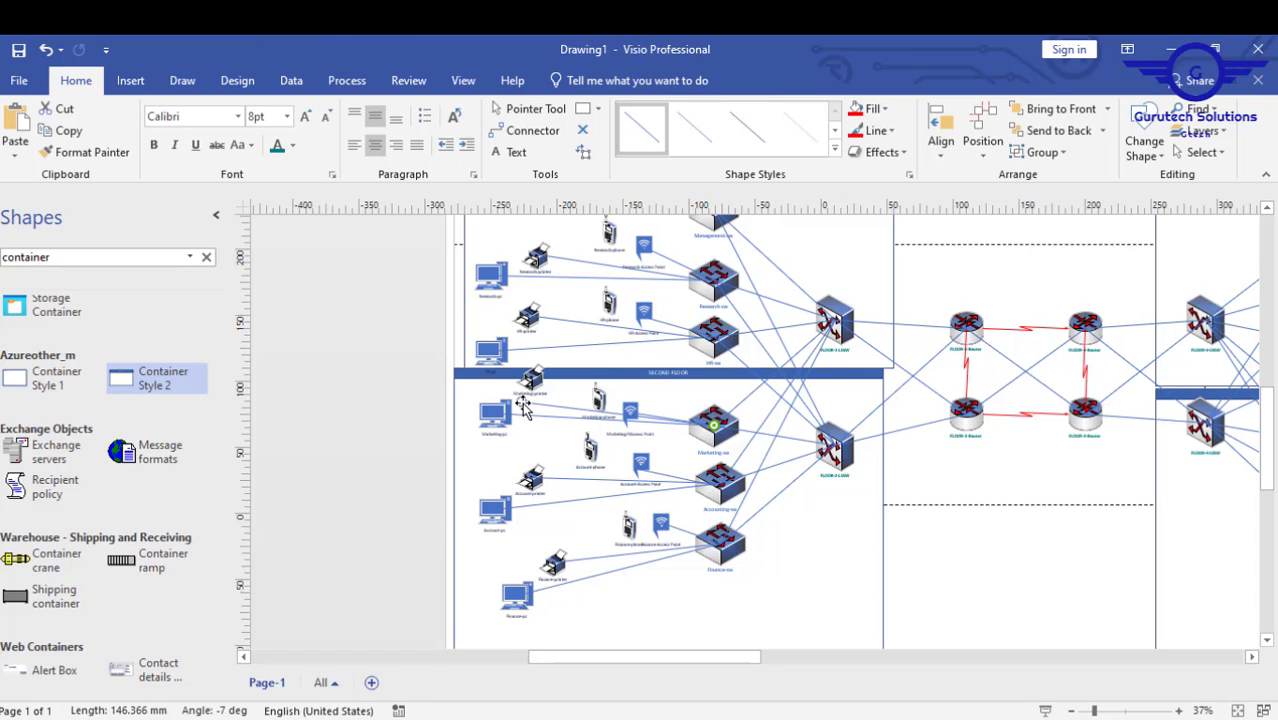
pyautogui.moveTo(521, 403); pyautogui.dragTo(530, 378)
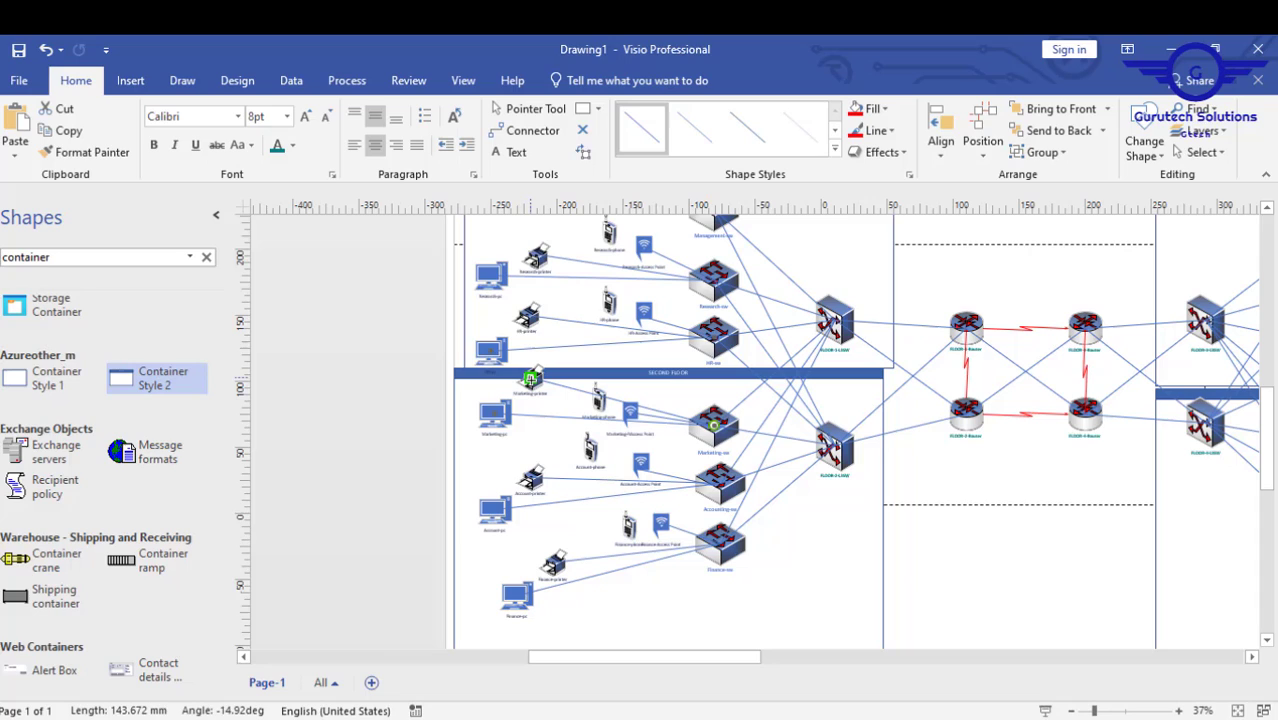
pyautogui.moveTo(600, 400); pyautogui.dragTo(633, 394)
pyautogui.click(599, 405)
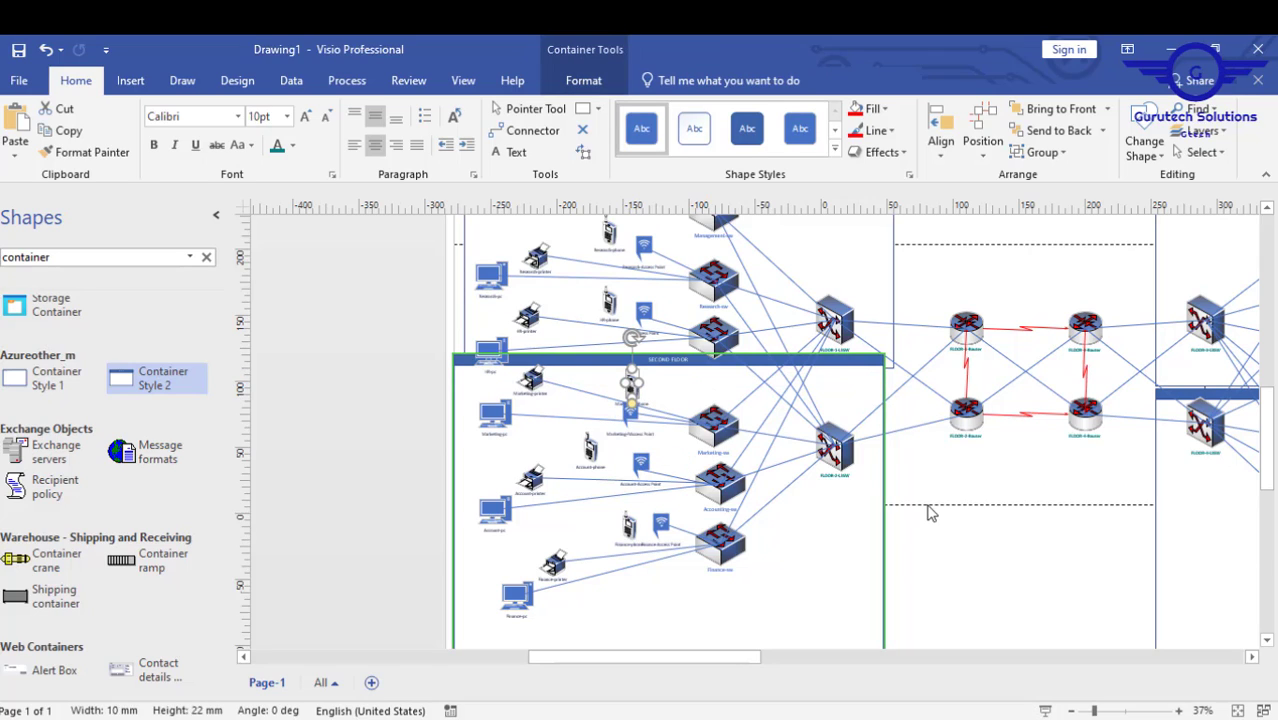
pyautogui.hotkey('ctrl', 'z')
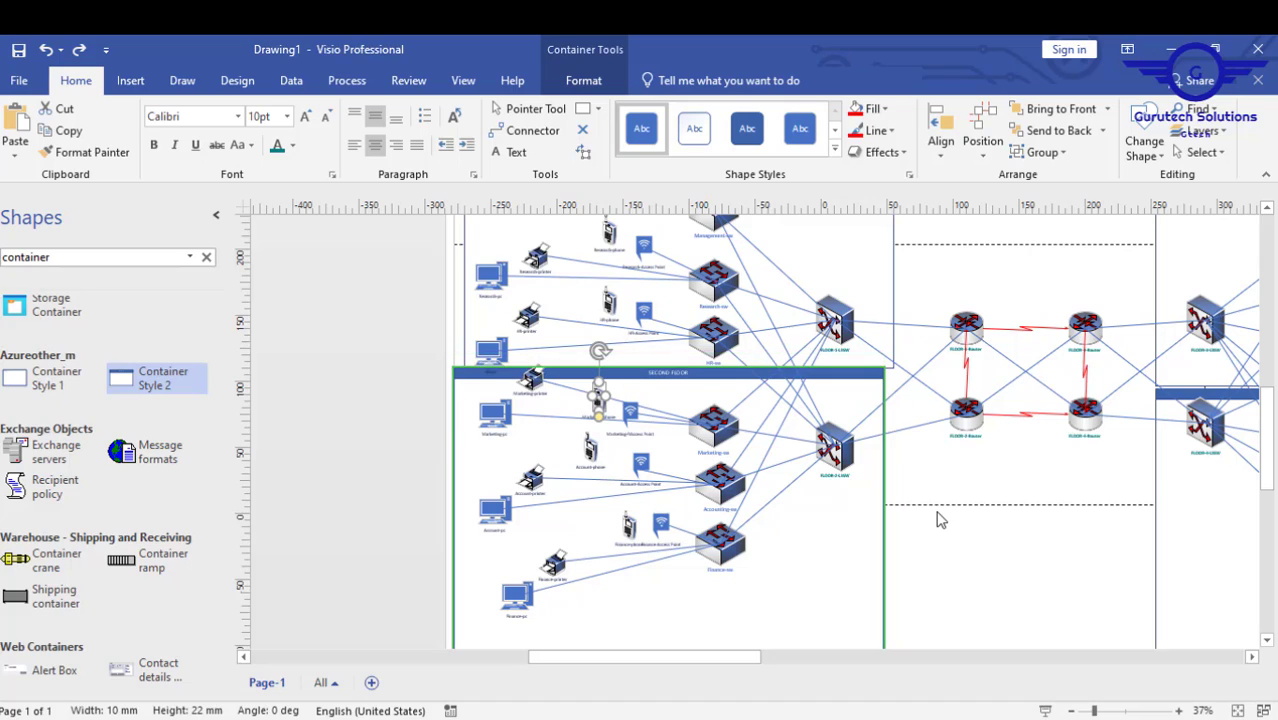
pyautogui.click(1040, 570)
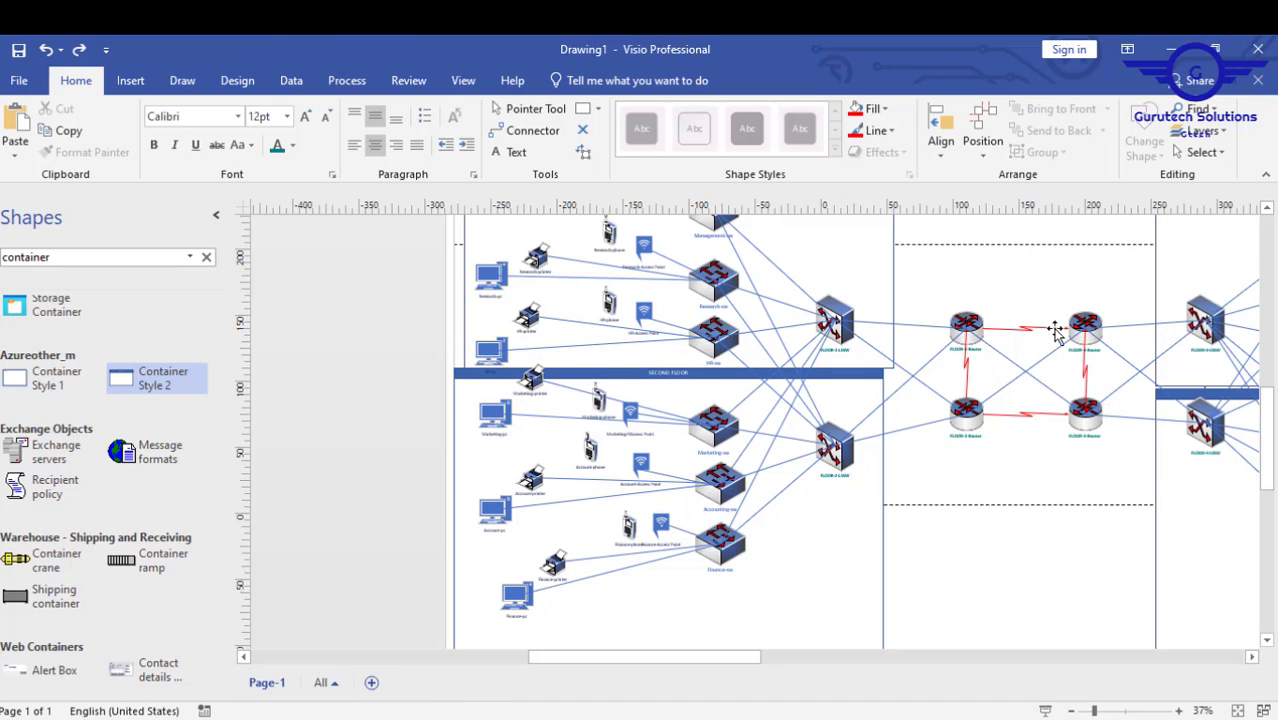
# - Resize the SECOND FLOOR container to about 325 by 210 mm, aligning its sides with the FIRST FLOOR container
pyautogui.click(457, 463)
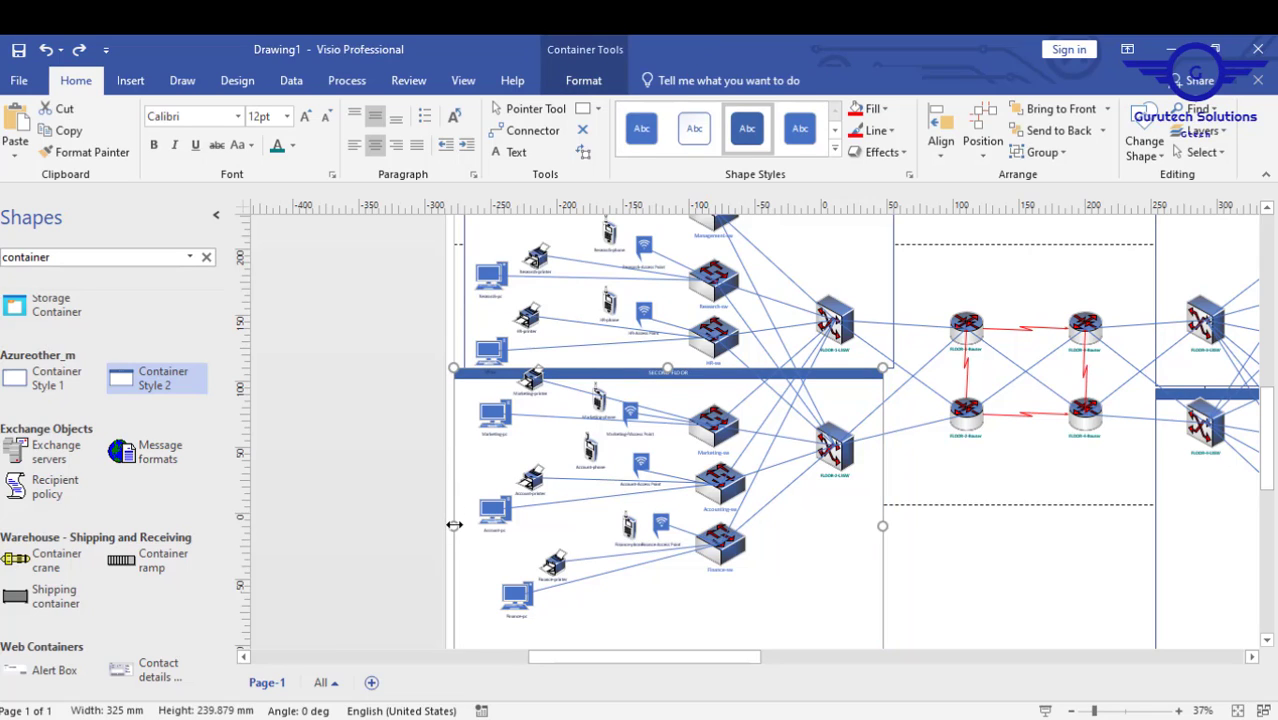
pyautogui.moveTo(454, 524); pyautogui.dragTo(464, 524)
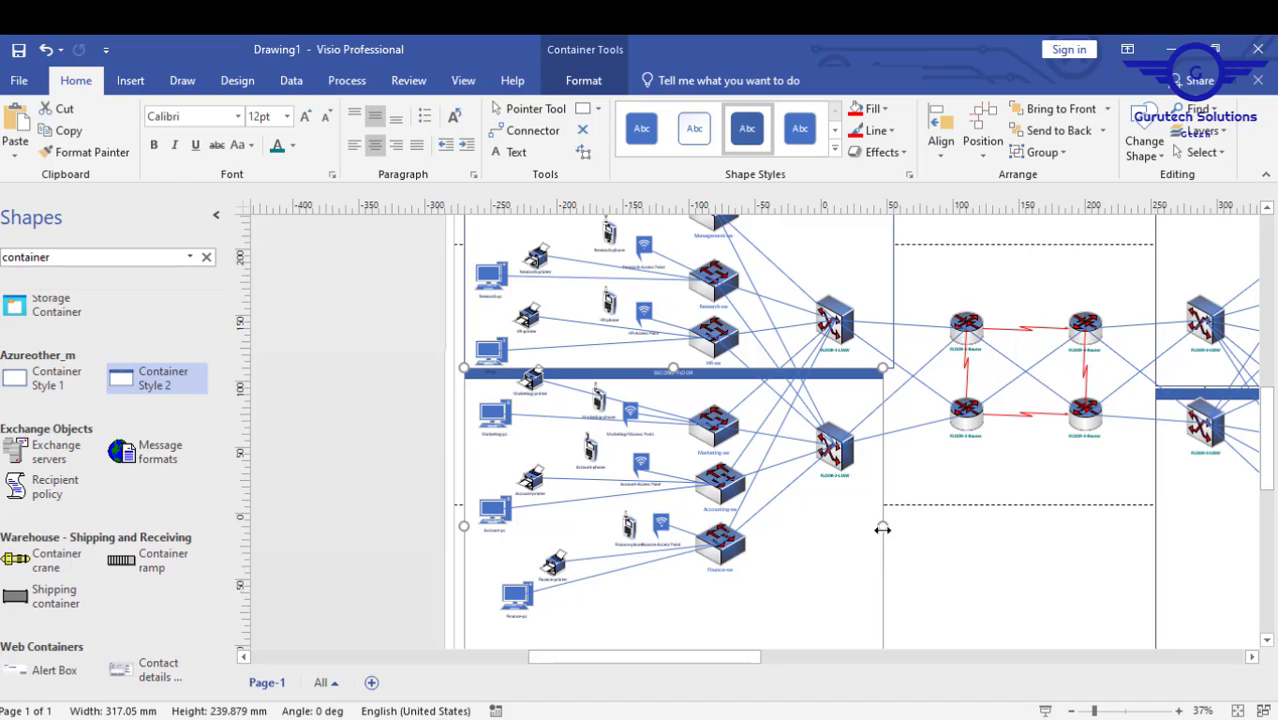
pyautogui.moveTo(889, 526); pyautogui.dragTo(895, 525)
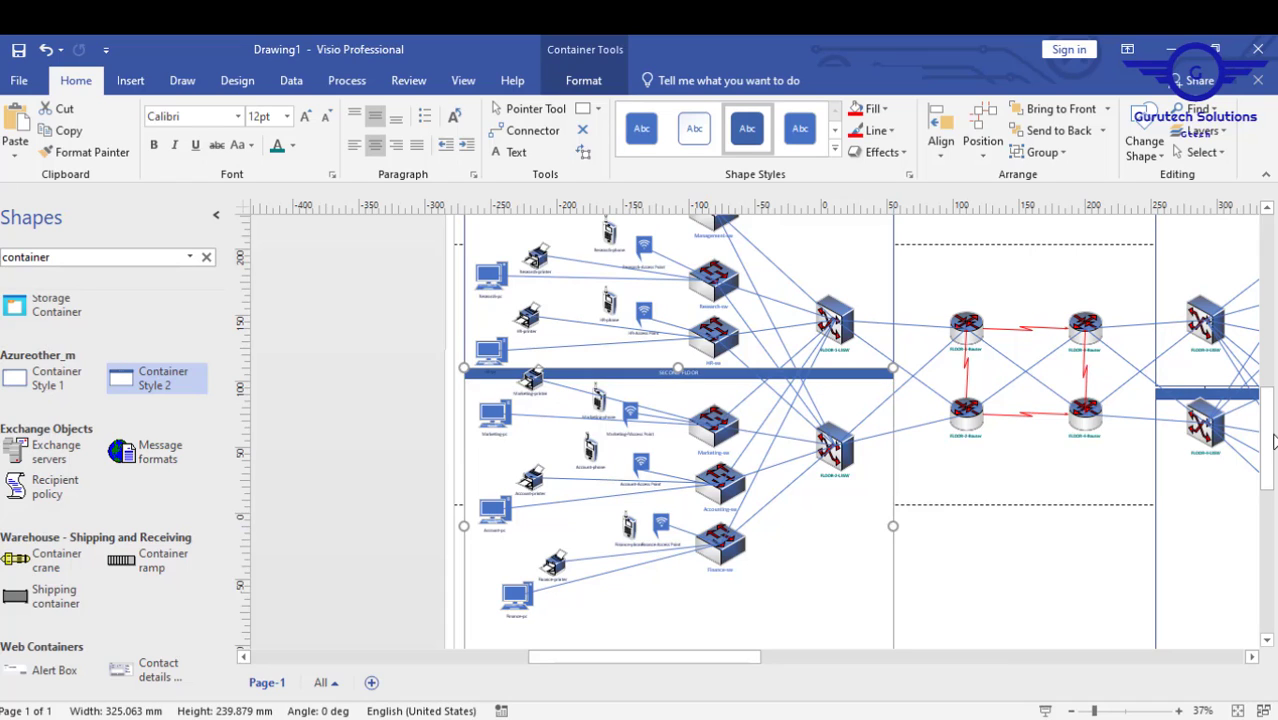
pyautogui.moveTo(1273, 441); pyautogui.dragTo(1270, 476)
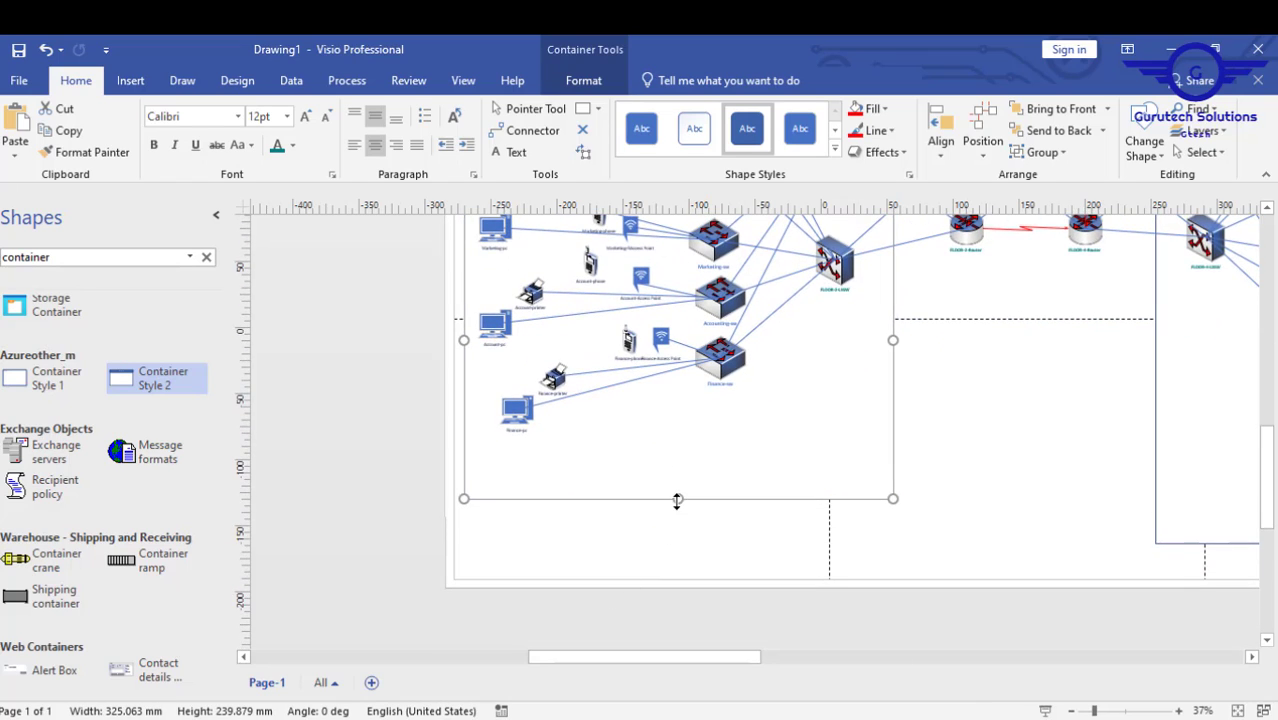
pyautogui.moveTo(677, 494); pyautogui.dragTo(676, 459)
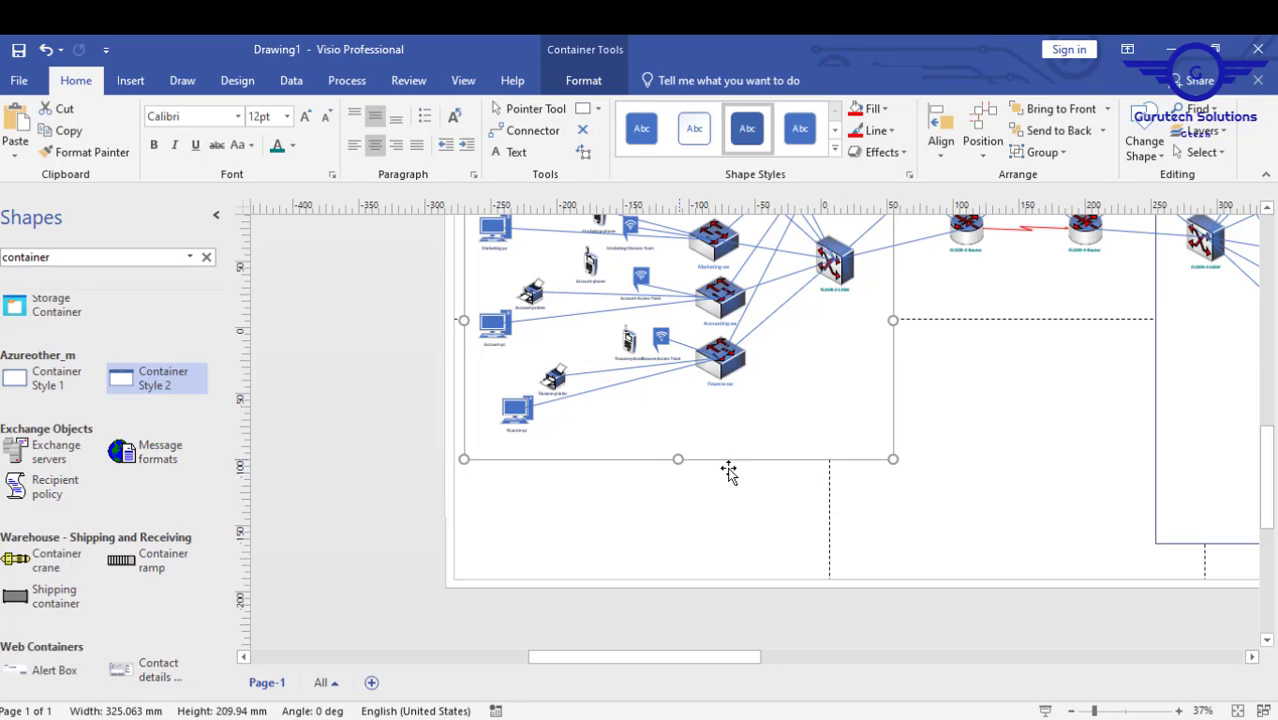
# - Reduce the FOURTH FLOOR container's height to about 189 mm by raising its lower edge
pyautogui.moveTo(728, 657); pyautogui.dragTo(814, 655)
pyautogui.click(879, 523)
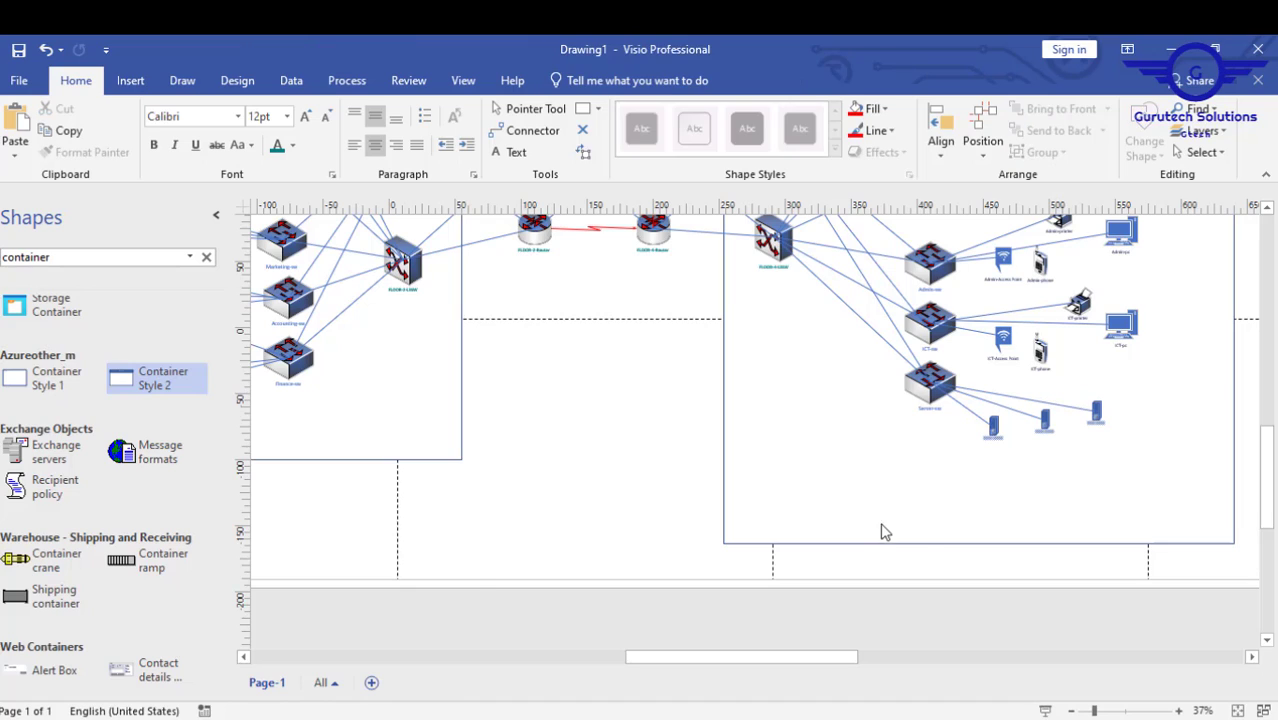
pyautogui.click(913, 545)
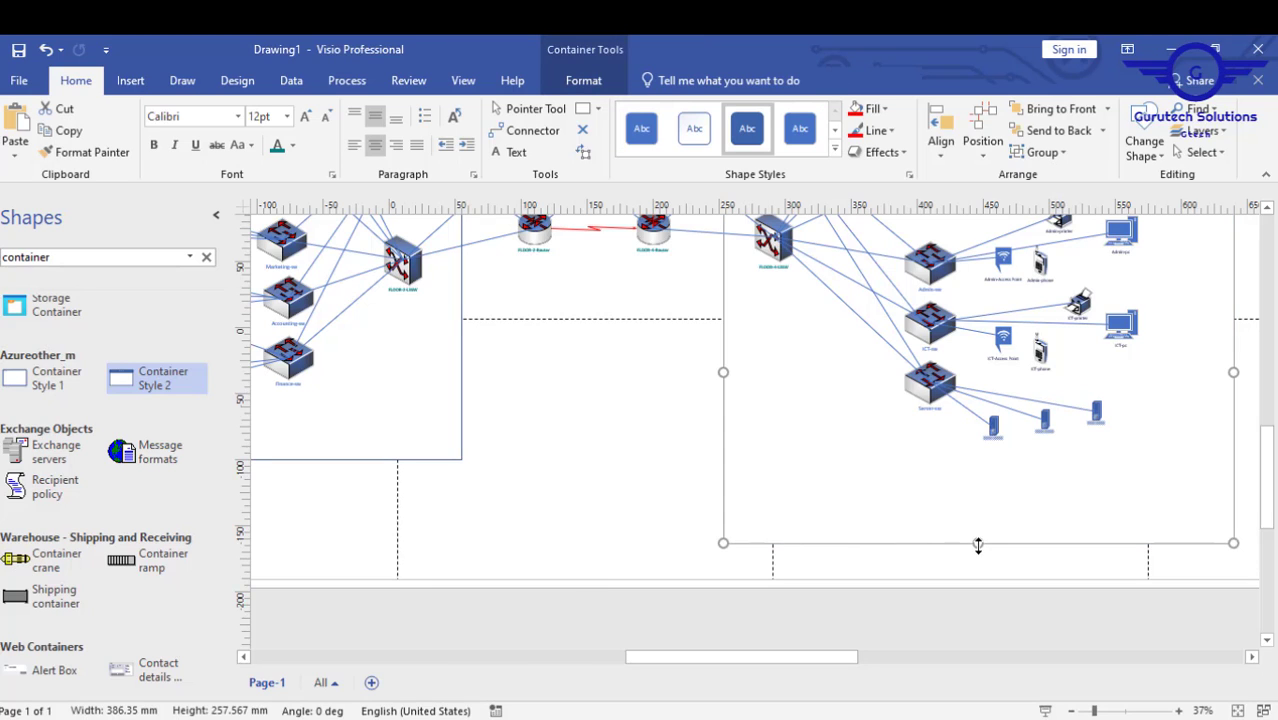
pyautogui.moveTo(978, 545); pyautogui.dragTo(976, 452)
# - Narrow the THIRD FLOOR container to about 331 mm by moving its outer edge toward the PCs
pyautogui.moveTo(756, 658); pyautogui.dragTo(864, 660)
pyautogui.moveTo(1262, 507); pyautogui.dragTo(1244, 419)
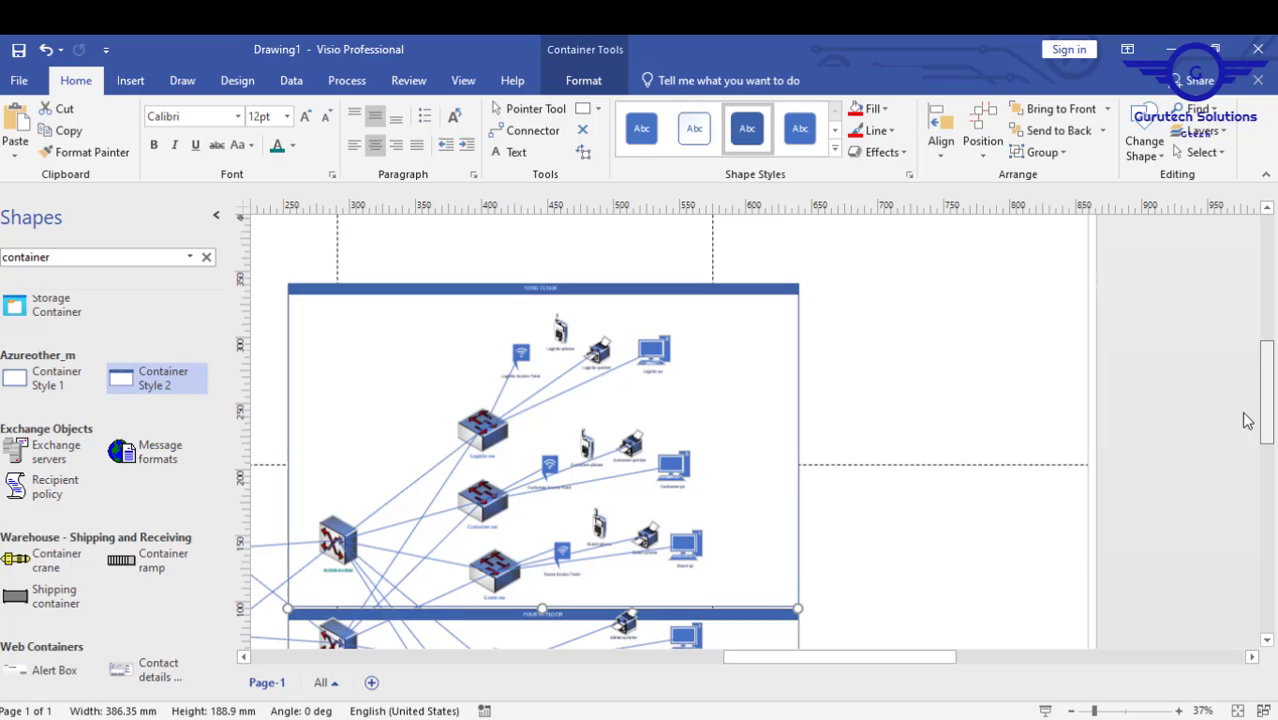
pyautogui.click(799, 400)
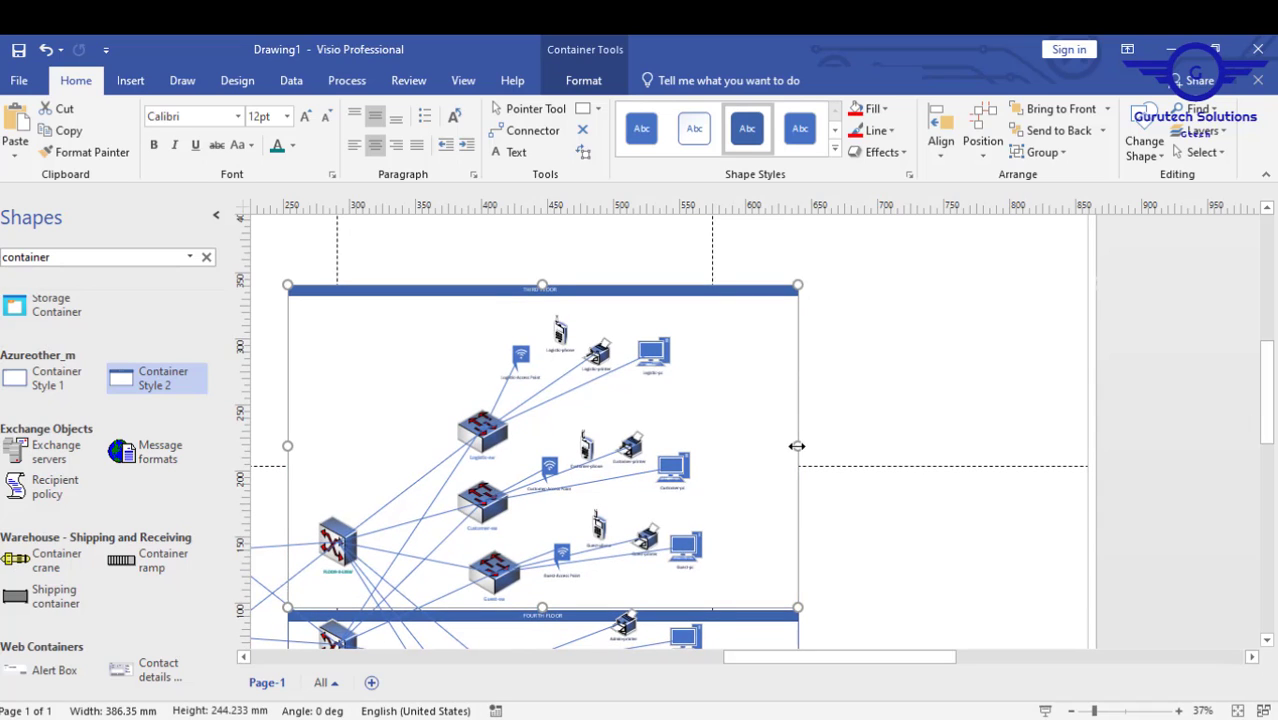
pyautogui.moveTo(797, 446); pyautogui.dragTo(725, 446)
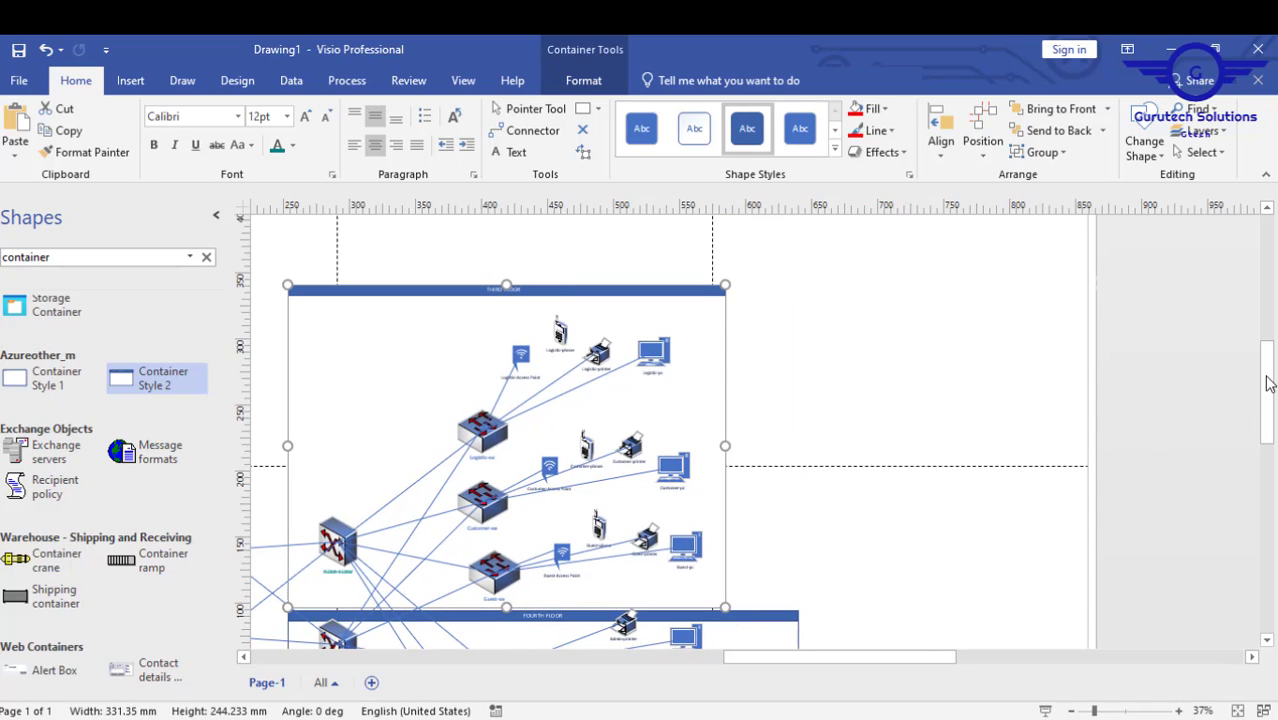
# - Narrow the FOURTH FLOOR container to about 331 mm to match the THIRD FLOOR container's width
pyautogui.moveTo(1268, 383); pyautogui.dragTo(1268, 439)
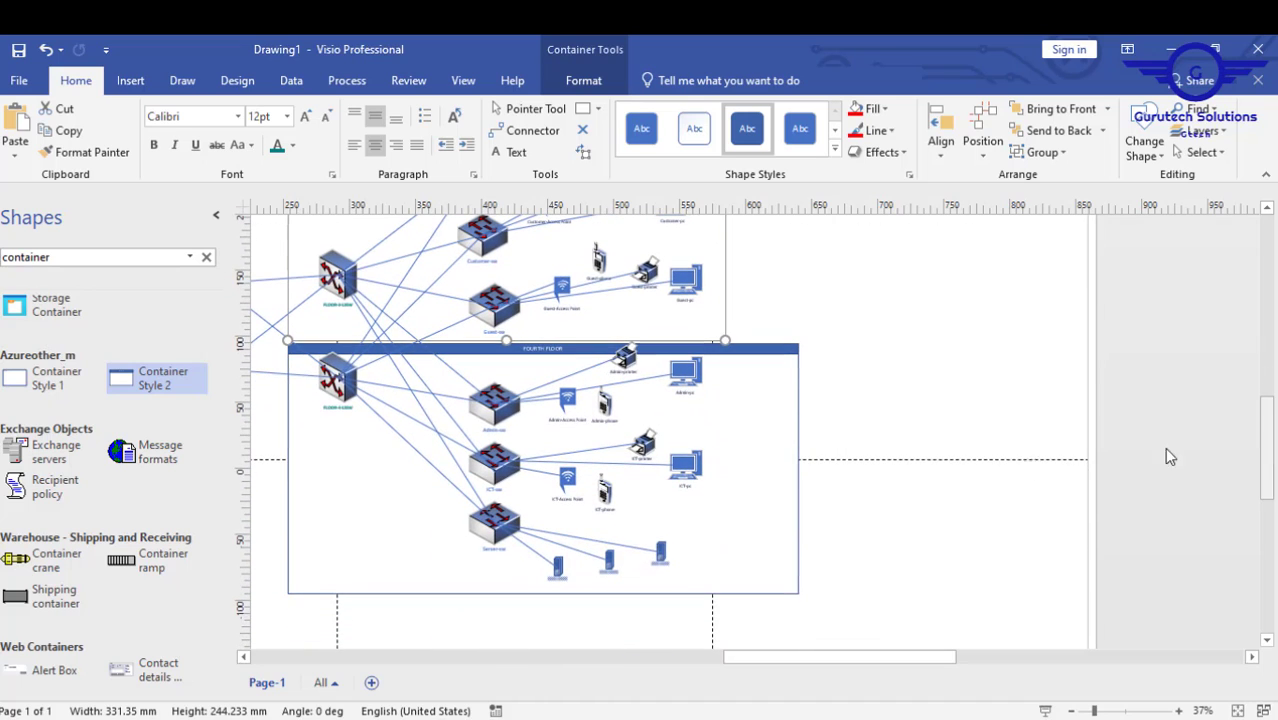
pyautogui.click(797, 446)
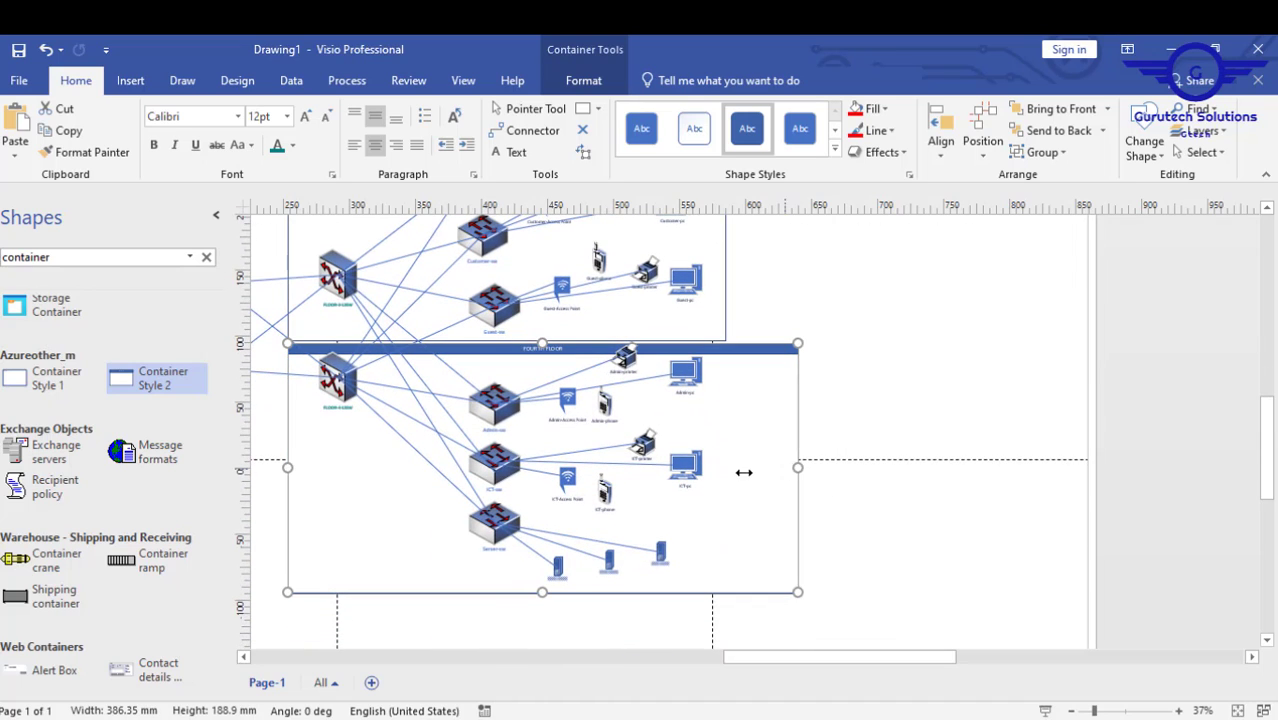
pyautogui.moveTo(743, 472); pyautogui.dragTo(725, 478)
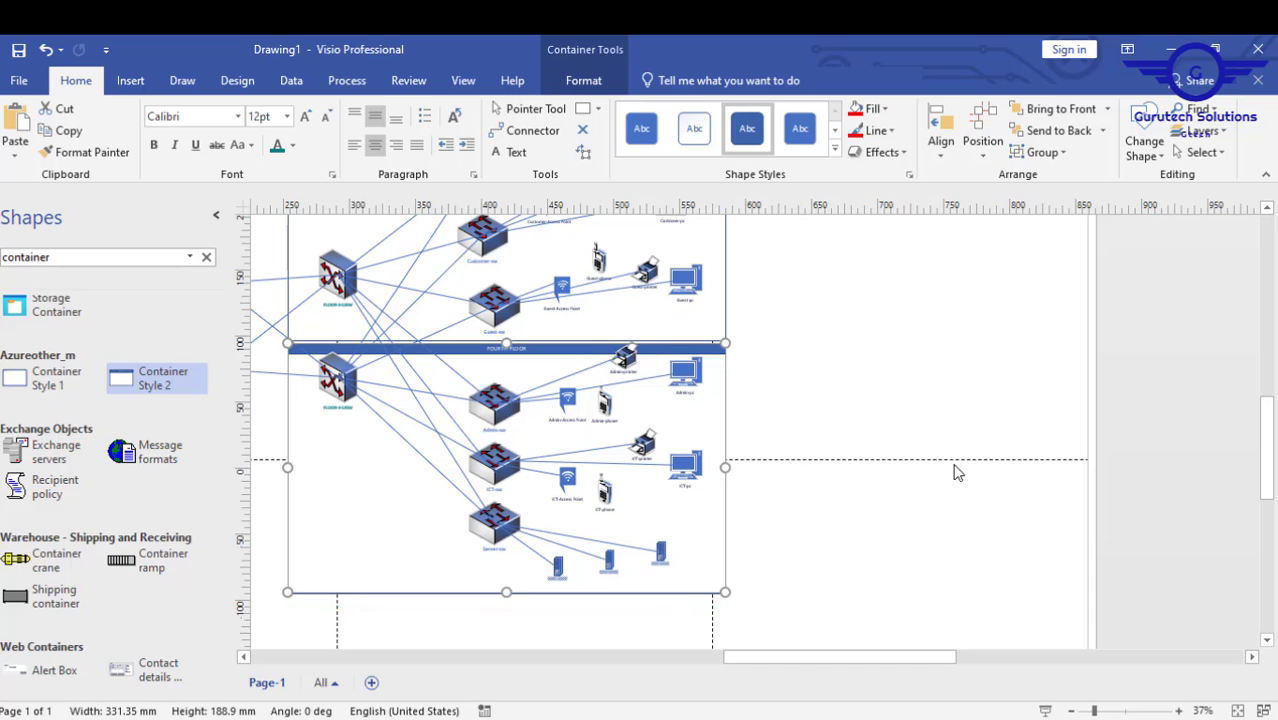
# - Examine the layout and alignment of the four floor containers and the router links between them
pyautogui.moveTo(788, 658)
pyautogui.mouseDown()
pyautogui.moveTo(593, 650)
pyautogui.moveTo(628, 649)
pyautogui.mouseUp()
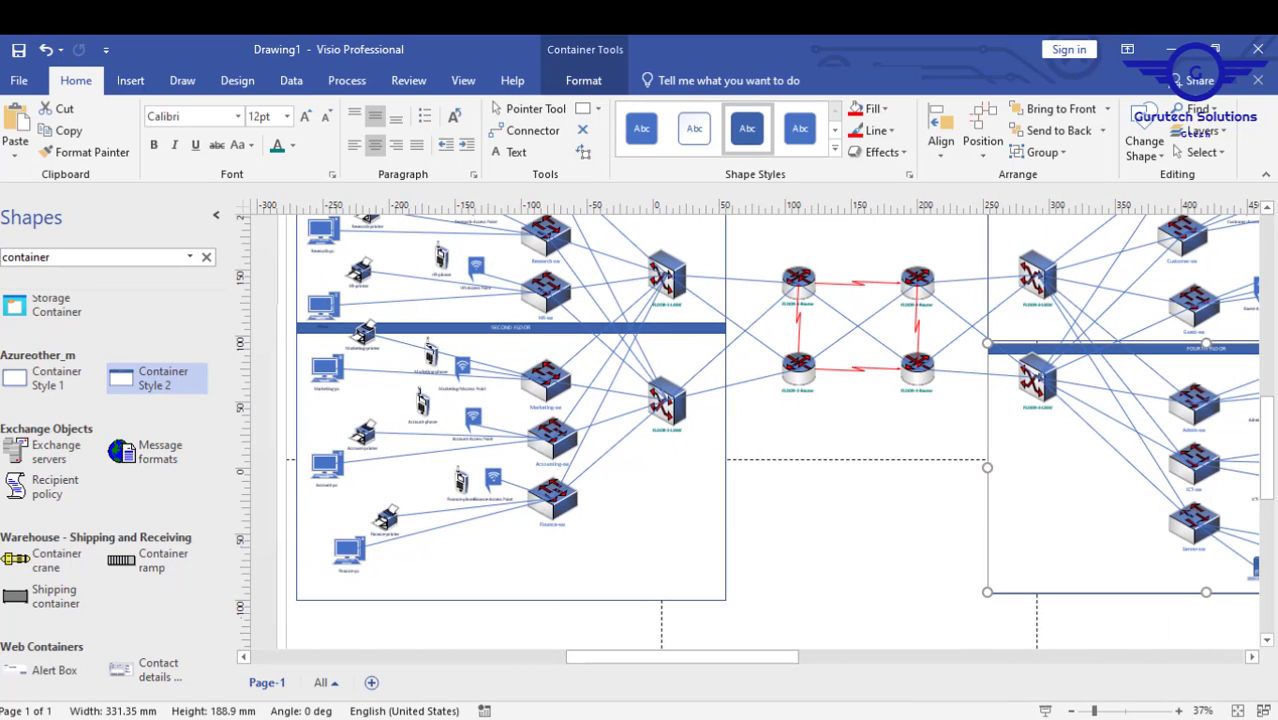
pyautogui.moveTo(1271, 457); pyautogui.dragTo(1272, 418)
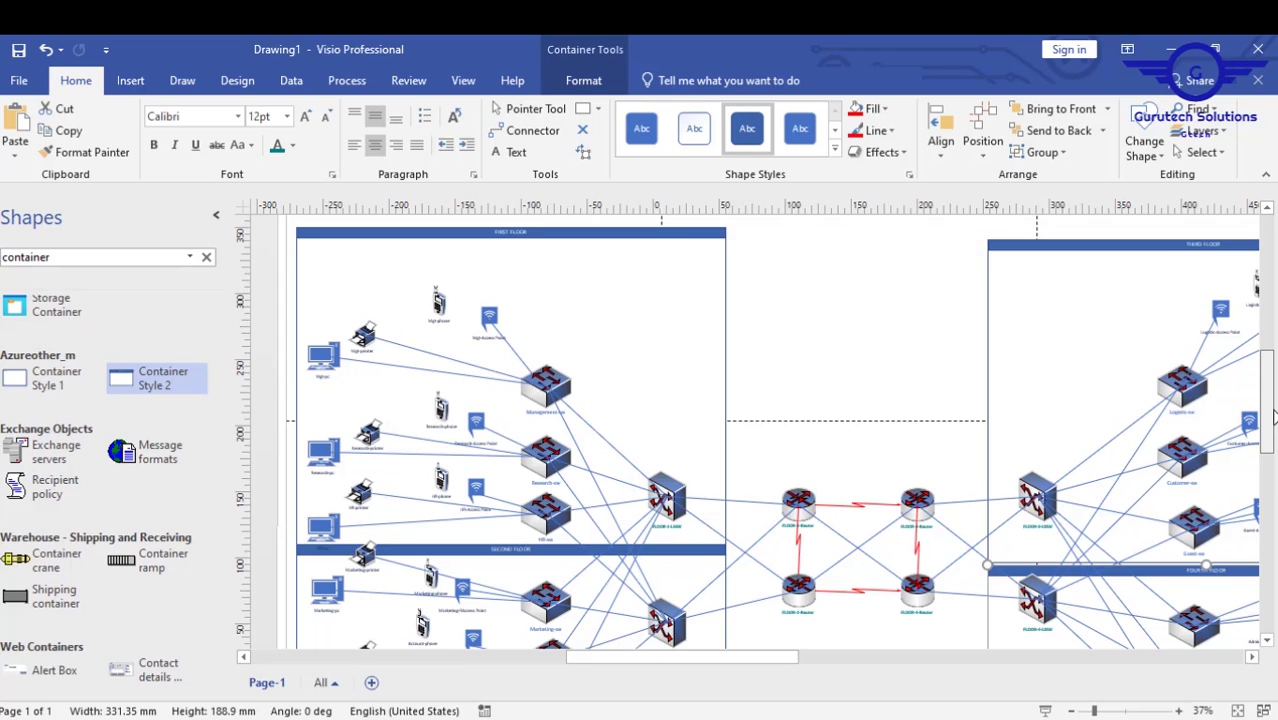
pyautogui.moveTo(1272, 418)
pyautogui.mouseDown()
pyautogui.moveTo(1272, 455)
pyautogui.moveTo(1270, 413)
pyautogui.mouseUp()
pyautogui.scroll(-3, 828, 433)
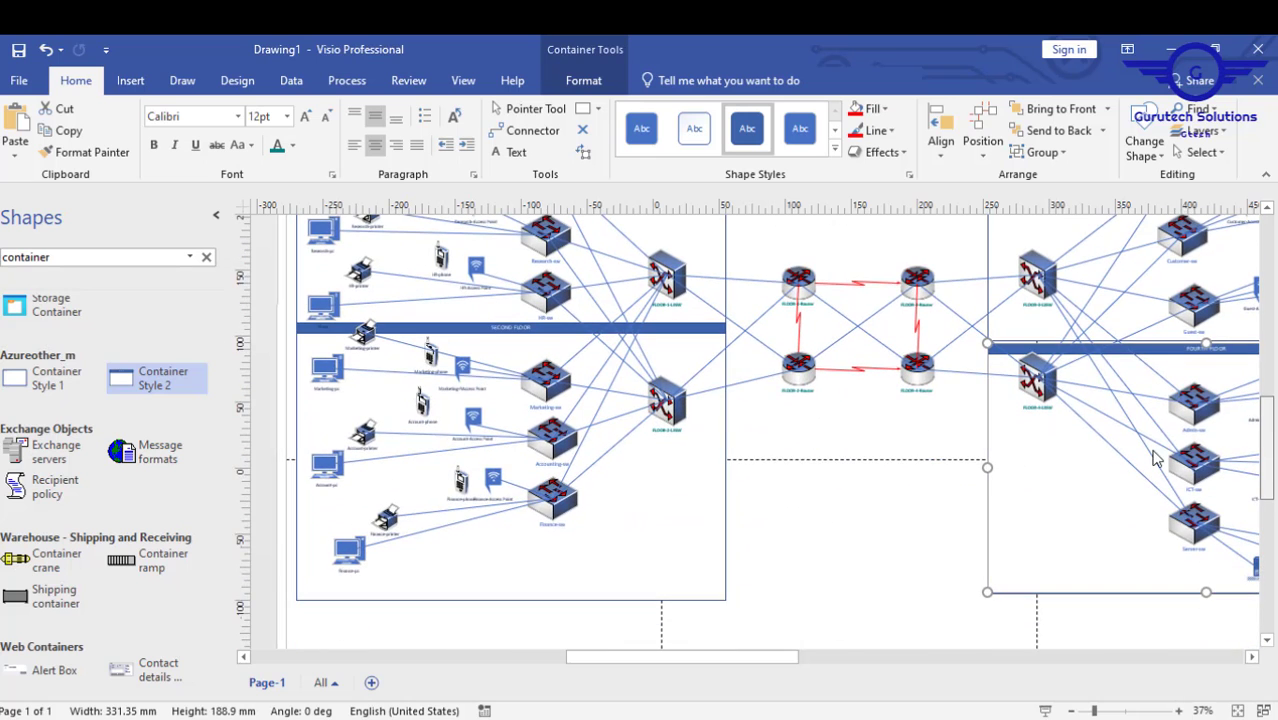
pyautogui.moveTo(1270, 461); pyautogui.dragTo(1271, 432)
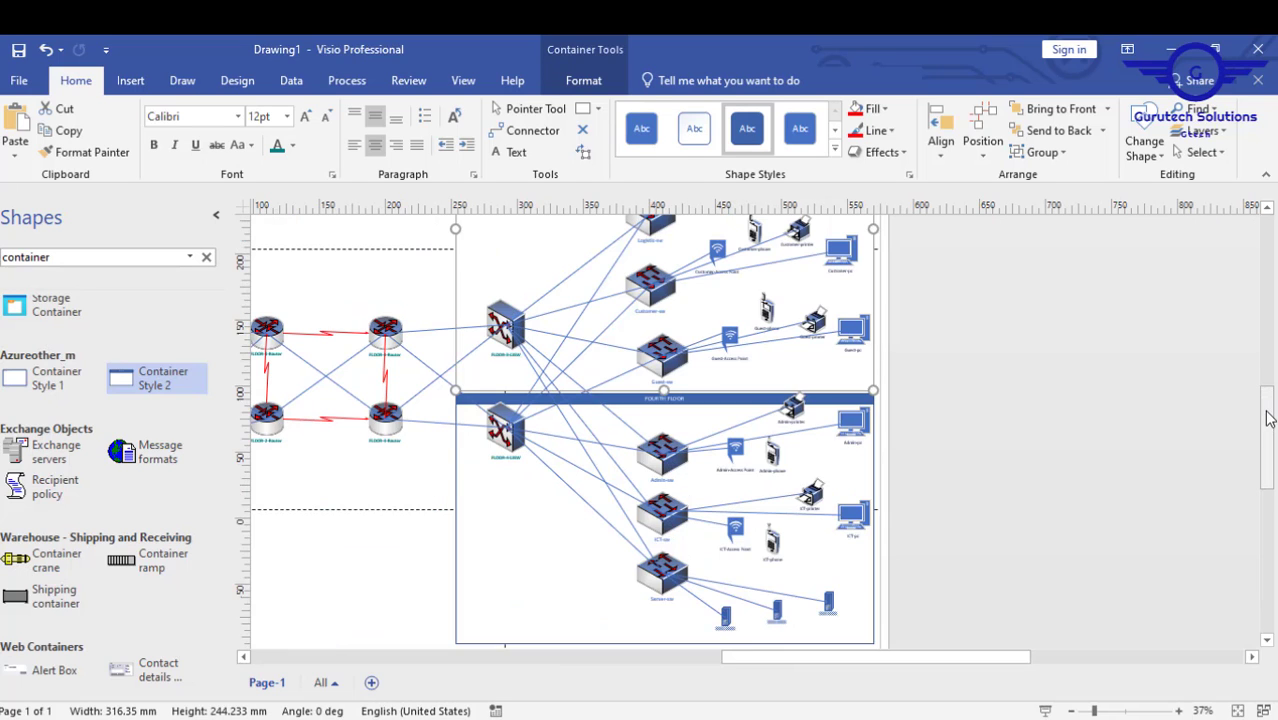
pyautogui.moveTo(1267, 411); pyautogui.dragTo(1267, 395)
pyautogui.click(513, 613)
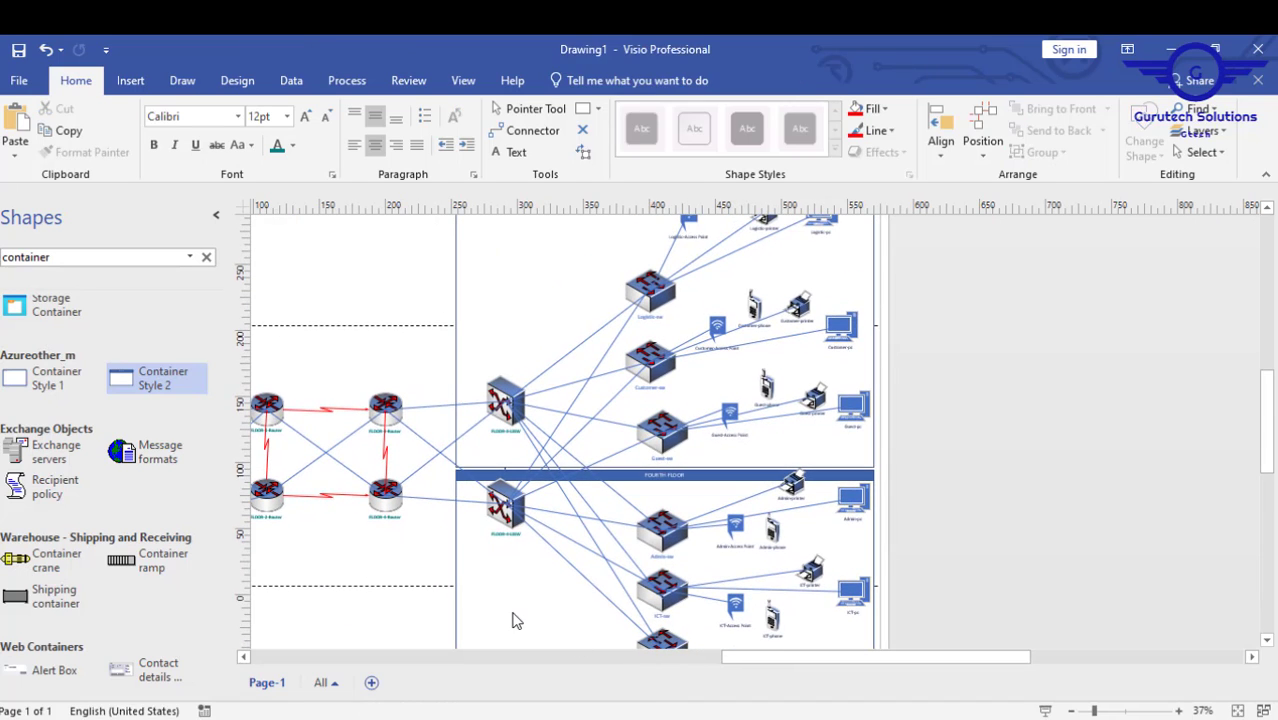
pyautogui.moveTo(746, 657)
pyautogui.mouseDown()
pyautogui.moveTo(586, 656)
pyautogui.moveTo(601, 656)
pyautogui.mouseUp()
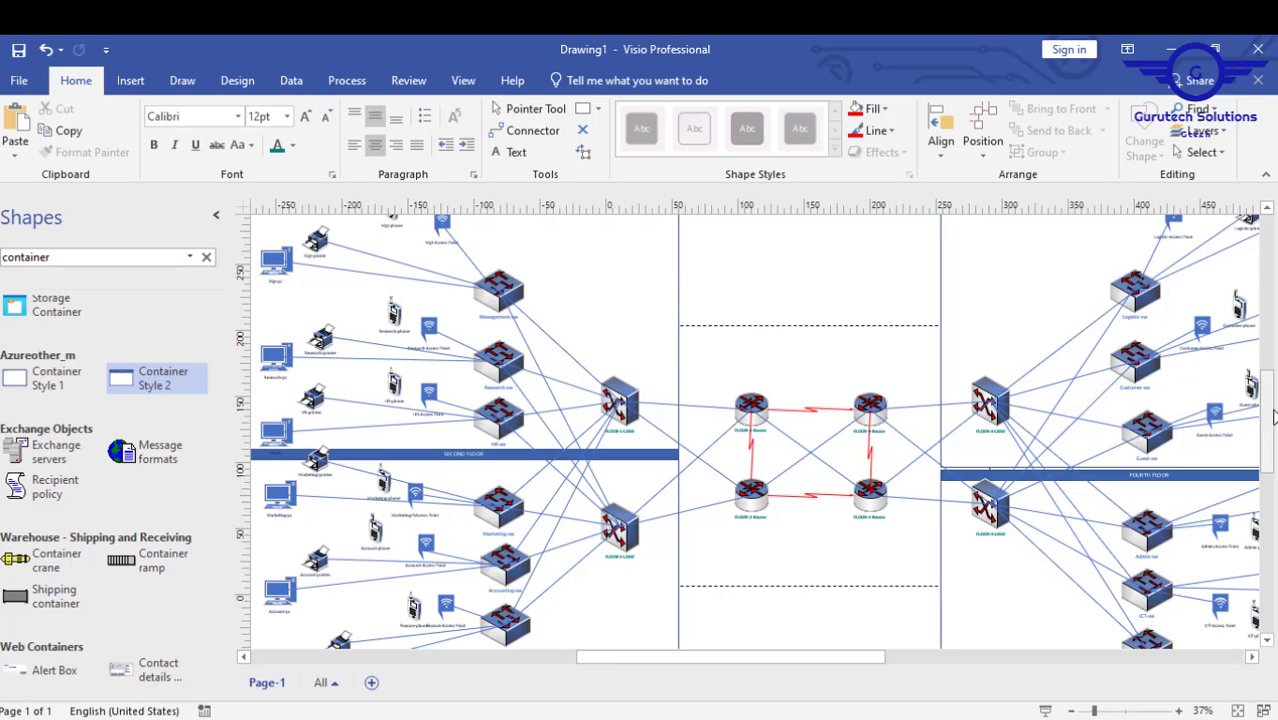
pyautogui.moveTo(1273, 417); pyautogui.dragTo(1247, 451)
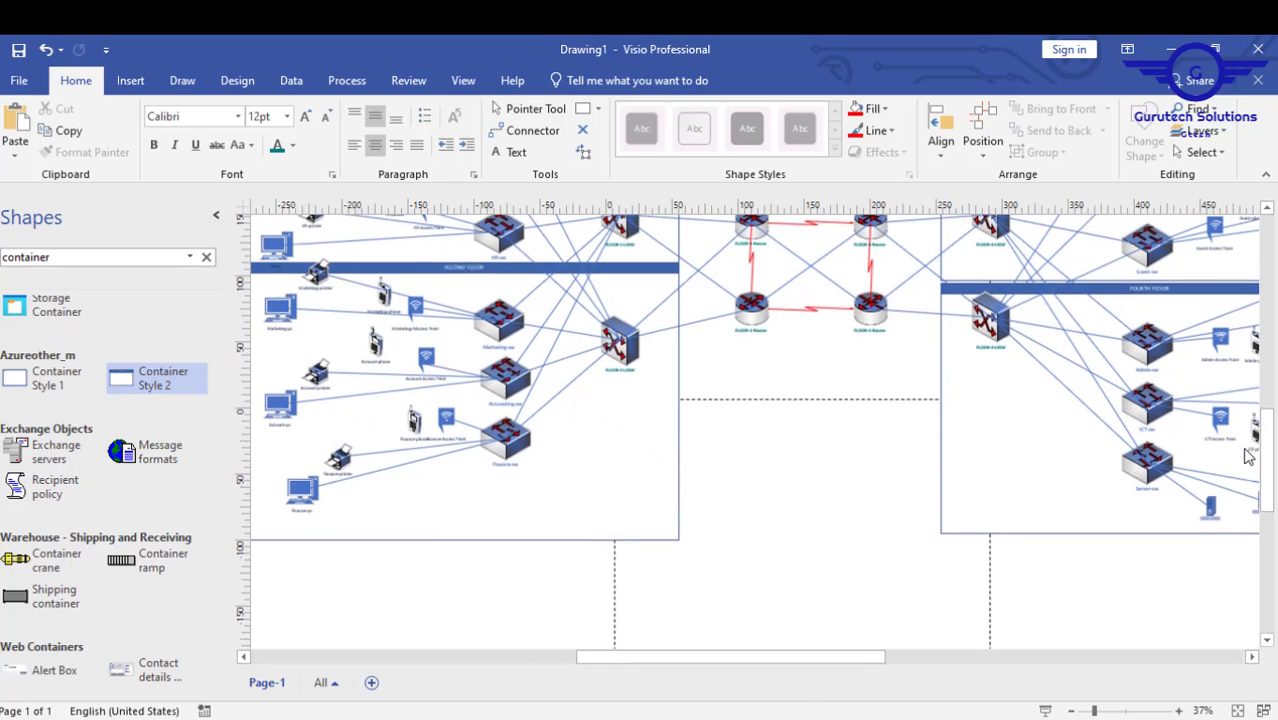
# - Start exporting the drawing as a PNG Portable Network Graphics image
pyautogui.click(17, 84)
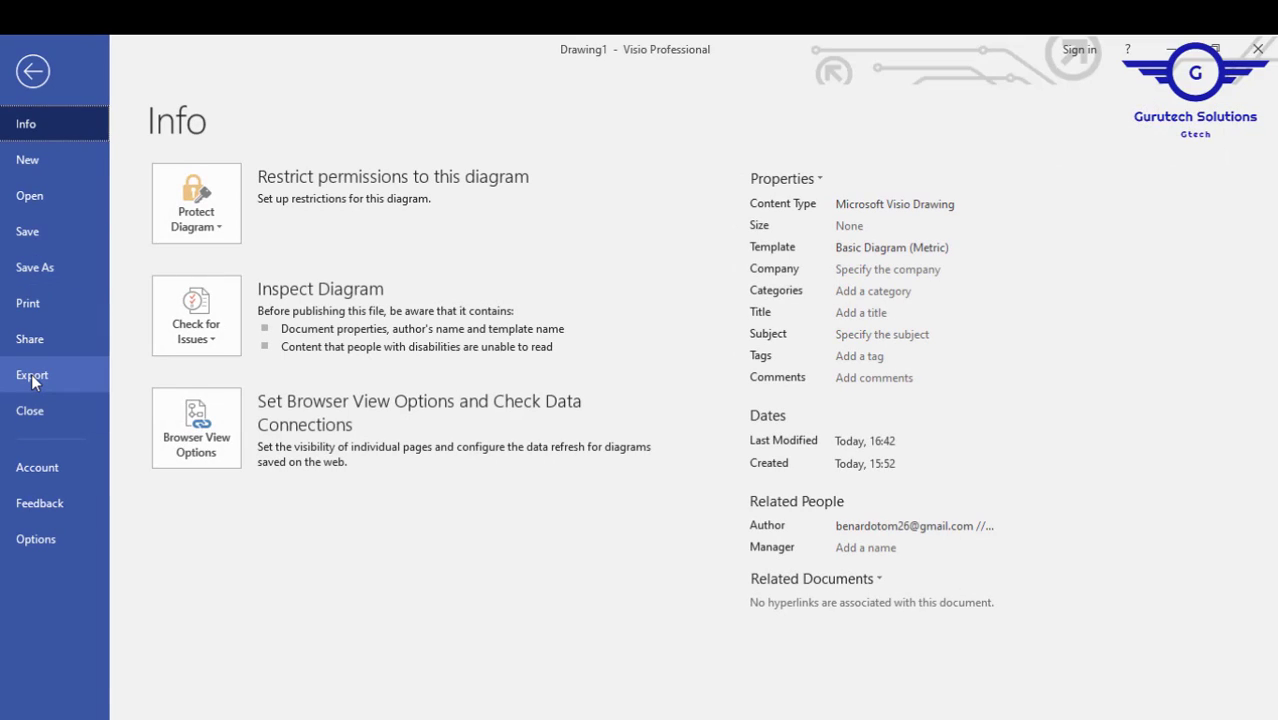
pyautogui.click(31, 376)
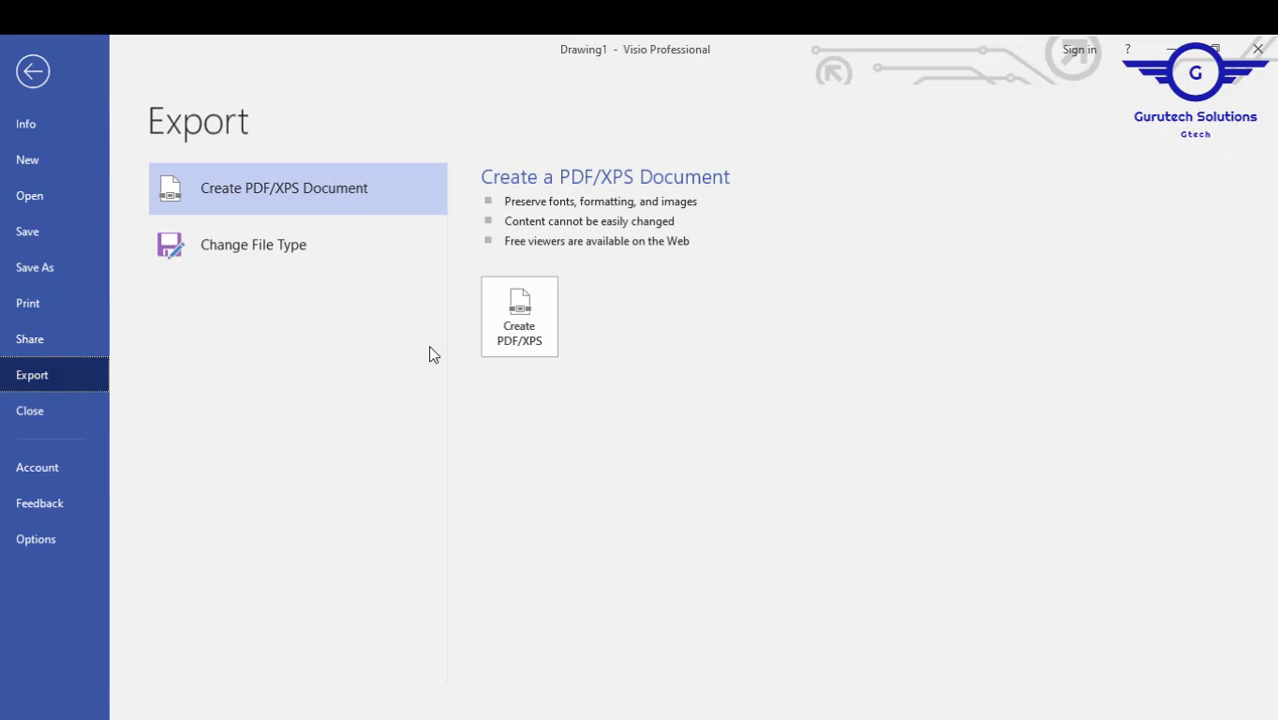
pyautogui.click(248, 255)
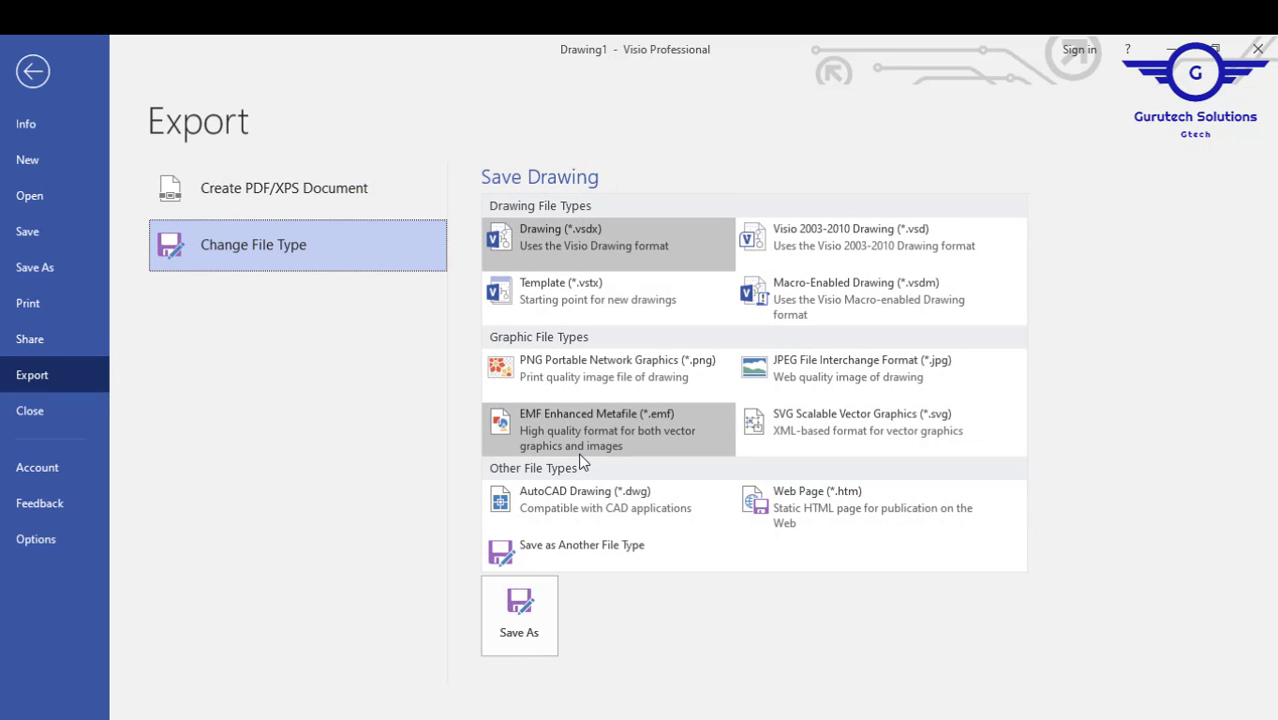
pyautogui.click(583, 371)
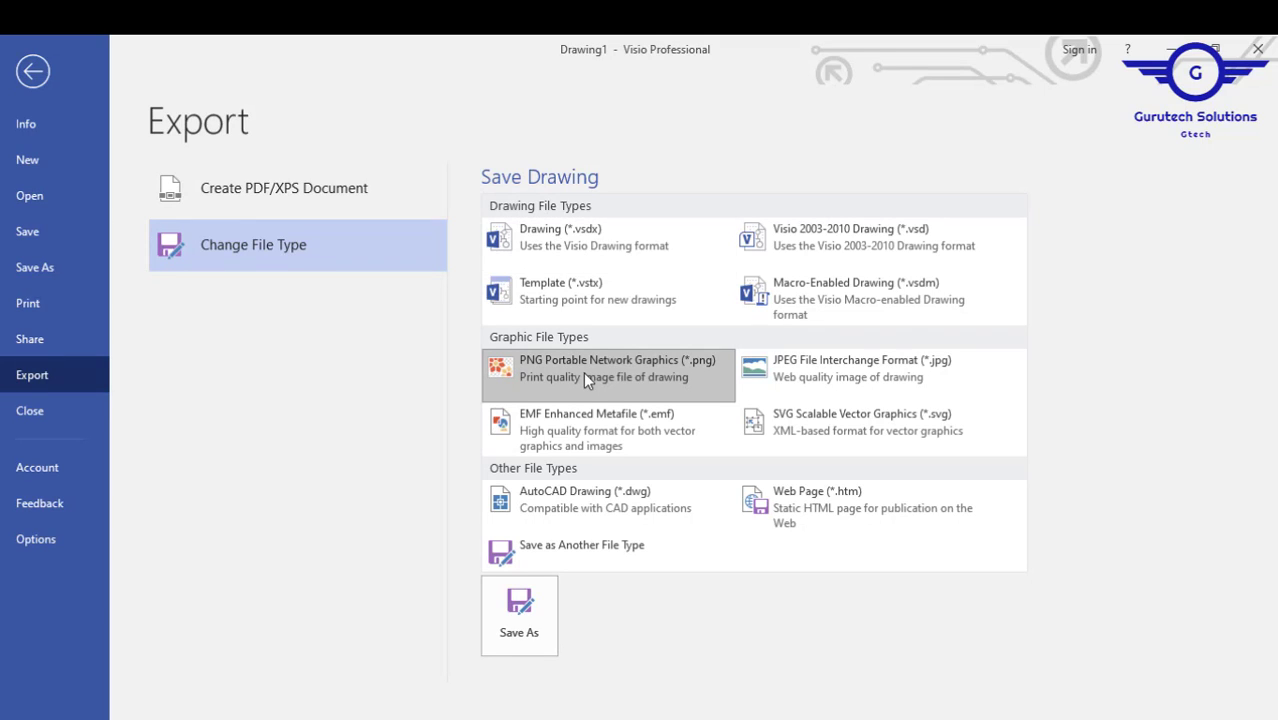
pyautogui.doubleClick(583, 371)
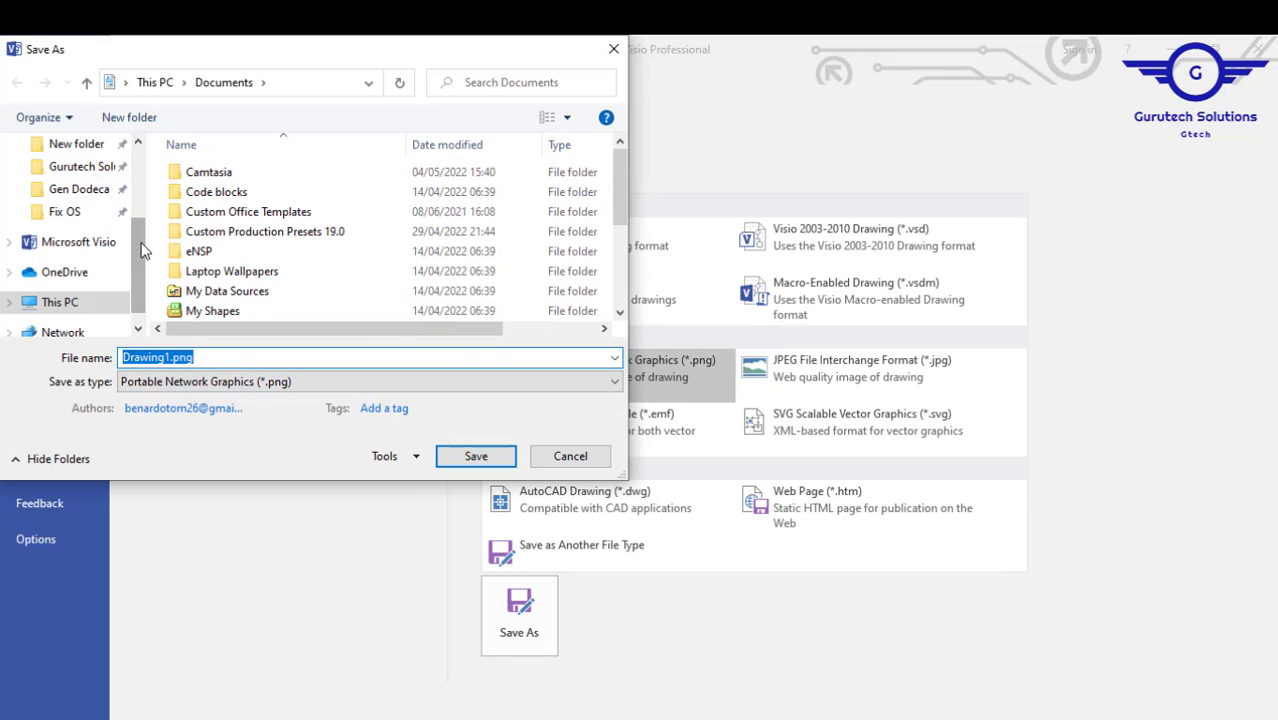
# - Save the PNG to the Desktop as "net design", accepting the output options with screen resolution and source size
pyautogui.moveTo(140, 250); pyautogui.dragTo(140, 200)
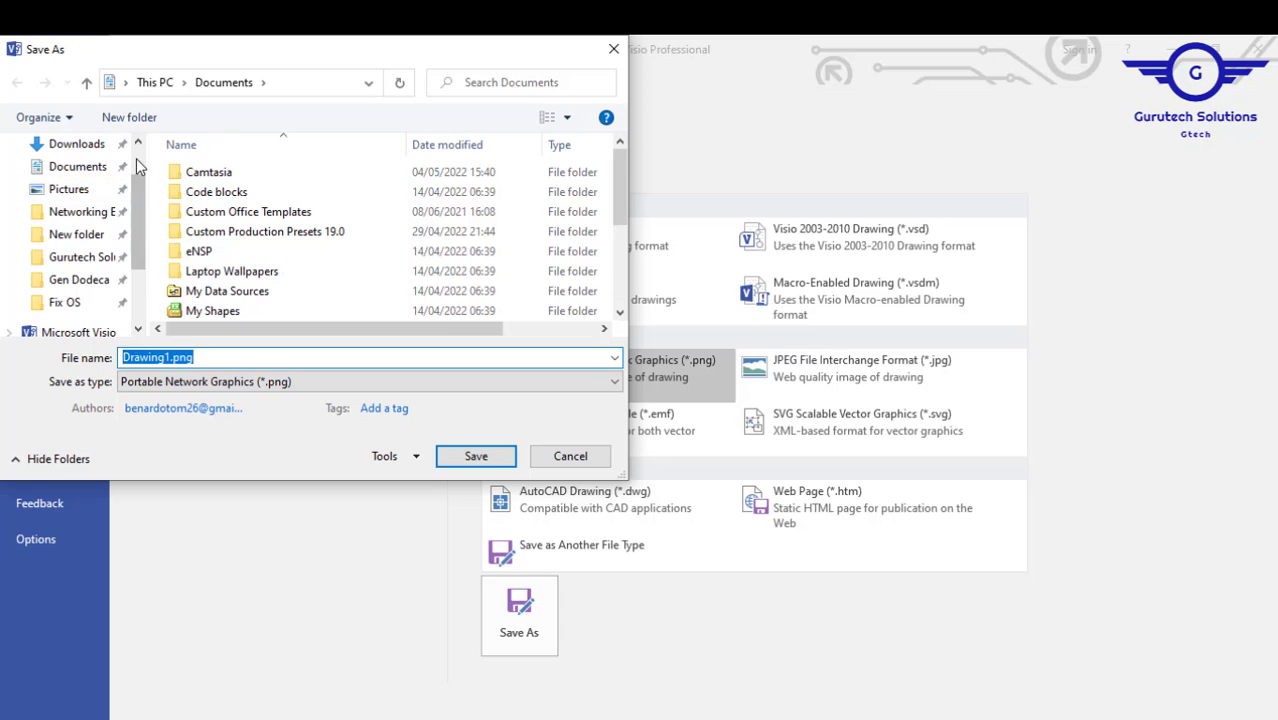
pyautogui.click(136, 158)
pyautogui.click(69, 181)
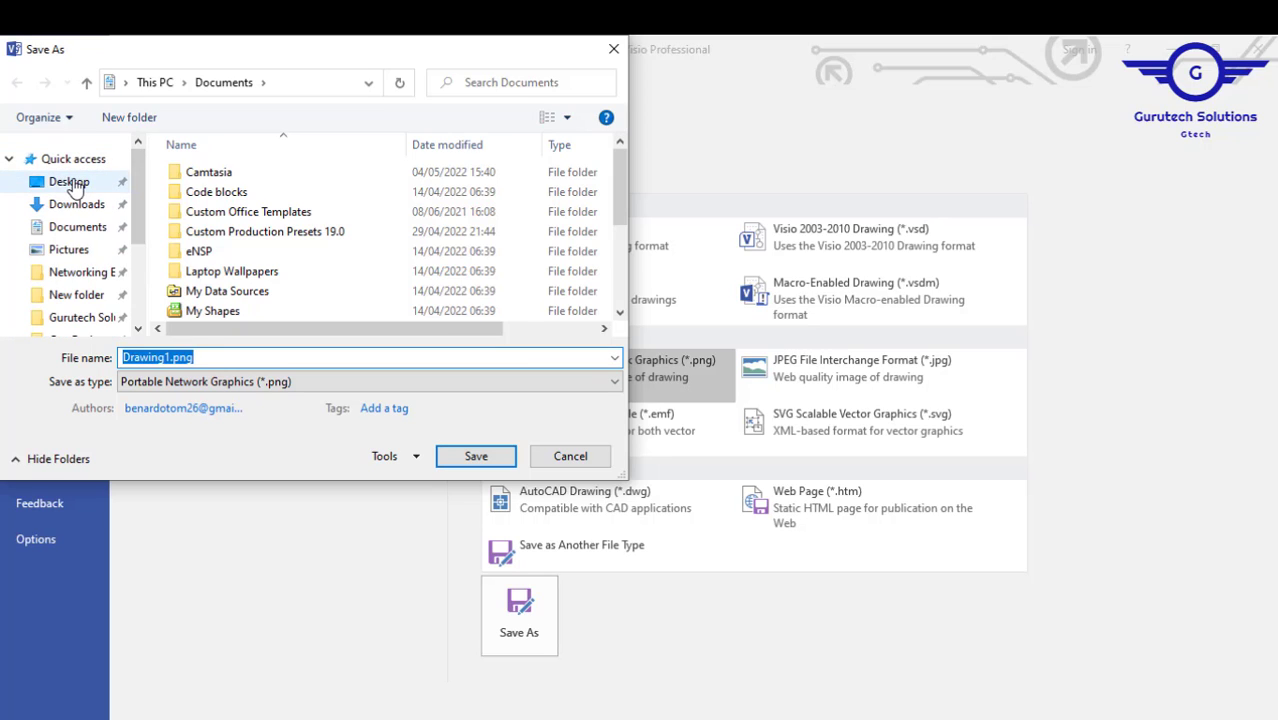
pyautogui.doubleClick(197, 357)
pyautogui.write('nE')
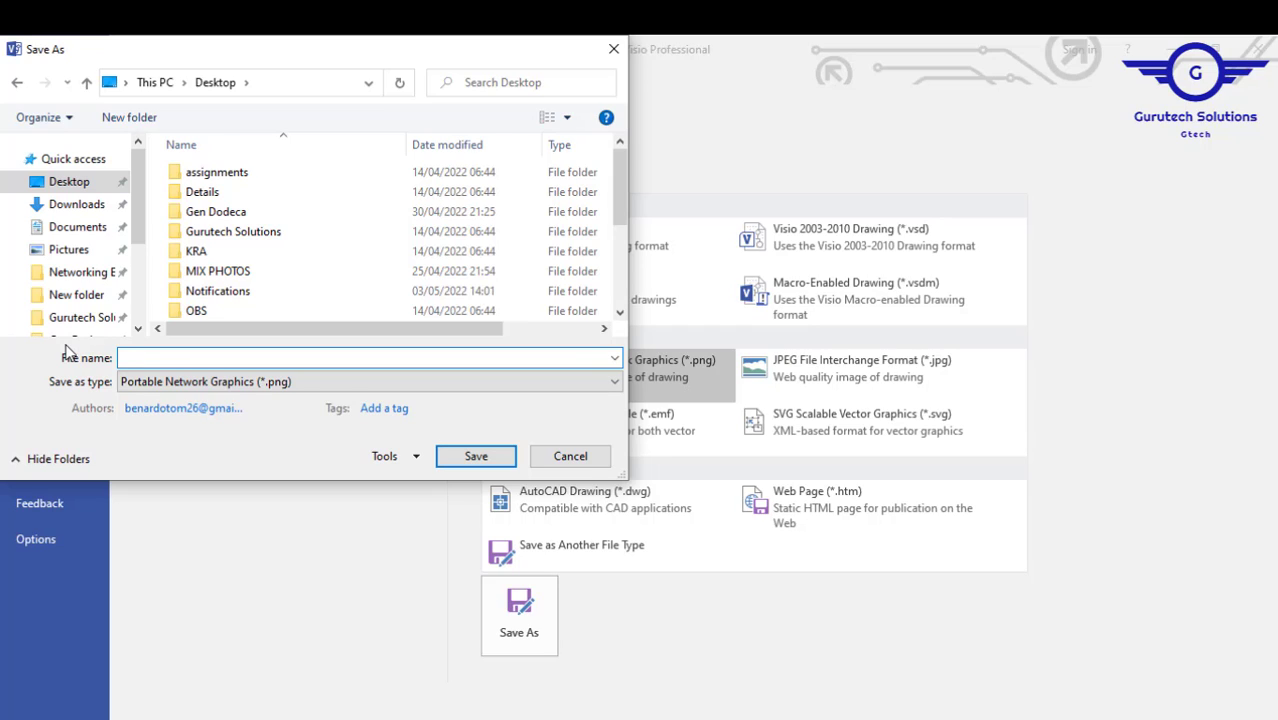
pyautogui.write('net design')
pyautogui.press('Return')
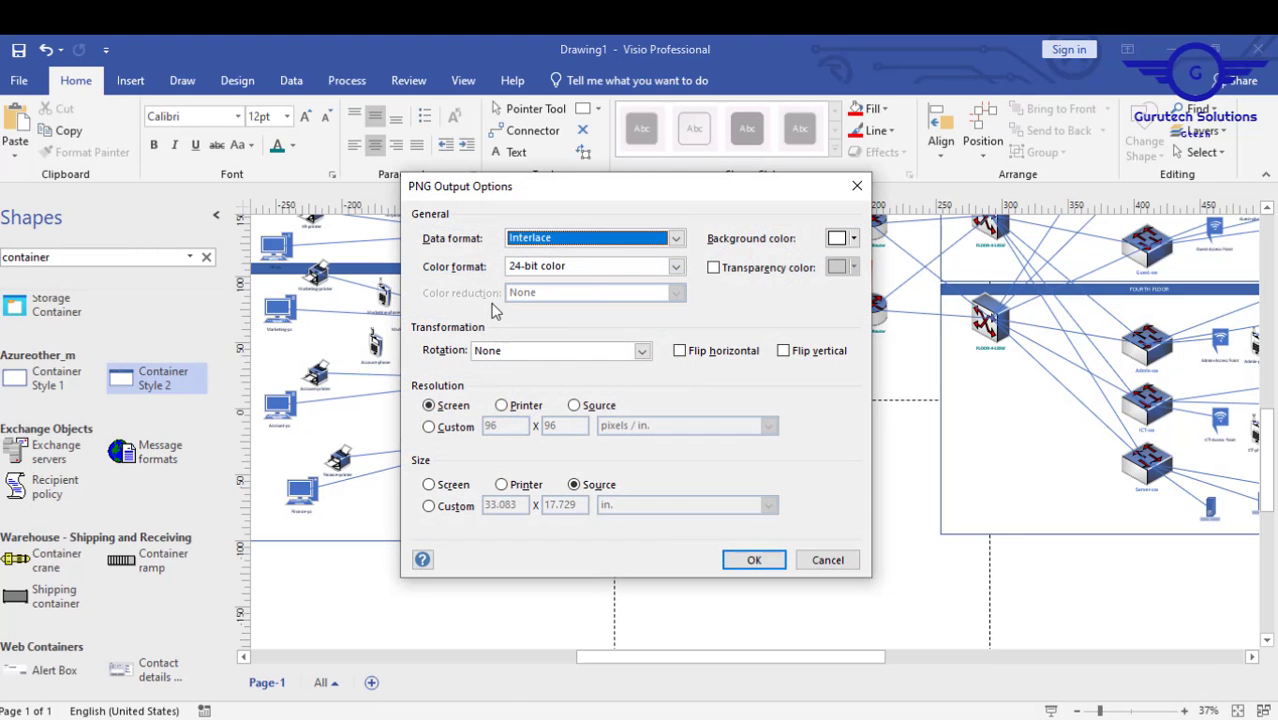
pyautogui.click(753, 561)
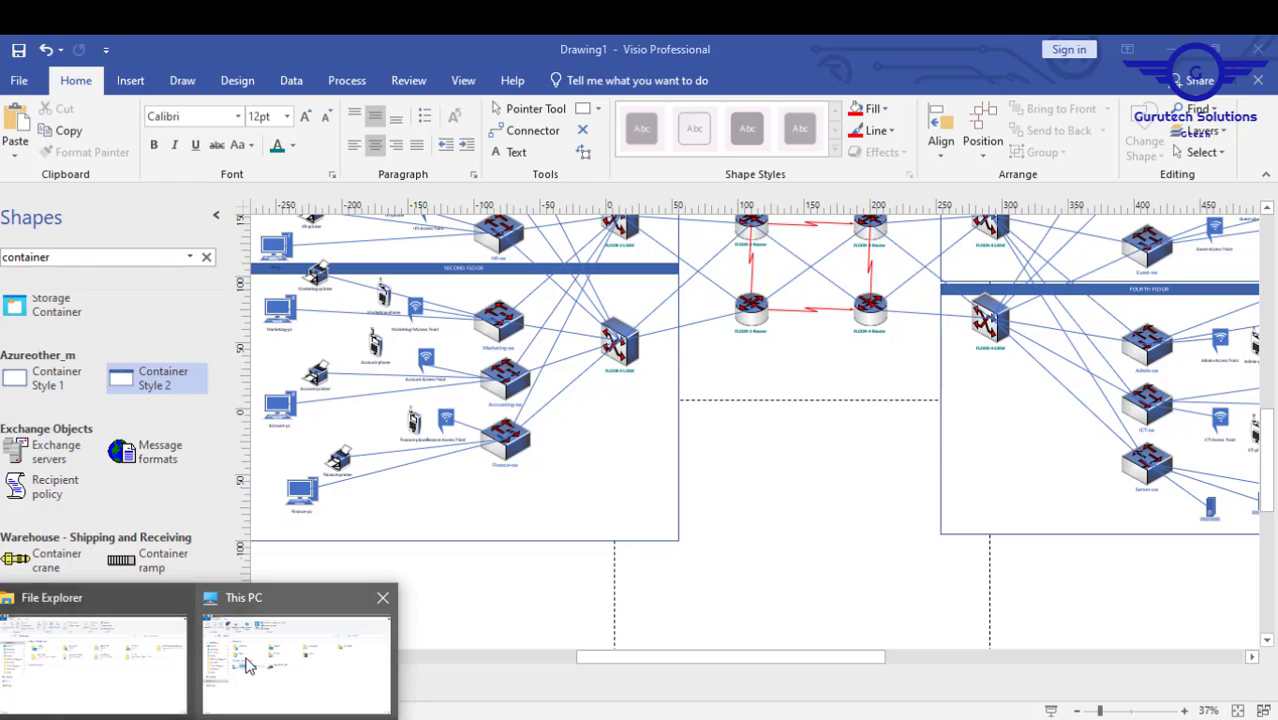
# - Switch to File Explorer and open the exported net design.png from the Desktop folder
pyautogui.click(215, 665)
pyautogui.click(76, 259)
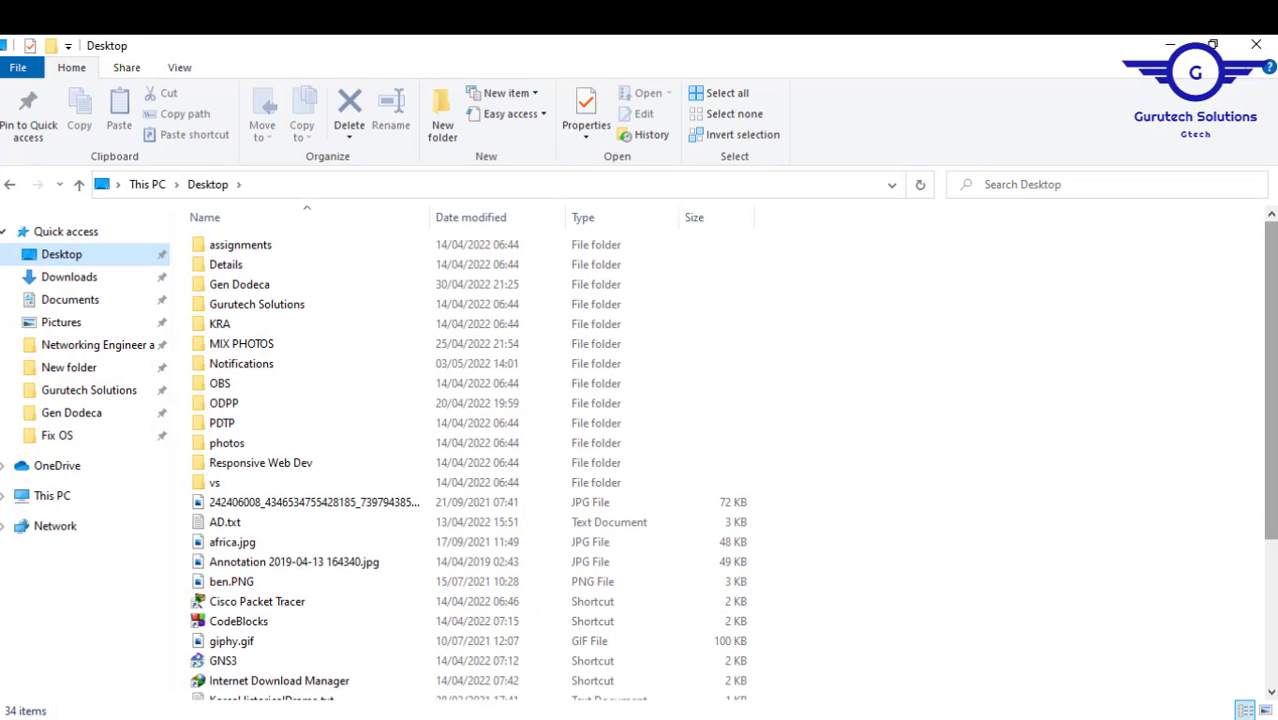
pyautogui.scroll(-4, 263, 627)
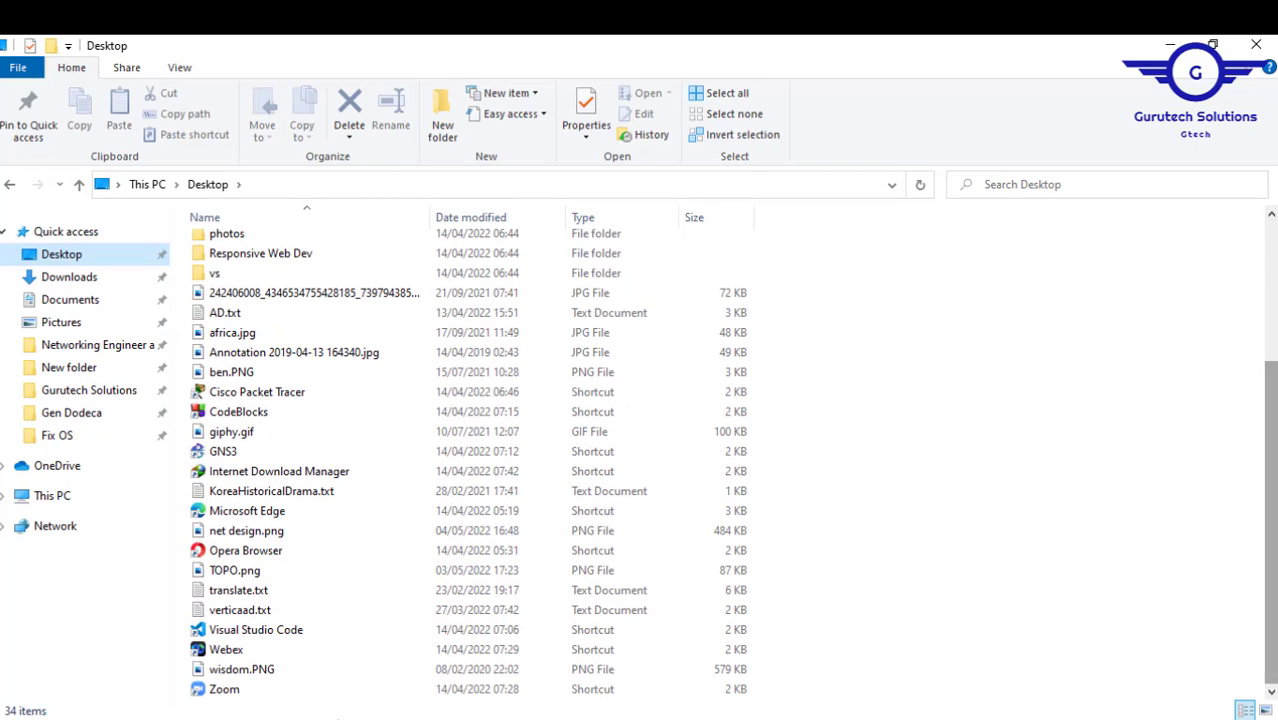
pyautogui.click(248, 535)
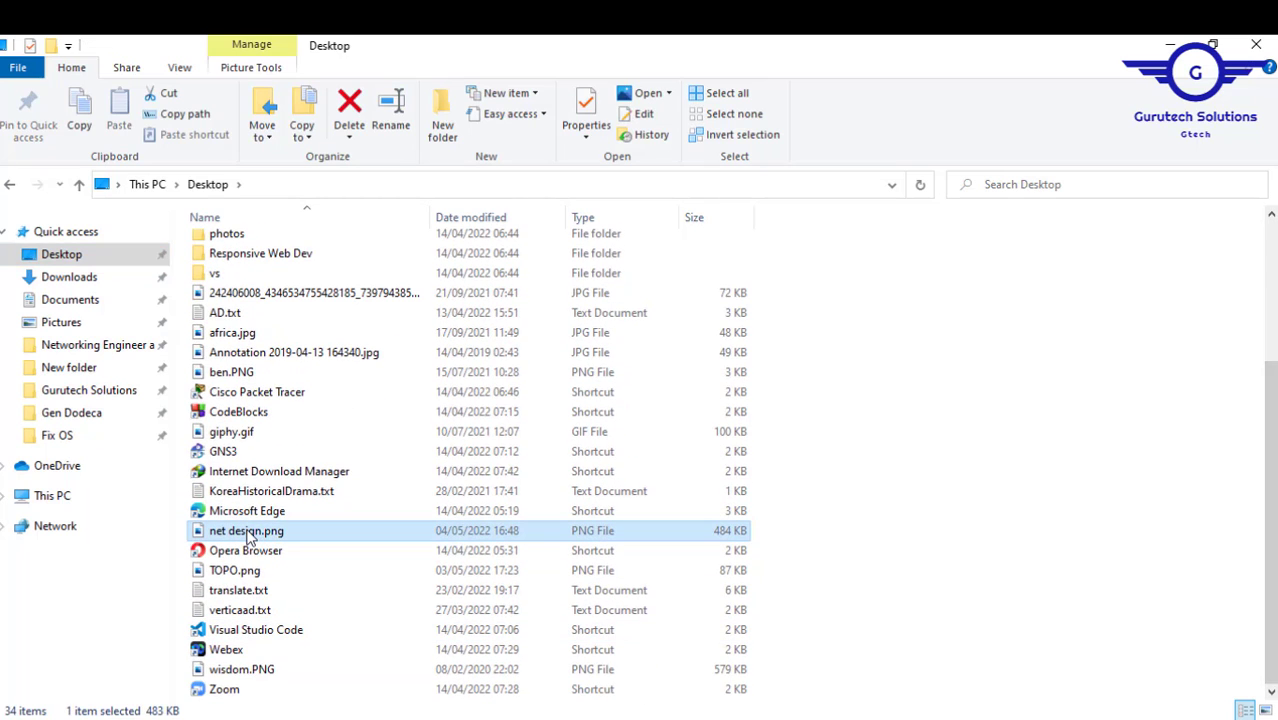
pyautogui.doubleClick(248, 537)
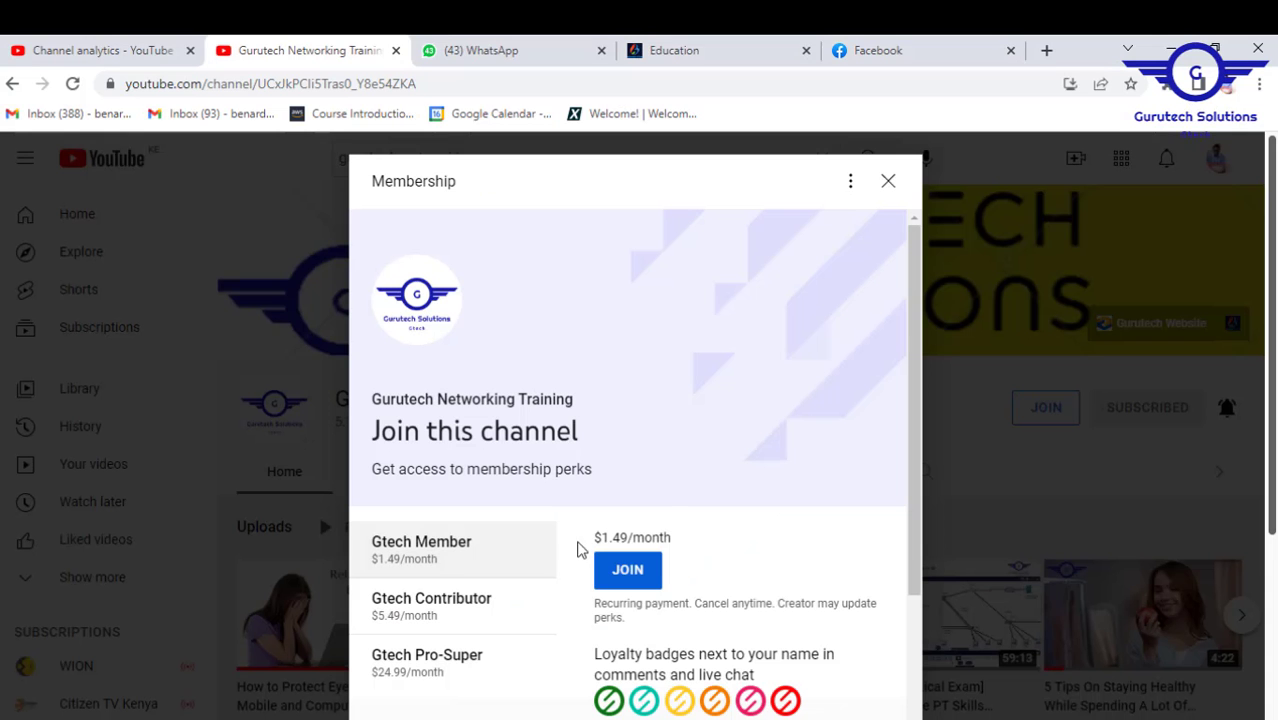
pyautogui.click(887, 181)
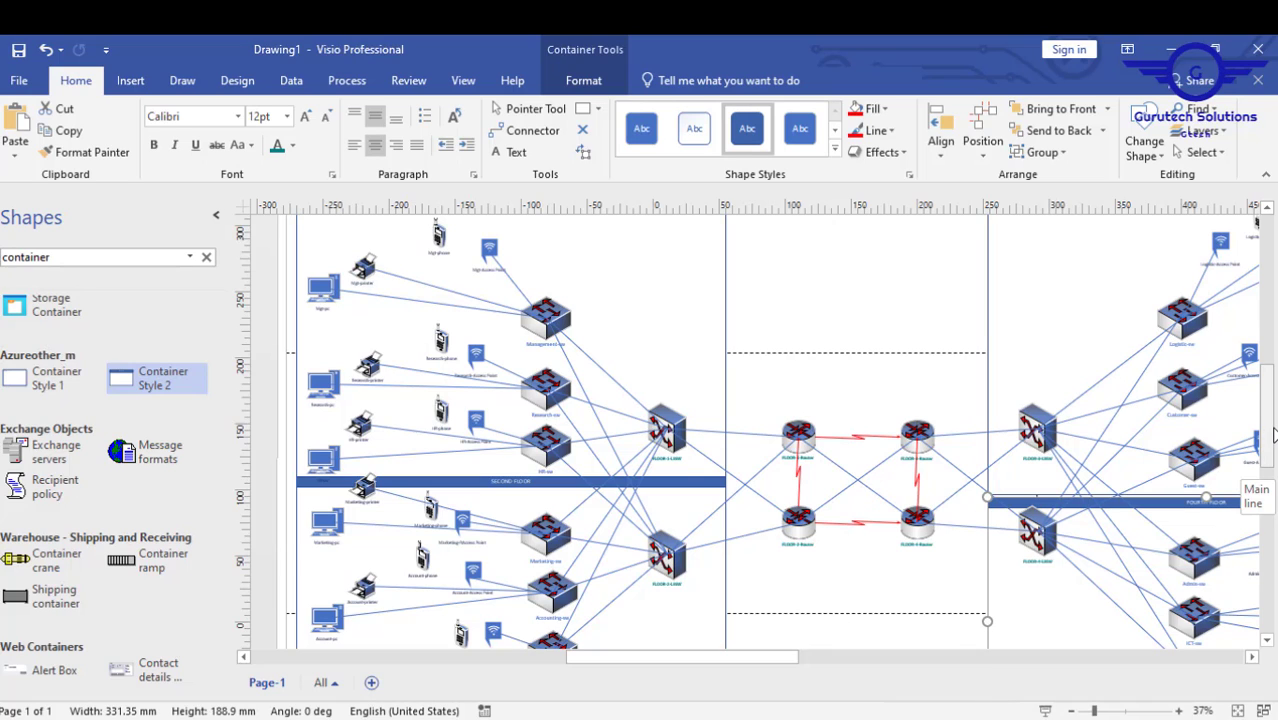
pyautogui.moveTo(752, 660); pyautogui.dragTo(787, 660)
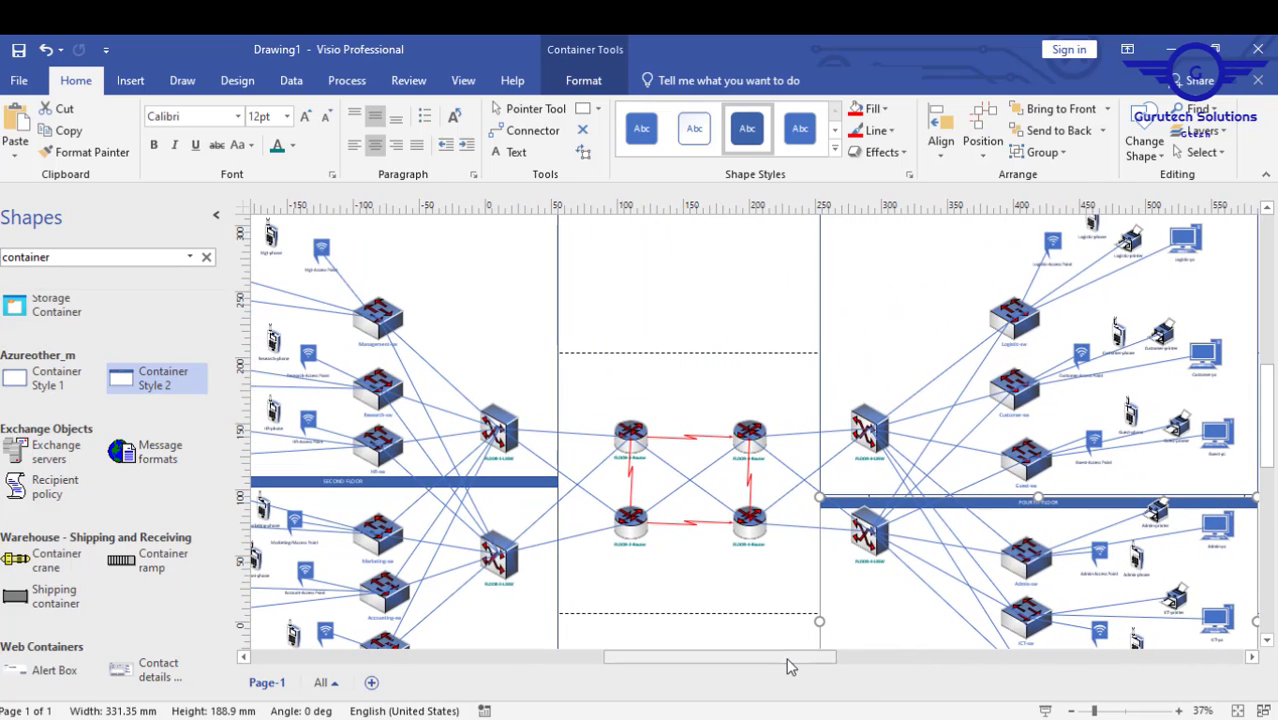